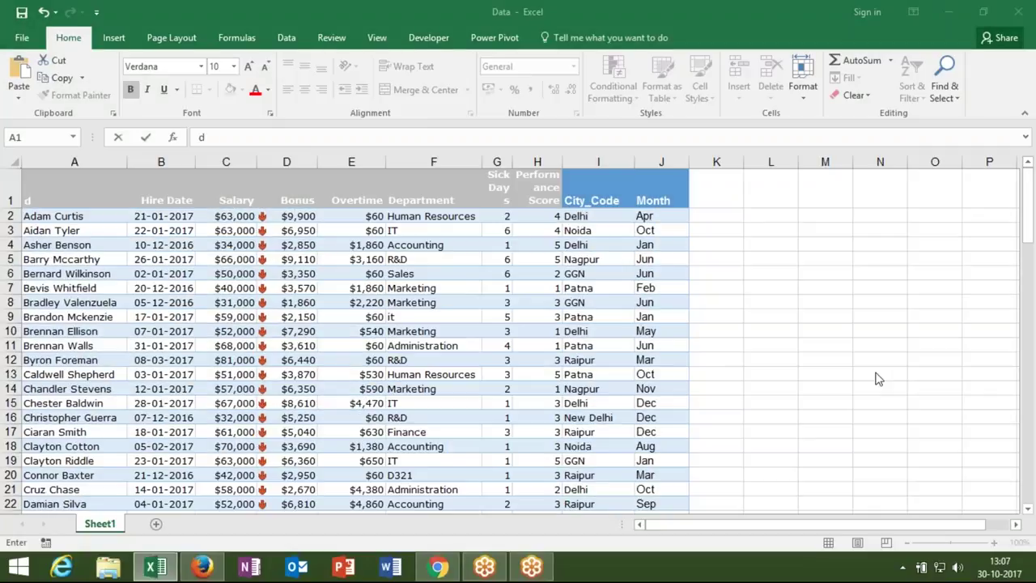
- Discard the stray entry in cell A1 and bring up the Insert ribbon commands
text(d)
key(Escape)
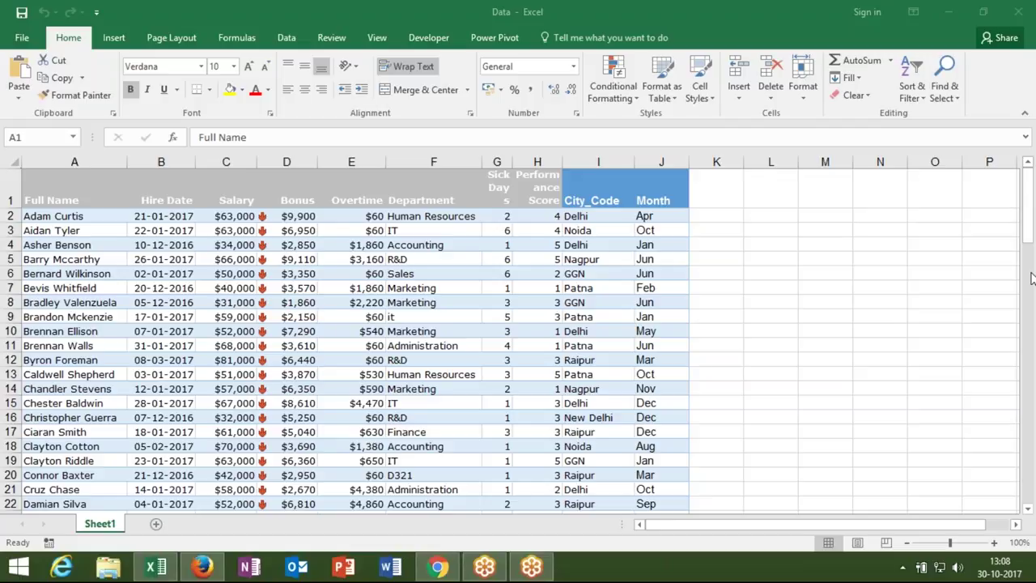
click(108, 42)
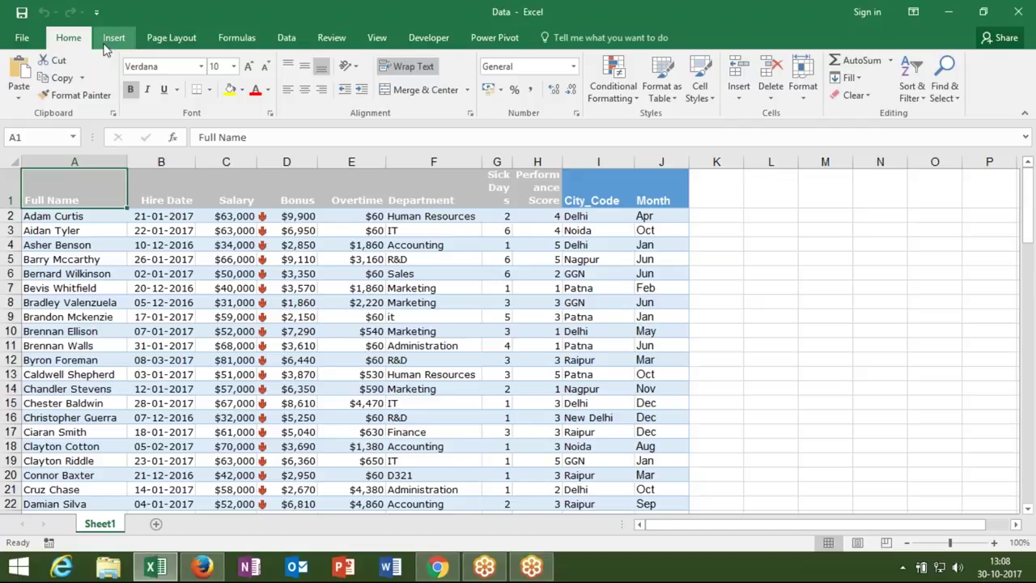
click(108, 40)
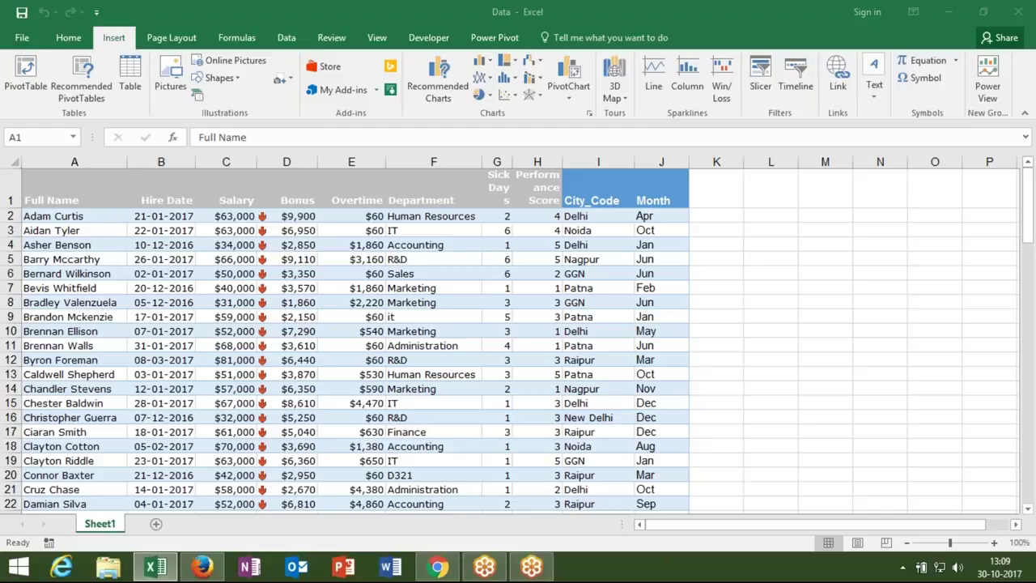
click(484, 290)
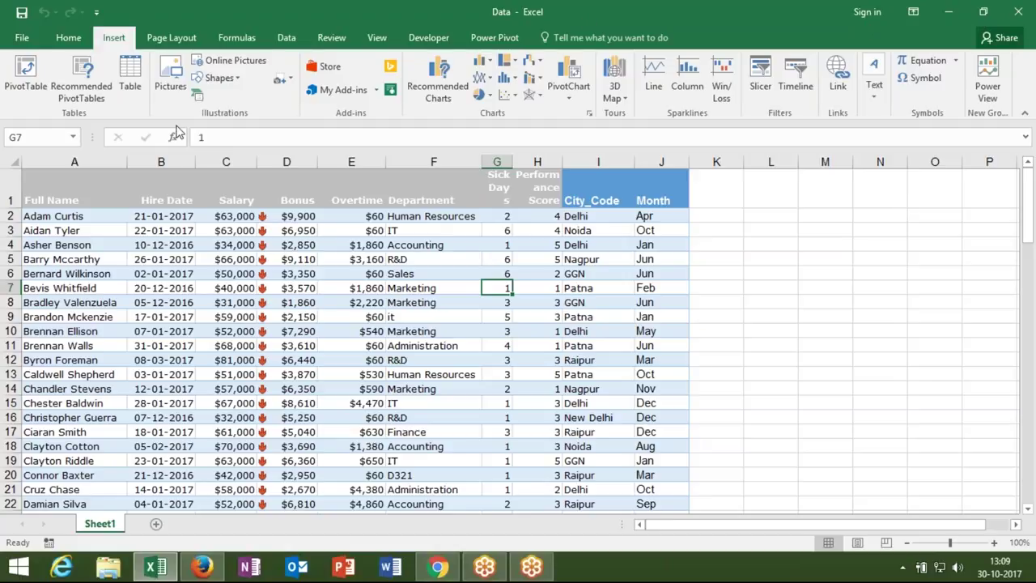
key(ctrl+Home)
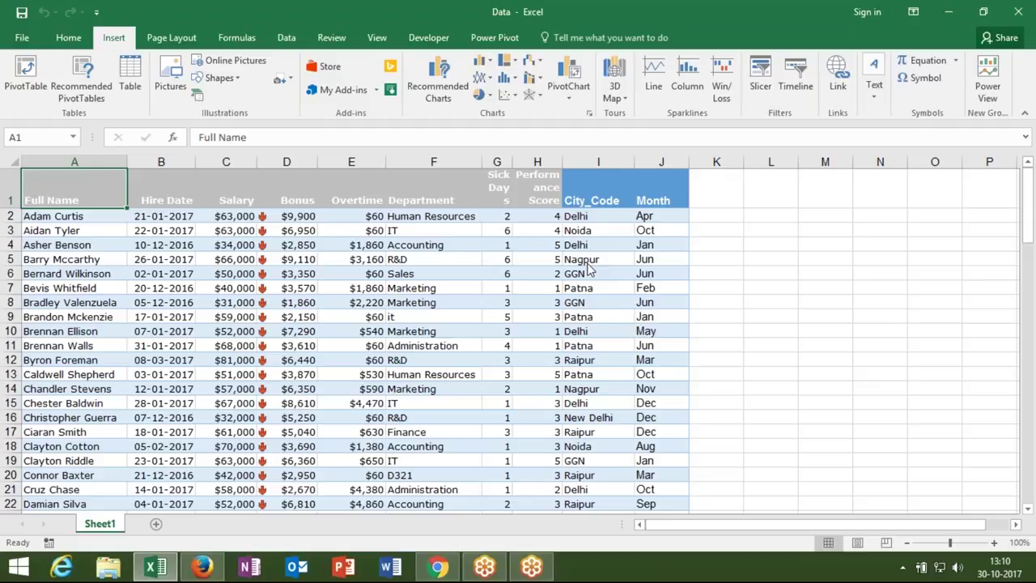
click(433, 162)
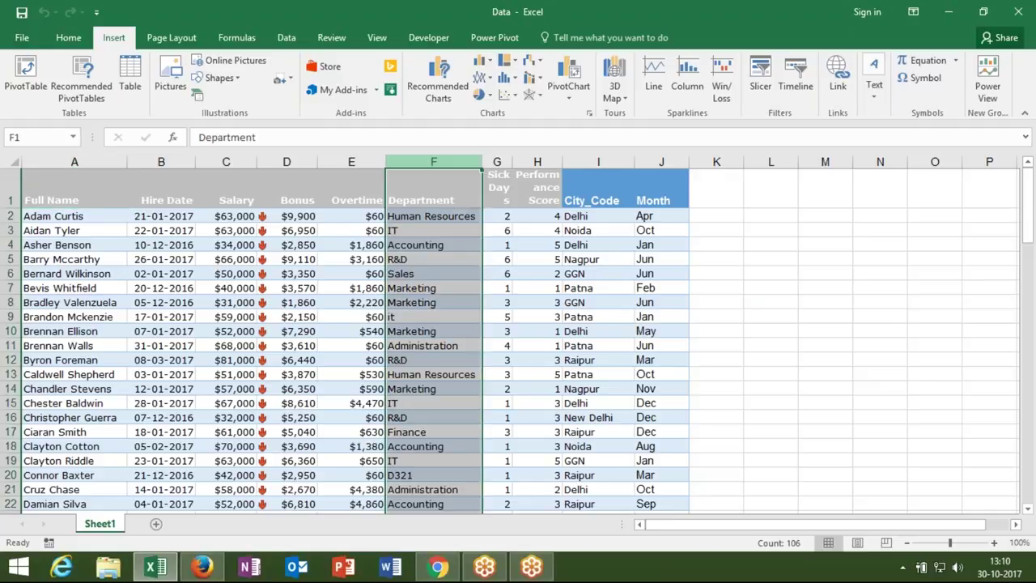
click(75, 162)
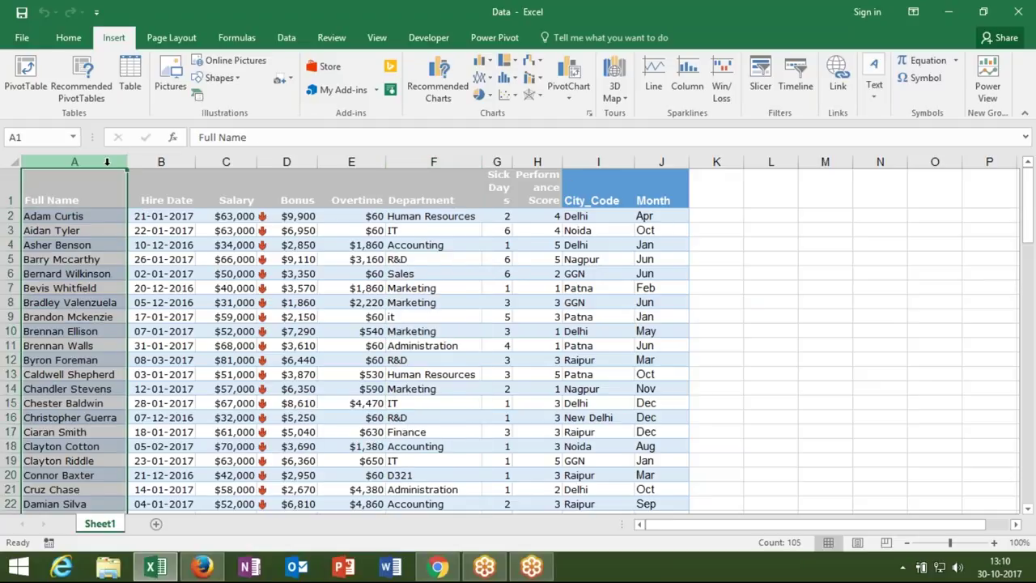
click(433, 162)
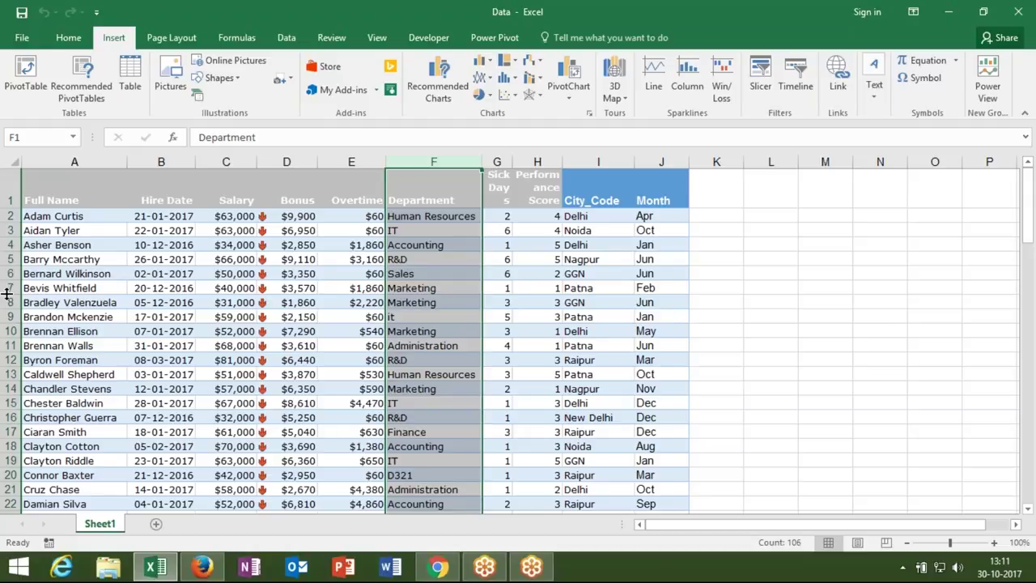
click(10, 388)
key(ctrl+shift+plus)
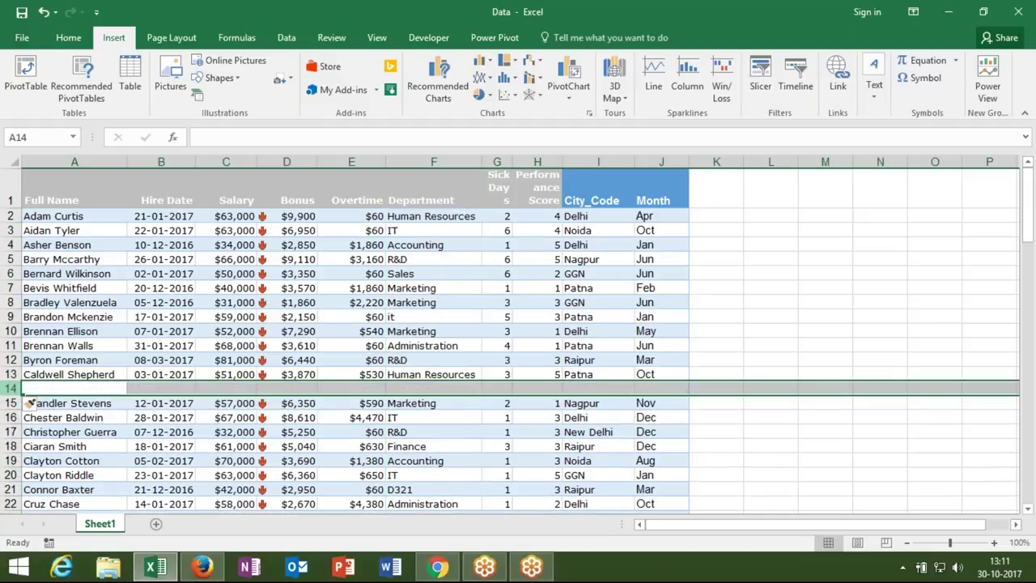
click(69, 346)
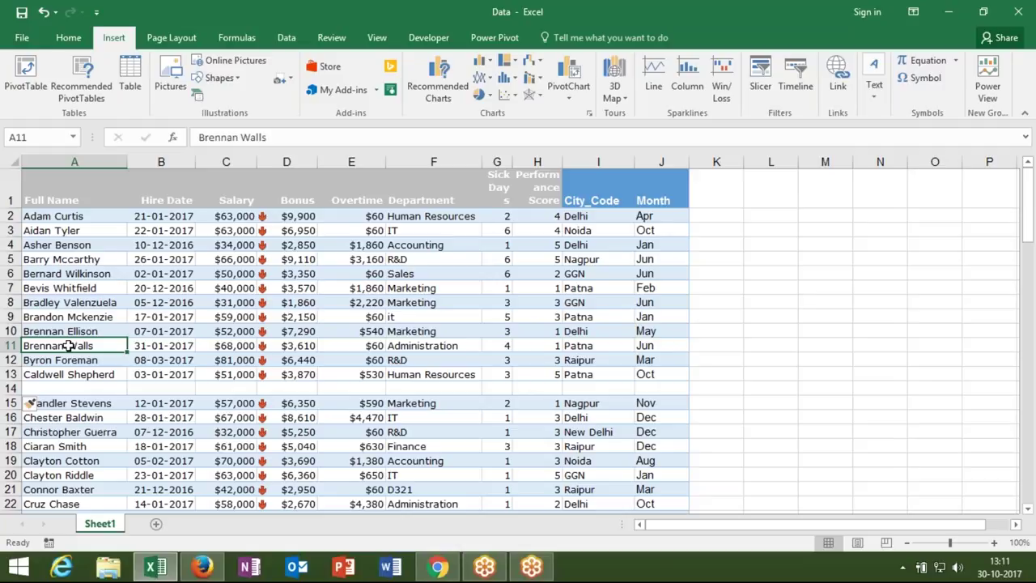
key(ctrl+a)
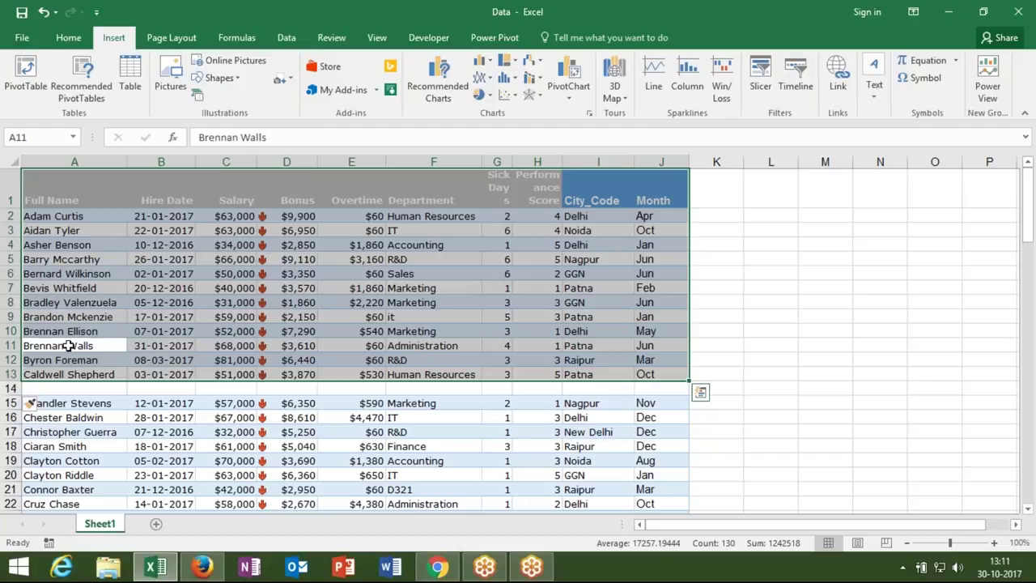
key(Down)
key(Down)
key(Down)
key(Right)
key(Right)
key(Right)
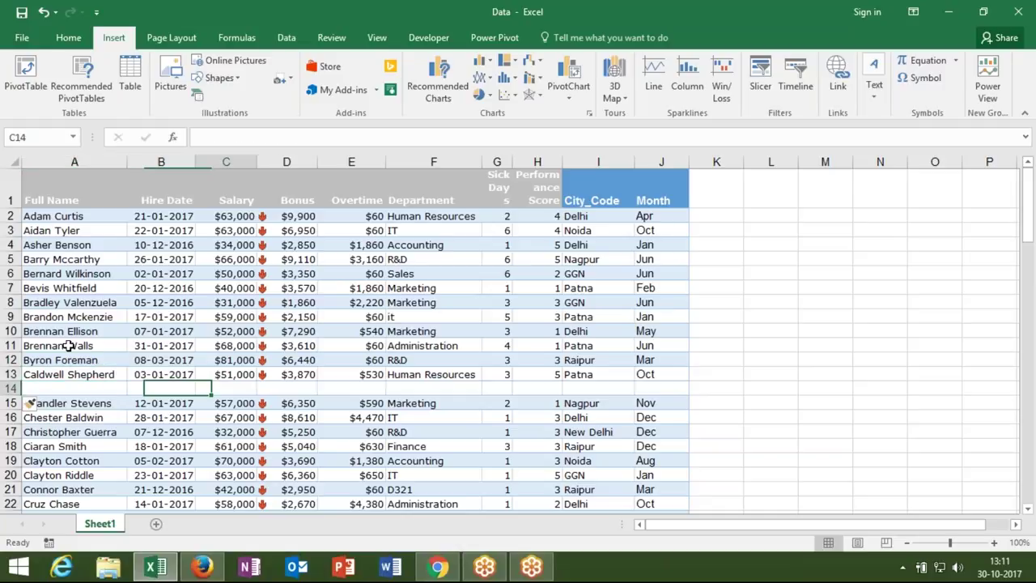
key(Right)
text(a)
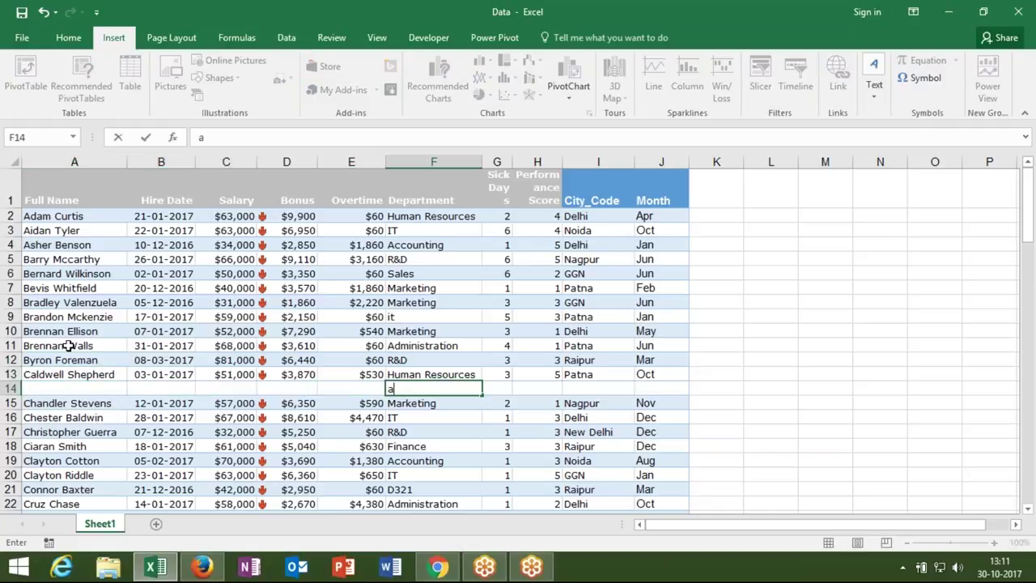
key(Up)
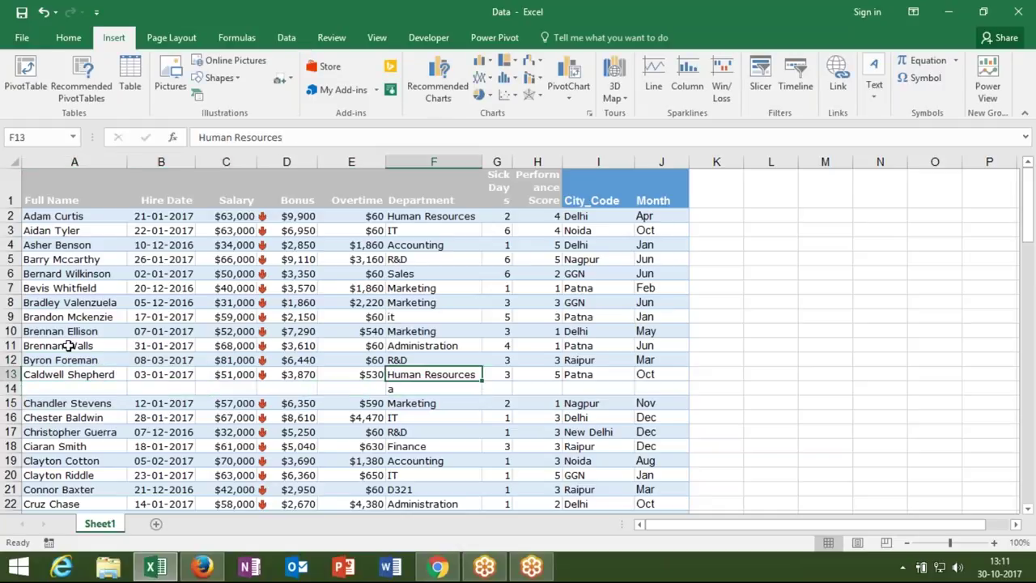
key(ctrl+a)
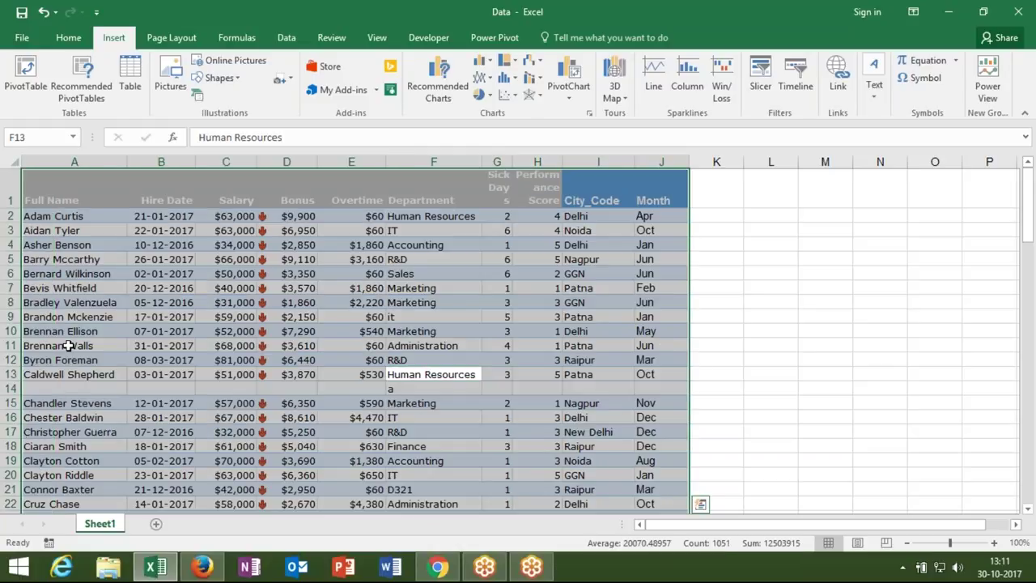
click(11, 389)
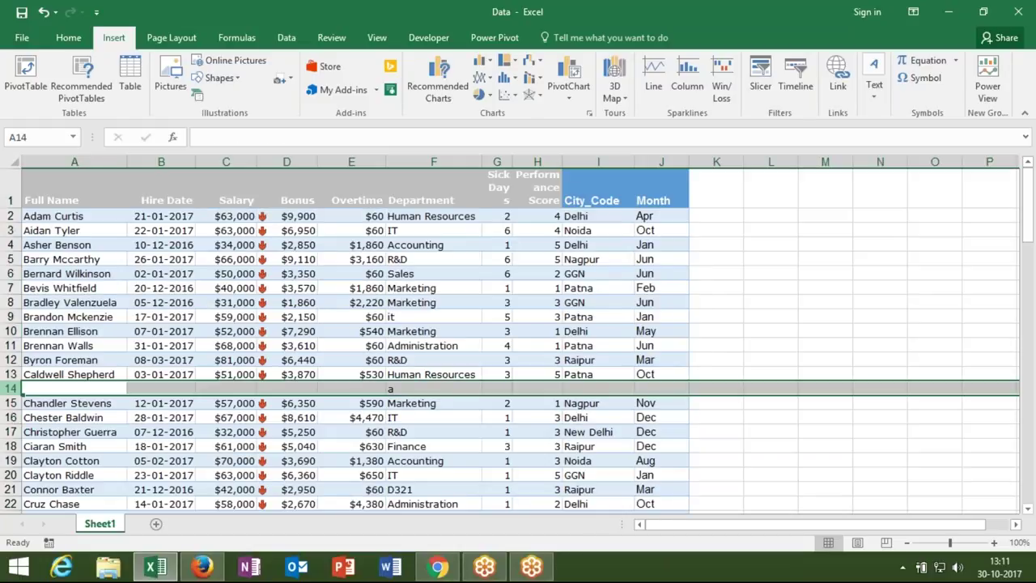
key(ctrl+minus)
key(Up)
click(56, 244)
key(ctrl+Up)
key(Right)
key(Right)
key(Right)
key(Right)
key(Right)
key(Right)
key(Right)
key(Right)
key(Right)
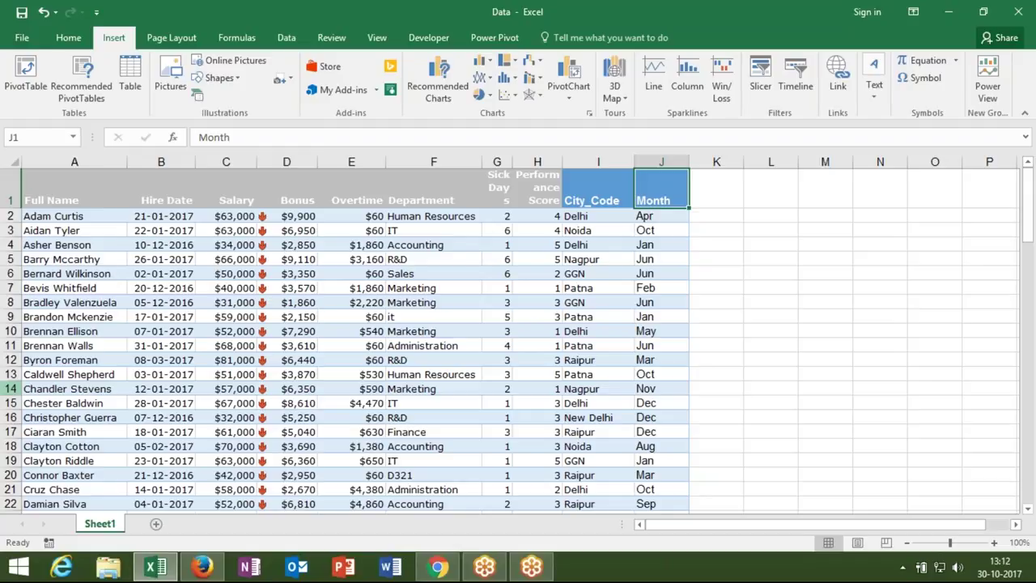
click(70, 174)
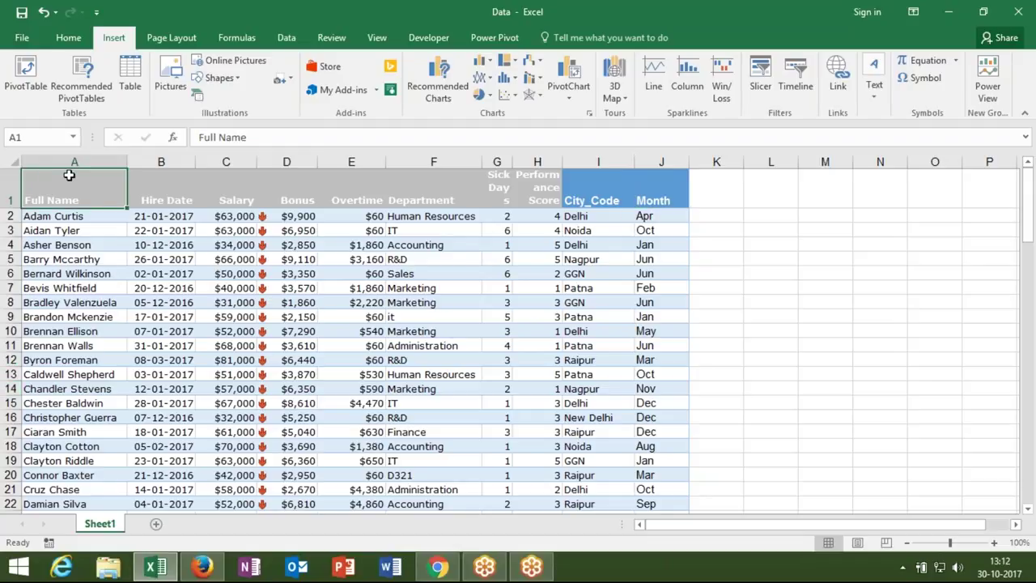
click(69, 89)
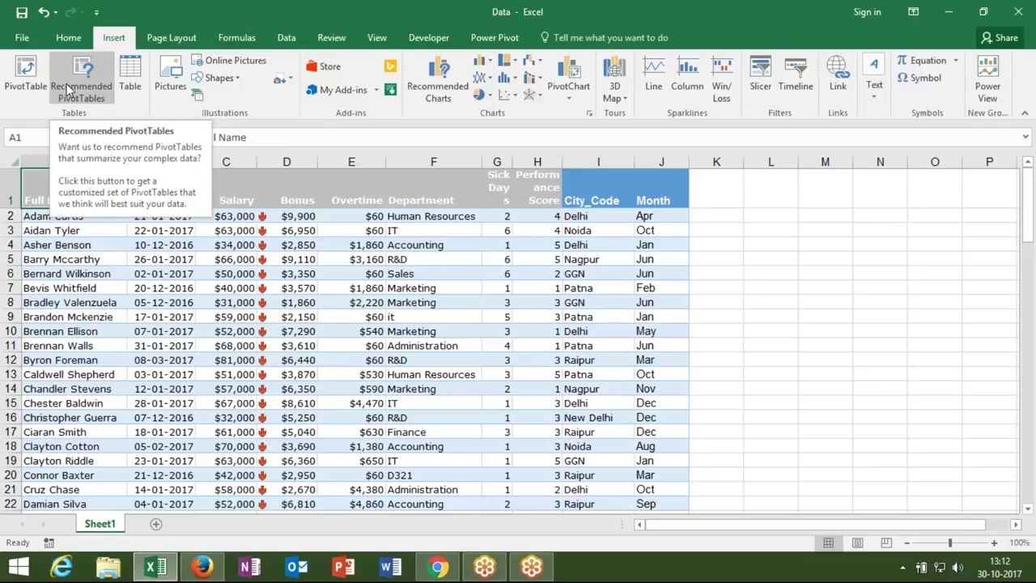
click(68, 89)
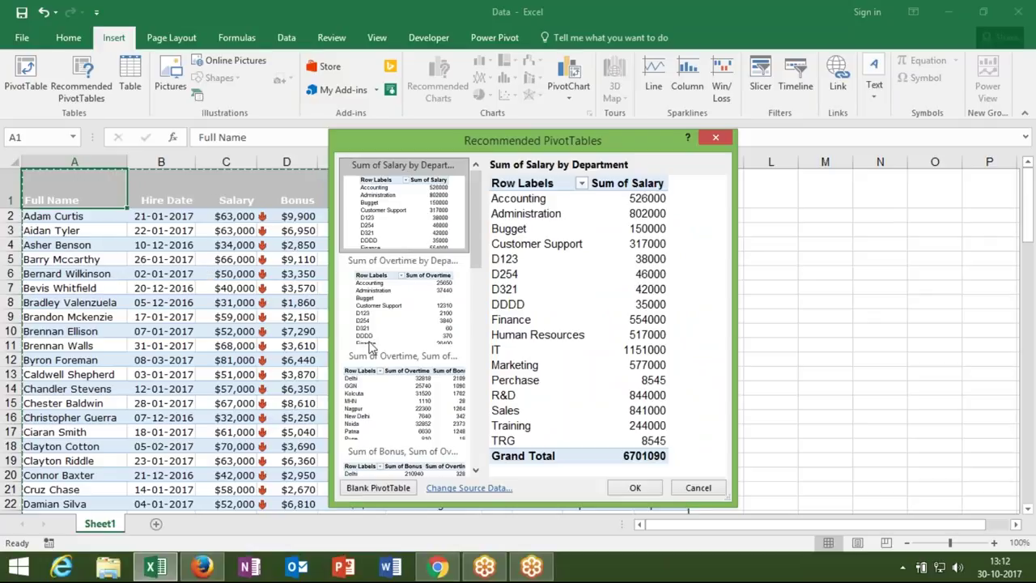
click(476, 470)
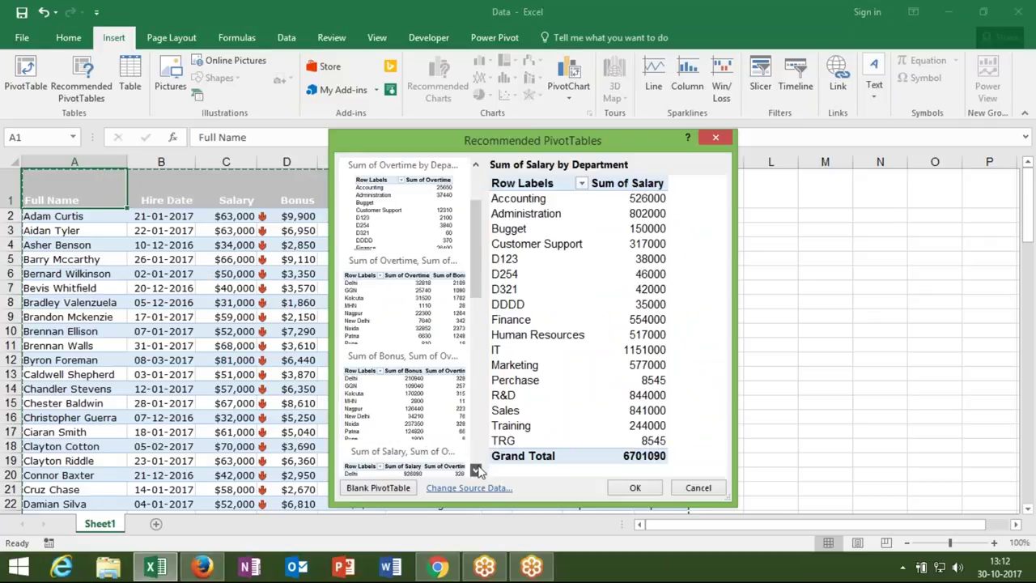
click(476, 469)
click(476, 470)
click(476, 470)
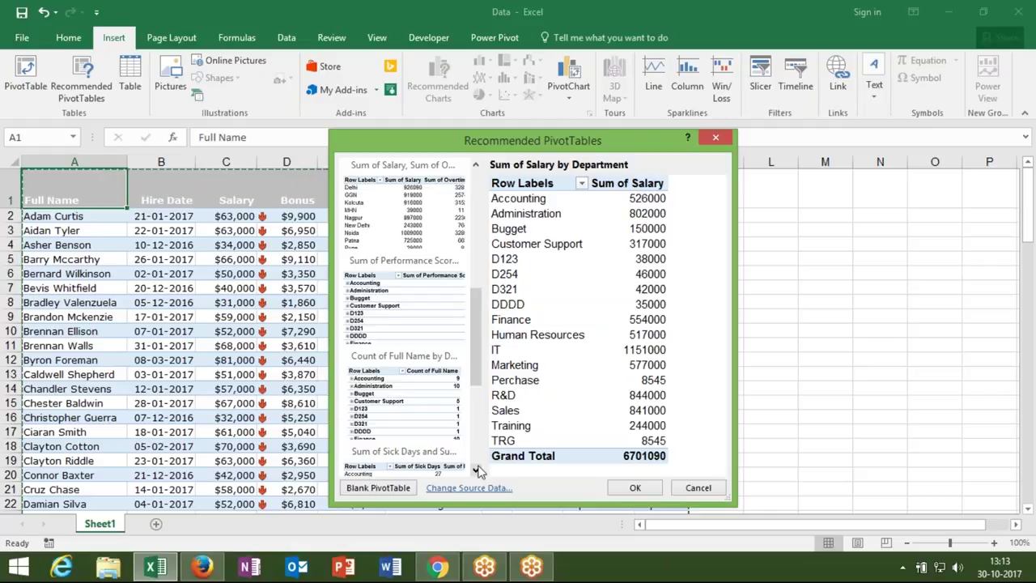
key(Escape)
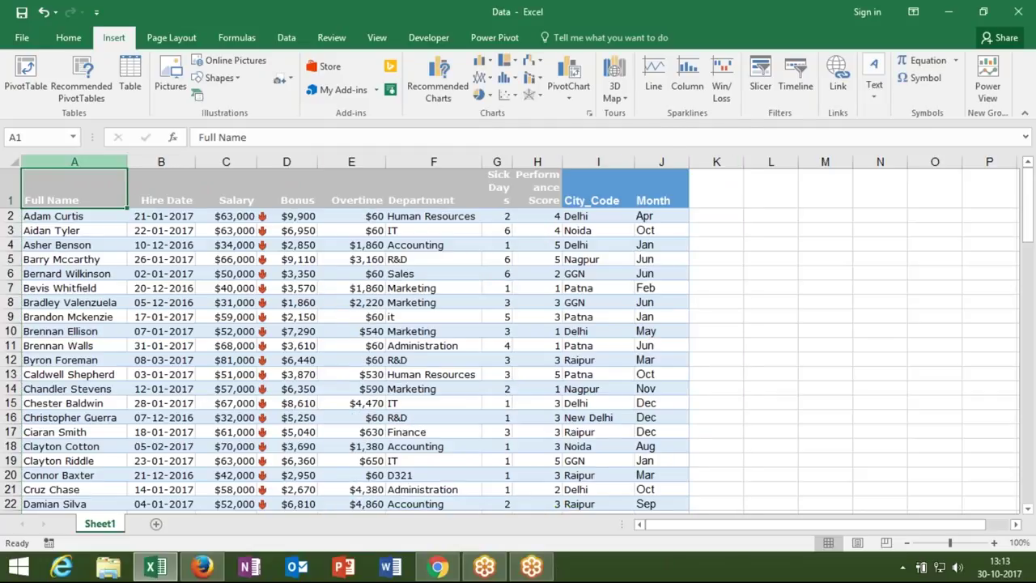
- Insert a PivotTable from Sheet1!$A$1:$J$106 onto a new worksheet
click(25, 71)
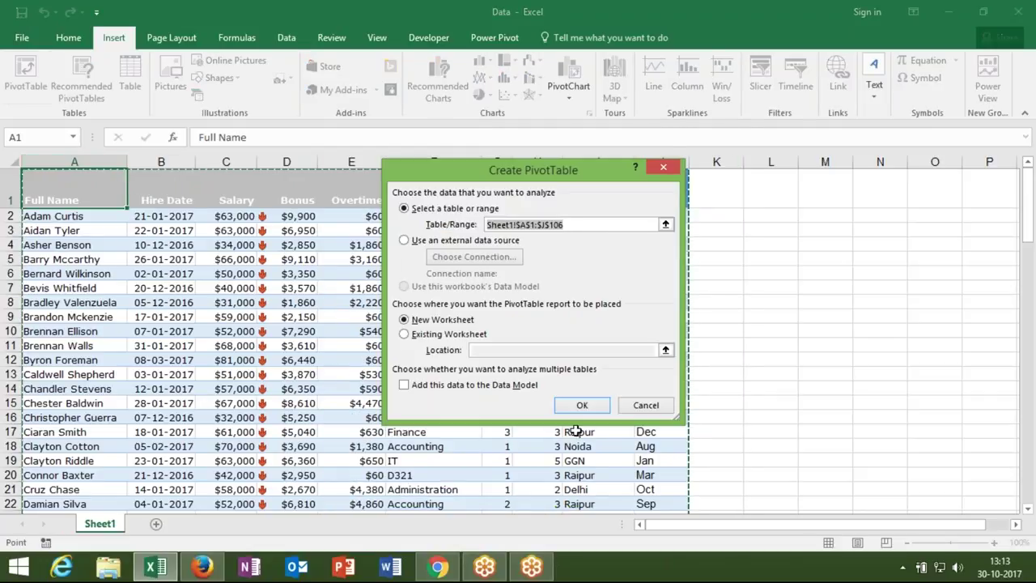
click(580, 405)
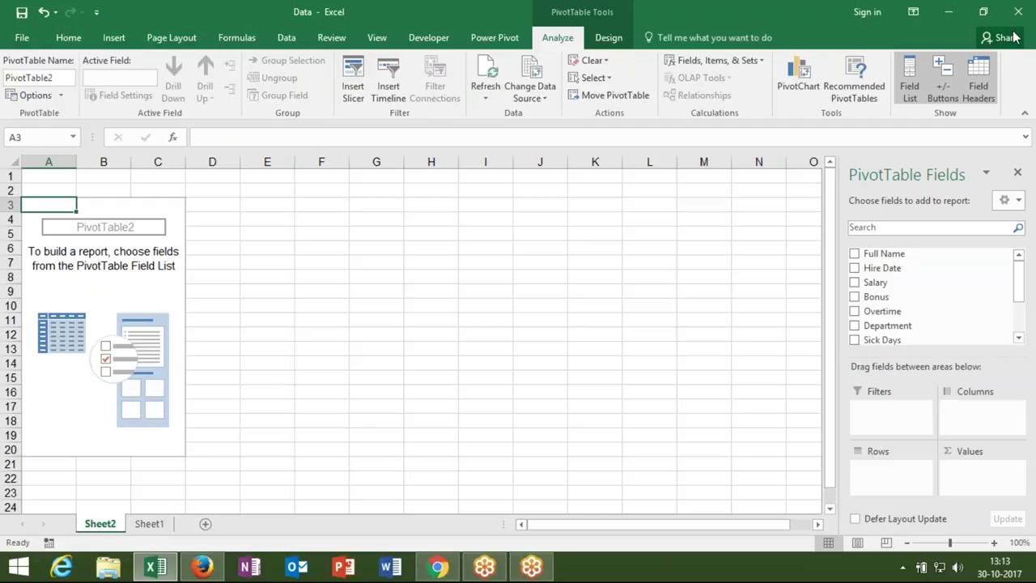
click(1016, 288)
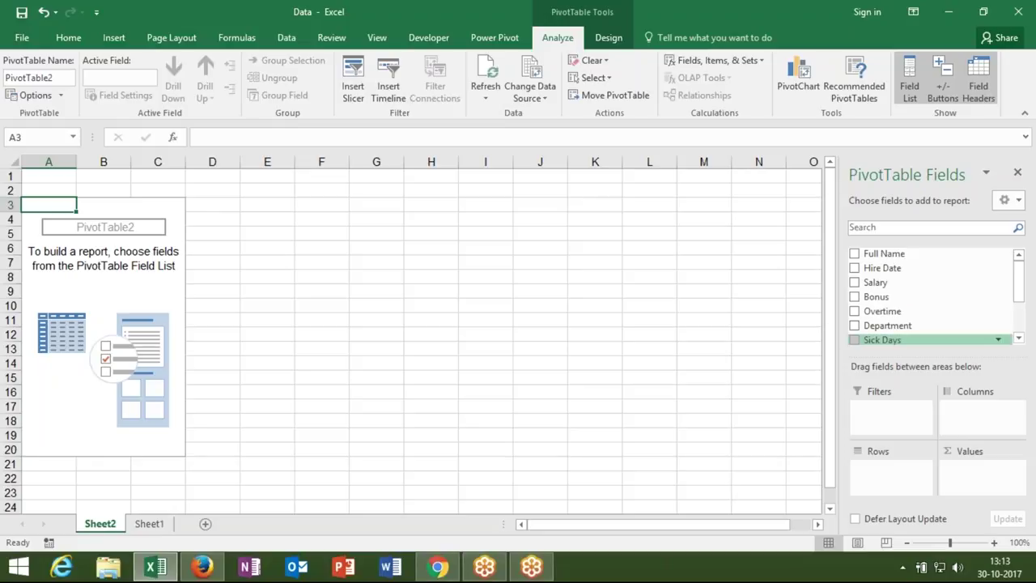
- Put Department in the Rows area so departments Accounting through TRG are listed
drag(887, 325, 891, 470)
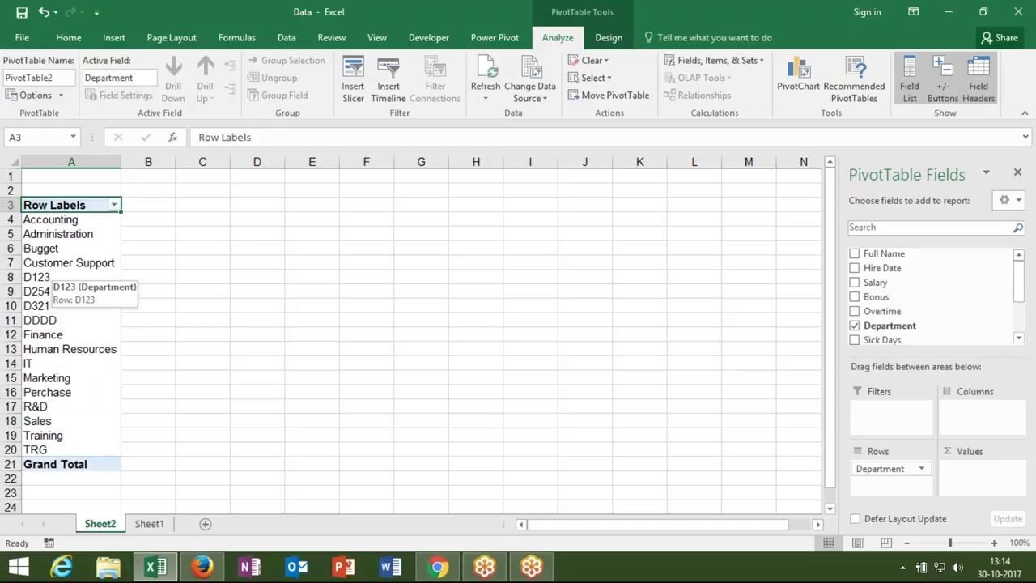
click(149, 524)
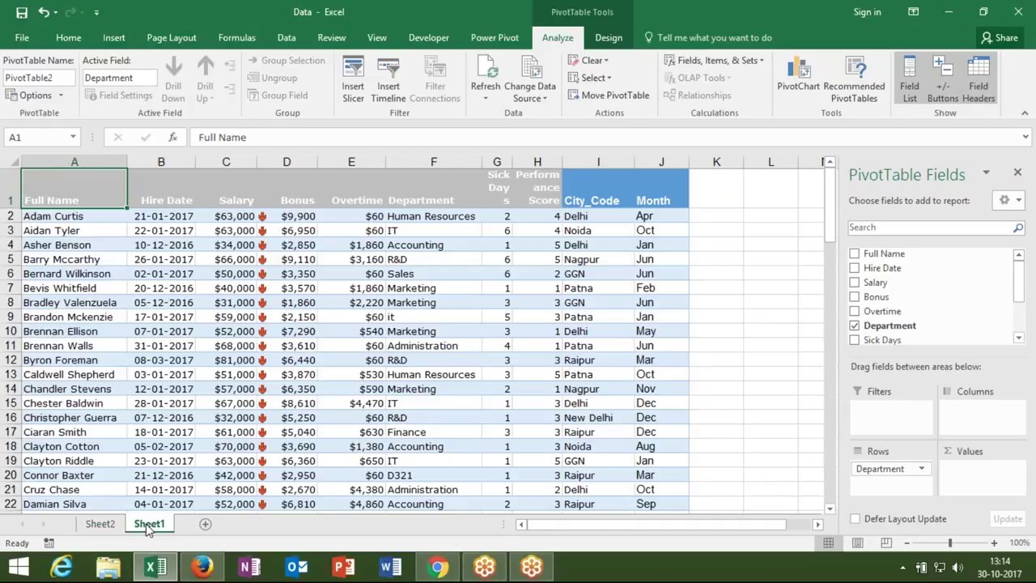
click(458, 301)
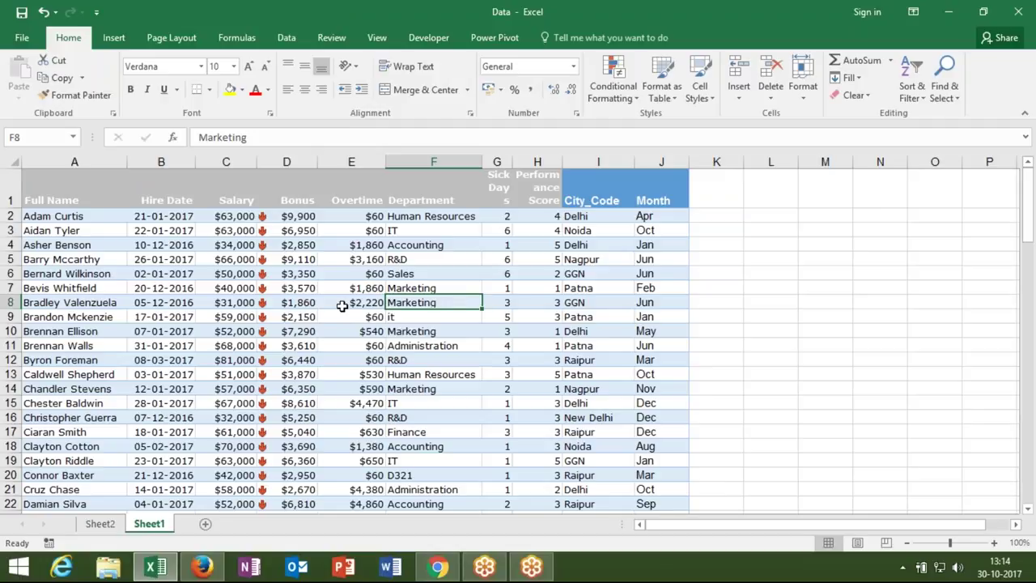
click(99, 523)
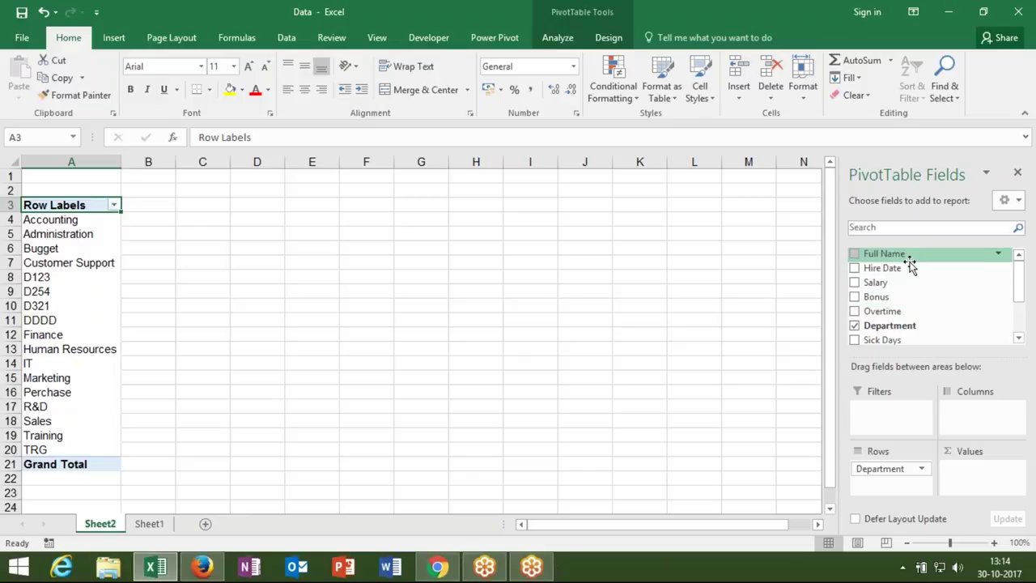
- Add Count of Full Name to Values, totalling 104, and select the header cells
drag(909, 264, 972, 477)
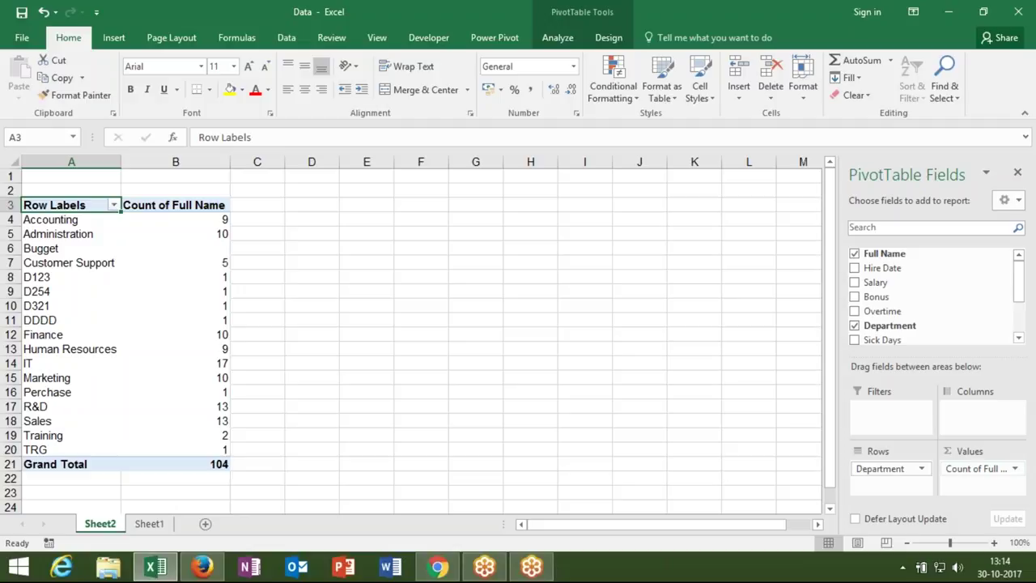
click(175, 205)
click(72, 205)
click(175, 205)
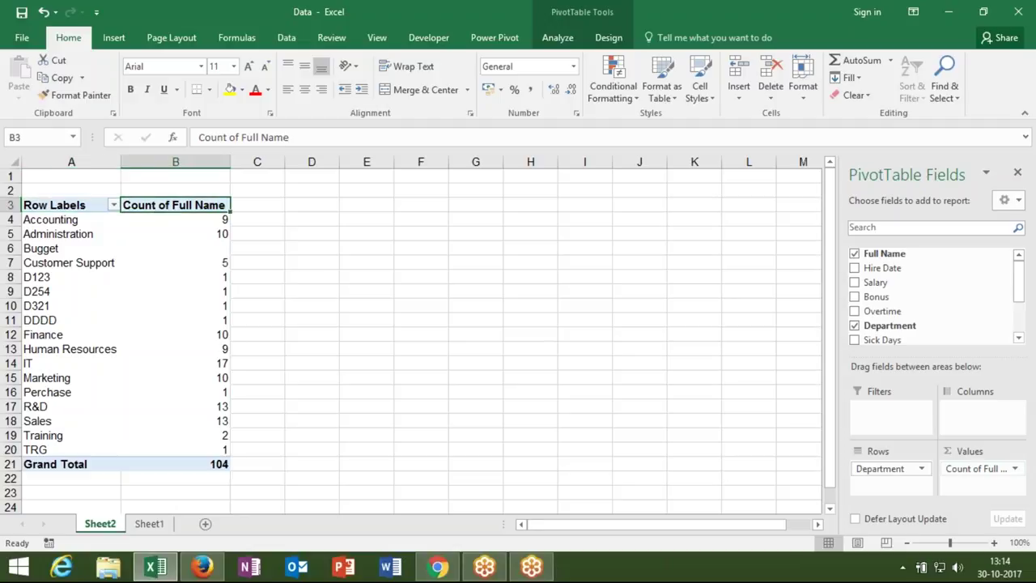
click(71, 204)
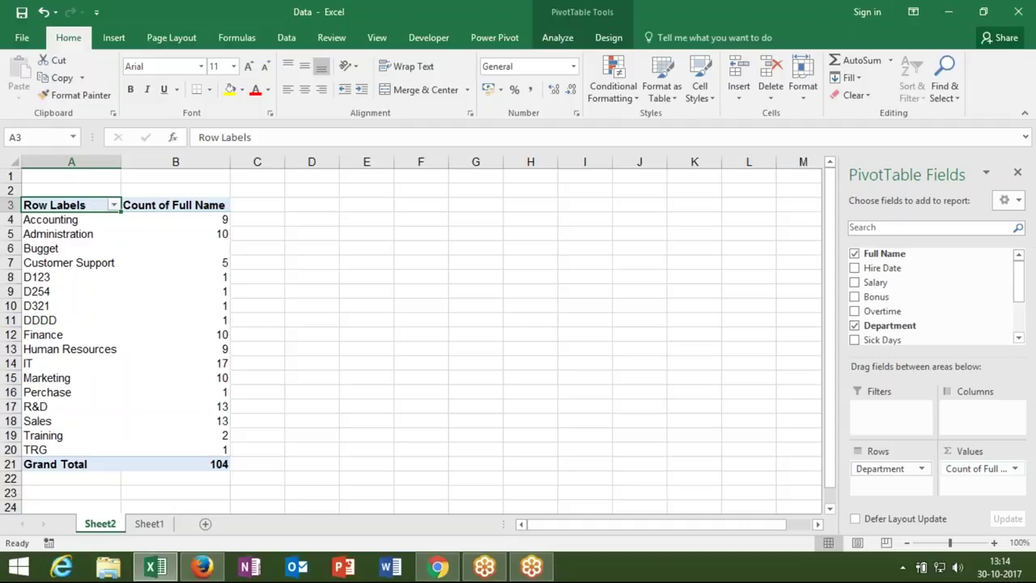
- Rename the row header to Department and the count header to Head_Count
text(Department)
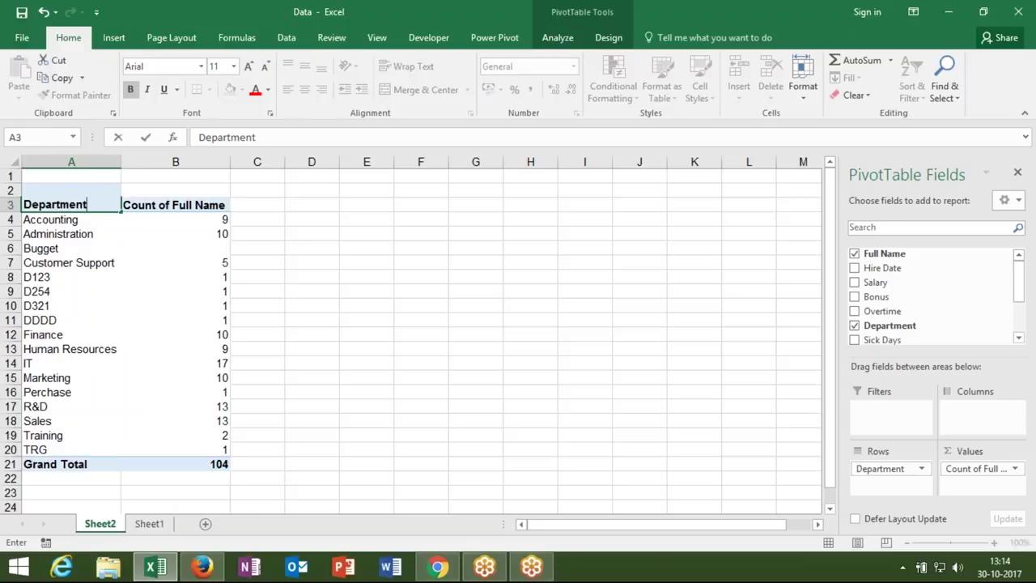
key(Return)
key(Up)
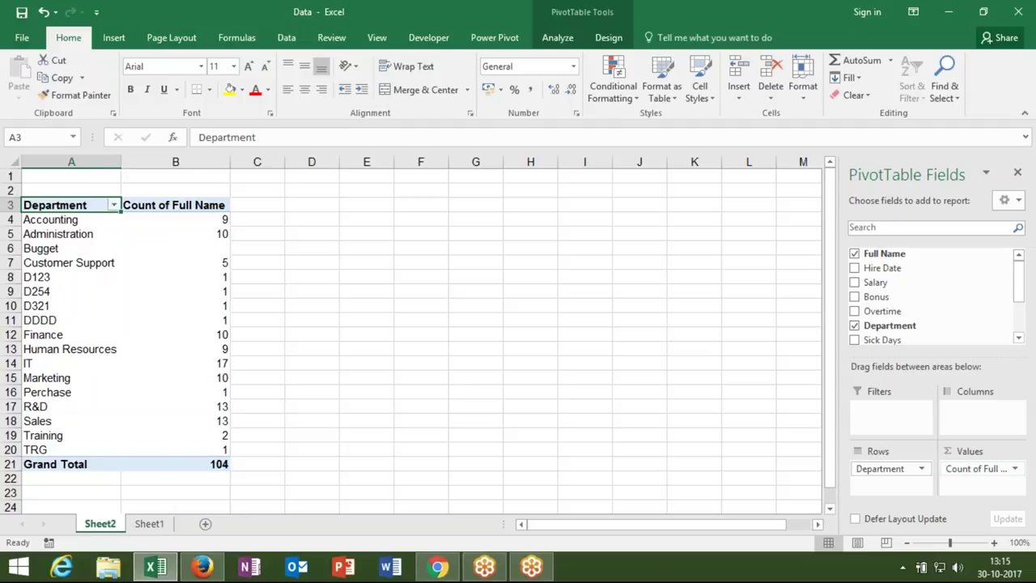
click(174, 204)
text(Head_Count)
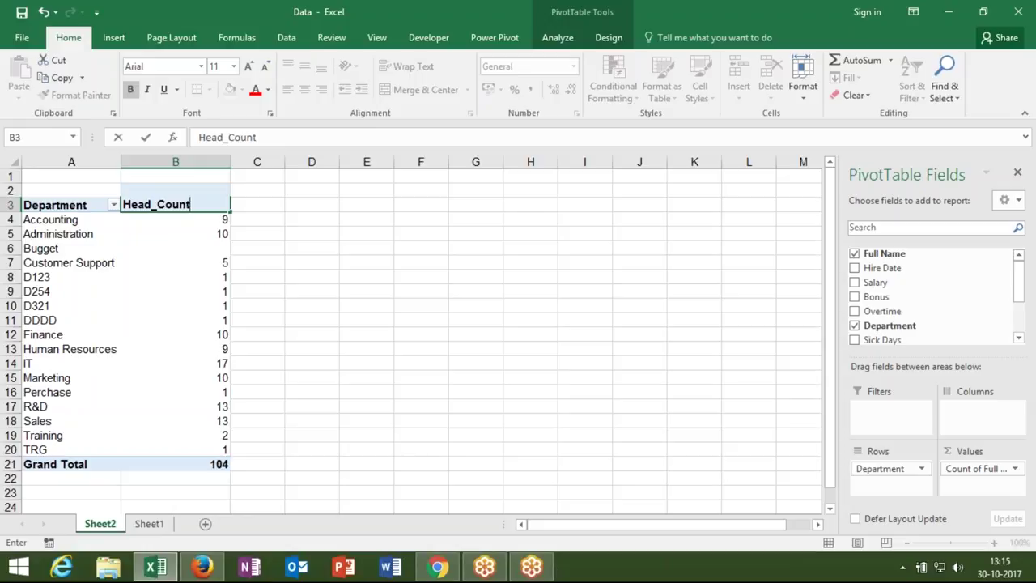
key(Return)
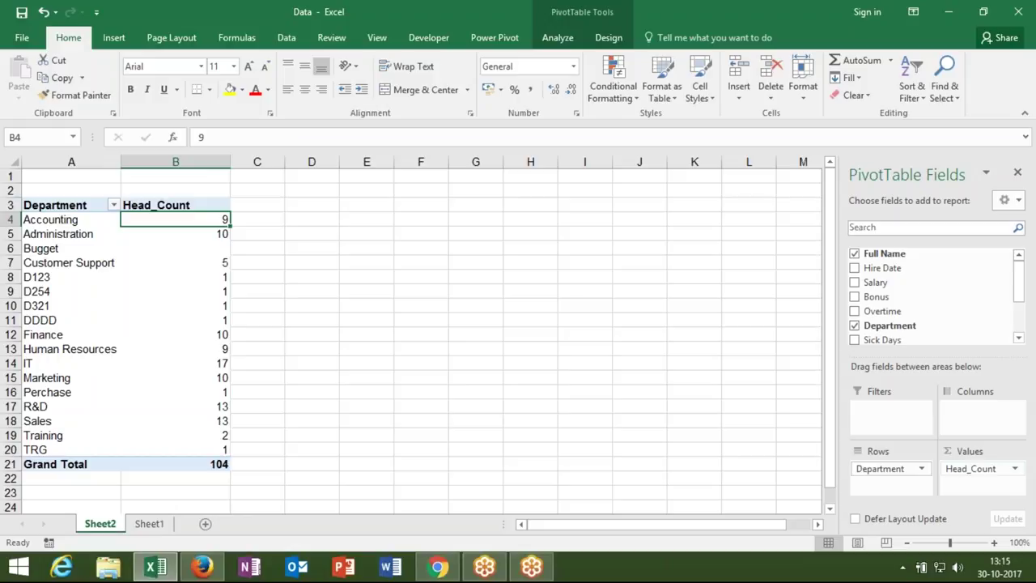
click(1018, 19)
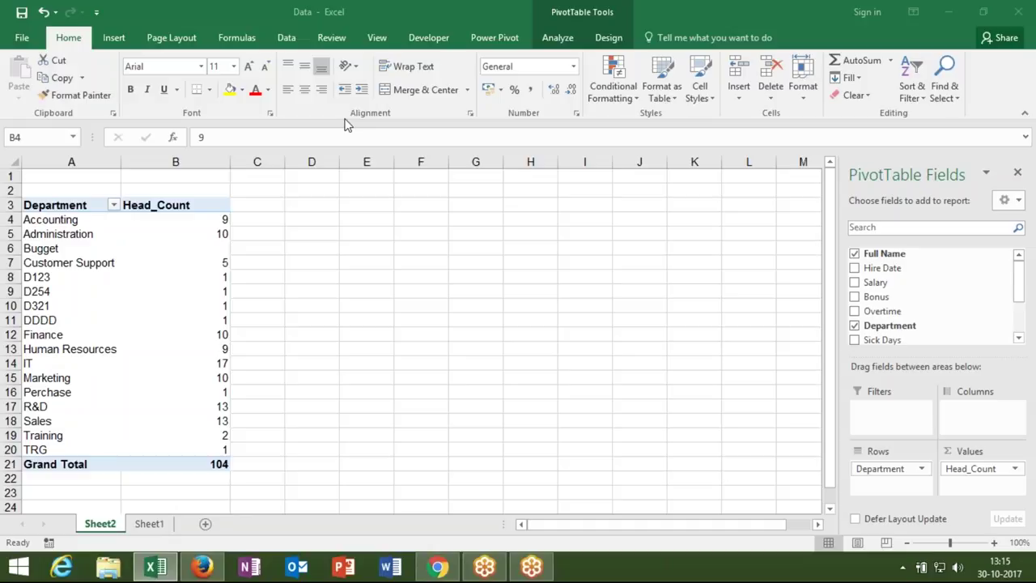
click(142, 227)
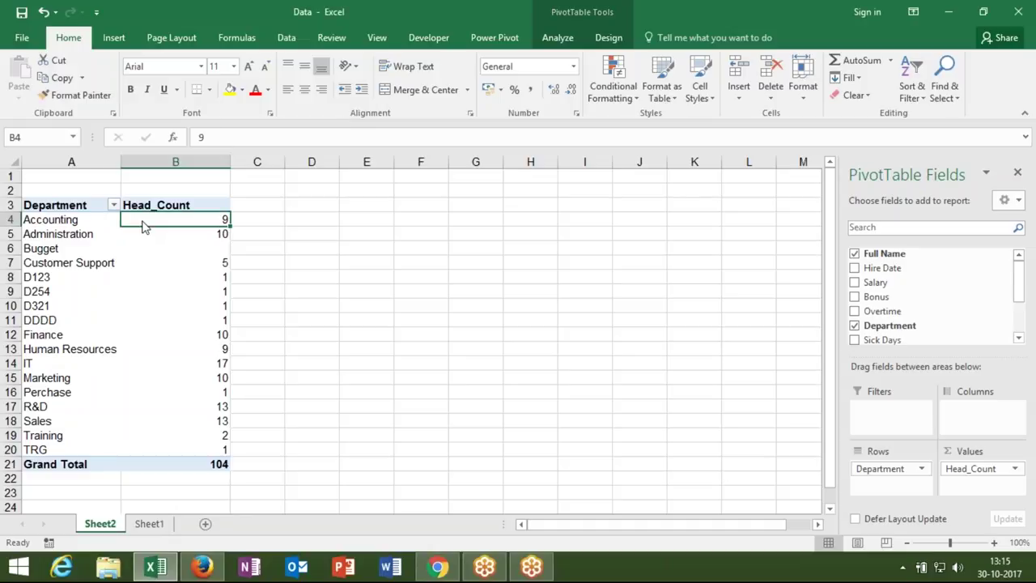
mouse_move(143, 227)
click(212, 276)
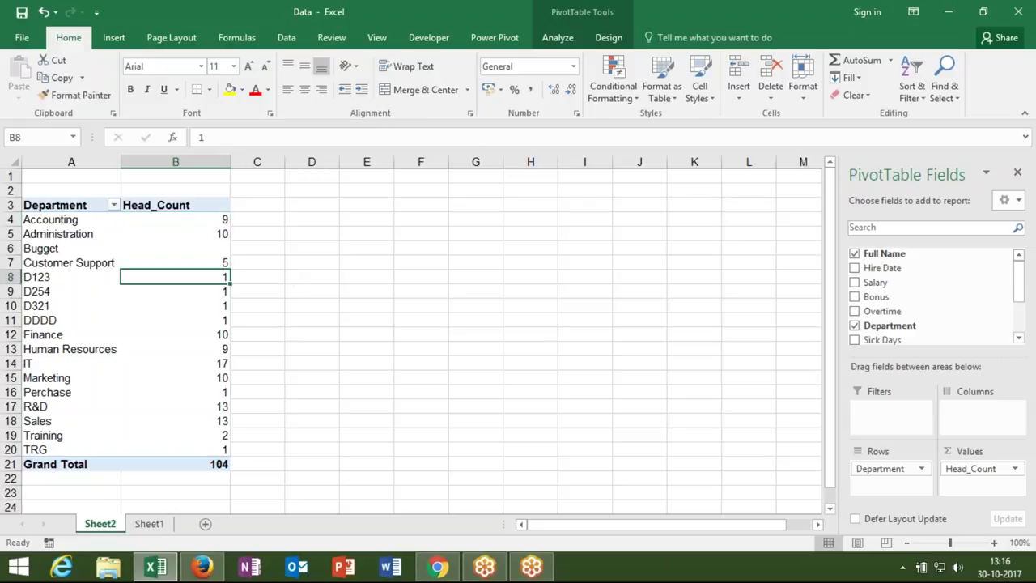
click(465, 290)
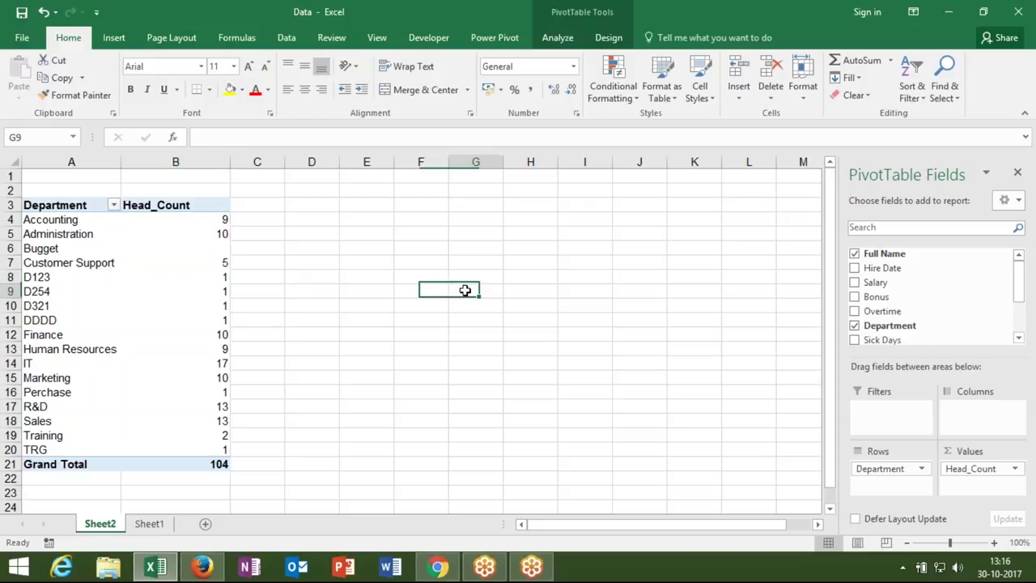
click(126, 289)
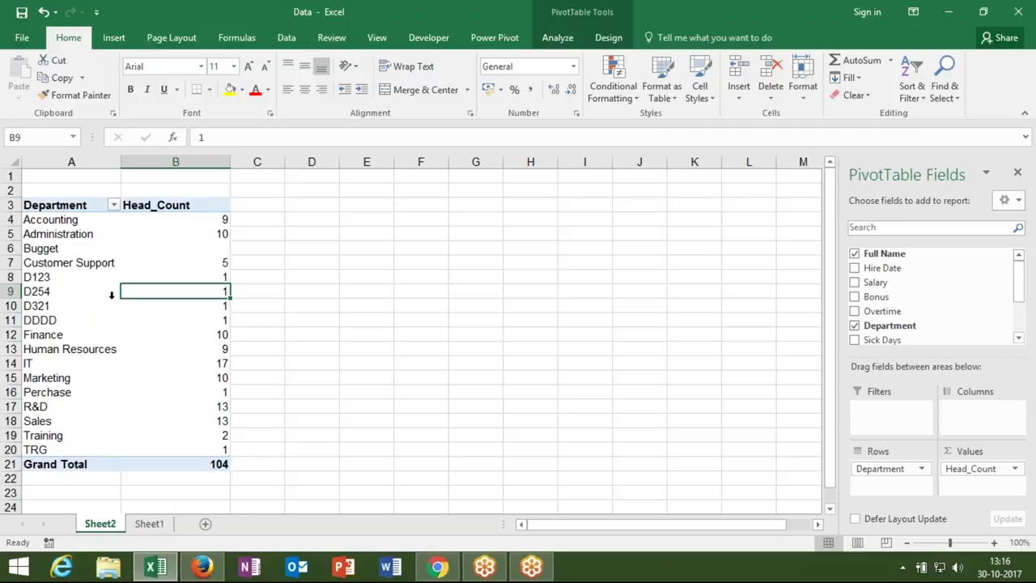
- Apply the orange Dark PivotTable style from the Design tab's styles gallery
click(616, 38)
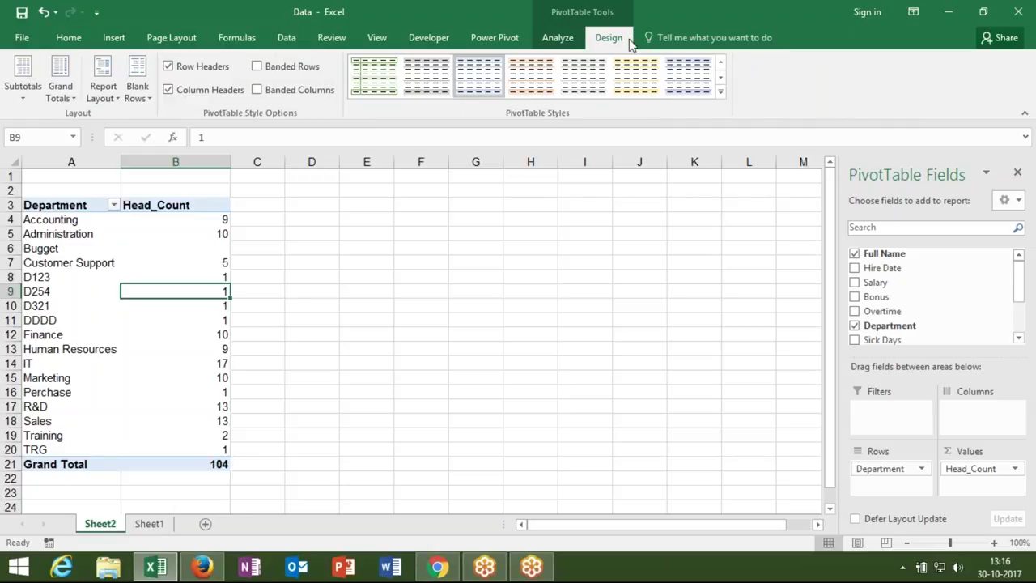
click(721, 91)
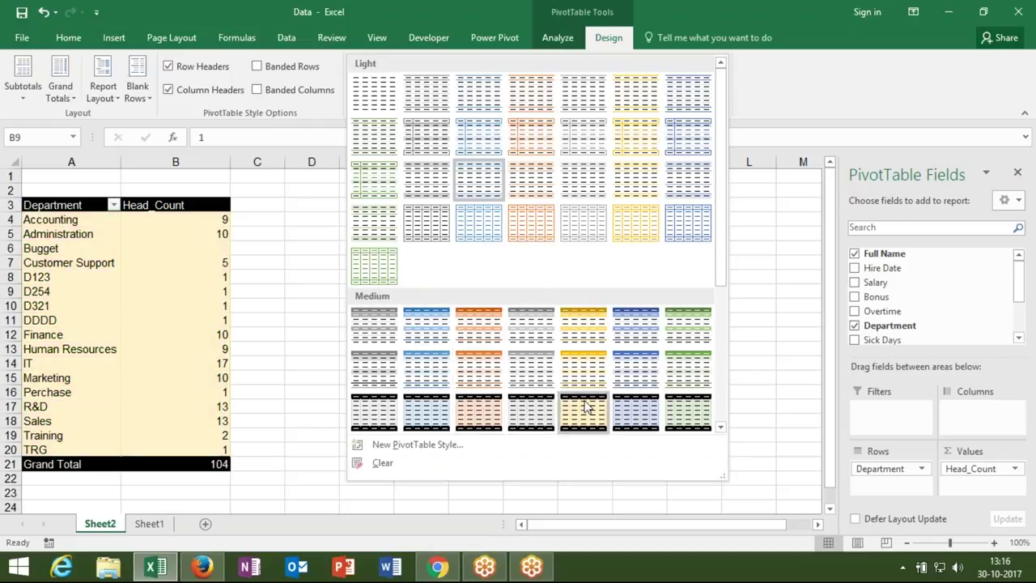
click(720, 427)
click(720, 427)
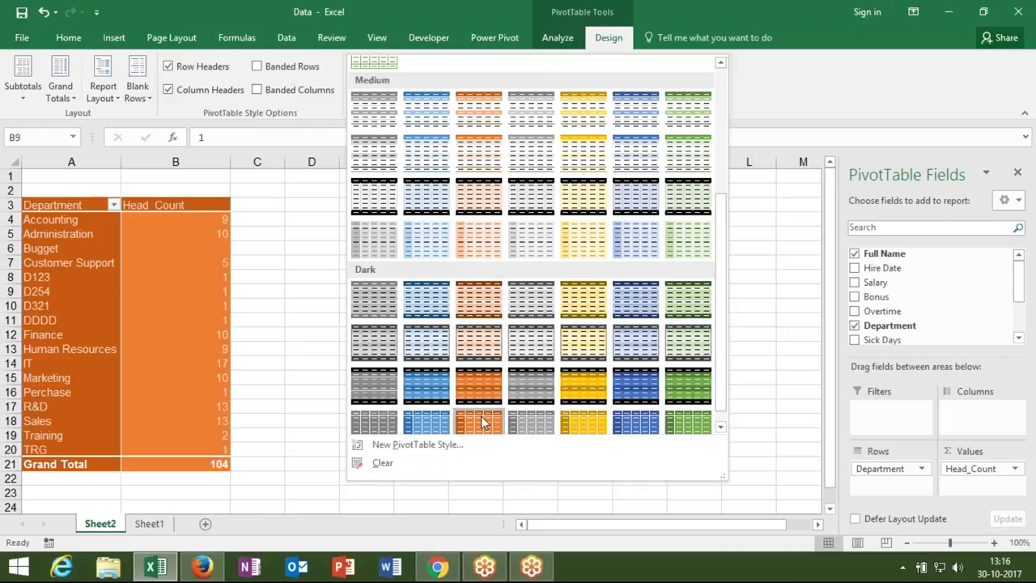
click(481, 416)
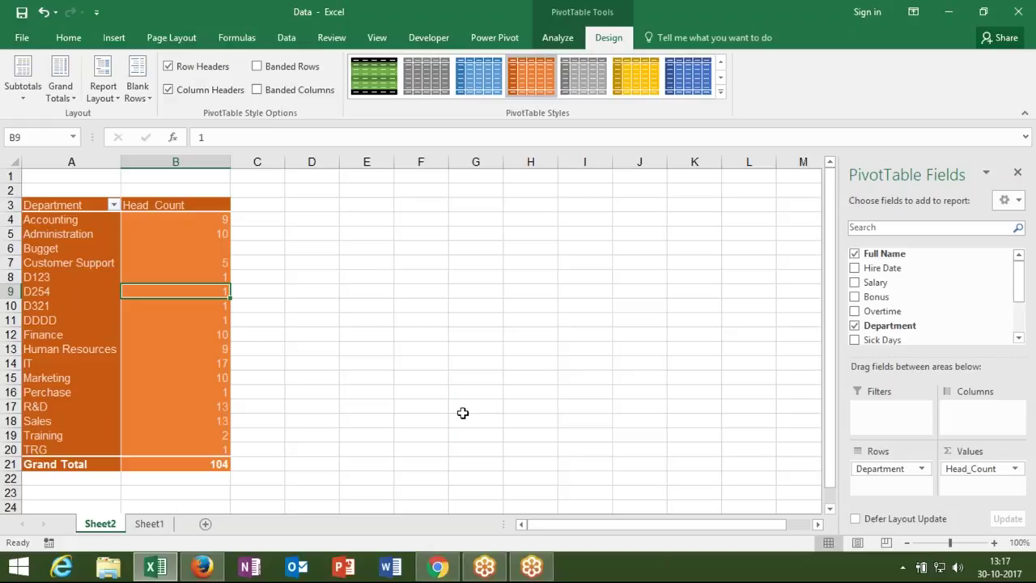
click(1010, 37)
click(223, 393)
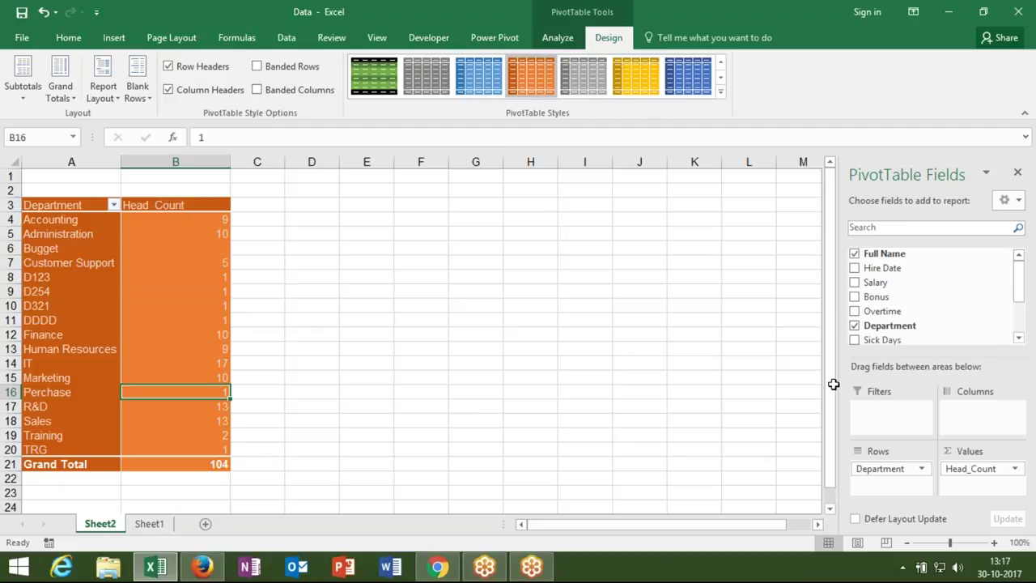
- Put City_Code in the Columns area, spreading counts across Delhi through Raipur
click(1023, 320)
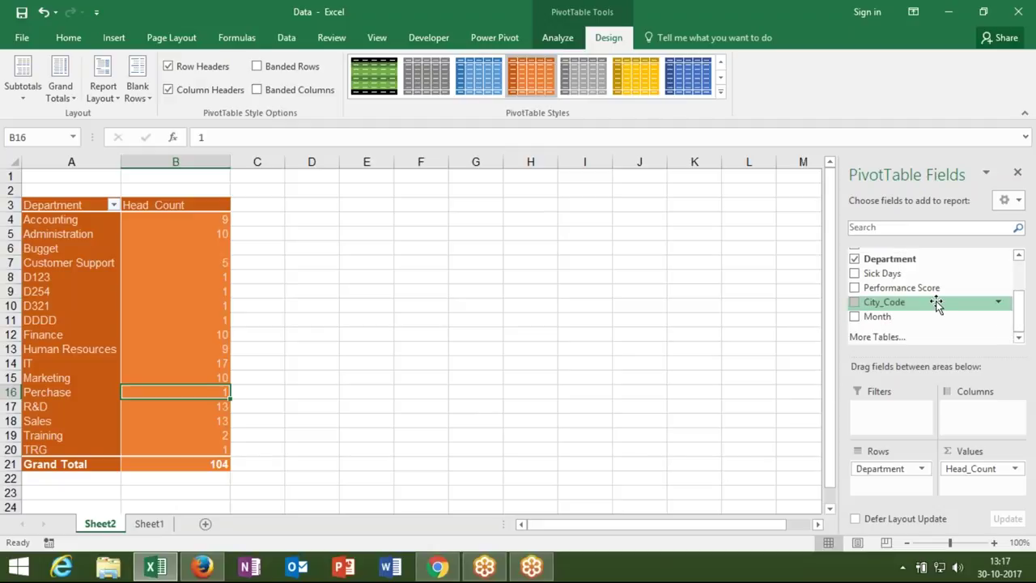
drag(935, 304, 992, 417)
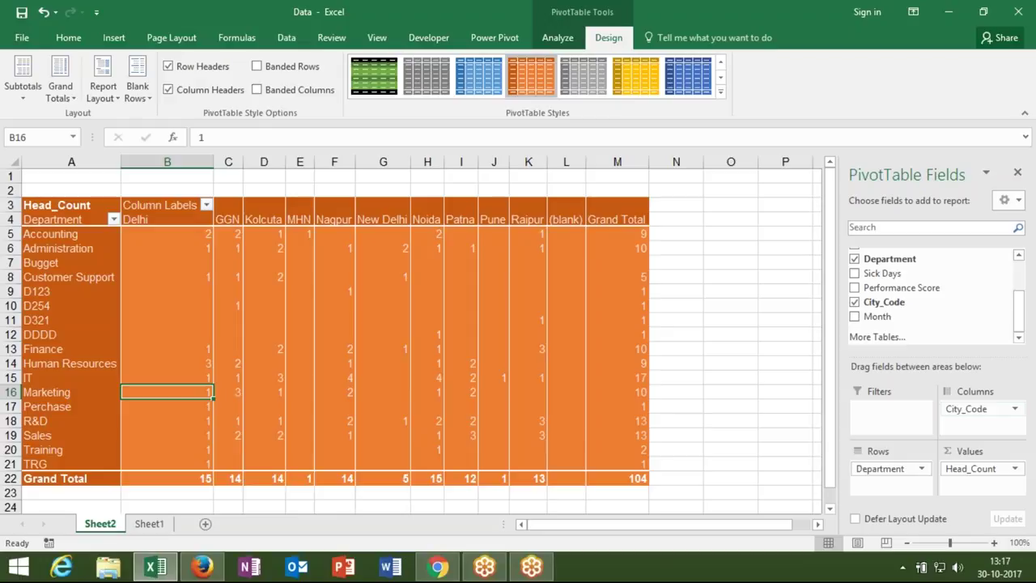
click(609, 204)
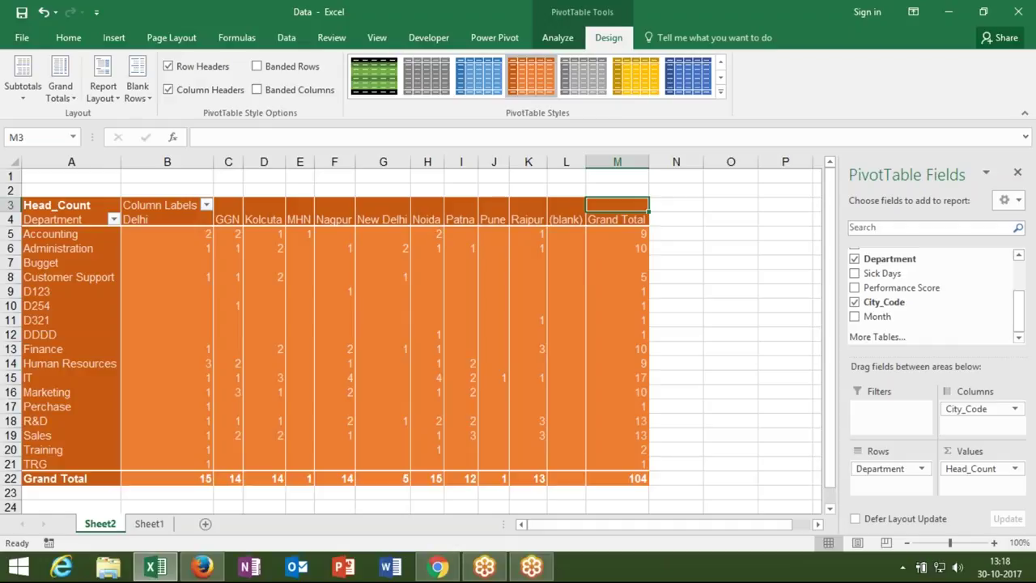
click(566, 219)
click(528, 220)
click(617, 219)
click(676, 220)
drag(676, 220, 1008, 225)
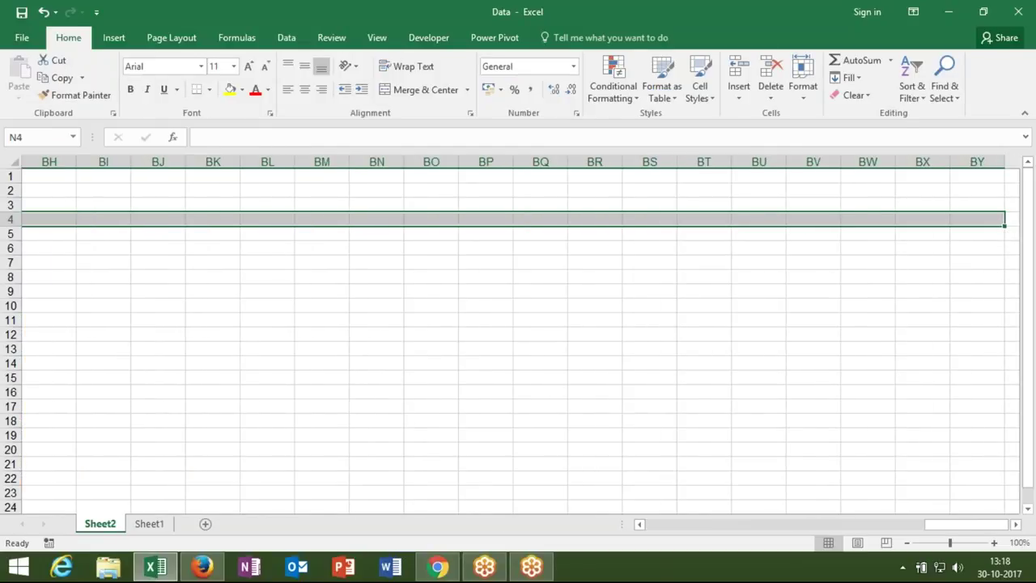
key(ctrl+Left)
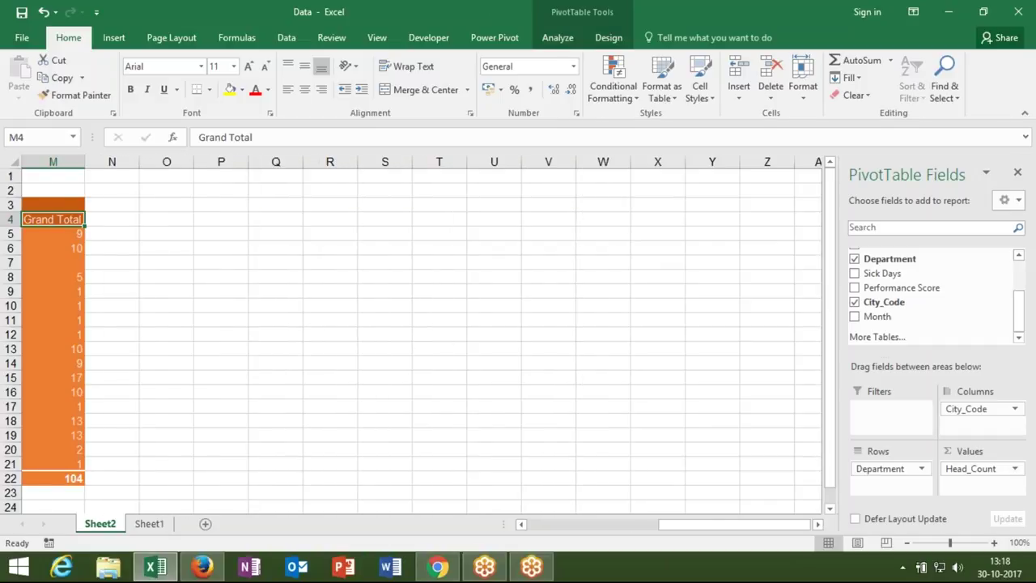
key(ctrl+Left)
key(Down)
key(Down)
key(Down)
key(Down)
key(Down)
key(Down)
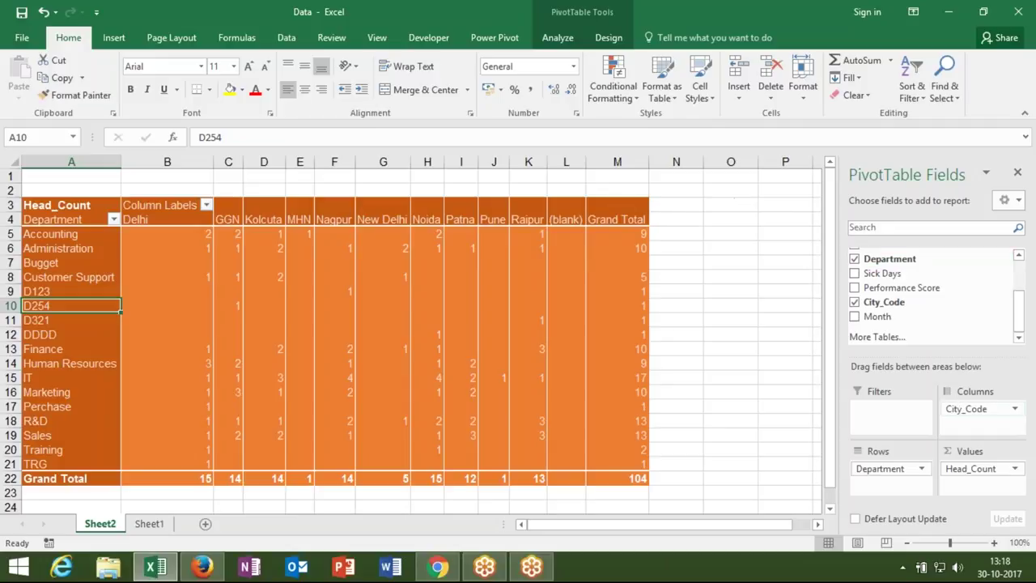
- Move City_Code into Rows and collapse Accounting, Administration, Bugget and Customer Support to totals
drag(965, 411, 915, 484)
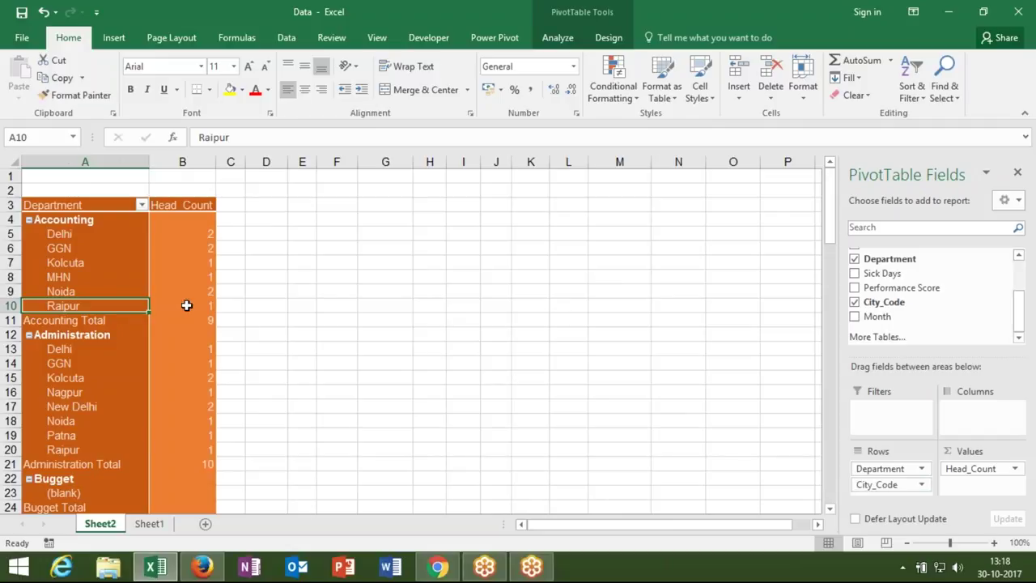
click(28, 220)
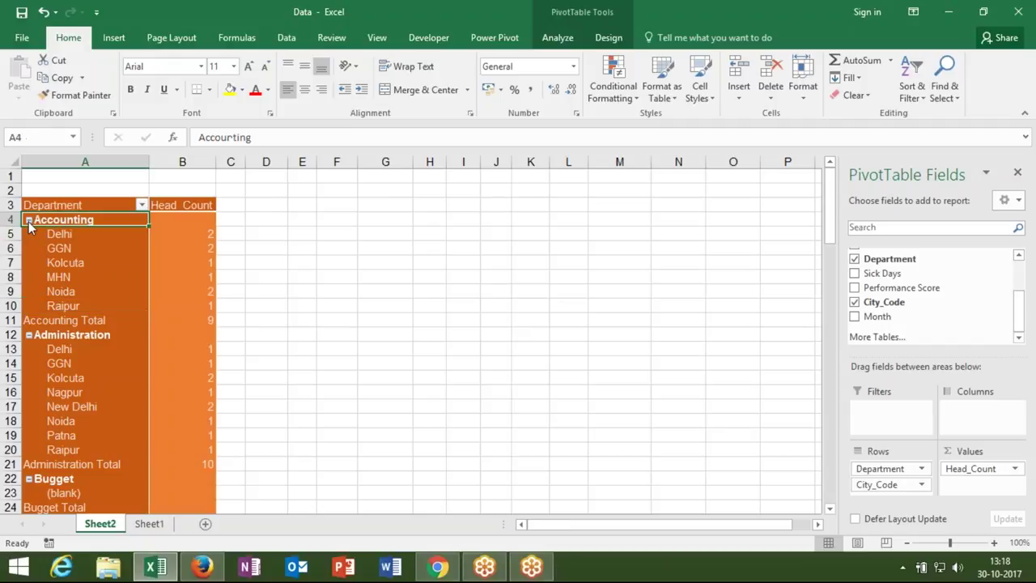
click(30, 233)
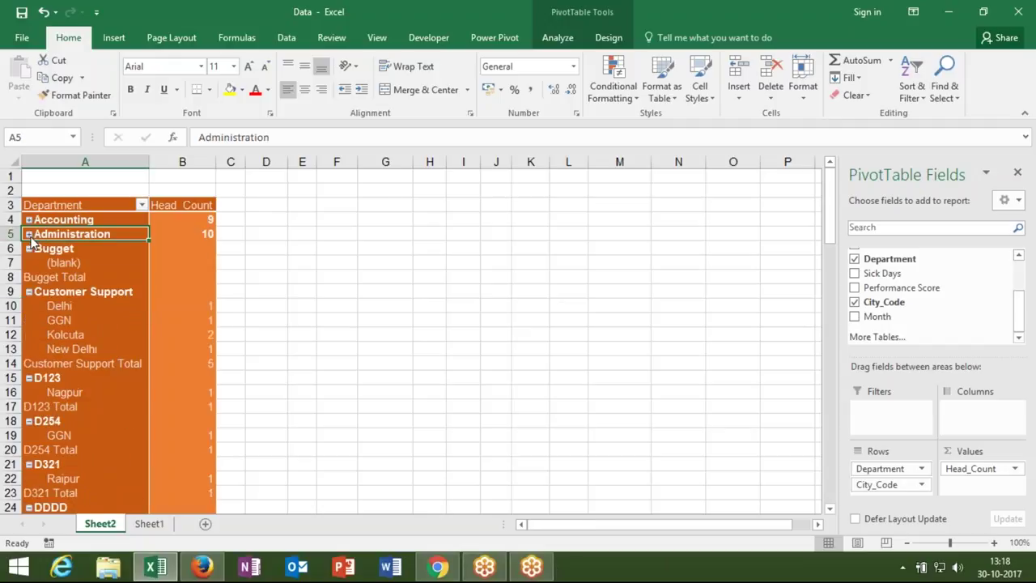
click(29, 249)
click(29, 262)
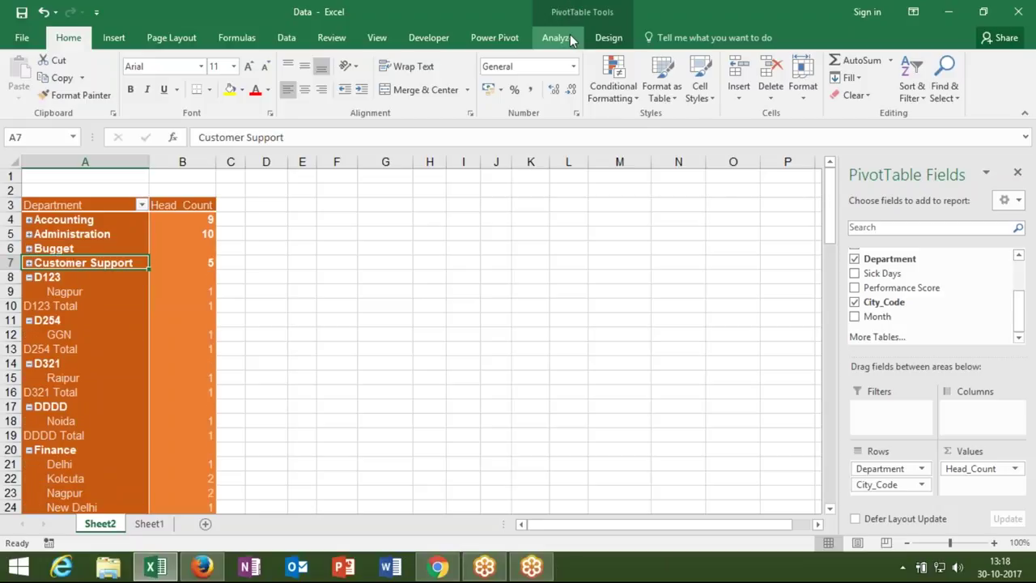
click(570, 35)
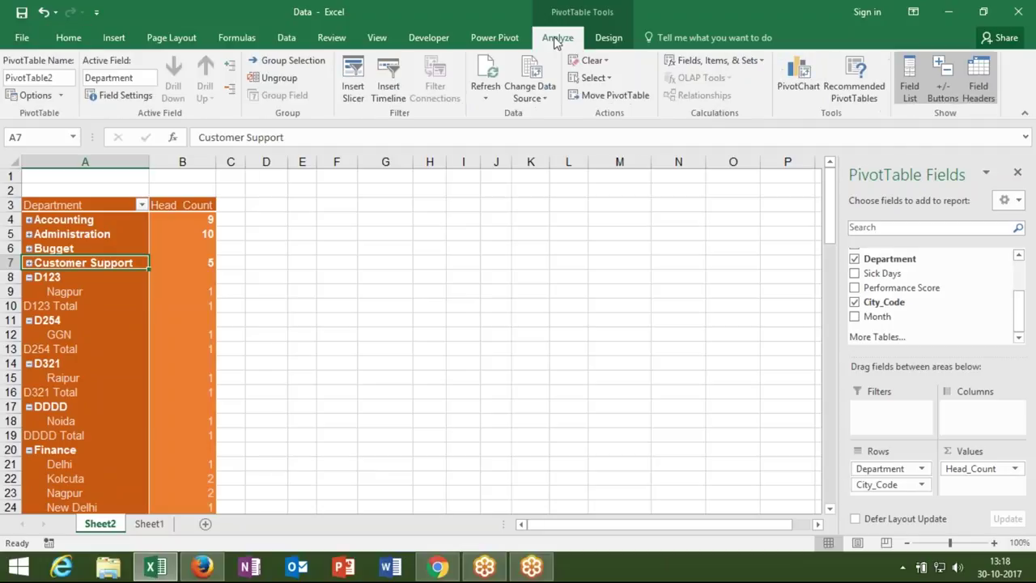
- Try Collapse/Expand Field and Finance's toggle, then expand every department's City_Code rows
click(231, 91)
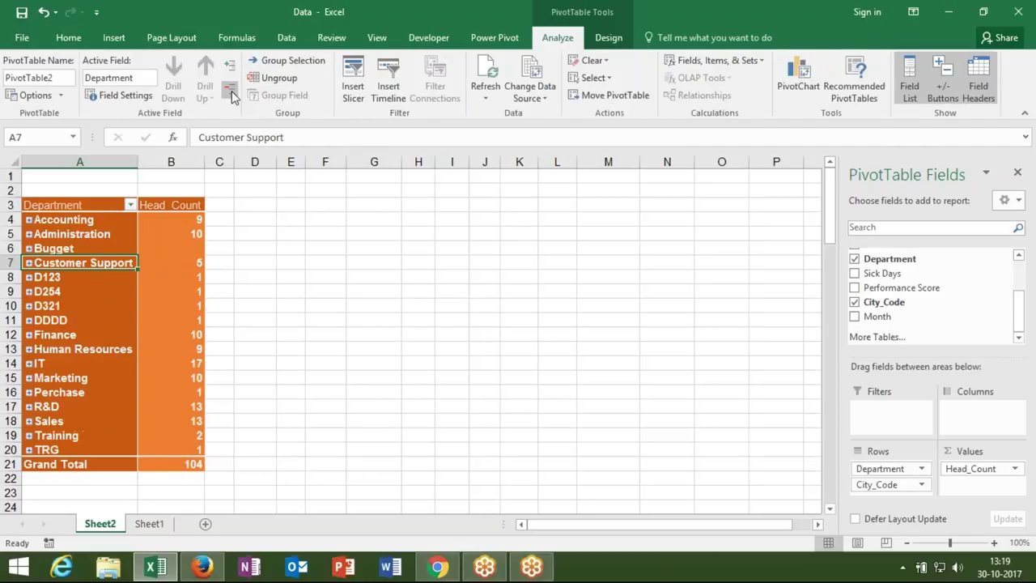
click(230, 68)
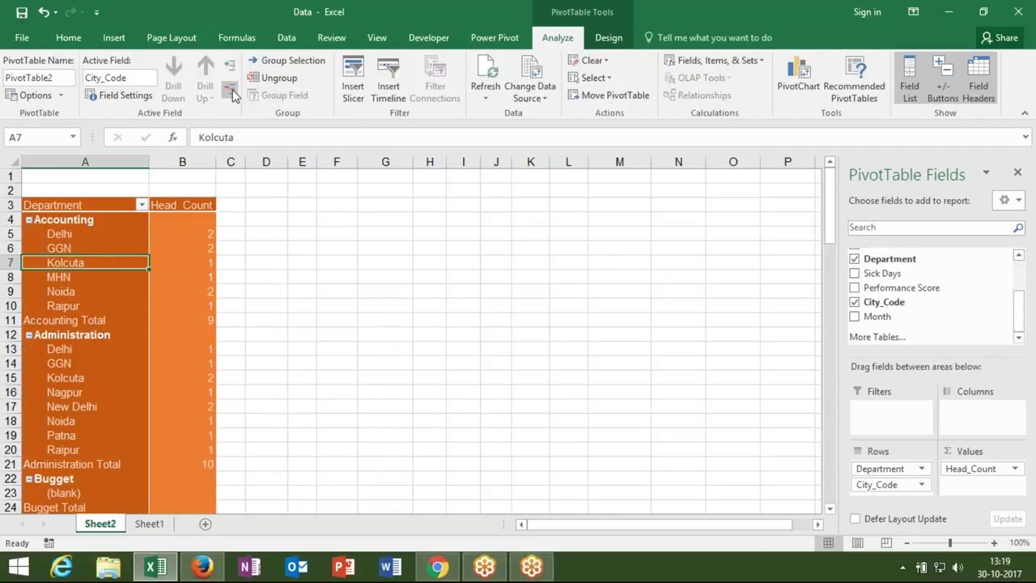
click(232, 91)
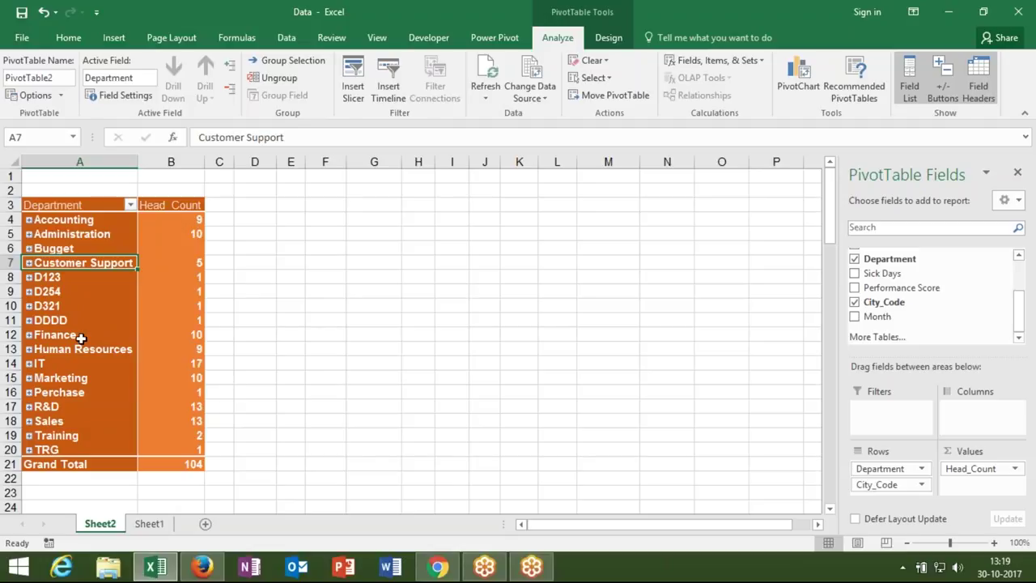
click(30, 334)
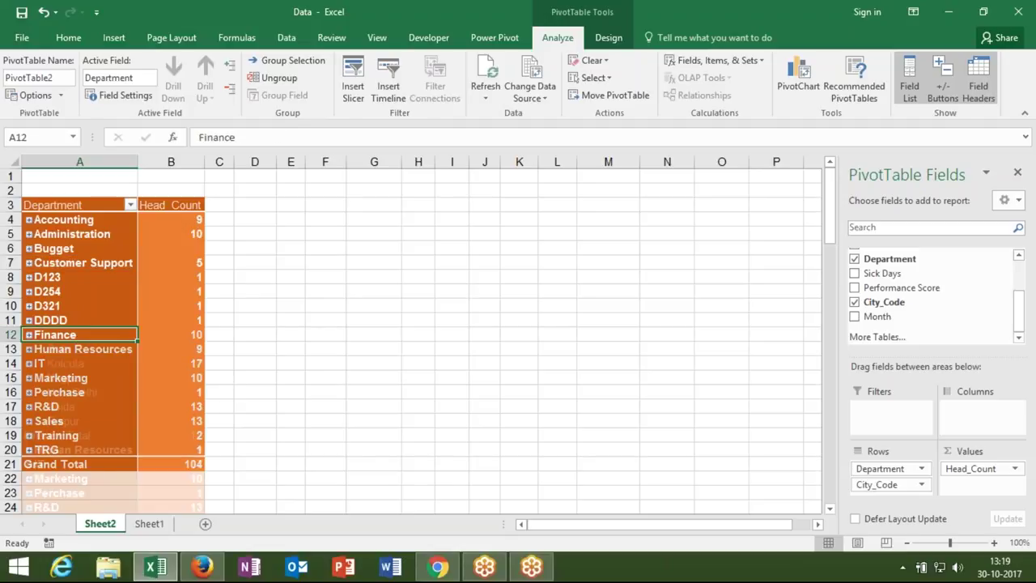
click(28, 334)
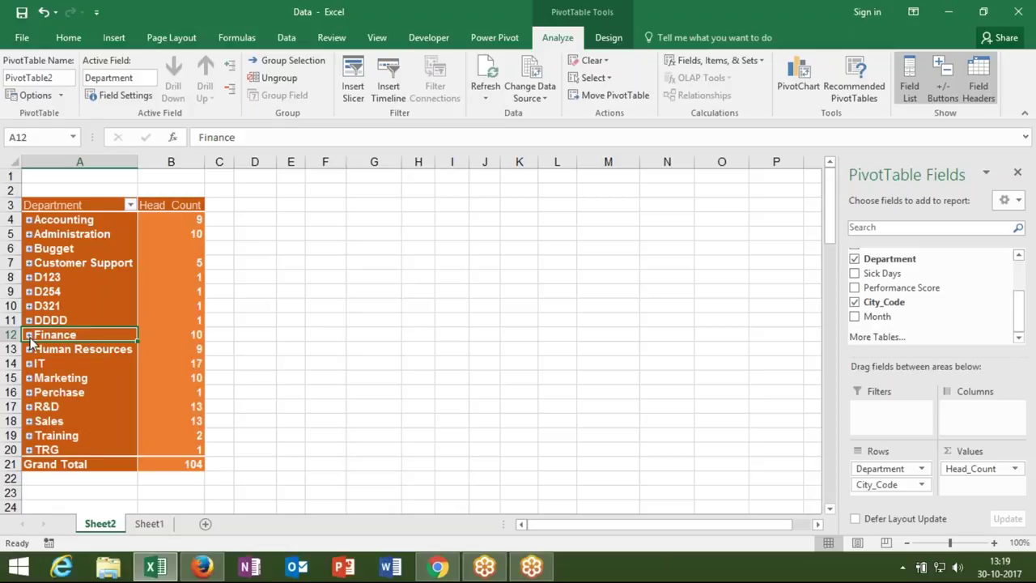
click(234, 73)
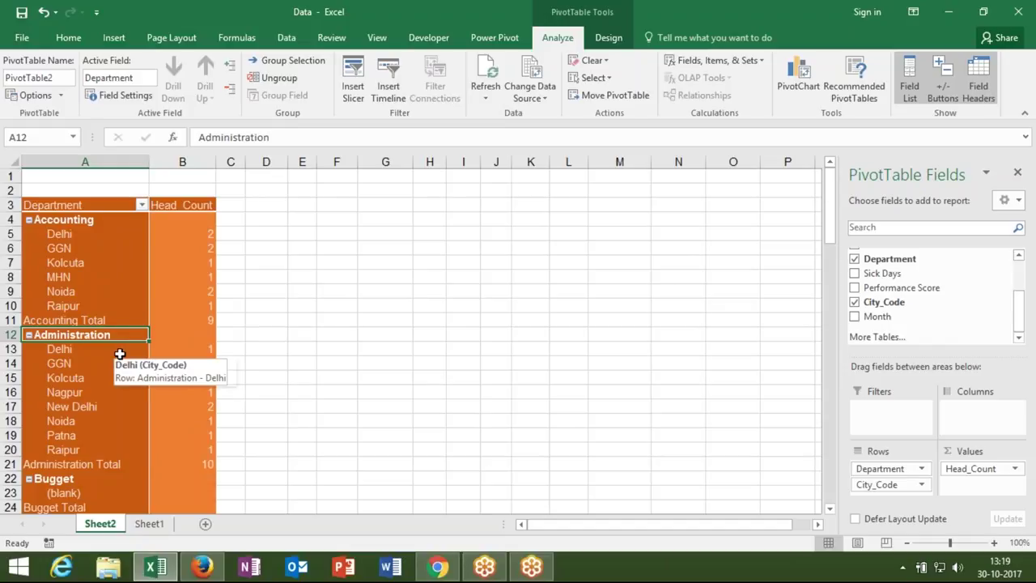
click(93, 321)
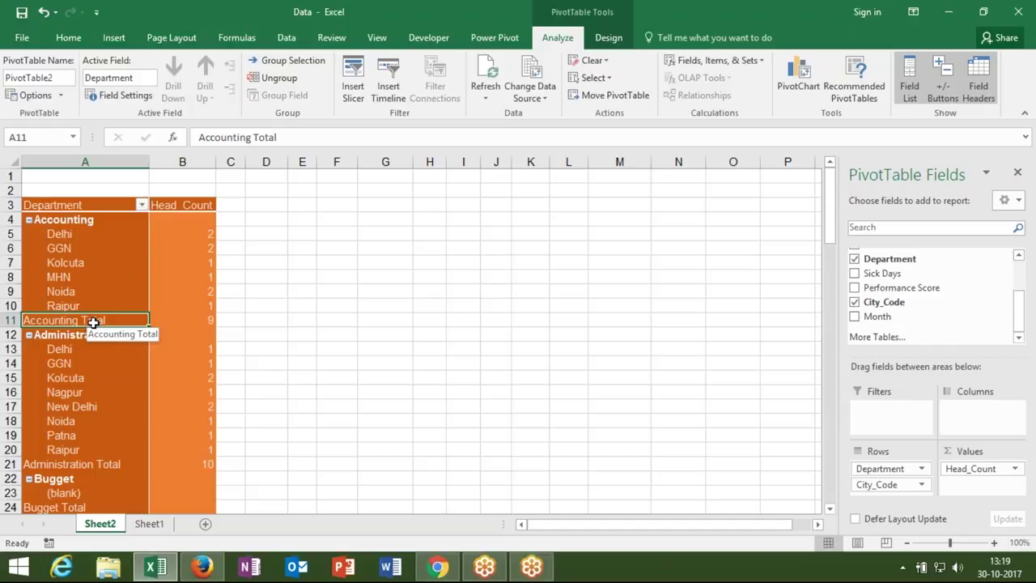
- Turn off the Department subtotals from the Accounting Total context menu
right_click(93, 322)
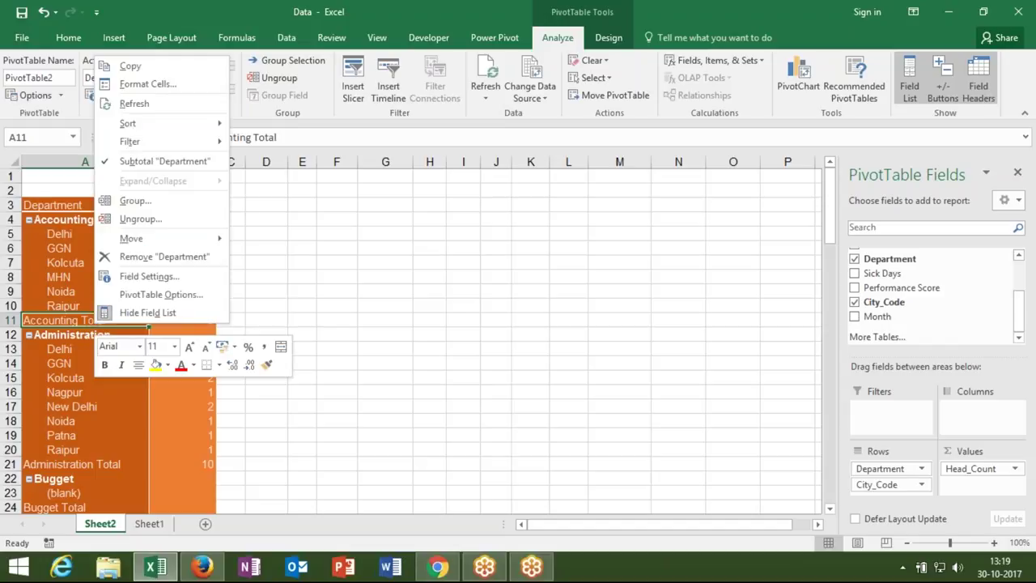
click(133, 165)
click(107, 251)
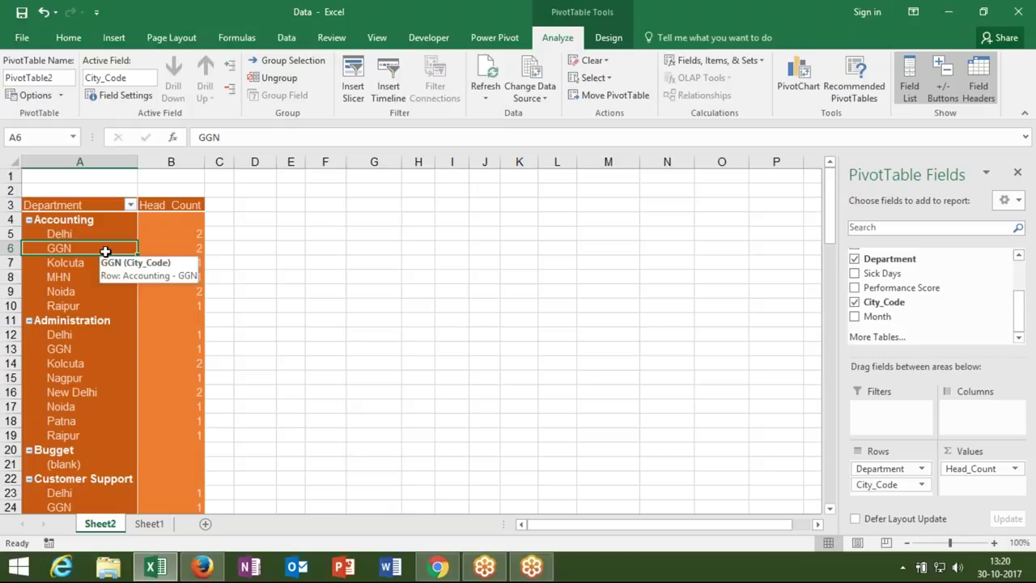
- Copy pivot columns A:B, paste them as values at J1, and autofit columns J and K
click(106, 156)
drag(106, 156, 160, 154)
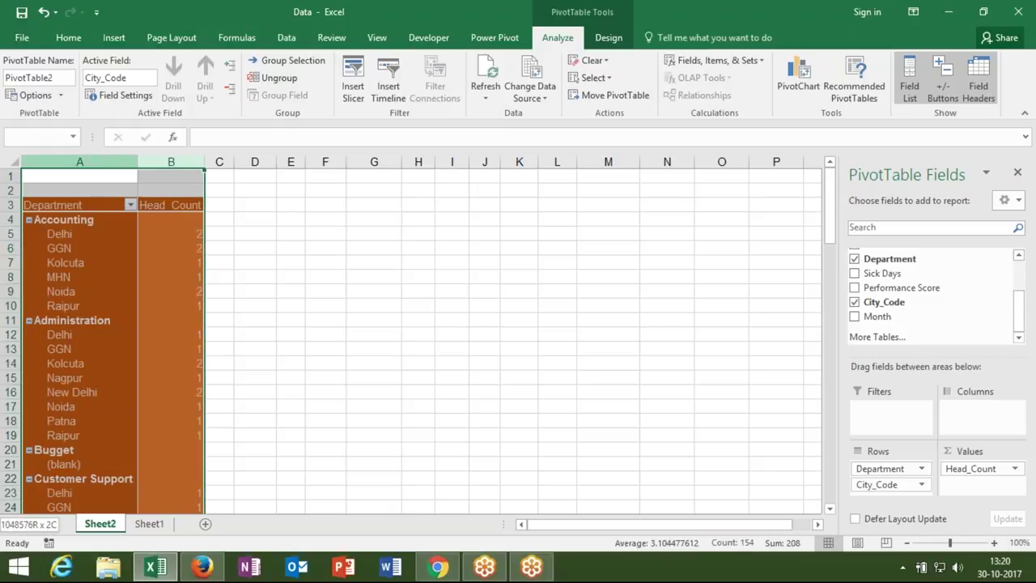
key(ctrl+c)
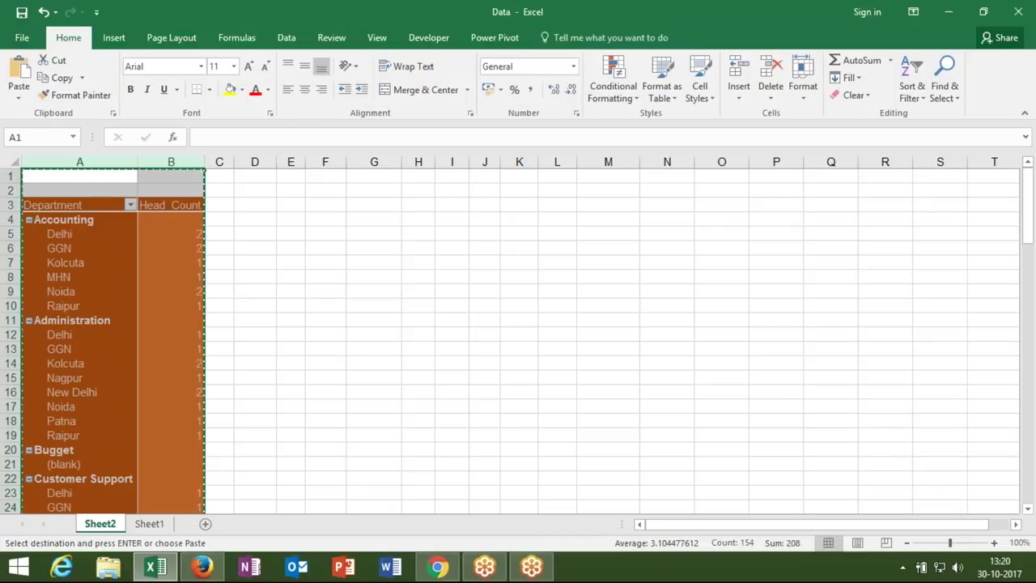
click(485, 175)
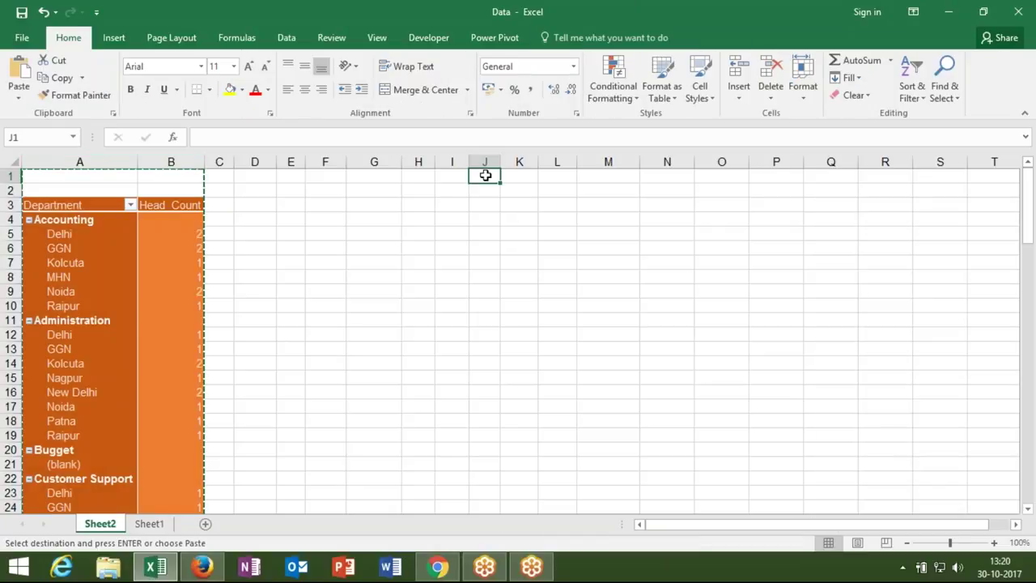
click(19, 91)
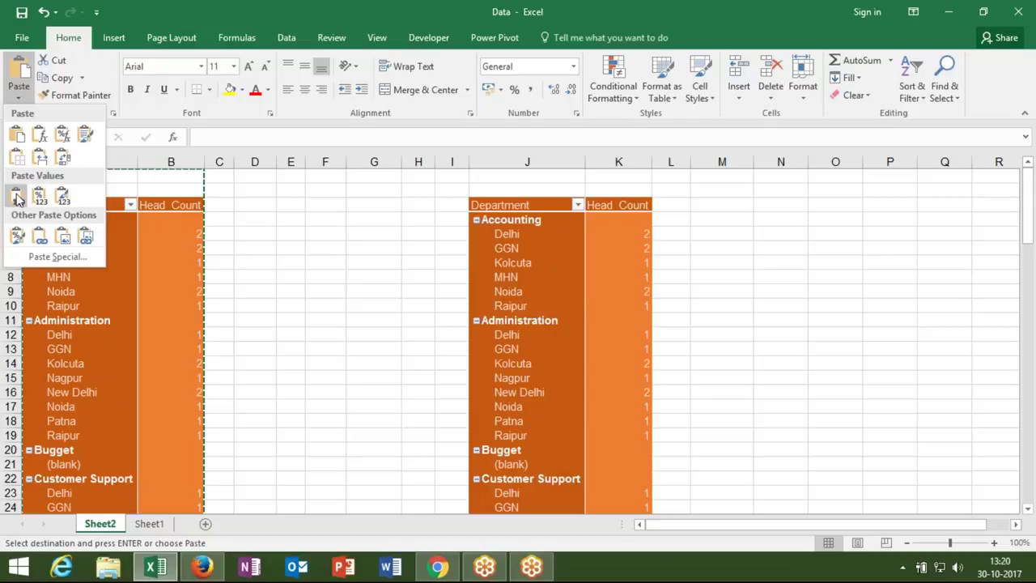
click(18, 199)
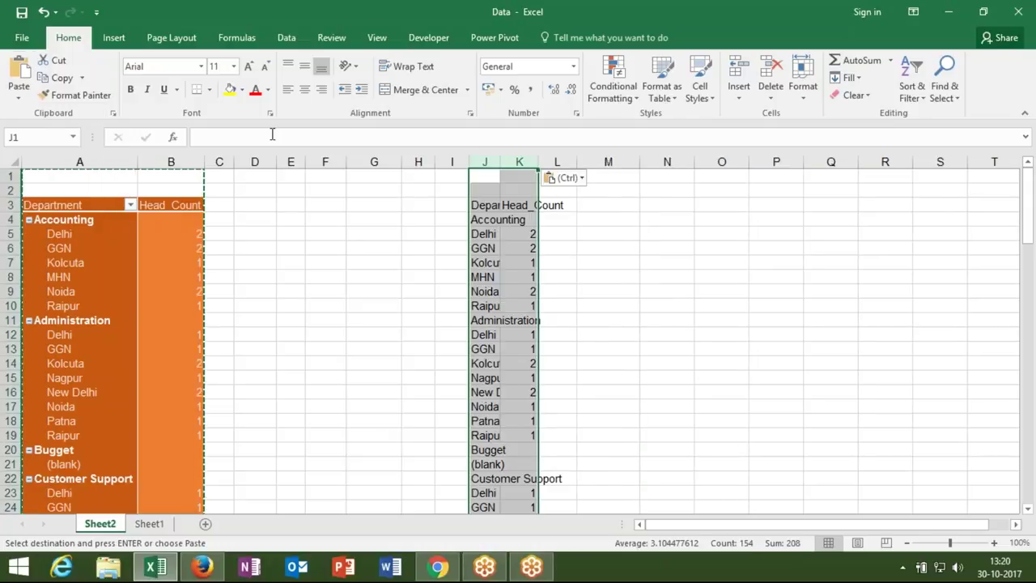
double_click(501, 161)
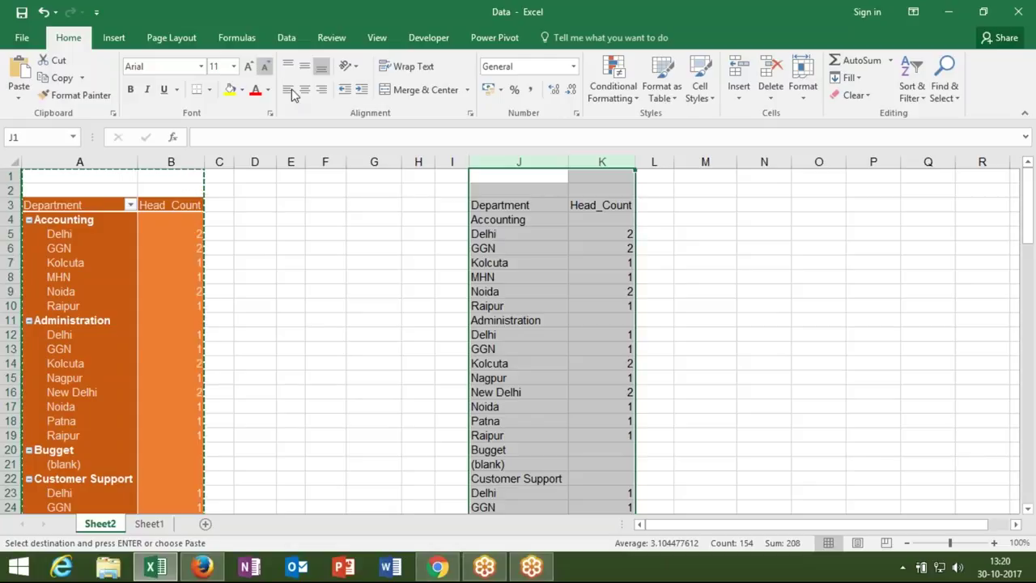
click(358, 219)
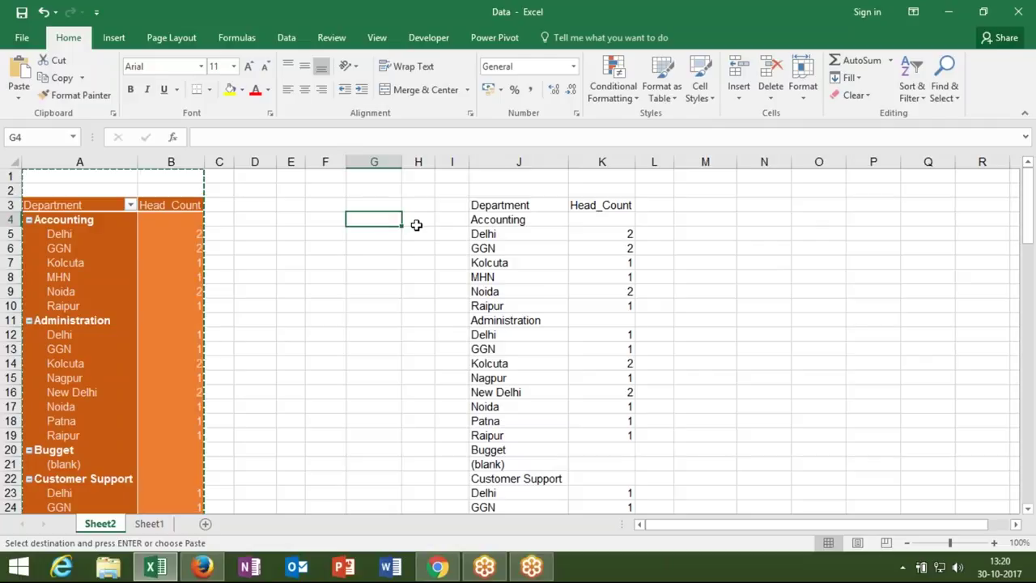
click(426, 232)
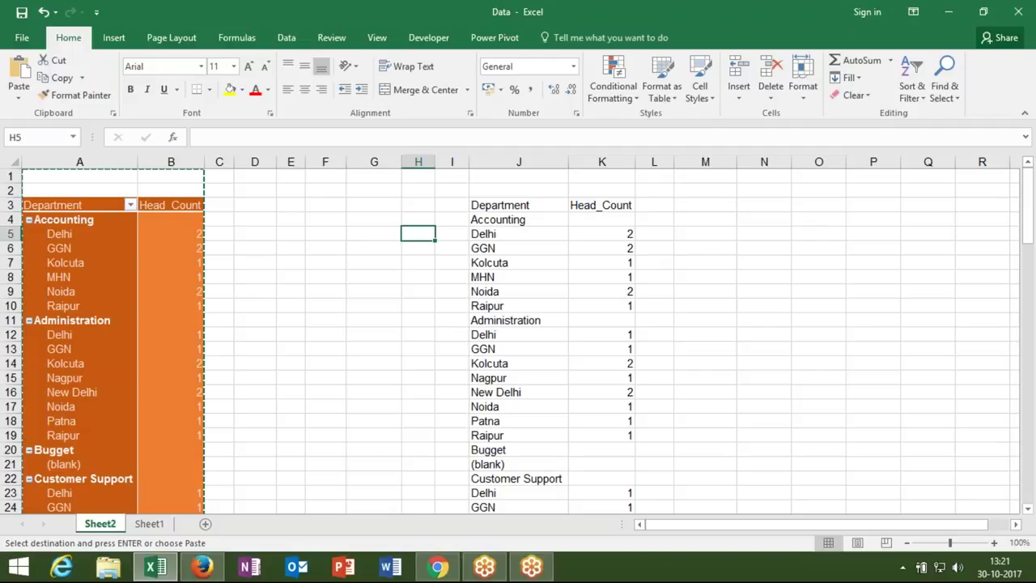
click(116, 303)
click(81, 276)
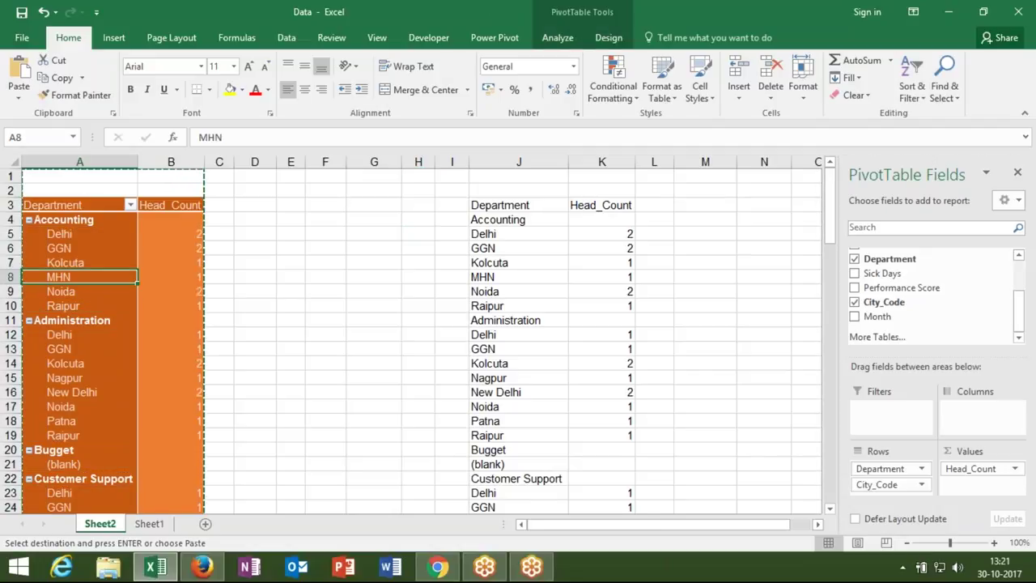
- Tick Classic PivotTable layout on the Display tab of PivotTable Options and confirm
right_click(108, 277)
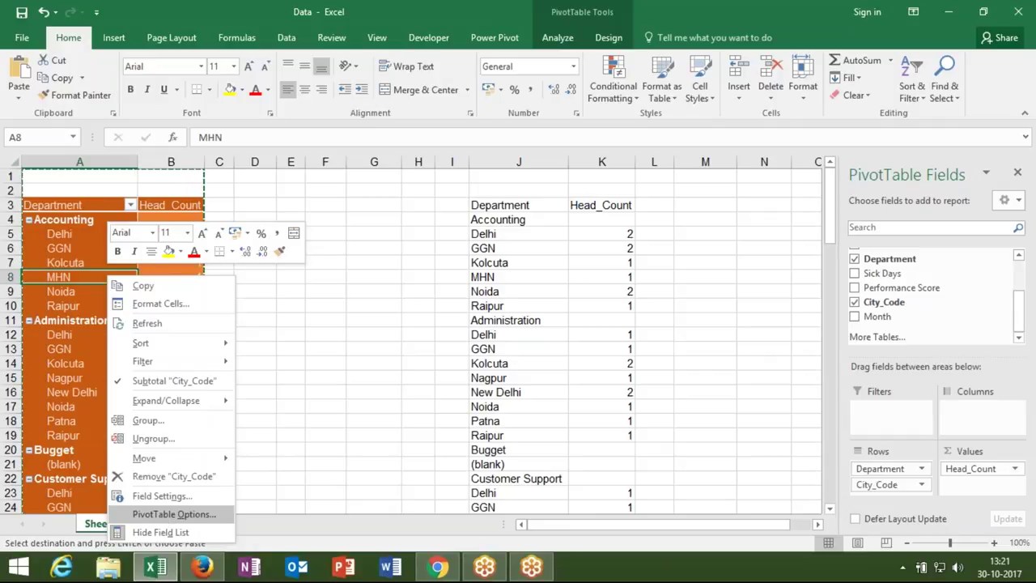
click(167, 514)
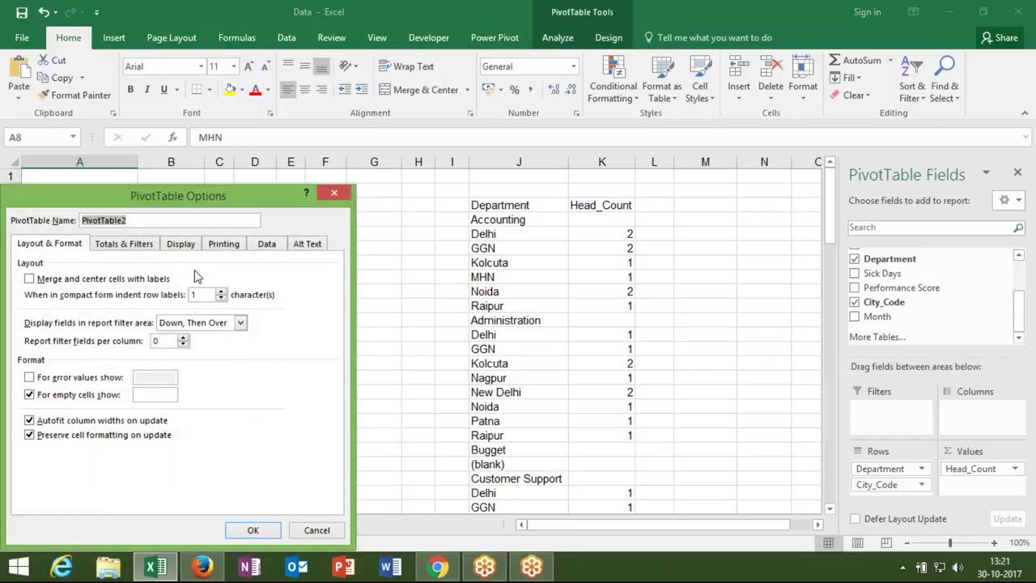
click(183, 247)
click(131, 357)
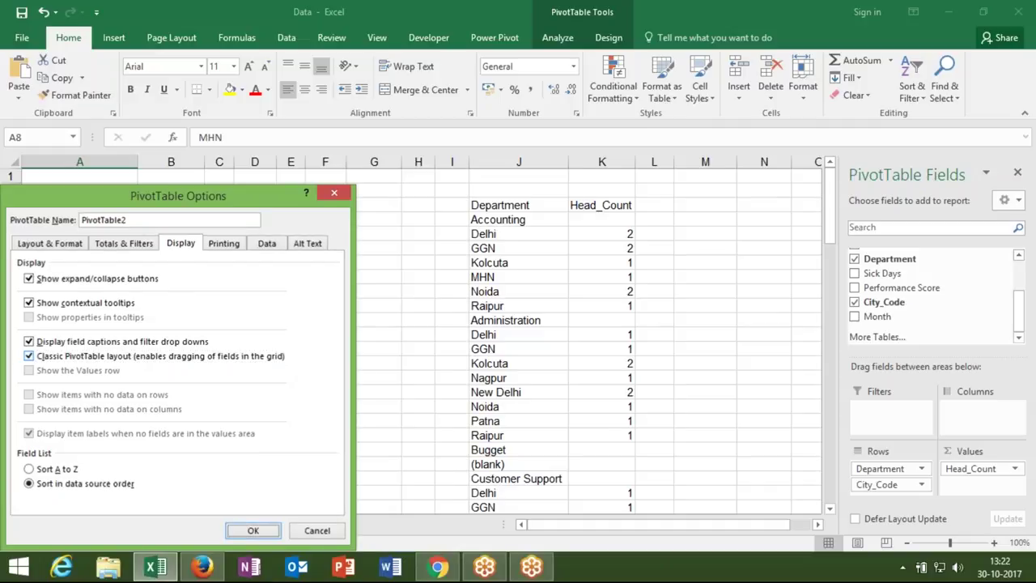
key(Return)
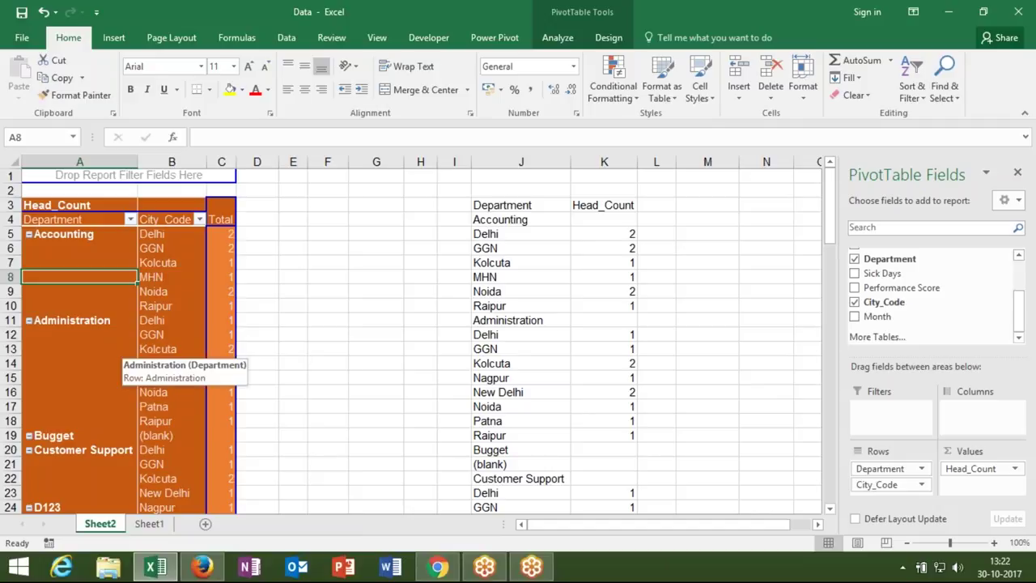
- Switch the pivot table's report layout to tabular form
click(599, 41)
click(113, 95)
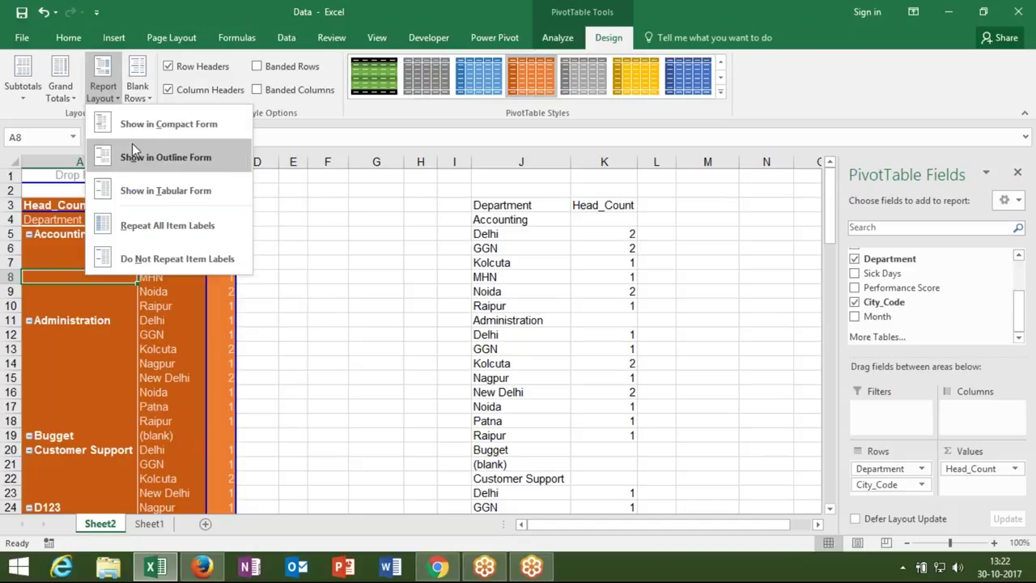
click(146, 199)
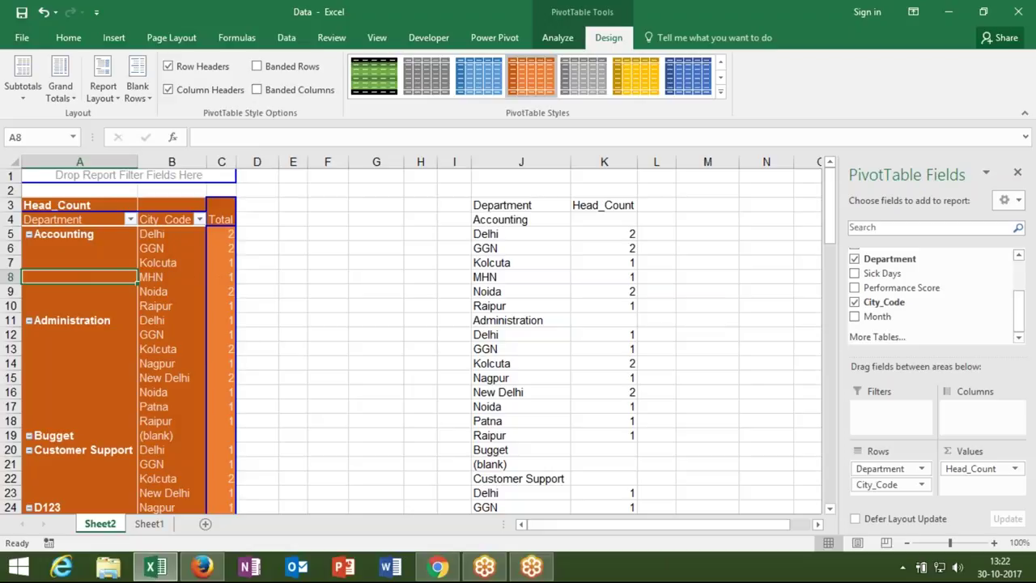
click(103, 91)
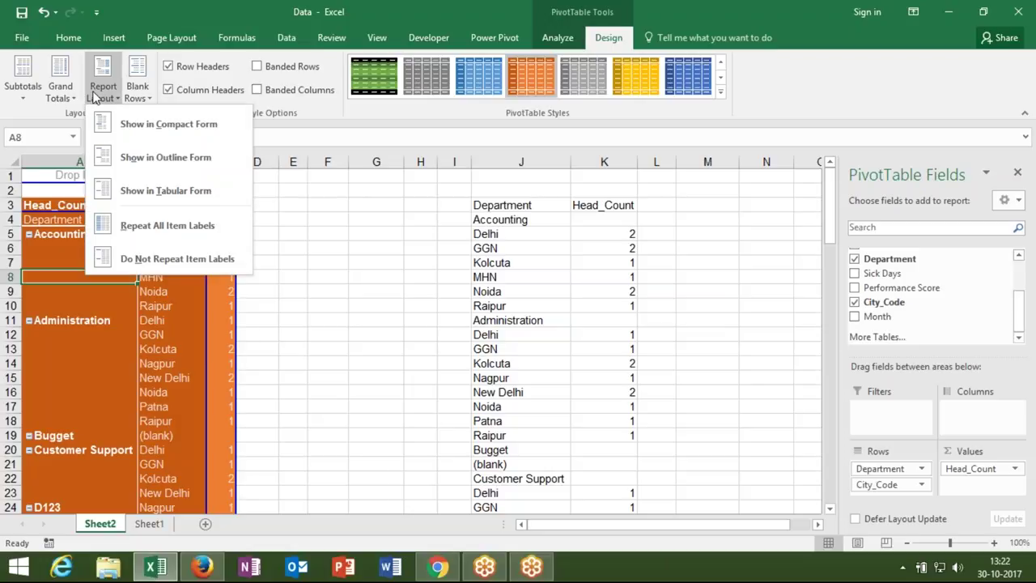
click(57, 284)
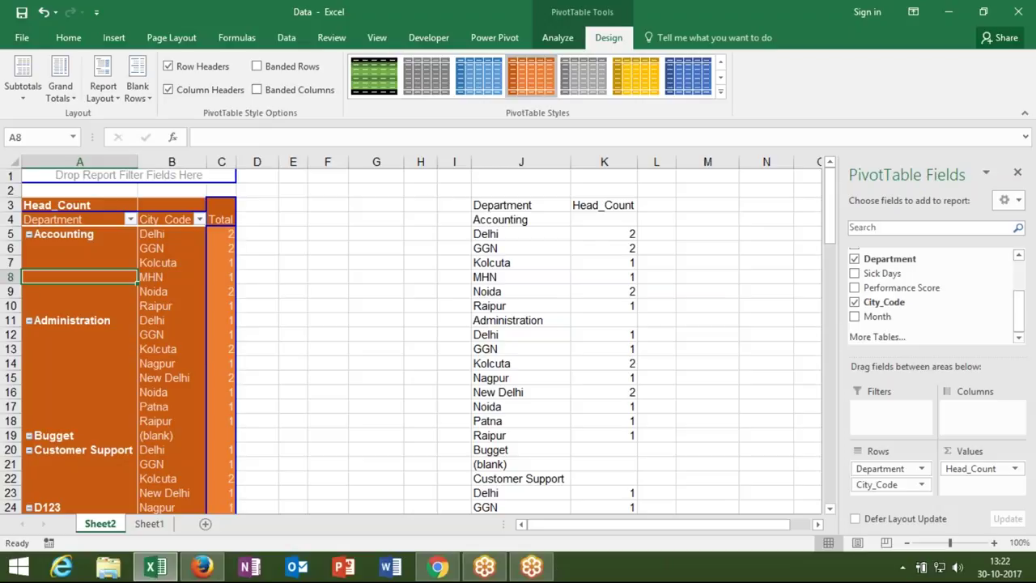
- Select the Accounting rows with Shift+arrow keys, then pick cell A8 and bring up Report Layout
key(Up)
key(Up)
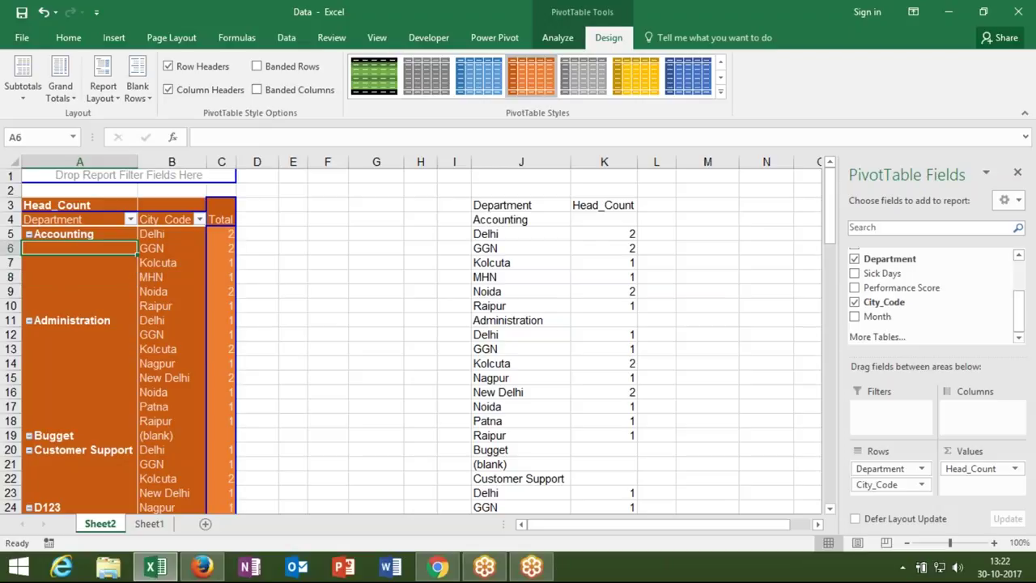
key(Up)
key(shift+Right)
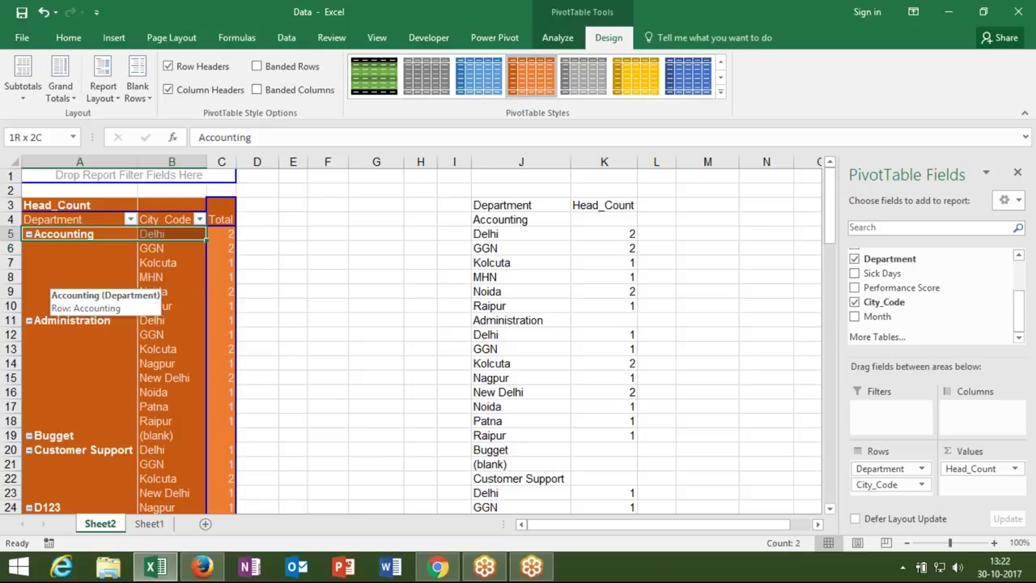
key(shift+Down)
key(shift+Left)
key(shift+Down)
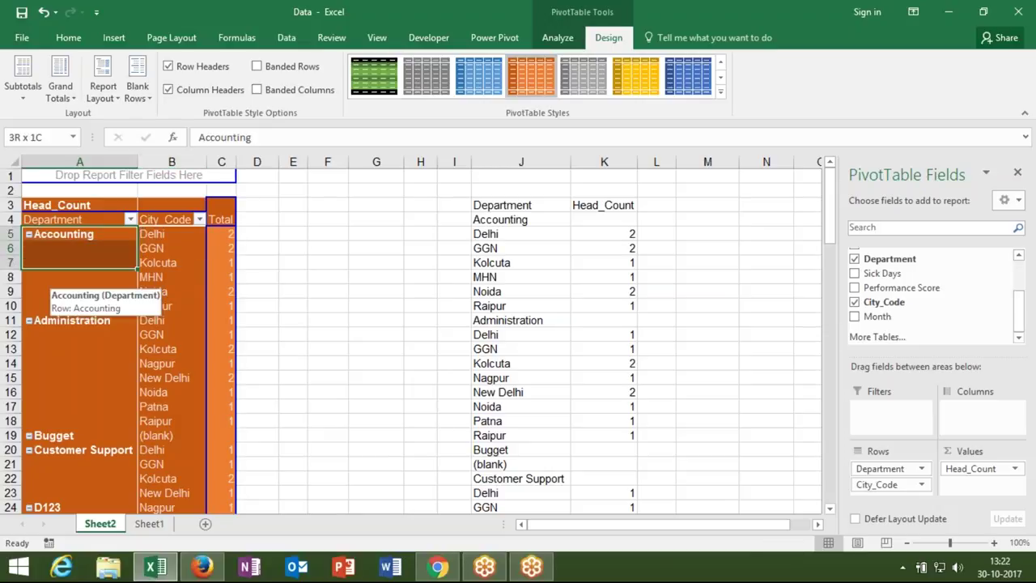
key(shift+Down)
key(shift+Down)
key(shift+Down)
key(shift+Down)
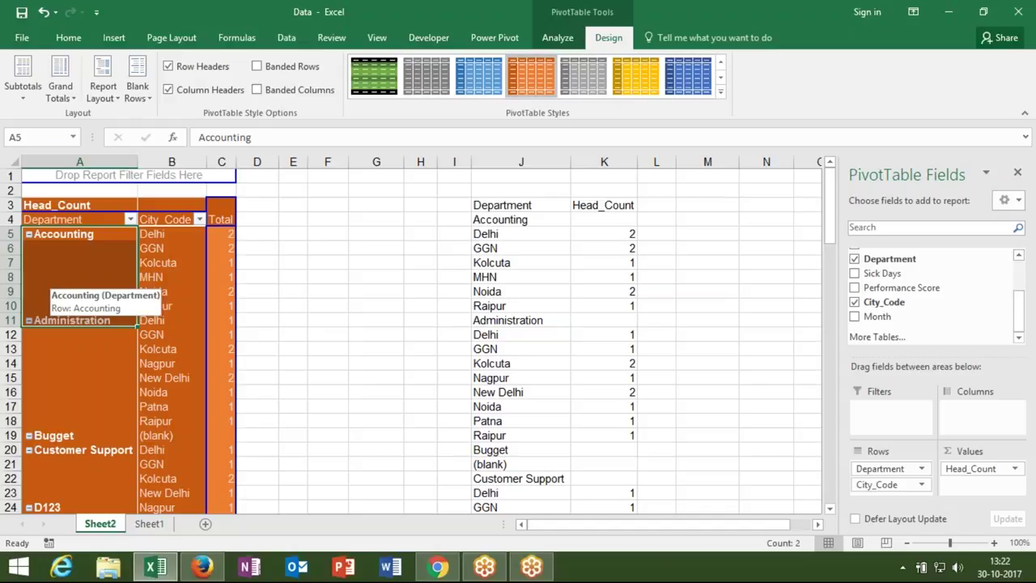
key(shift+Up)
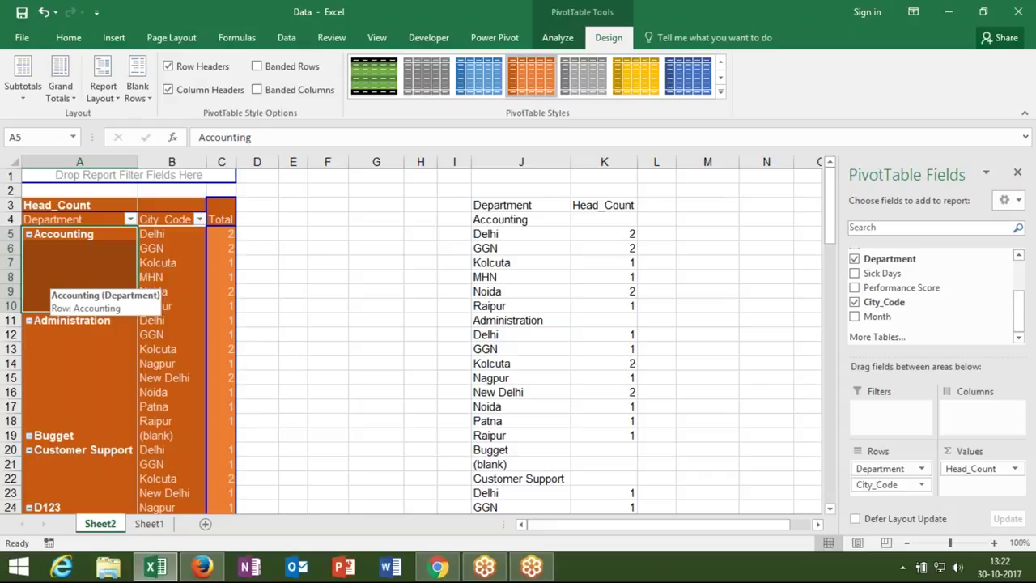
click(74, 276)
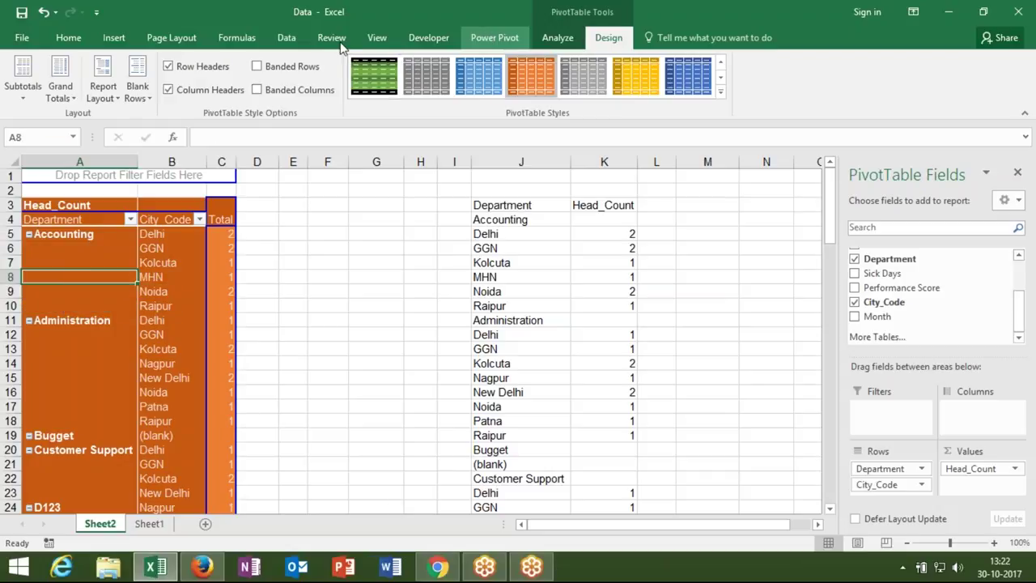
click(111, 100)
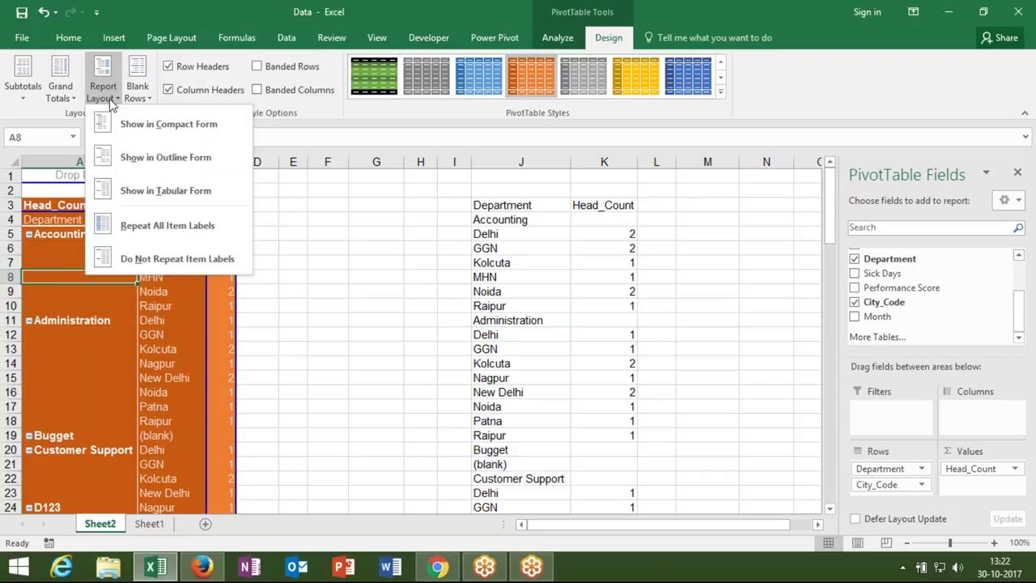
- Repeat all item labels, then insert and remove blank lines after each department
click(127, 227)
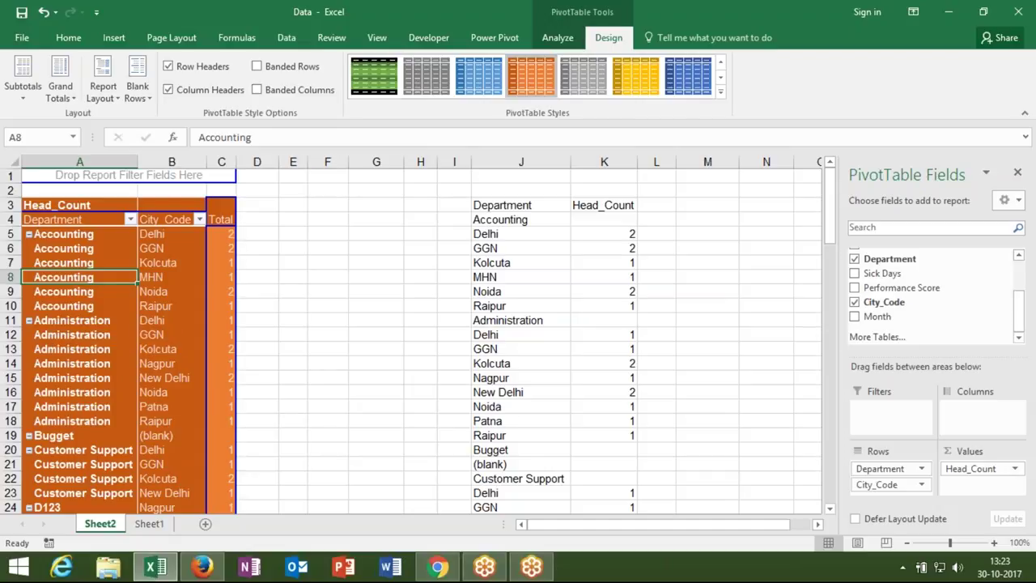
click(135, 94)
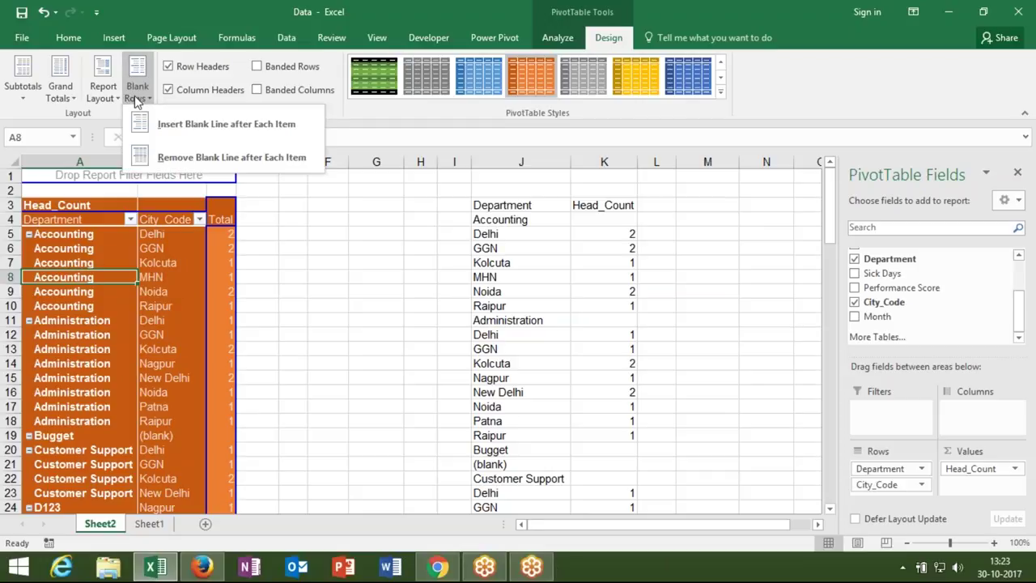
click(146, 124)
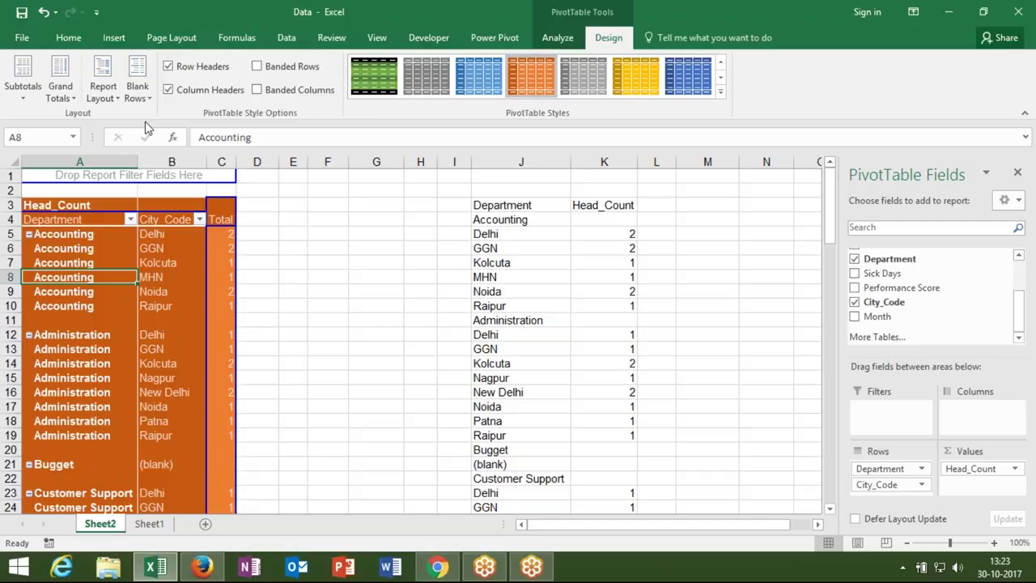
click(137, 87)
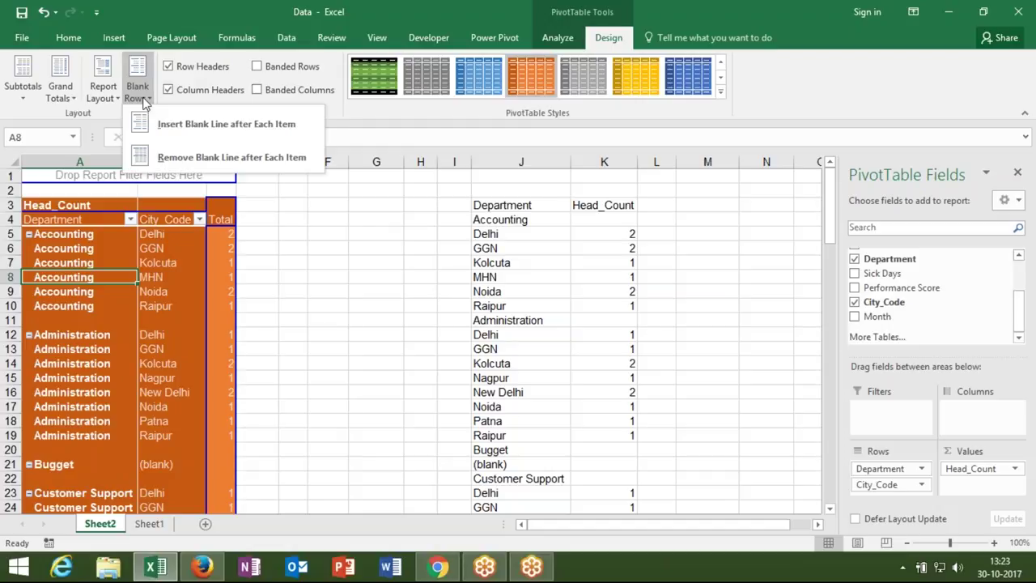
click(161, 157)
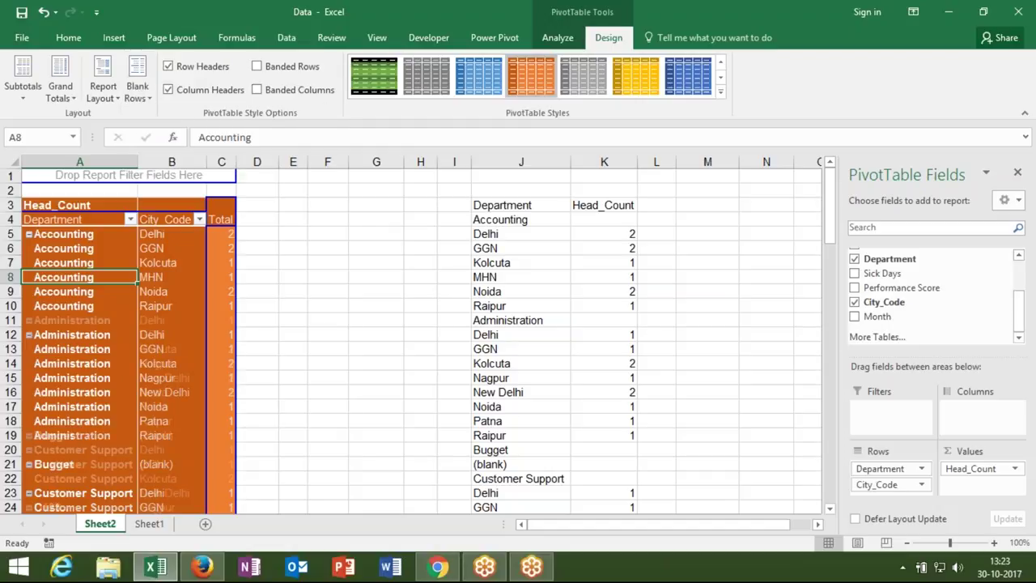
- Set the report layout to Do Not Repeat Item Labels
click(103, 88)
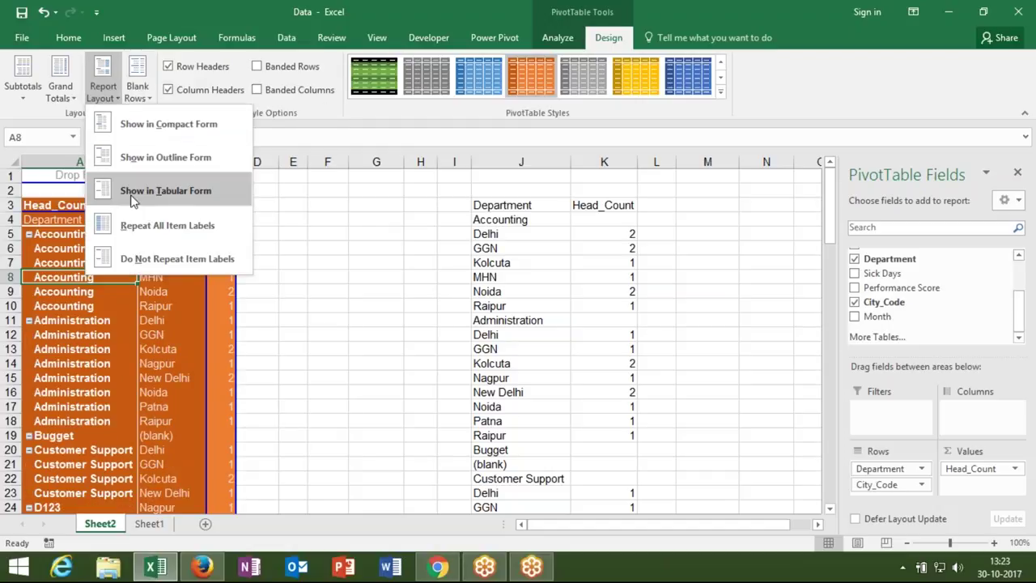
click(135, 259)
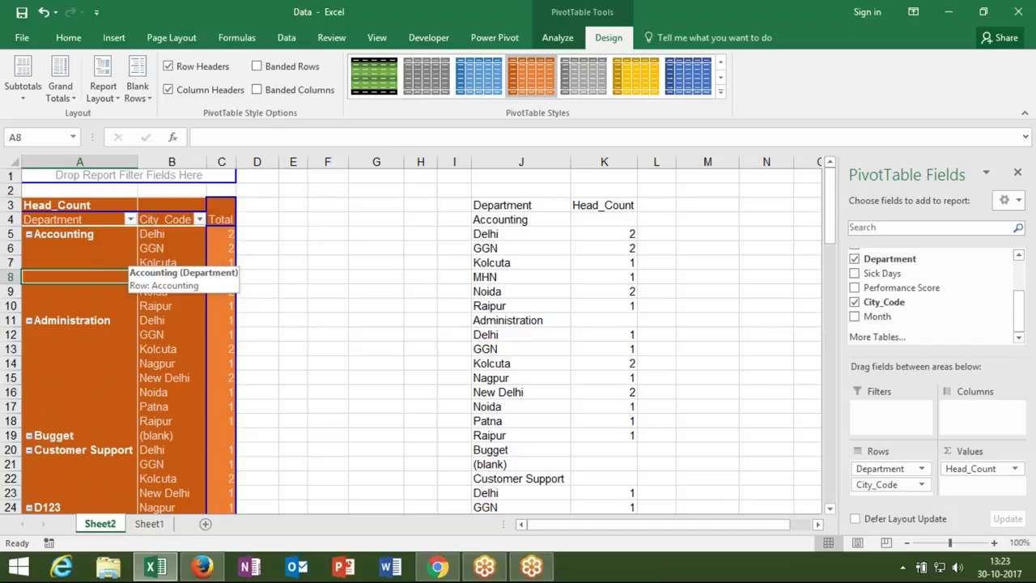
key(Up)
- Select Accounting cells A5:A10 and try Merge & Center, which triggers a PivotTable warning
key(Up)
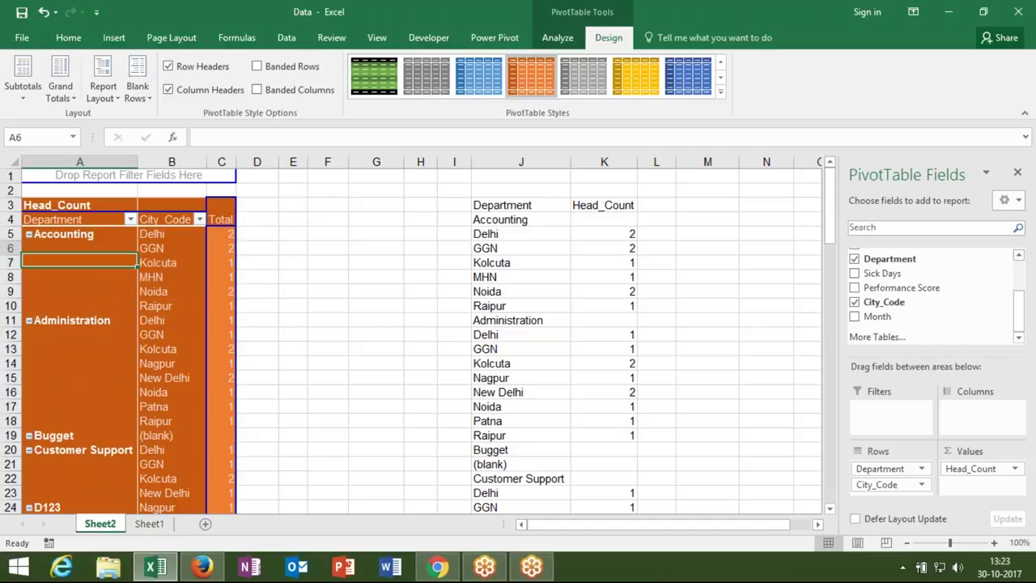
key(Up)
drag(81, 234, 81, 306)
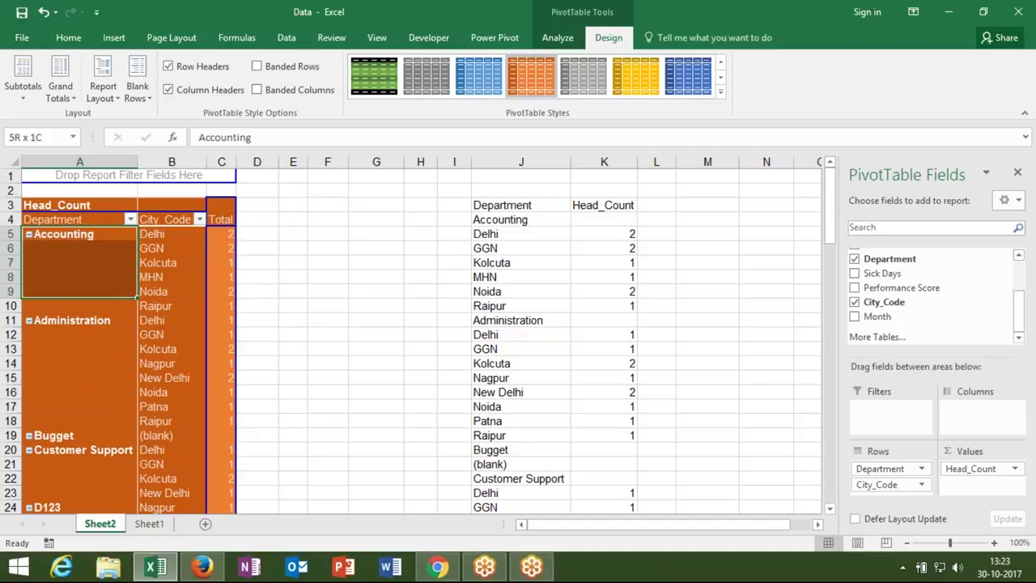
click(77, 42)
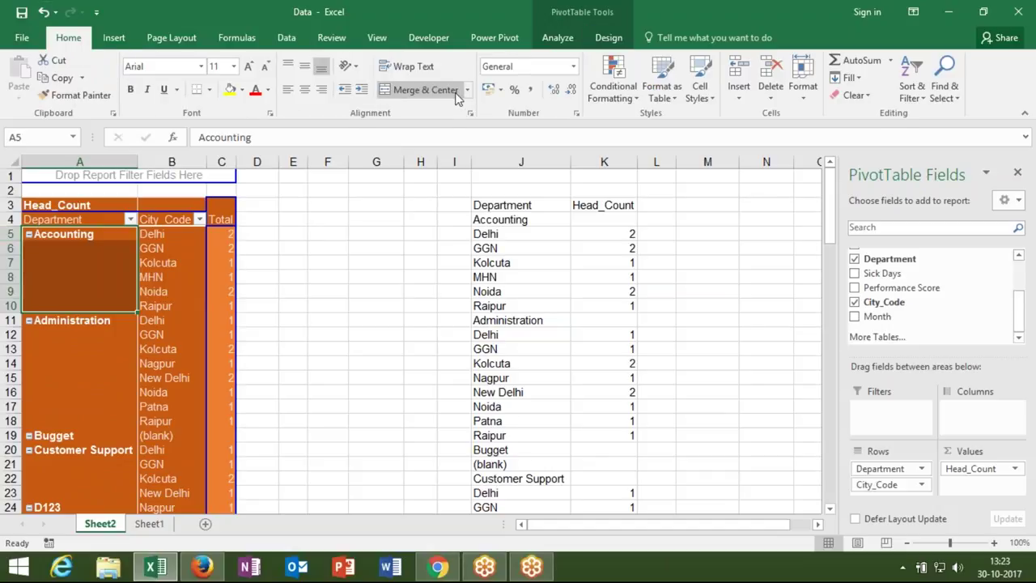
click(421, 90)
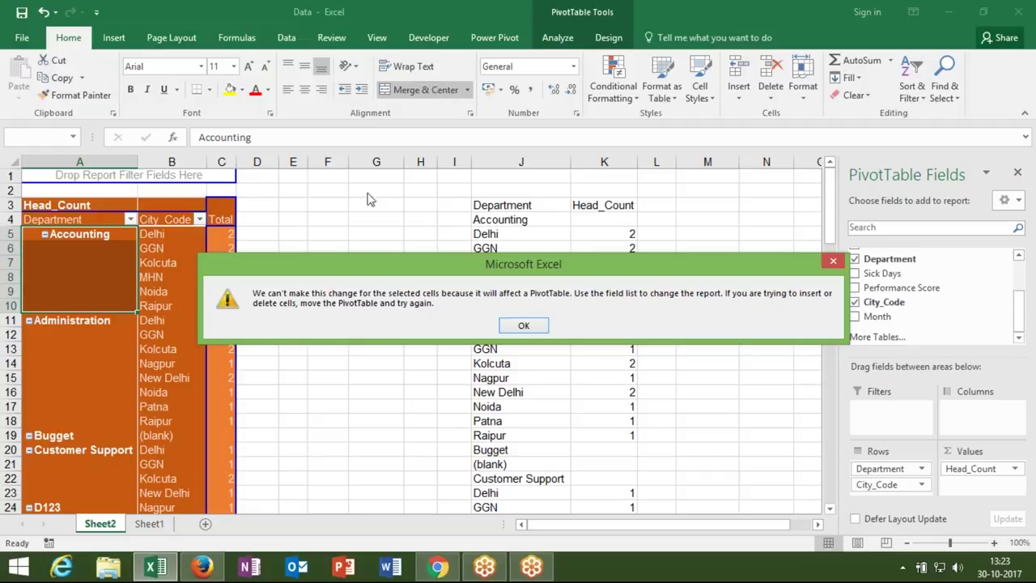
click(540, 328)
- Dismiss the PivotTable warning, then open and close the Windows network flyout
click(287, 348)
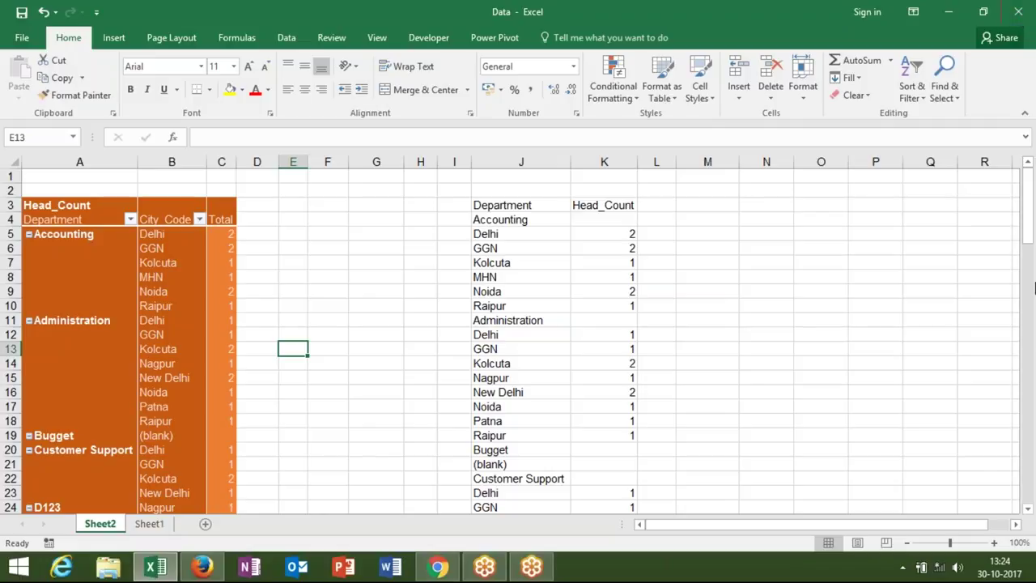
click(938, 566)
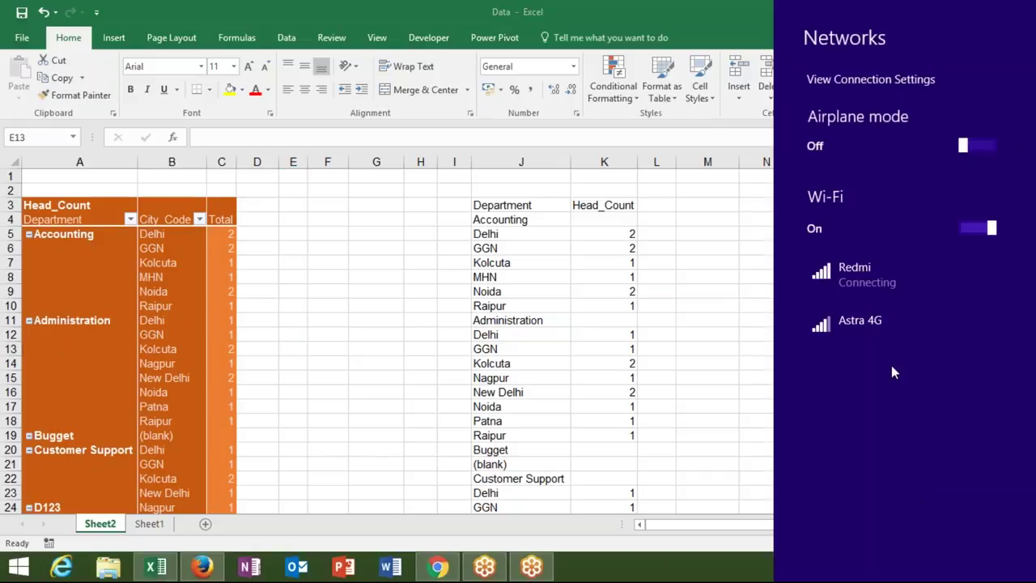
click(739, 340)
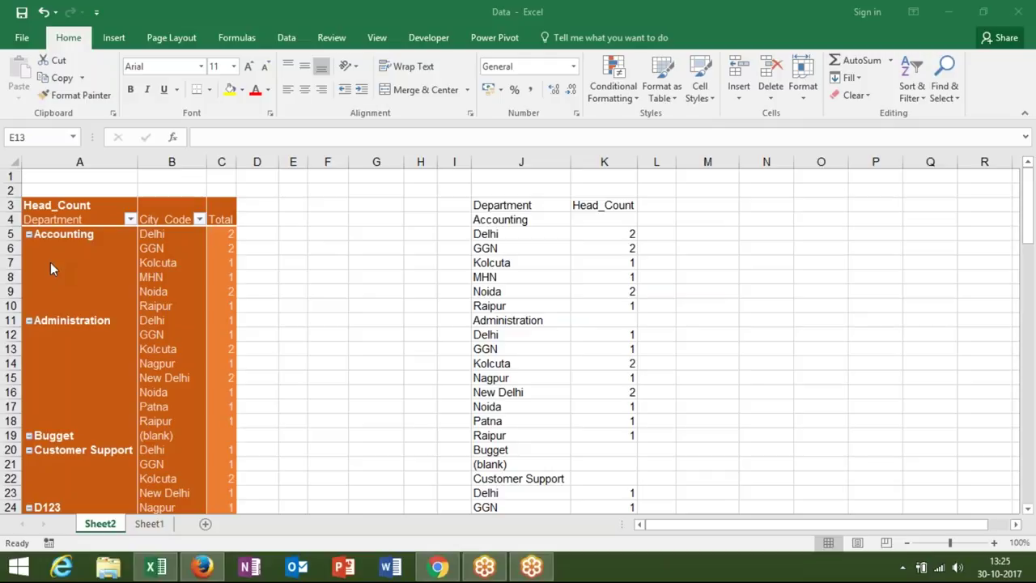
key(alt+Tab)
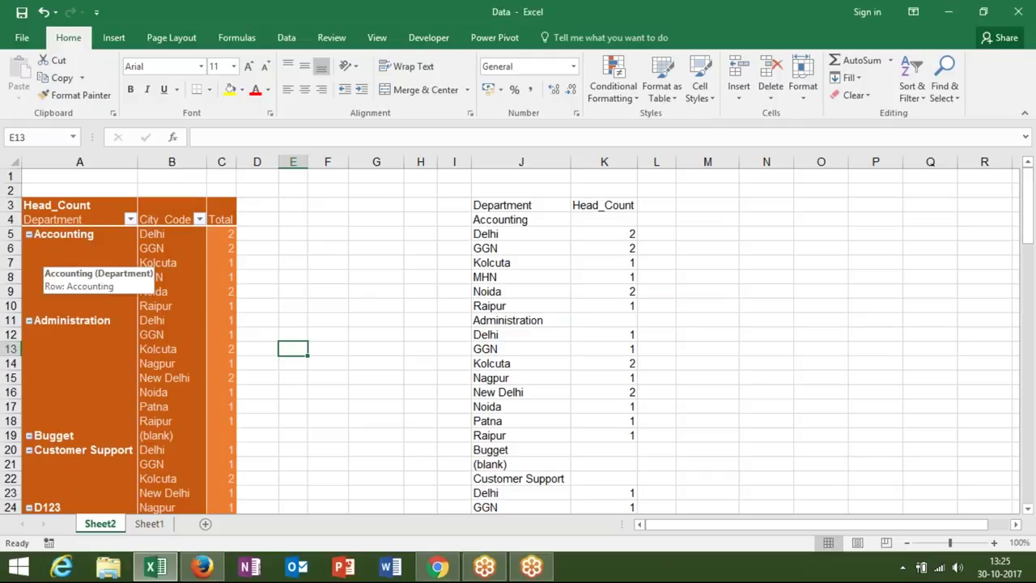
click(38, 236)
click(61, 234)
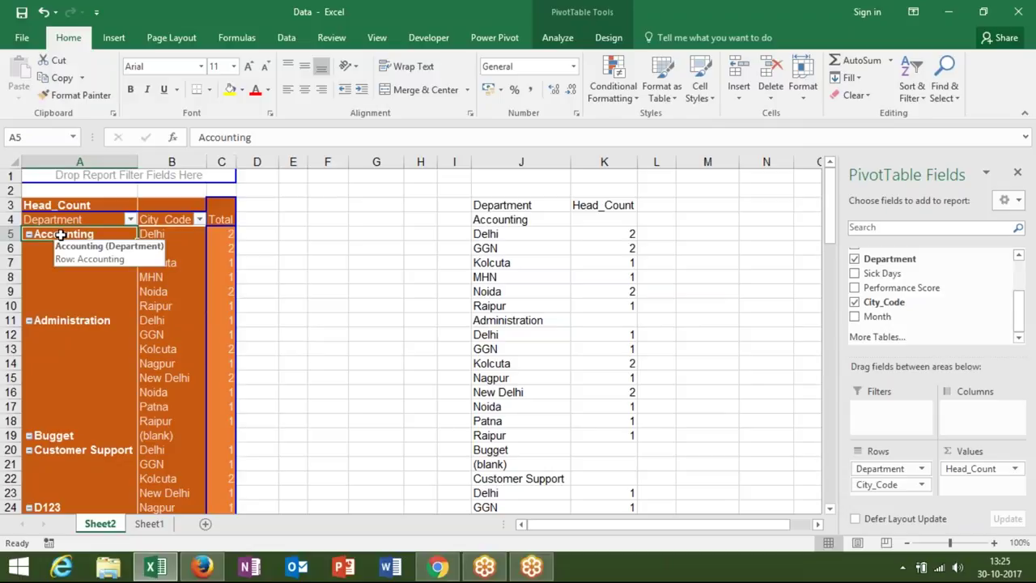
drag(61, 235, 61, 306)
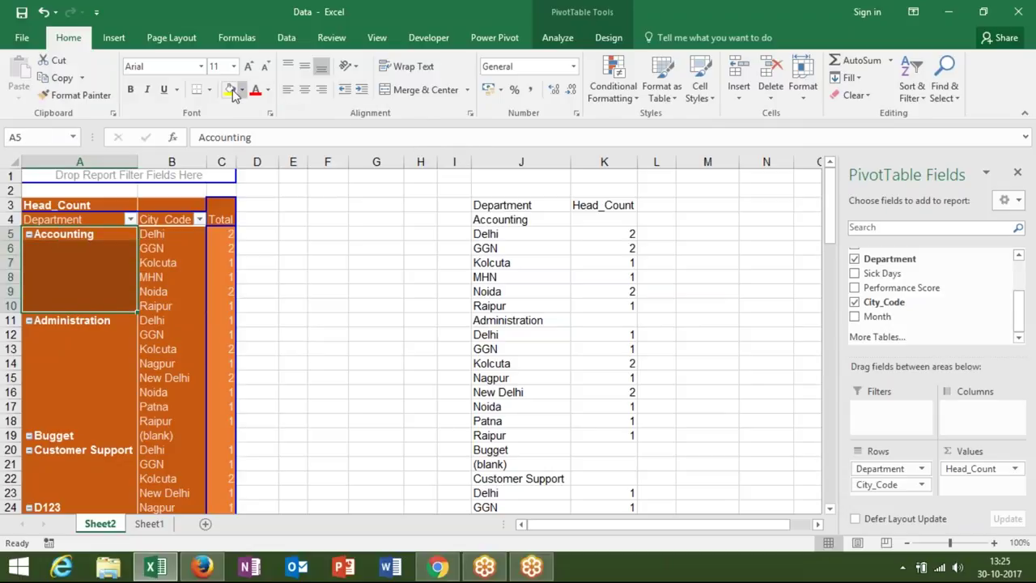
click(389, 93)
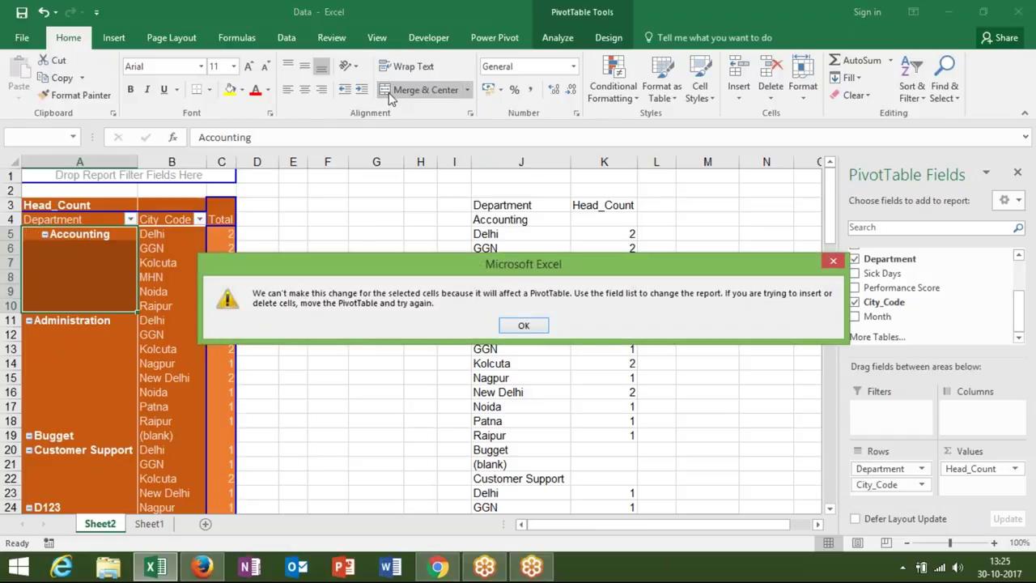
key(Return)
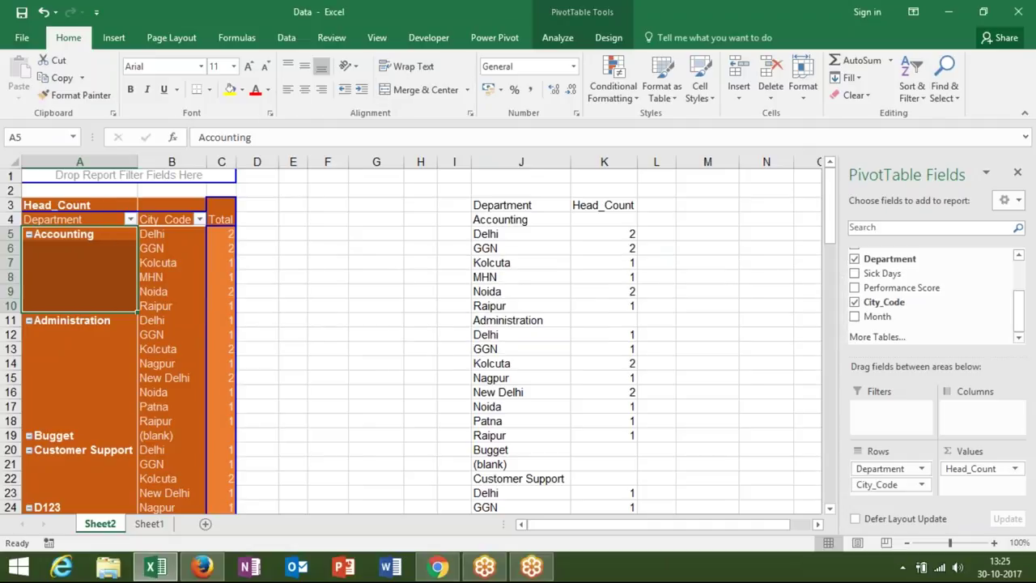
click(111, 260)
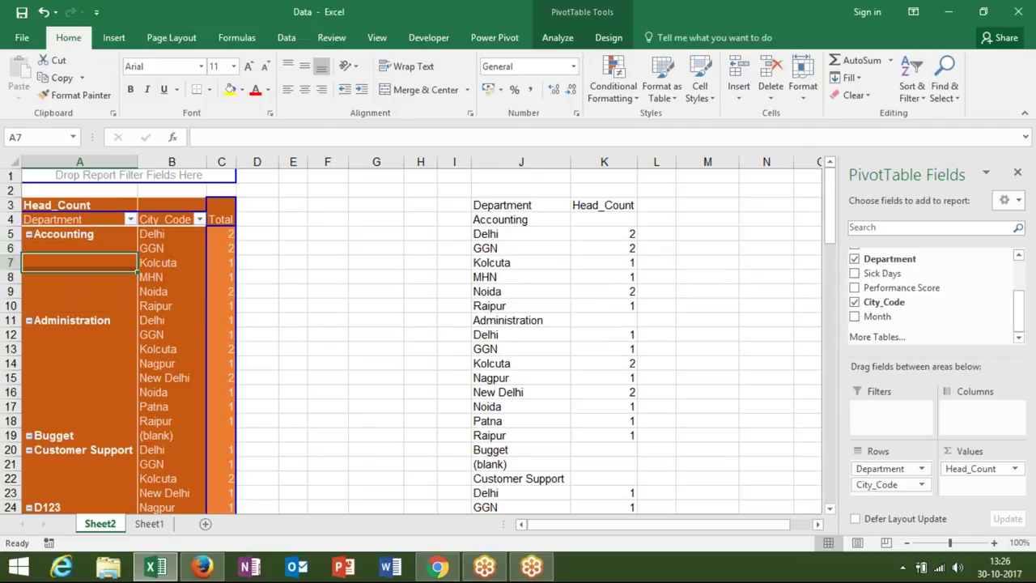
- Enable 'Merge and center cells with labels' in PivotTable Options and apply it
right_click(111, 279)
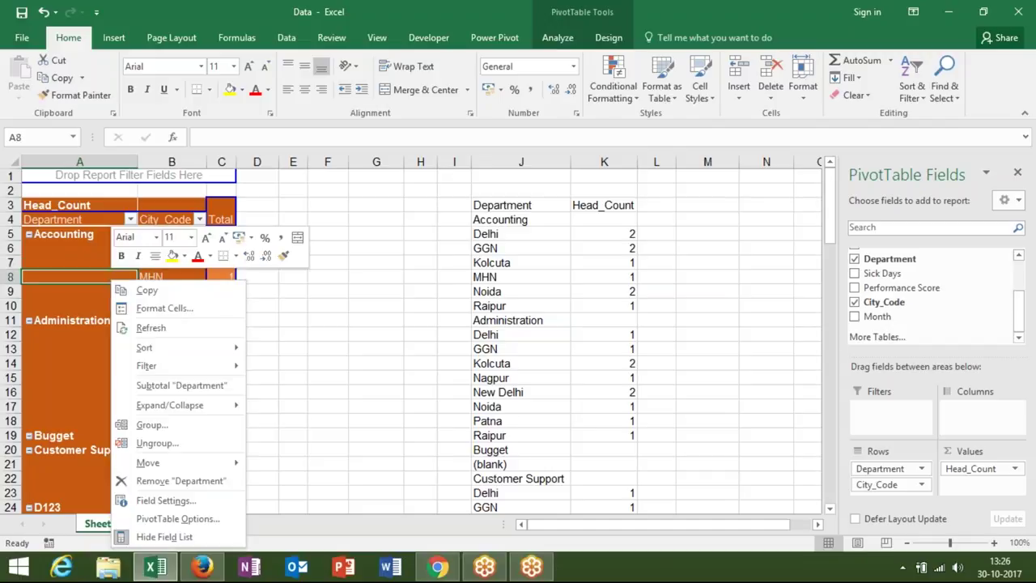
mouse_move(146, 365)
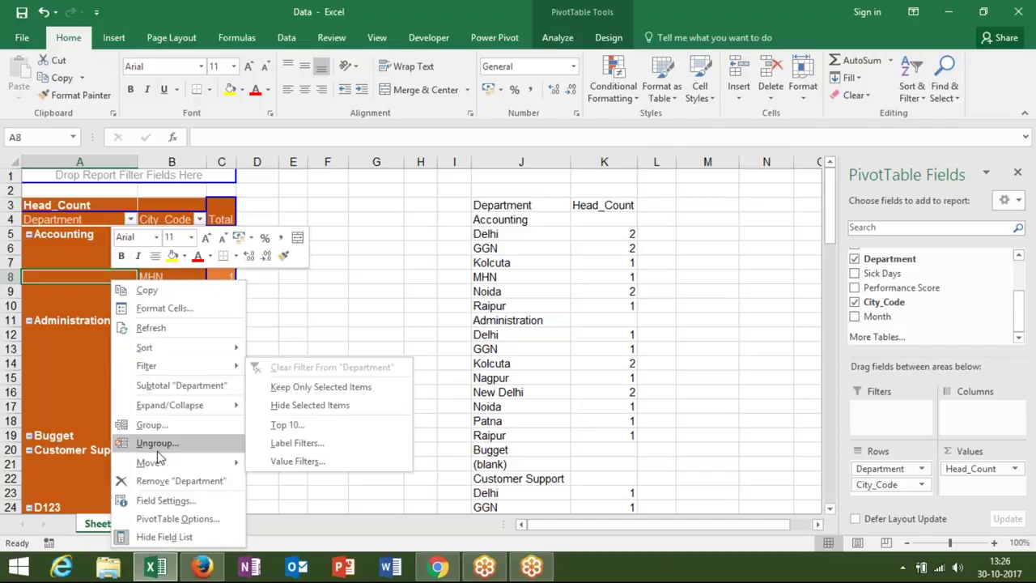
click(179, 518)
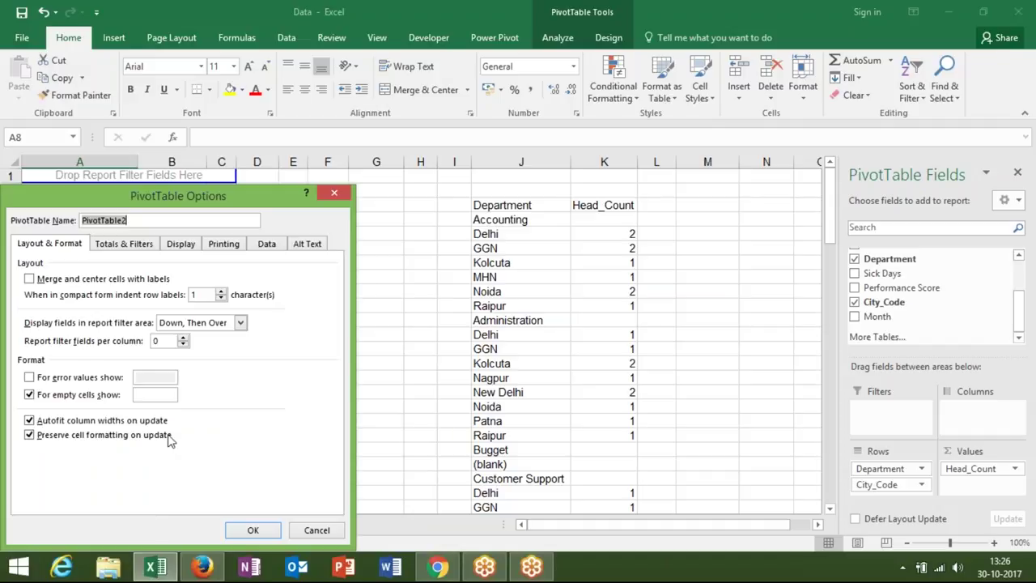
click(117, 283)
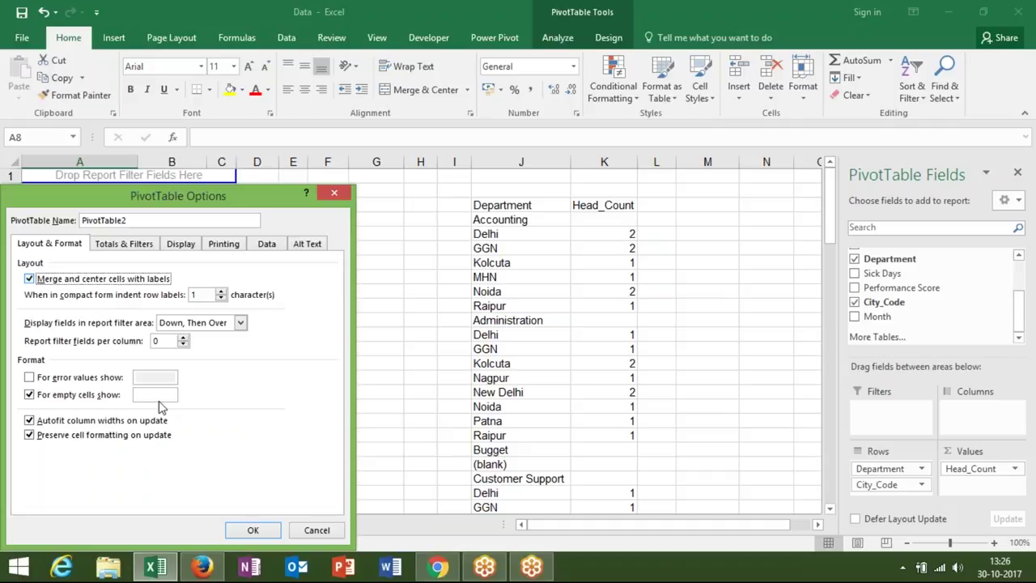
click(247, 528)
key(Return)
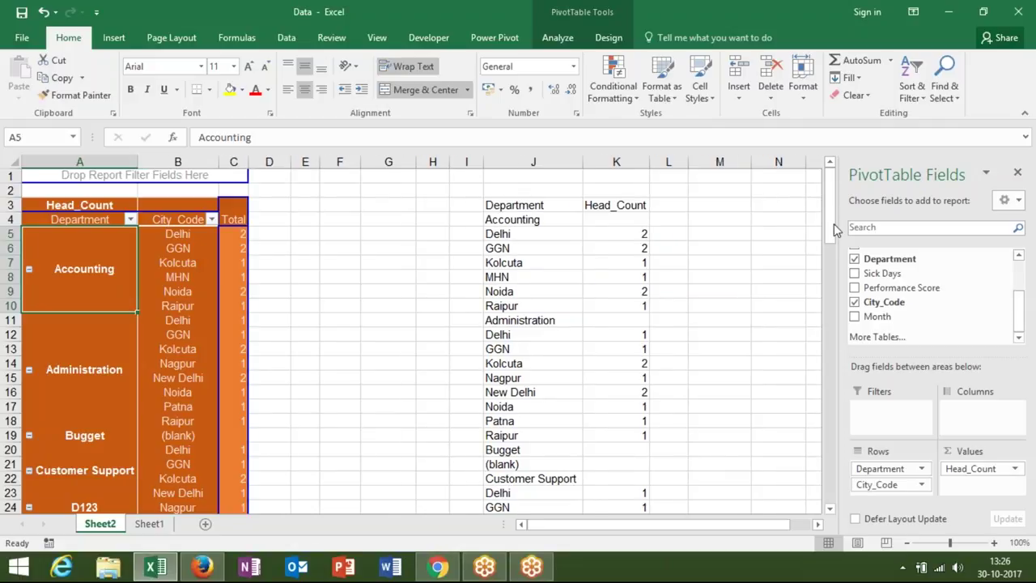
- Check the merged Administration and Raipur cells, then select columns J and K
click(93, 364)
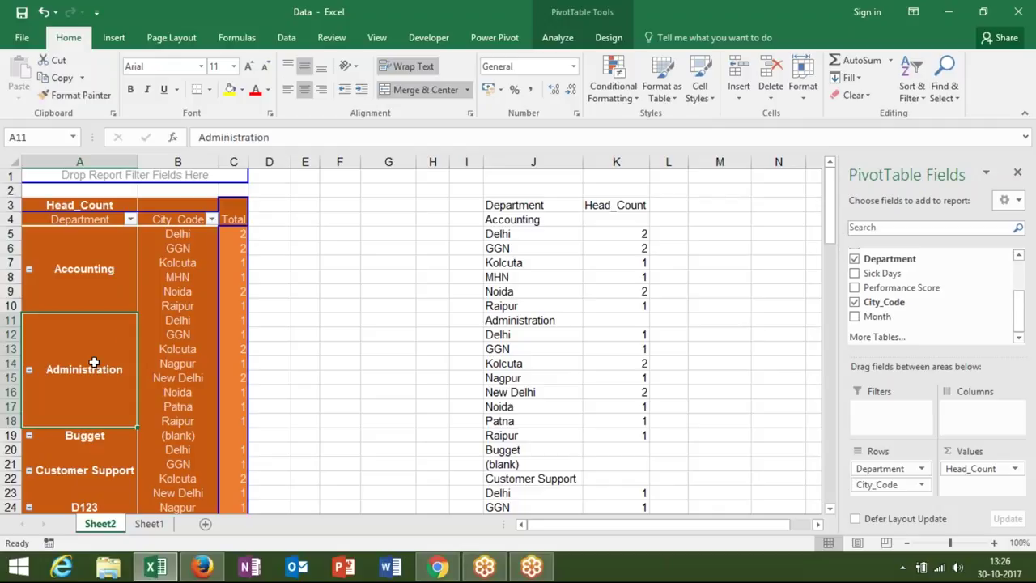
click(87, 416)
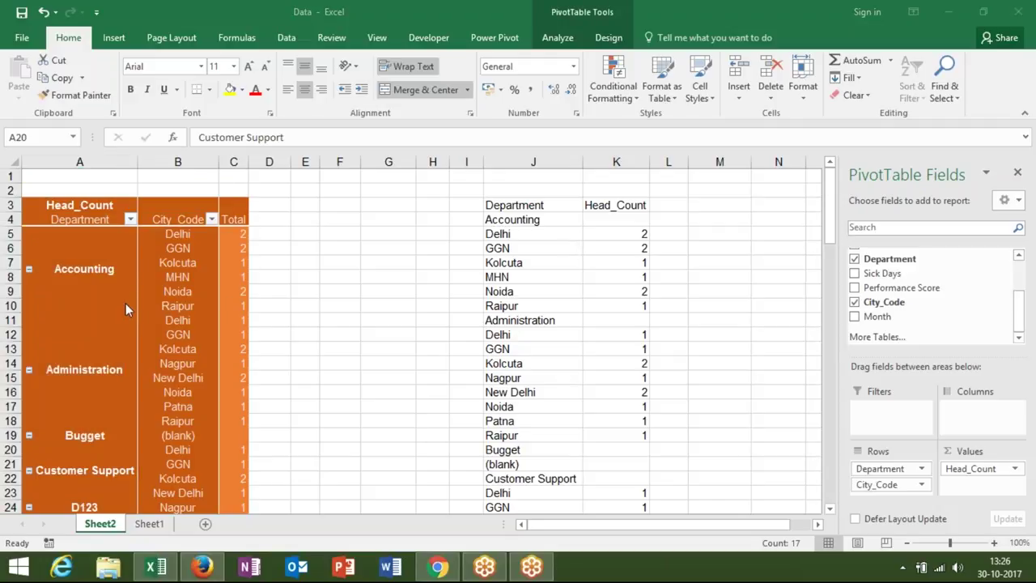
click(196, 305)
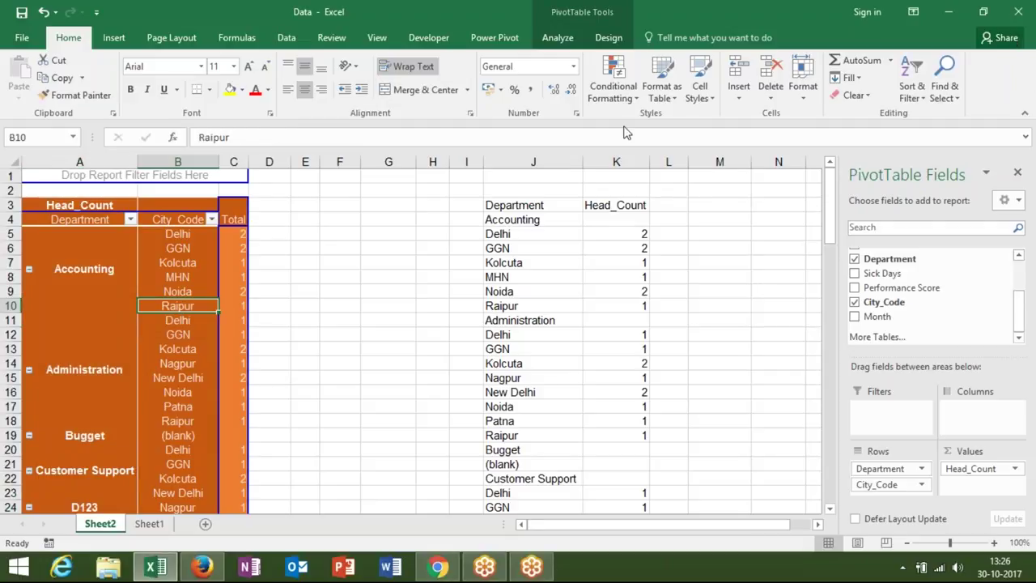
drag(533, 162, 616, 162)
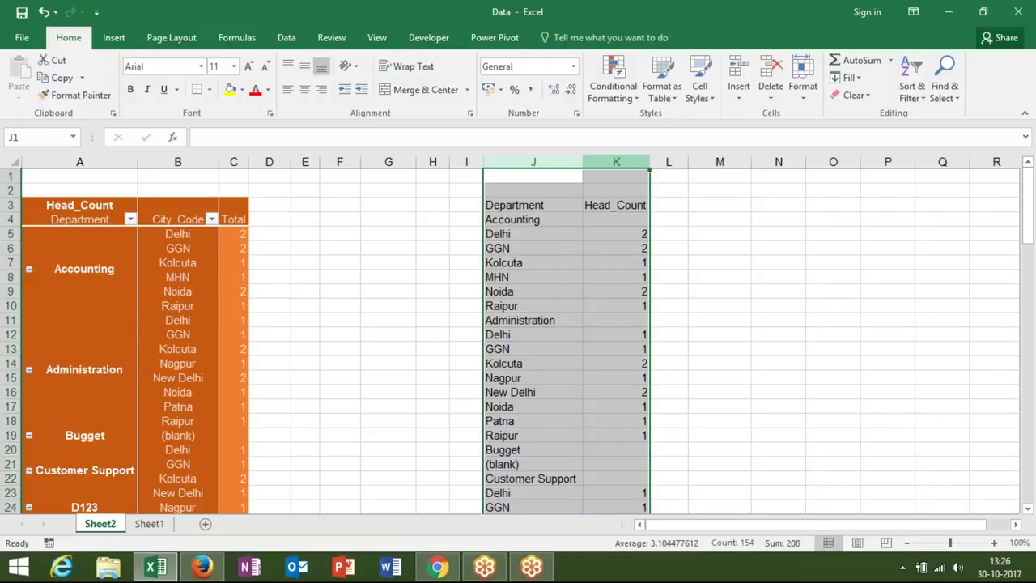
- Clear columns J:K, drag City_Code out of the pivot Rows, and select the Grand Total row
key(Delete)
click(84, 369)
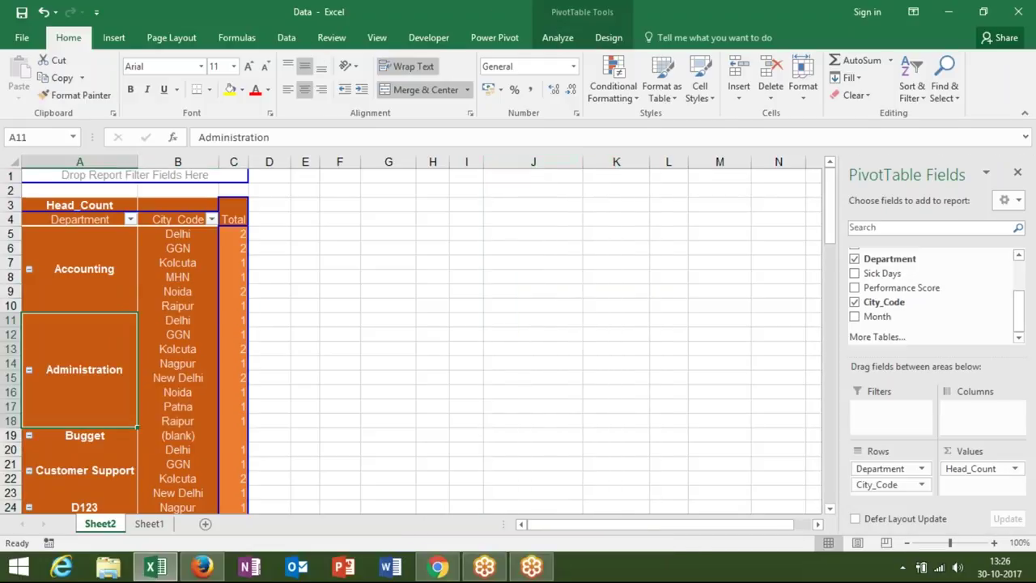
drag(910, 486, 931, 289)
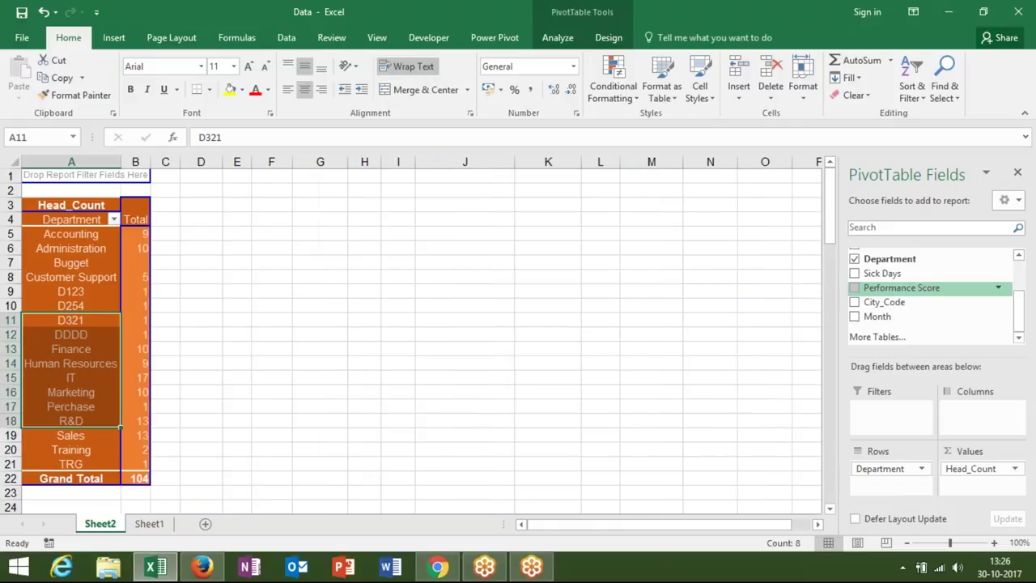
mouse_move(138, 478)
mouse_down()
mouse_move(46, 480)
mouse_move(57, 451)
mouse_up()
- Untick both row and column 'Show grand totals' options on Totals & Filters
right_click(57, 452)
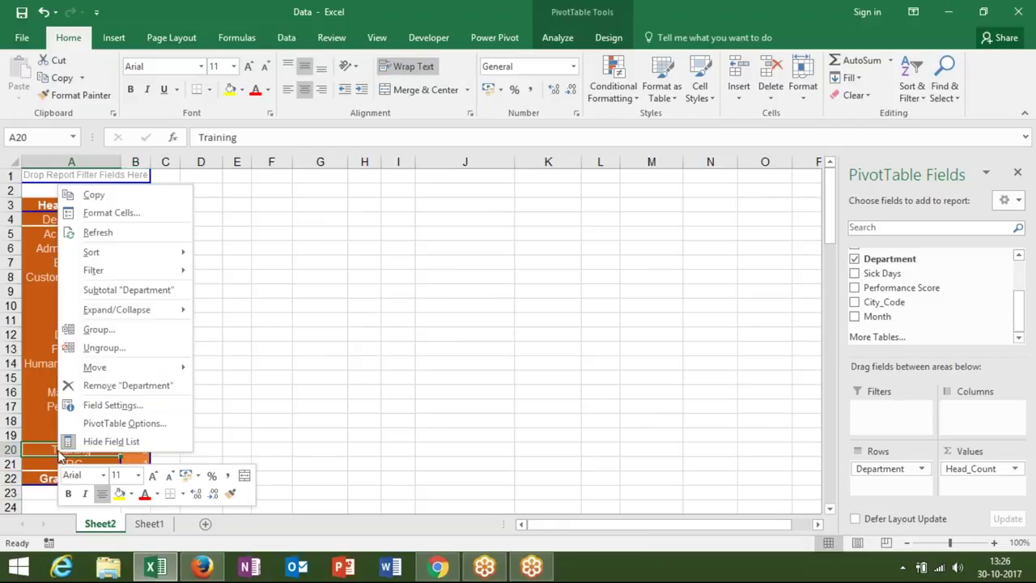
click(100, 428)
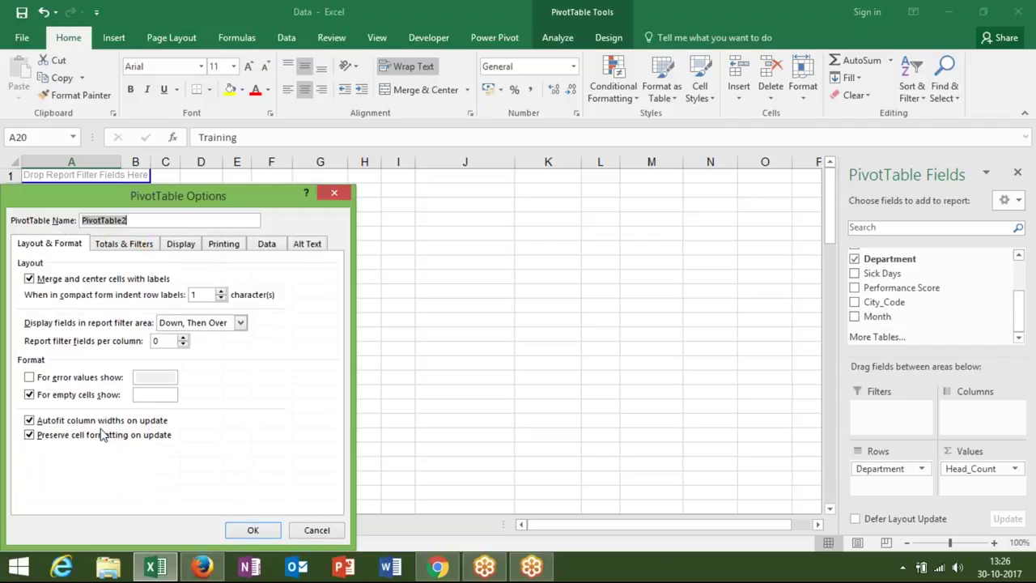
click(139, 248)
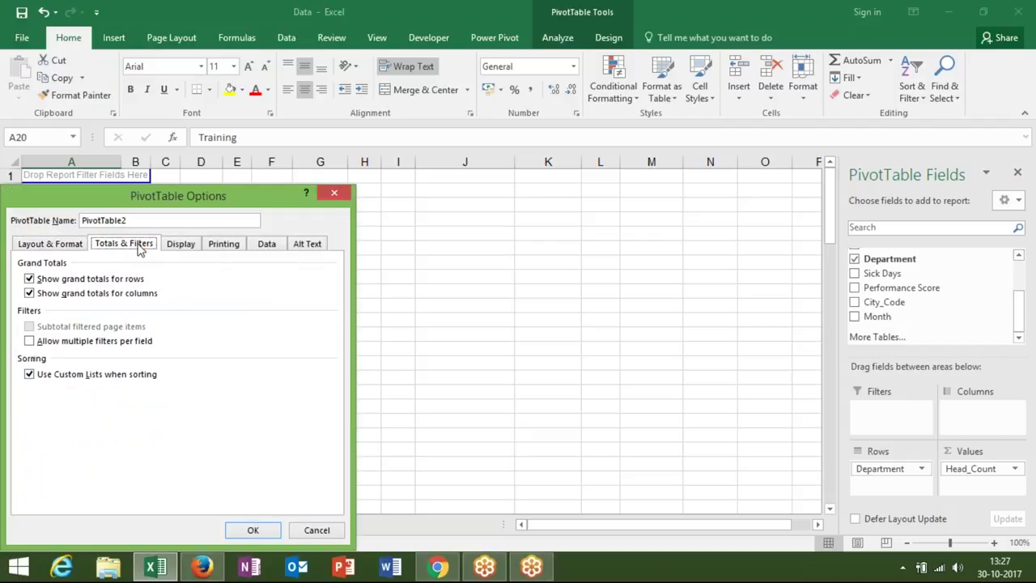
click(51, 280)
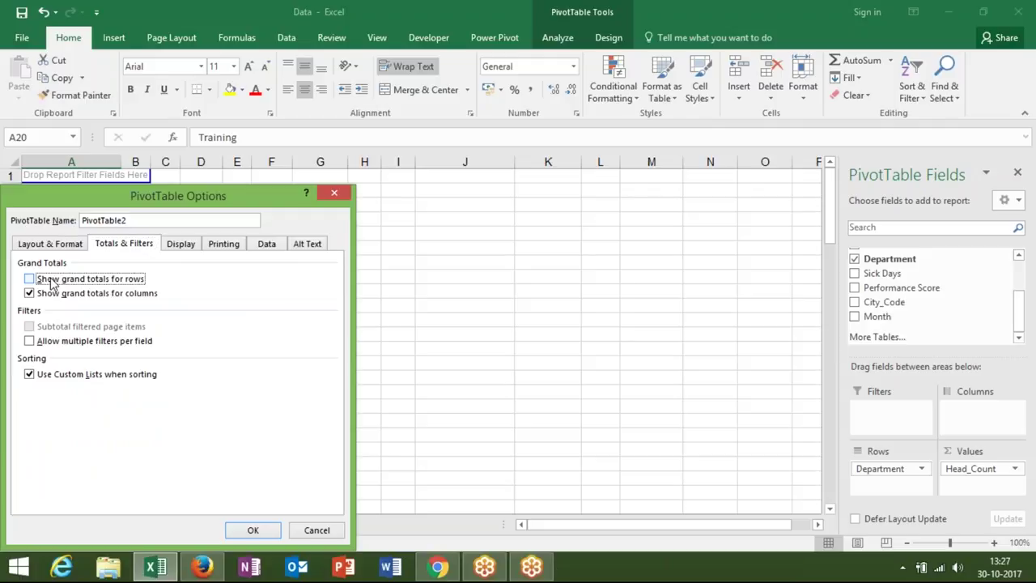
click(49, 297)
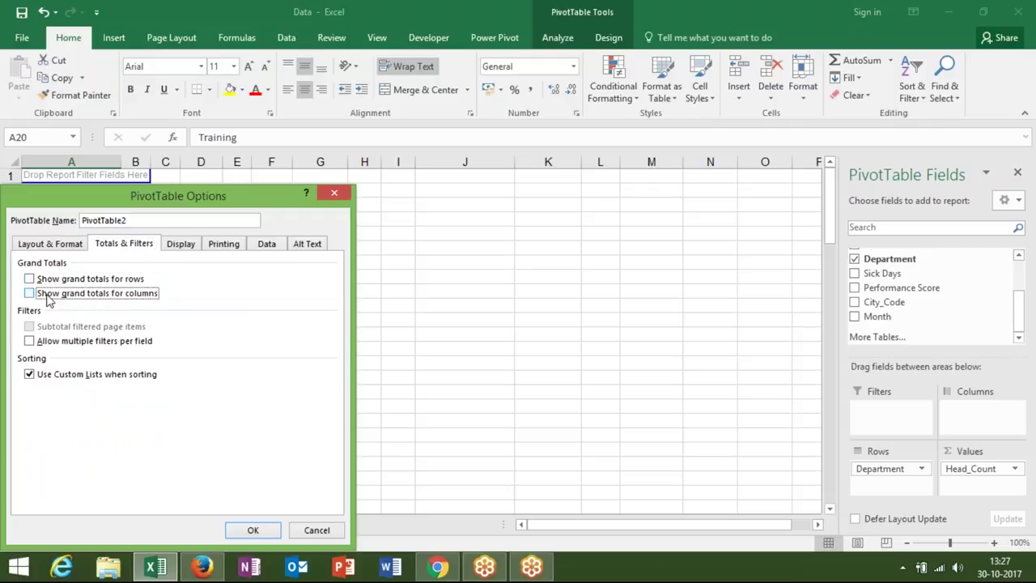
click(252, 530)
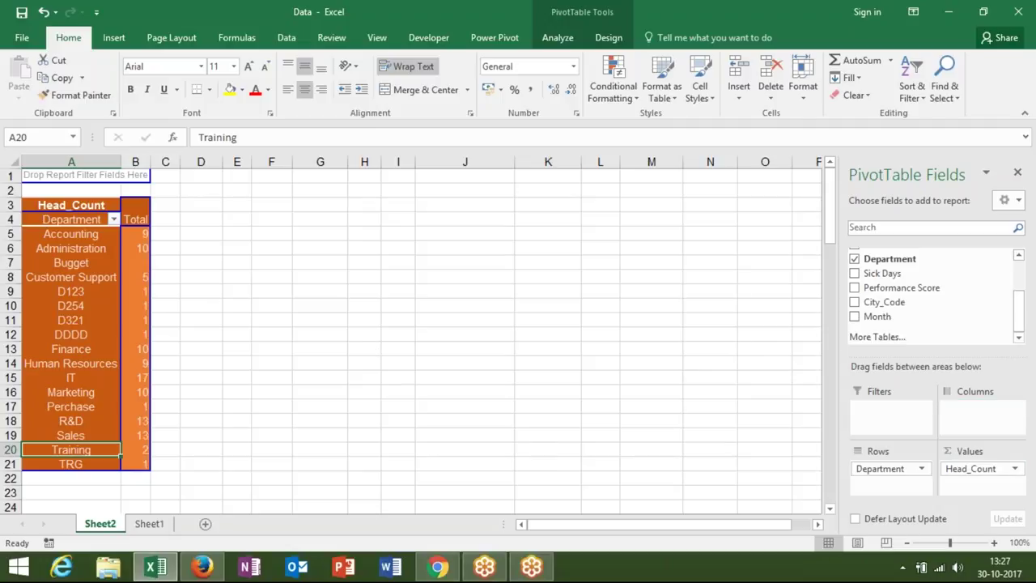
- Replace Head_Count with Salary in the pivot's Values area, showing Sum of Salary per department
drag(971, 467, 930, 302)
drag(1020, 314, 1021, 293)
drag(925, 274, 992, 486)
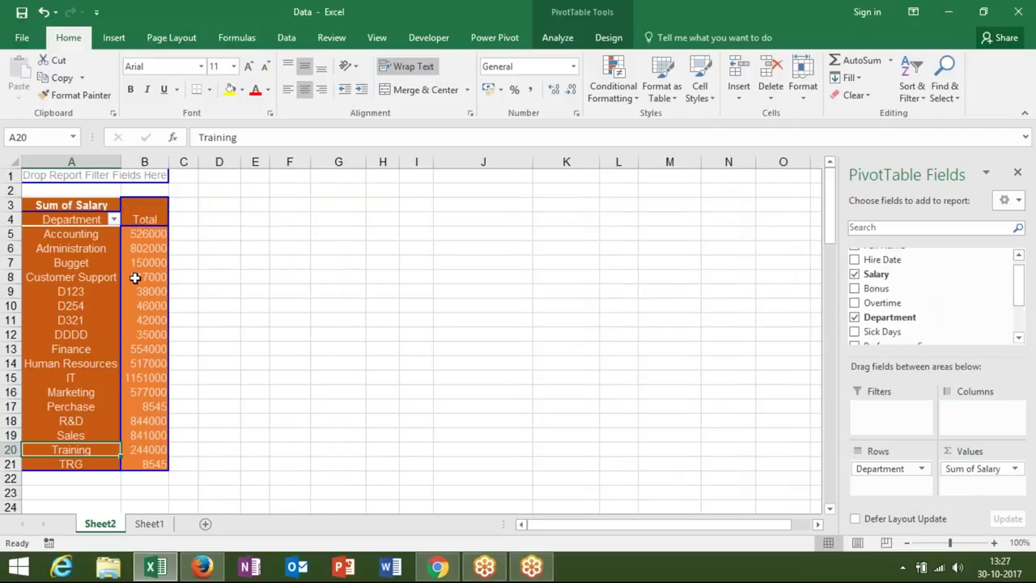
- Bring up Value Field Settings for the Sum of Salary field
mouse_move(135, 277)
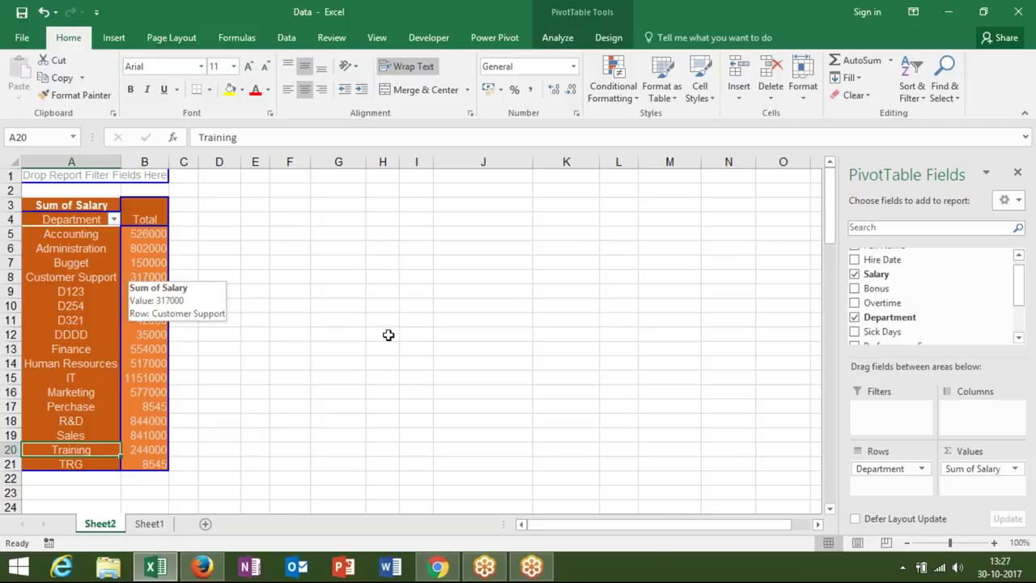
click(1016, 471)
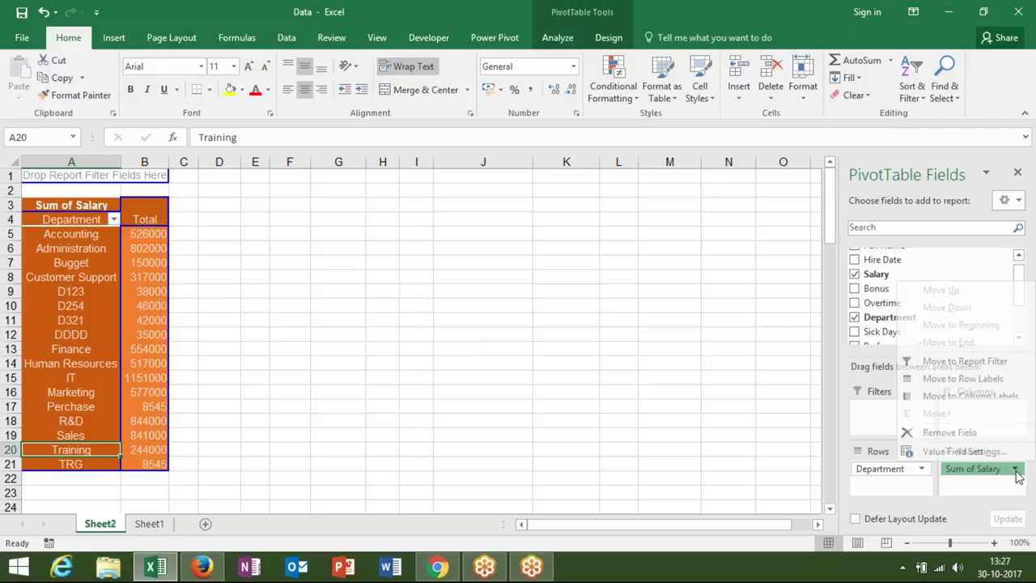
click(978, 452)
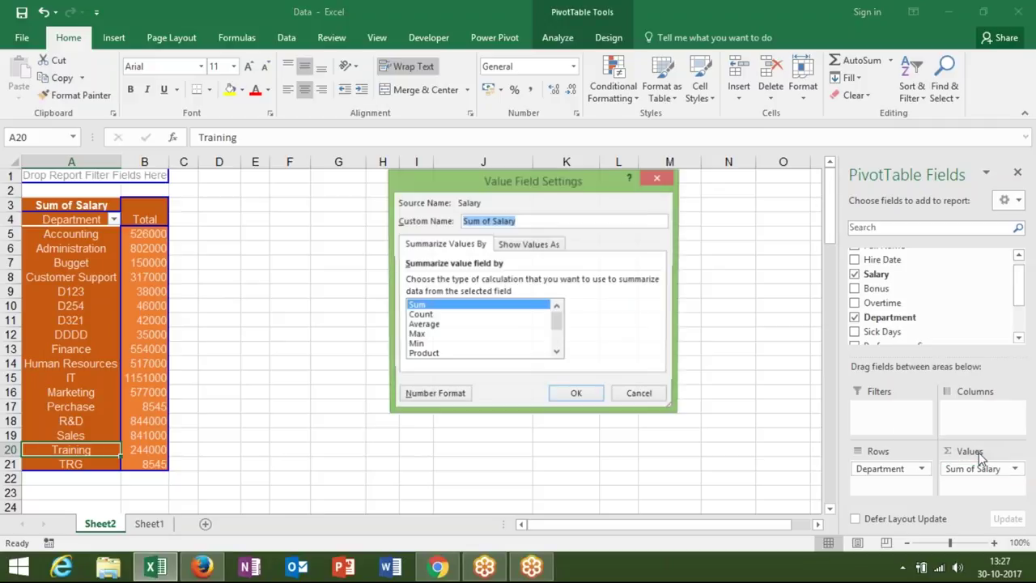
- After trying Sum, Count, Max, Min and Product, summarize Salary by Average and apply it
click(446, 325)
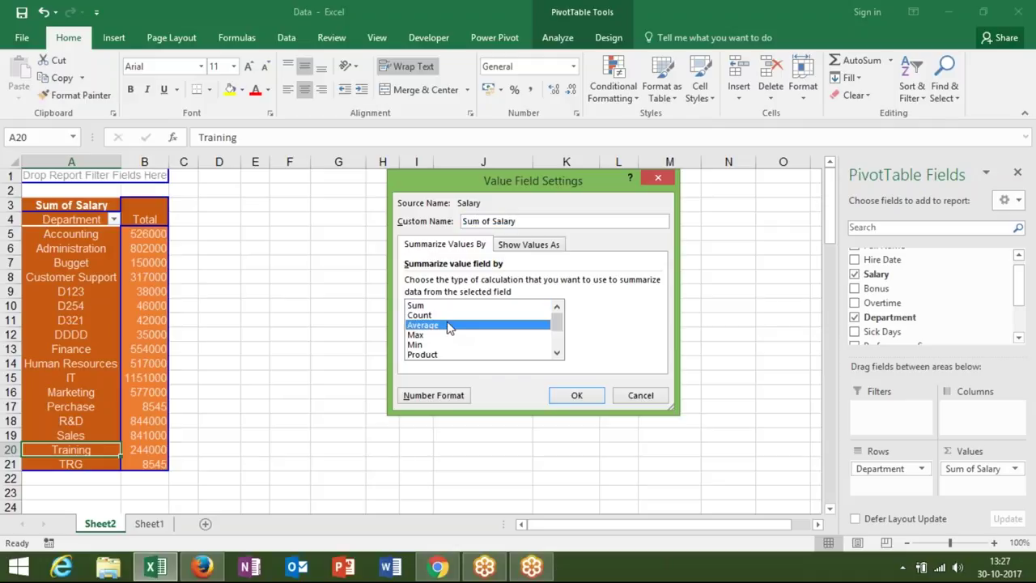
click(442, 310)
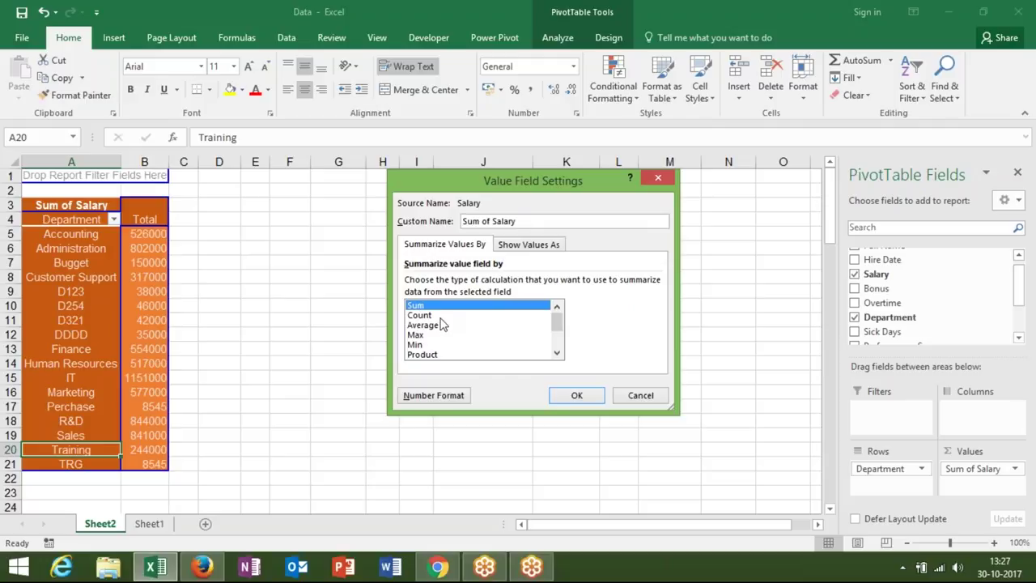
click(442, 317)
click(443, 325)
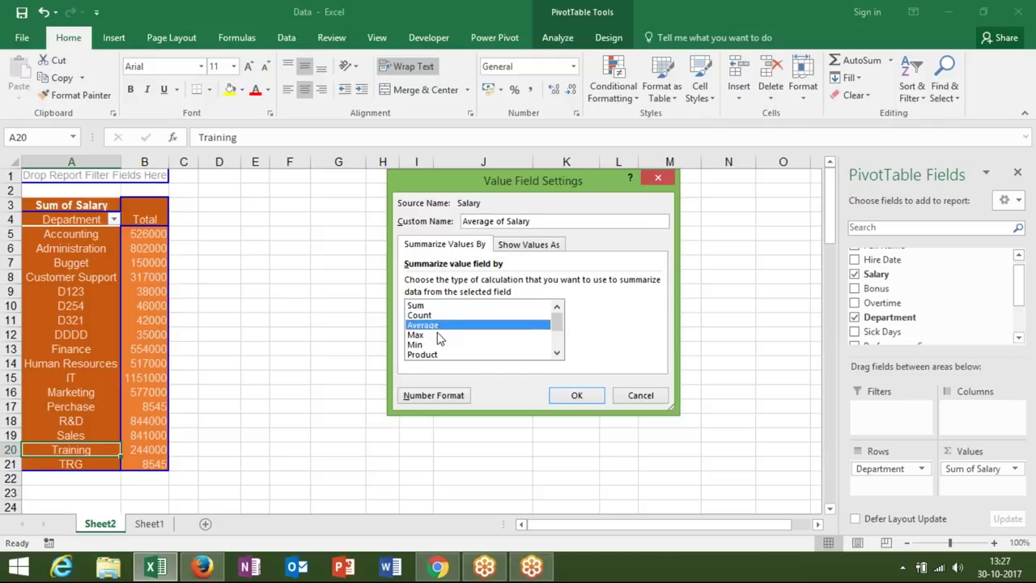
click(439, 335)
click(437, 344)
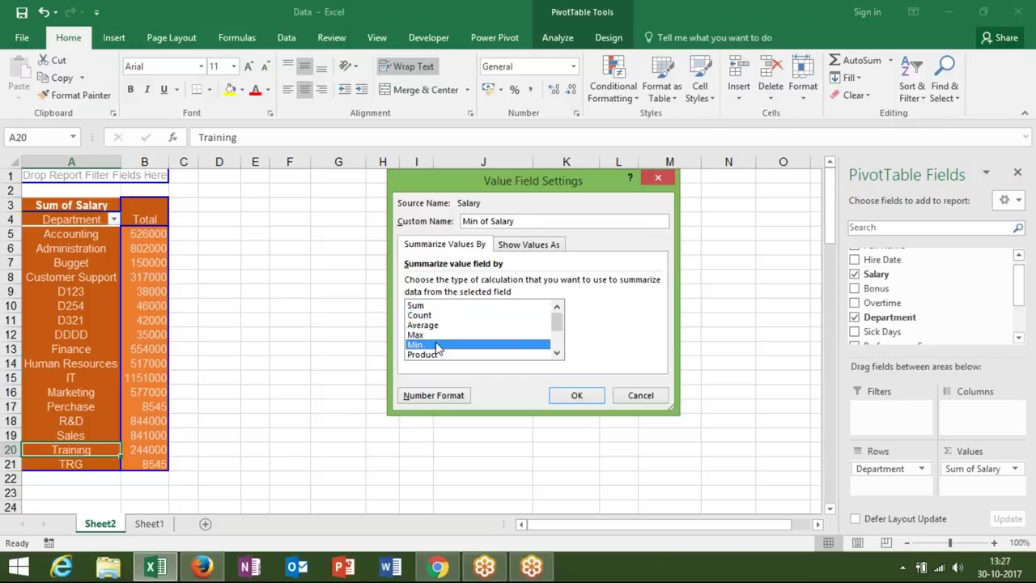
click(436, 355)
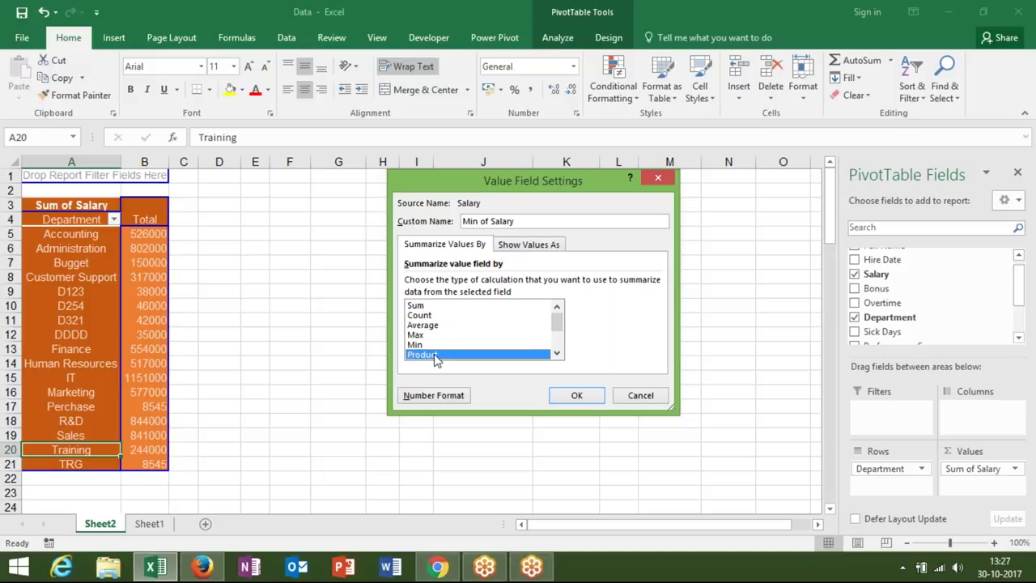
click(429, 306)
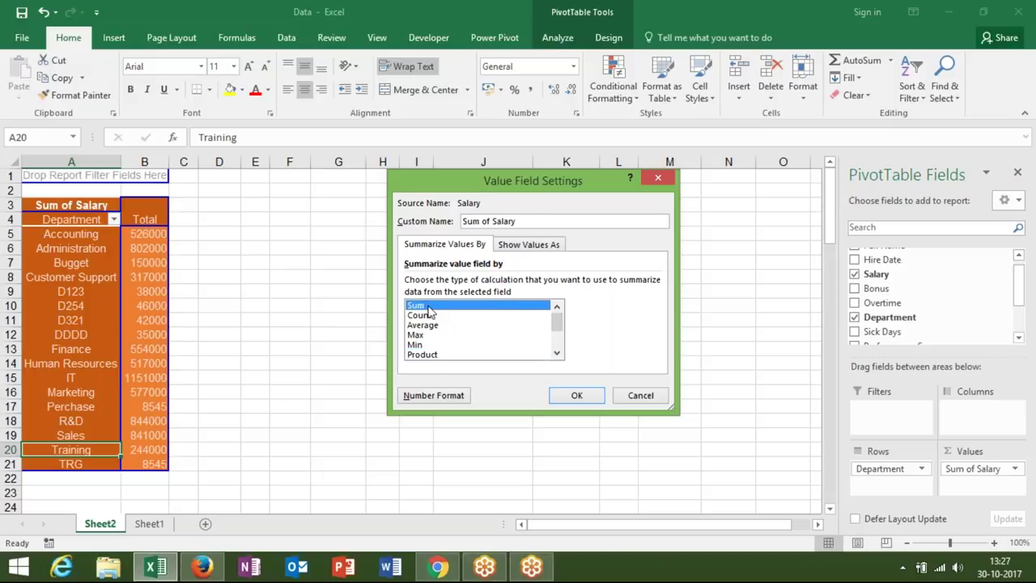
click(432, 316)
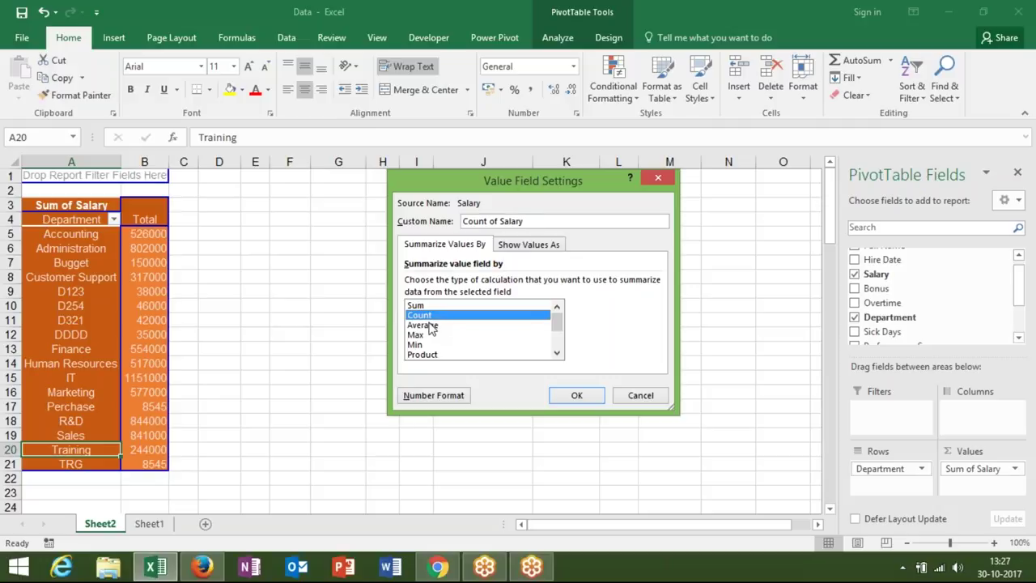
click(432, 326)
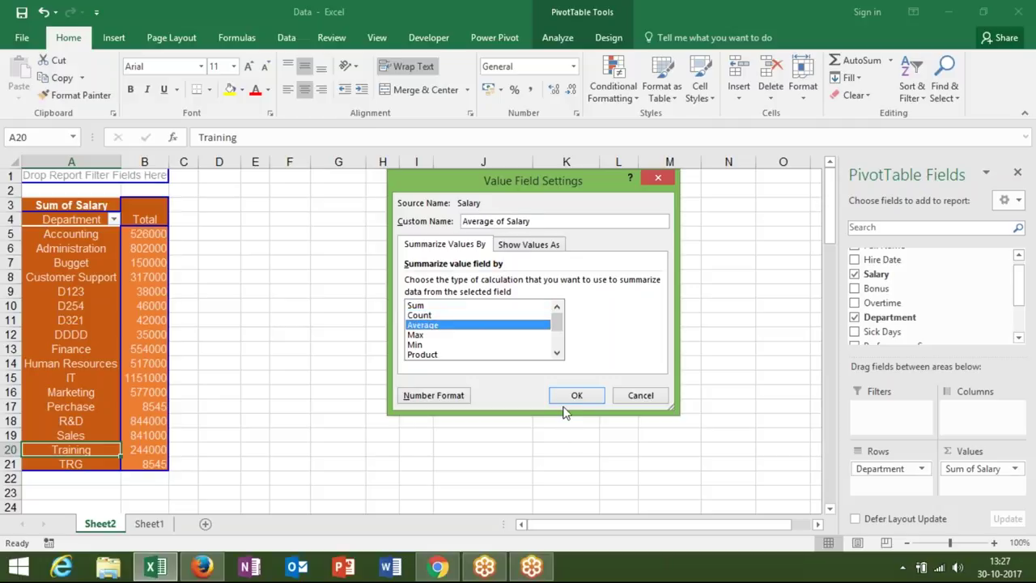
click(573, 396)
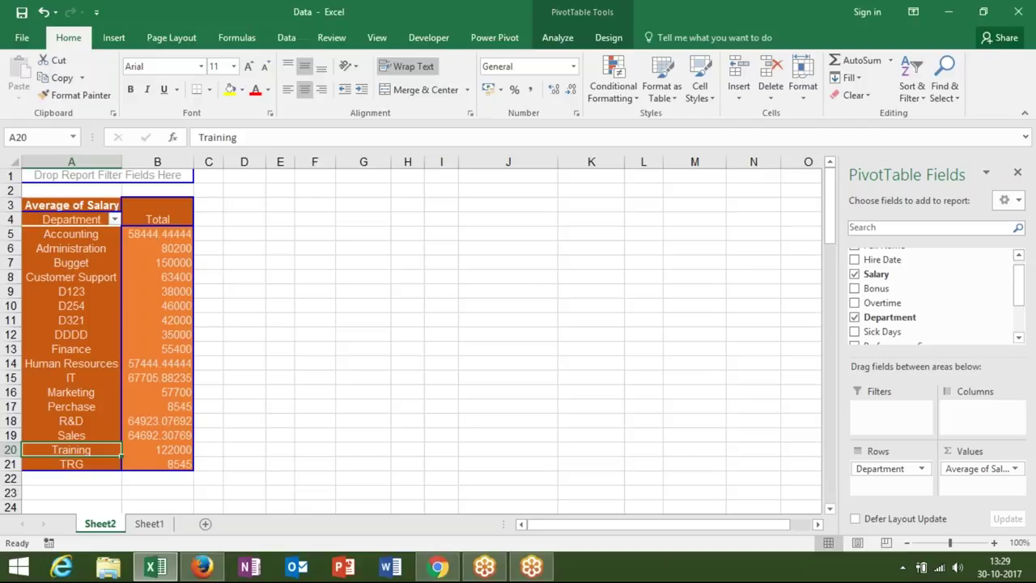
click(158, 233)
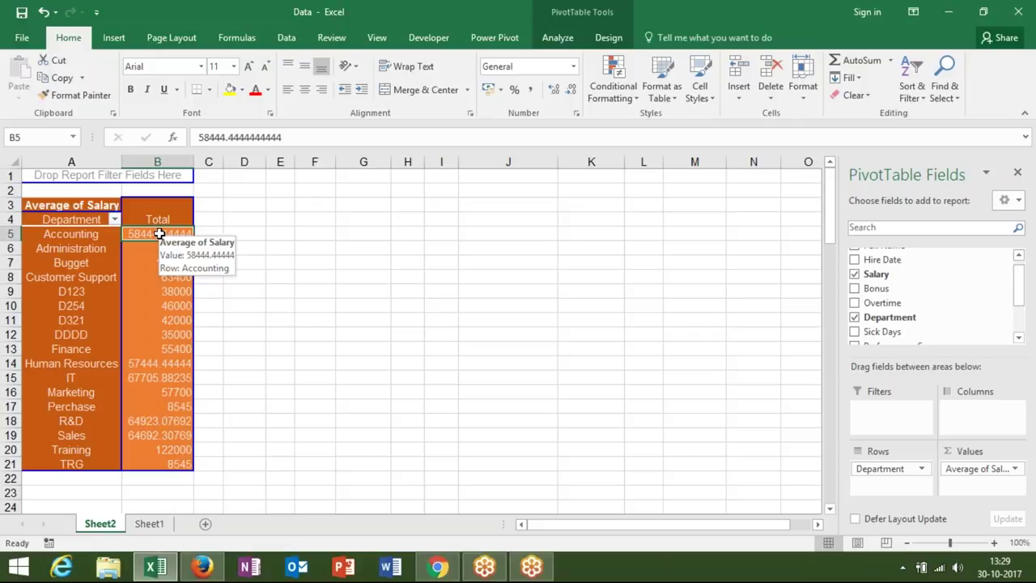
click(158, 527)
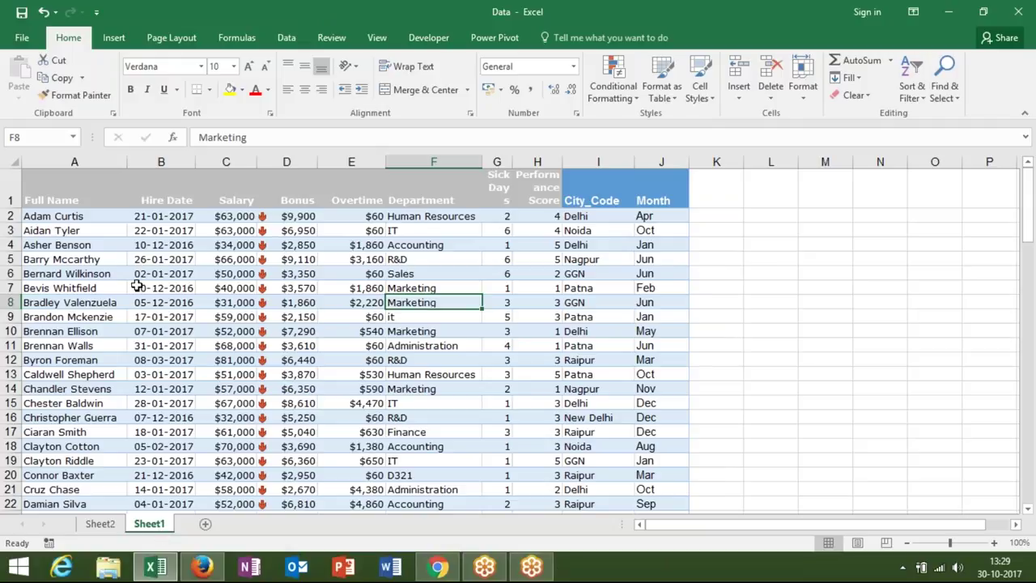
click(405, 183)
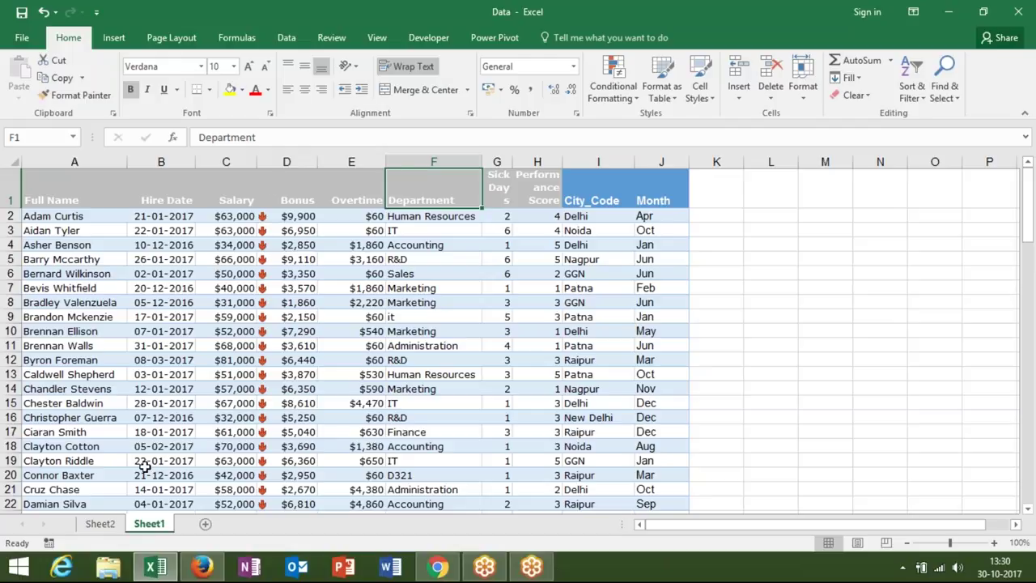
click(100, 524)
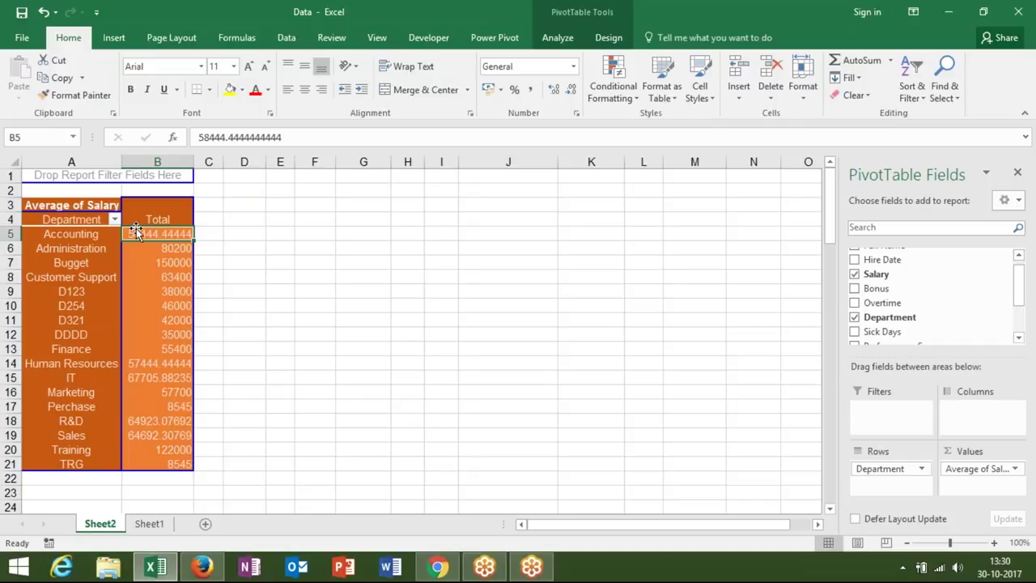
- Drill into the Accounting average in B5 to list its nine employees on Sheet3, then return to Sheet1
mouse_move(136, 228)
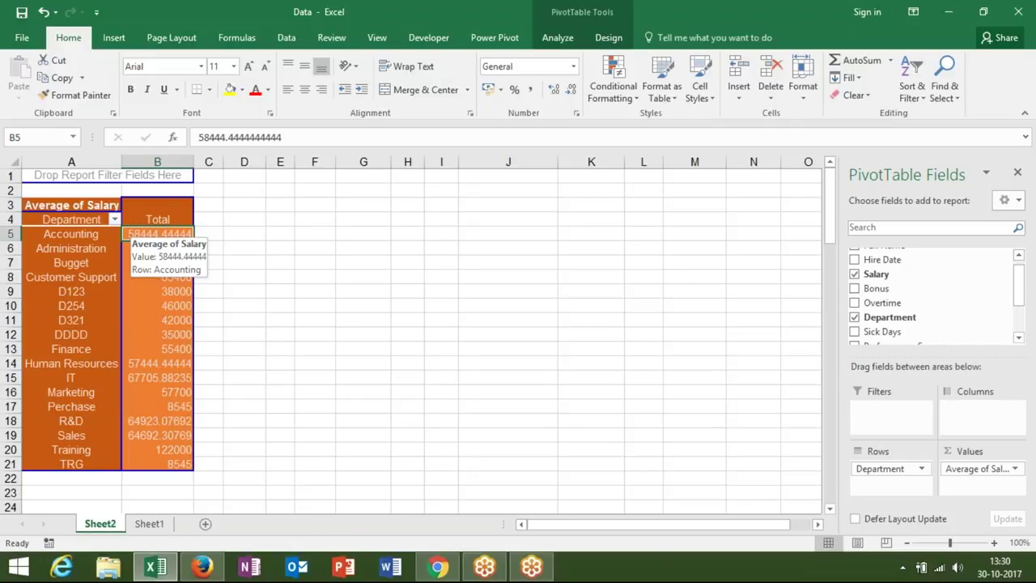
double_click(137, 233)
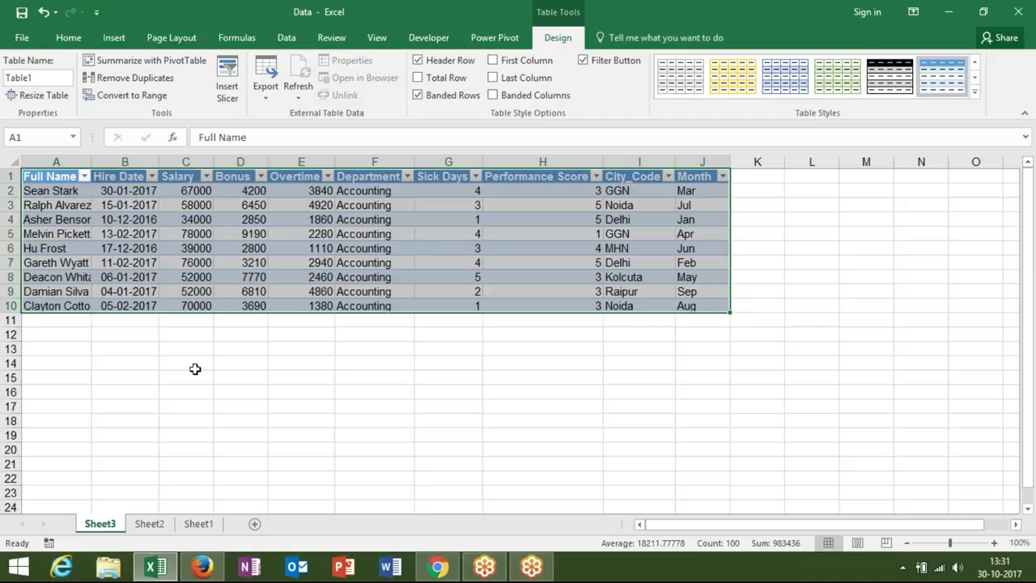
click(198, 524)
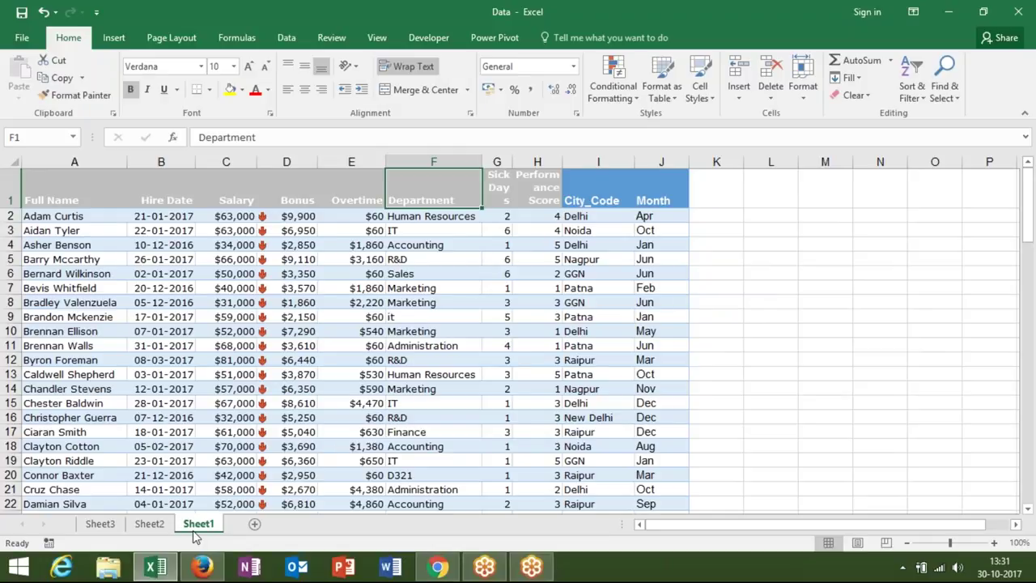
- Check the Training (B20) and IT (B15) averages on Sheet2, then go to the Sheet3 drill-down table
click(134, 526)
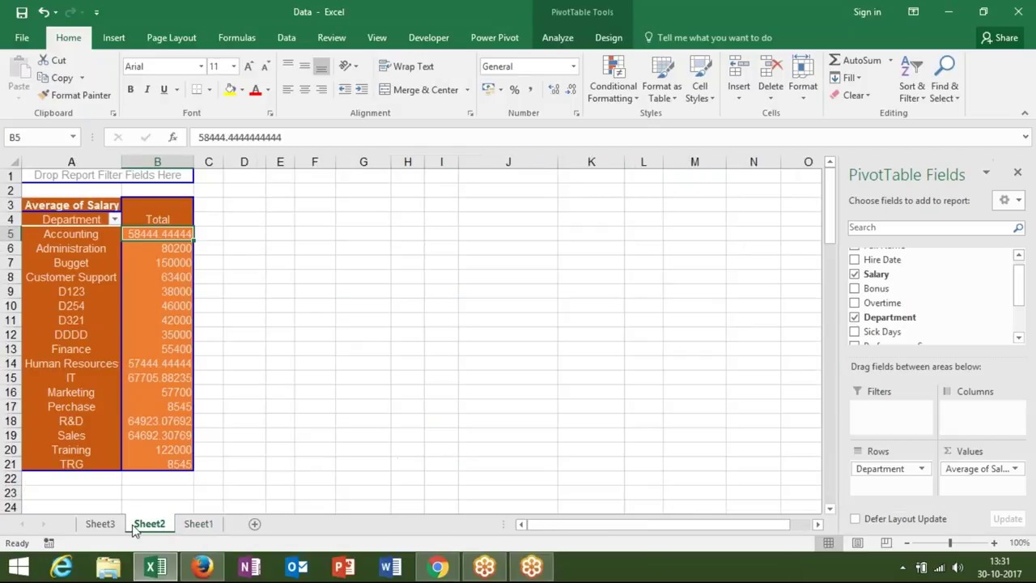
click(176, 450)
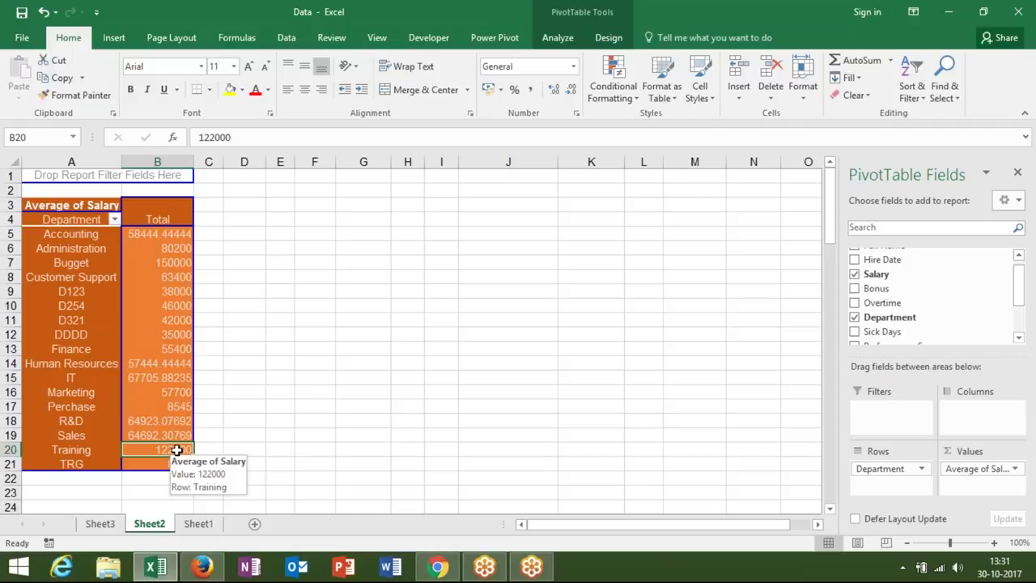
click(166, 378)
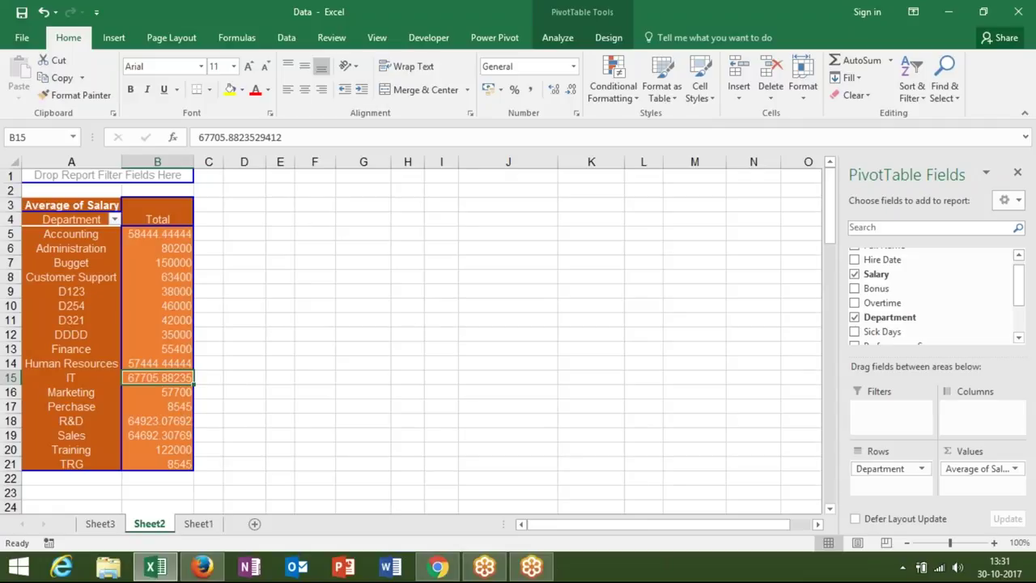
click(99, 524)
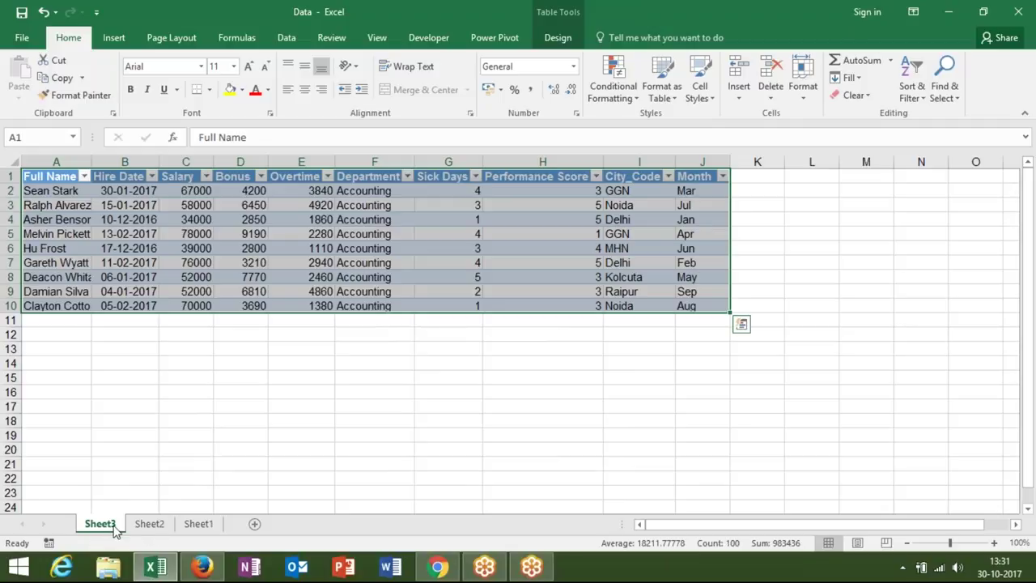
- Permanently delete the Sheet3 drill-down sheet
right_click(116, 528)
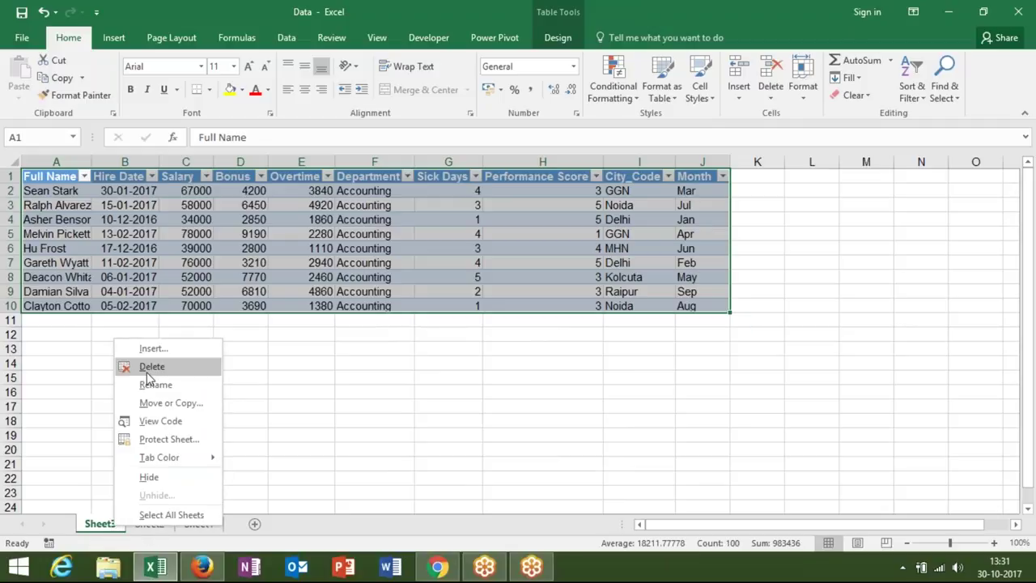
click(150, 366)
click(493, 323)
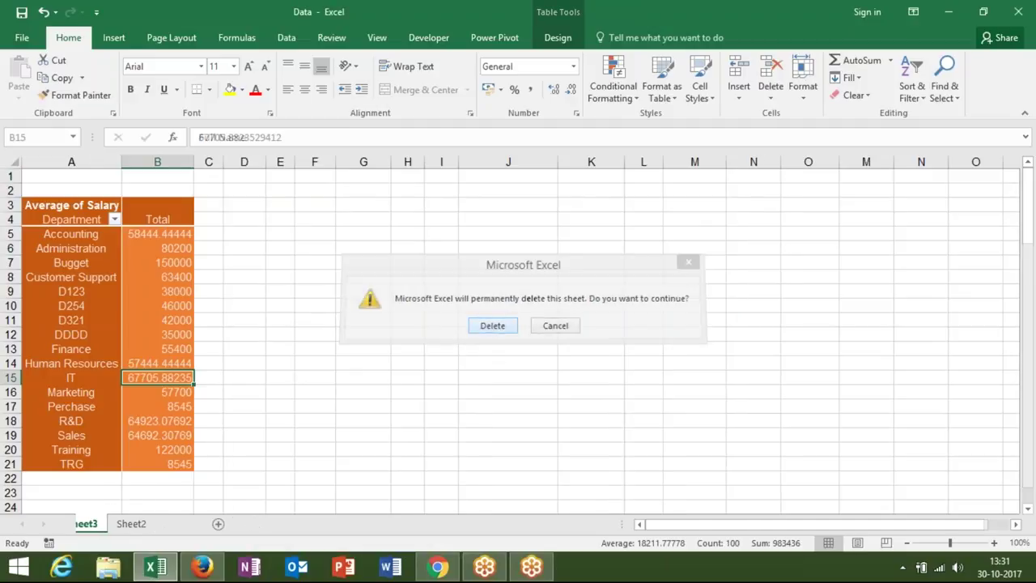
- Select cells around the pivot, ending on the Customer Support average in B8
click(356, 277)
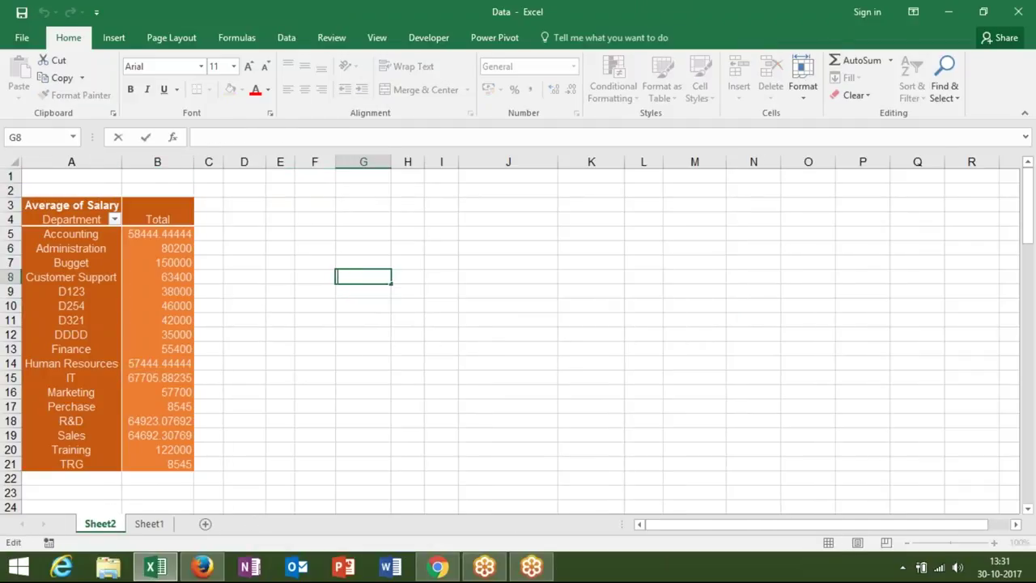
click(278, 277)
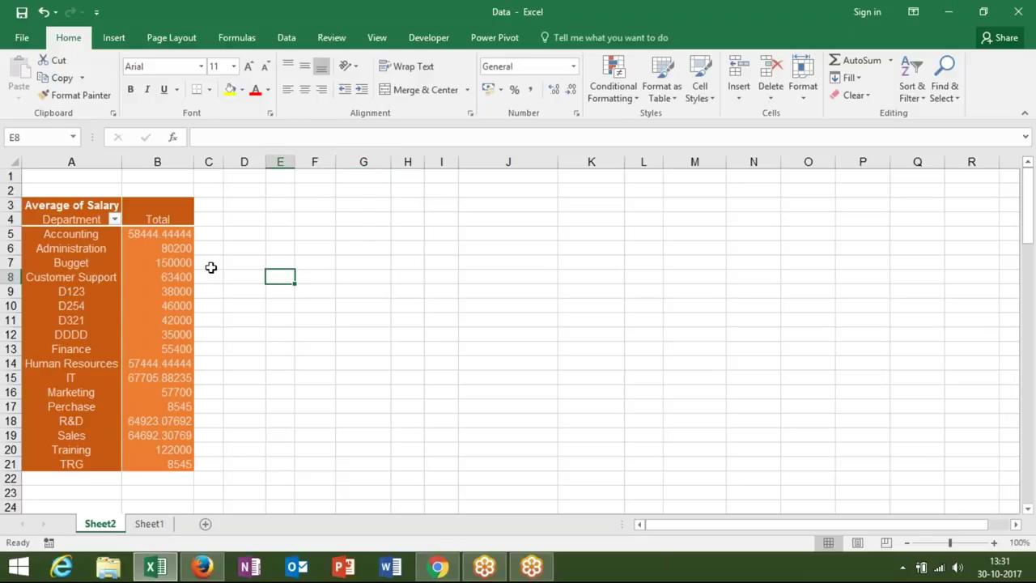
click(171, 274)
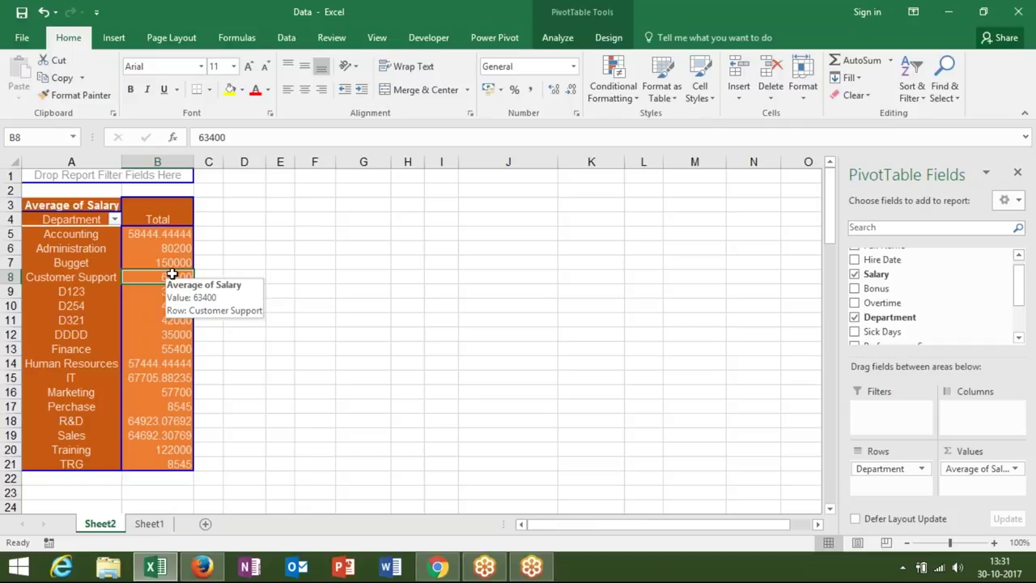
- Uncheck Enable show details on the Data tab of the PivotTable Options
right_click(171, 275)
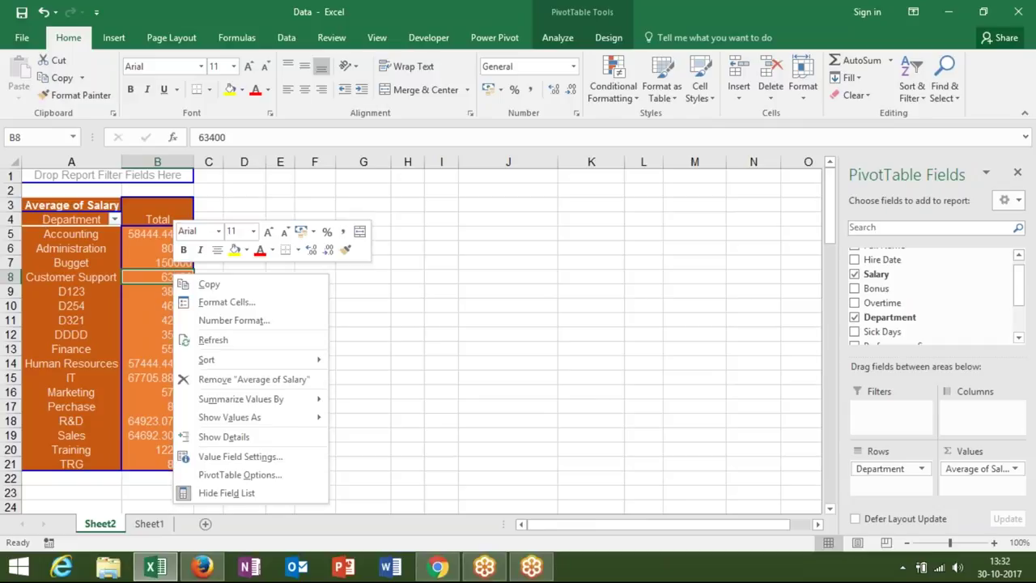
click(225, 476)
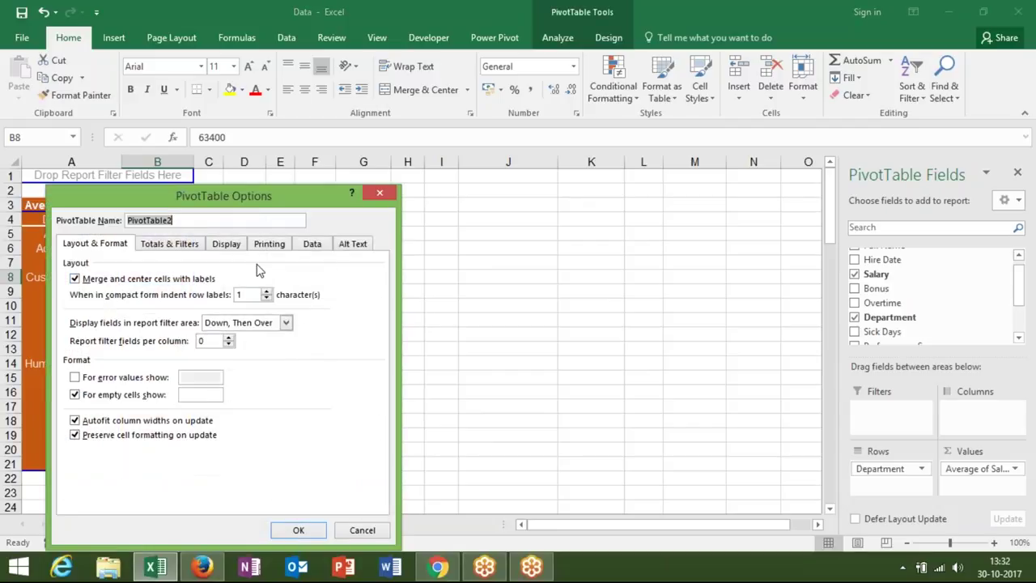
click(313, 246)
click(111, 295)
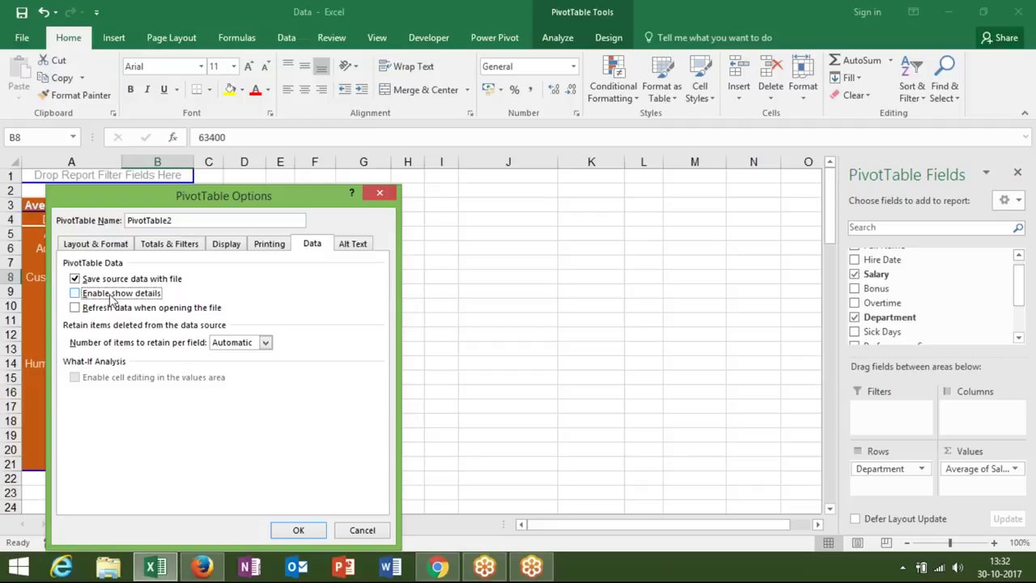
click(291, 530)
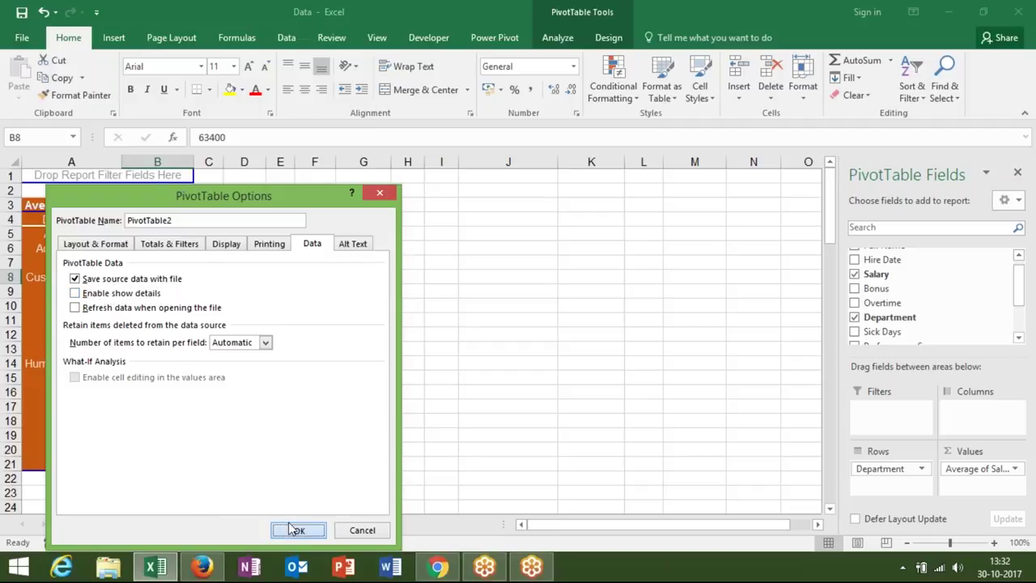
- Verify the Human Resources average no longer drills down, then jump to the last value cell B21
double_click(169, 364)
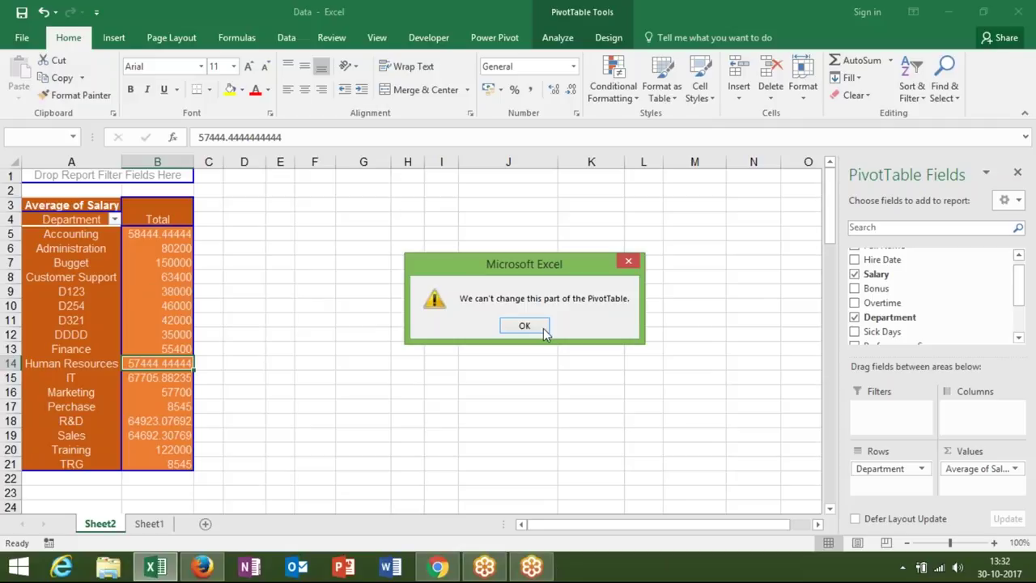
click(525, 327)
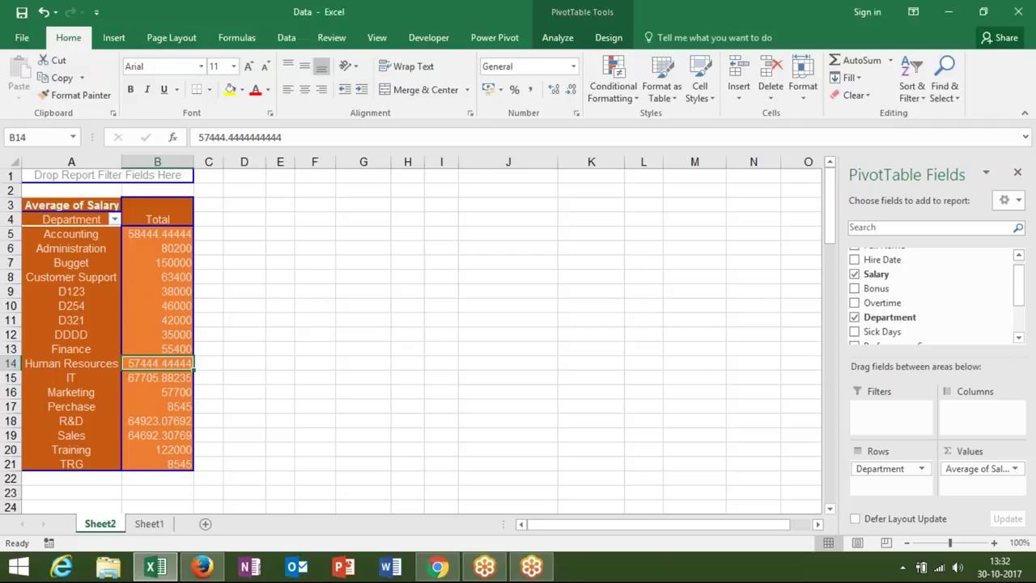
key(ctrl+Down)
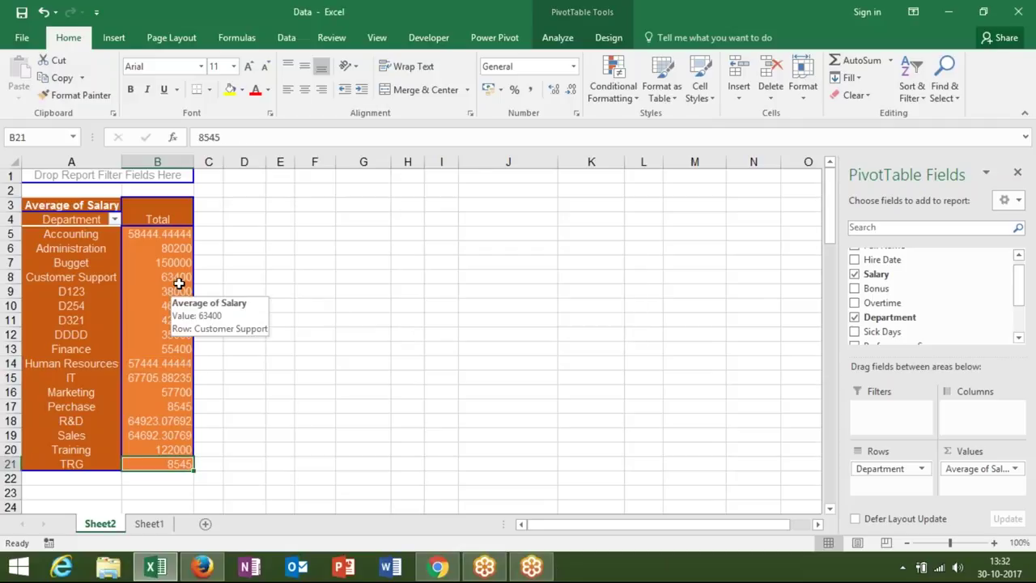
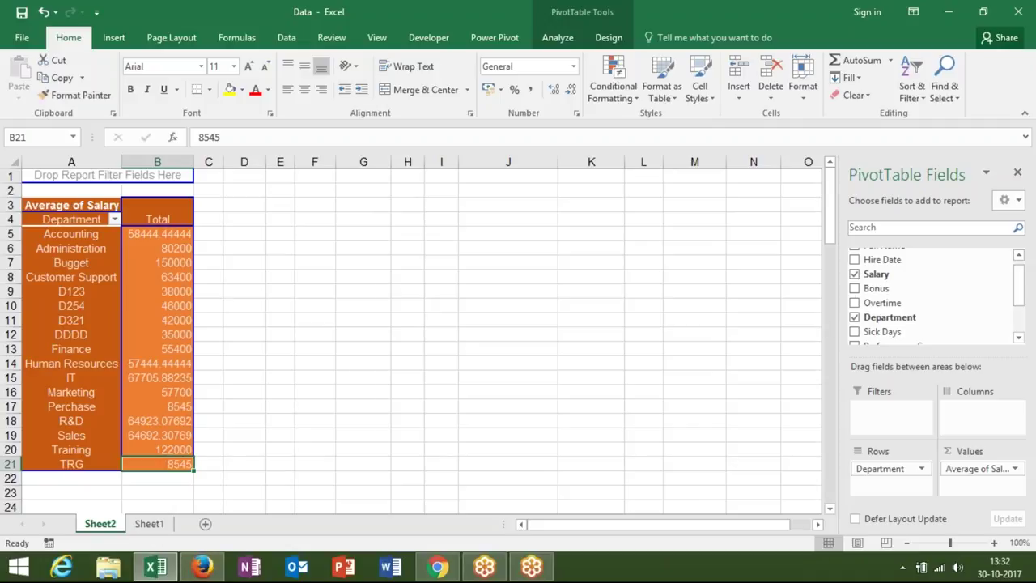
- Group the D123, D254, D321, DDDD and TRG departments into Group1
click(71, 291)
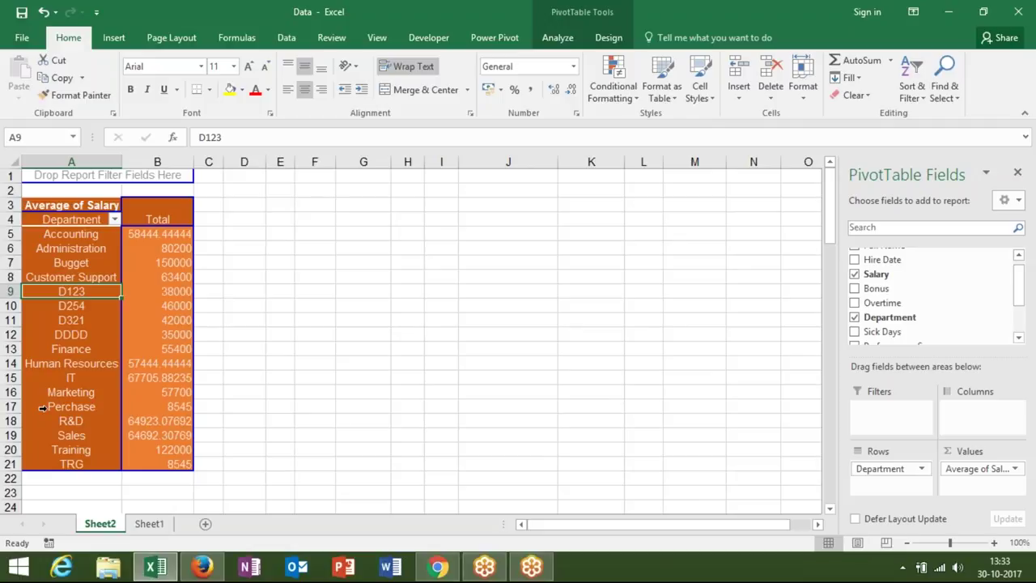
key(shift+Down)
key(shift+Down)
key(shift+Down)
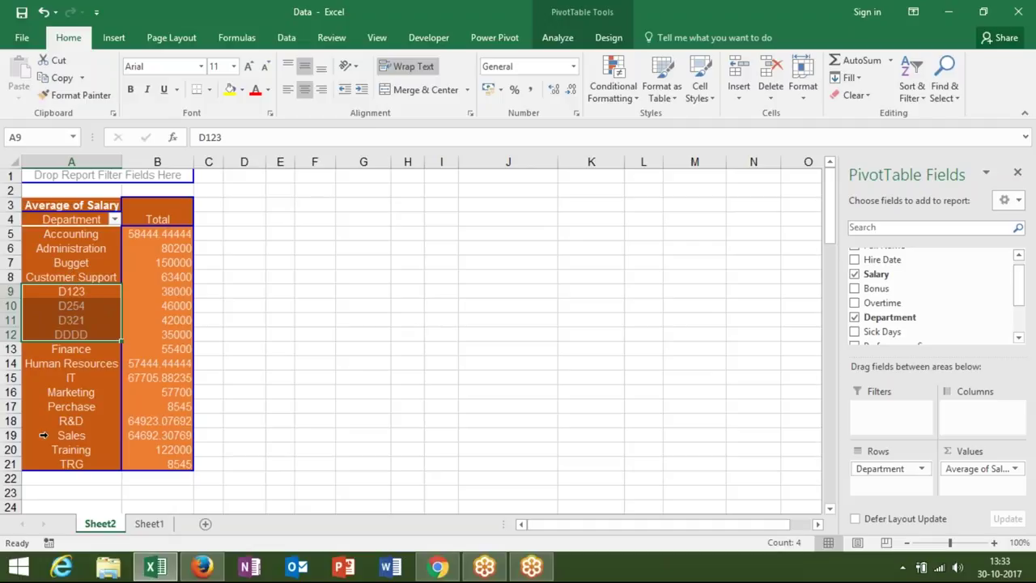
ctrl+click(79, 465)
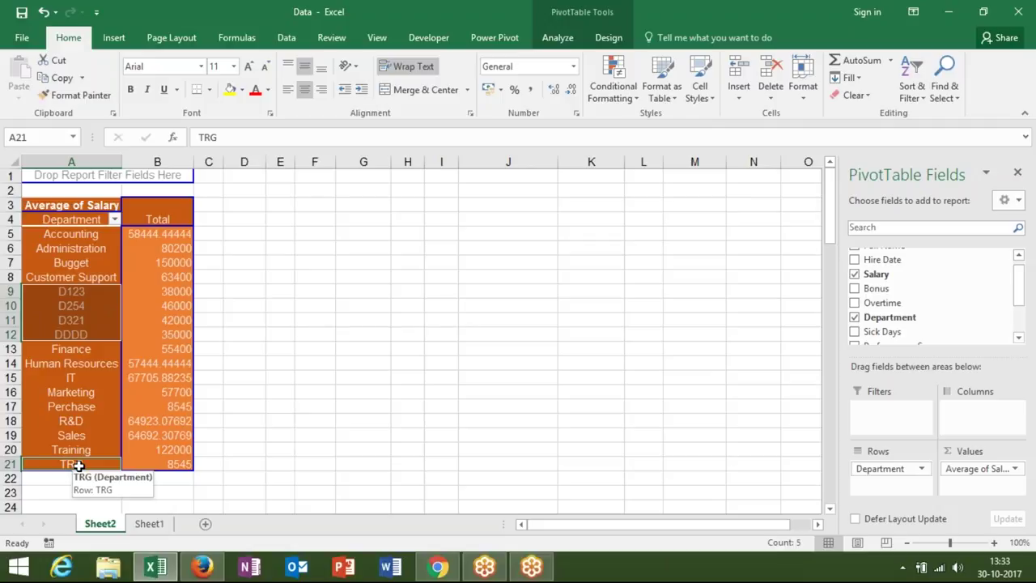
right_click(75, 327)
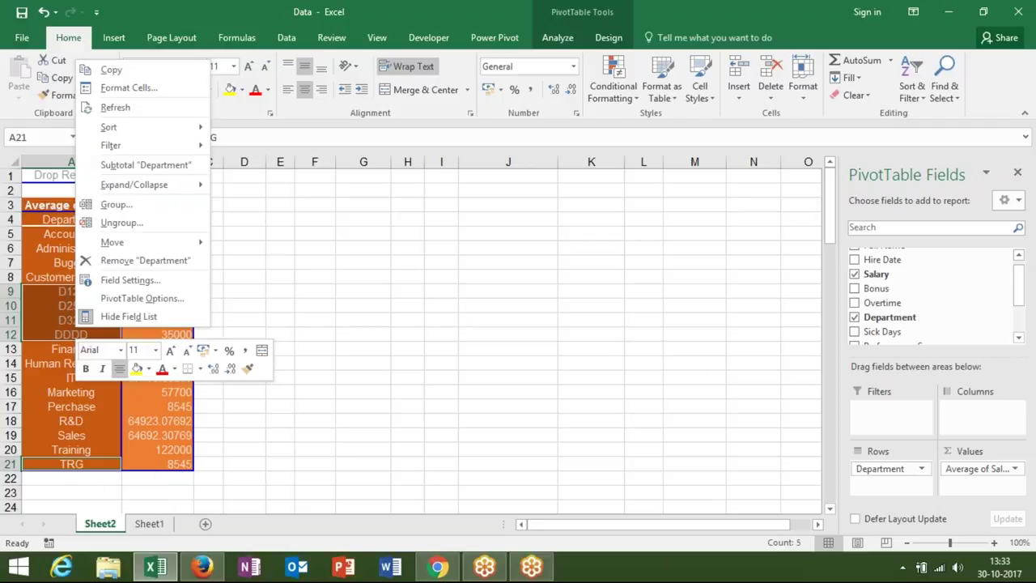
click(138, 212)
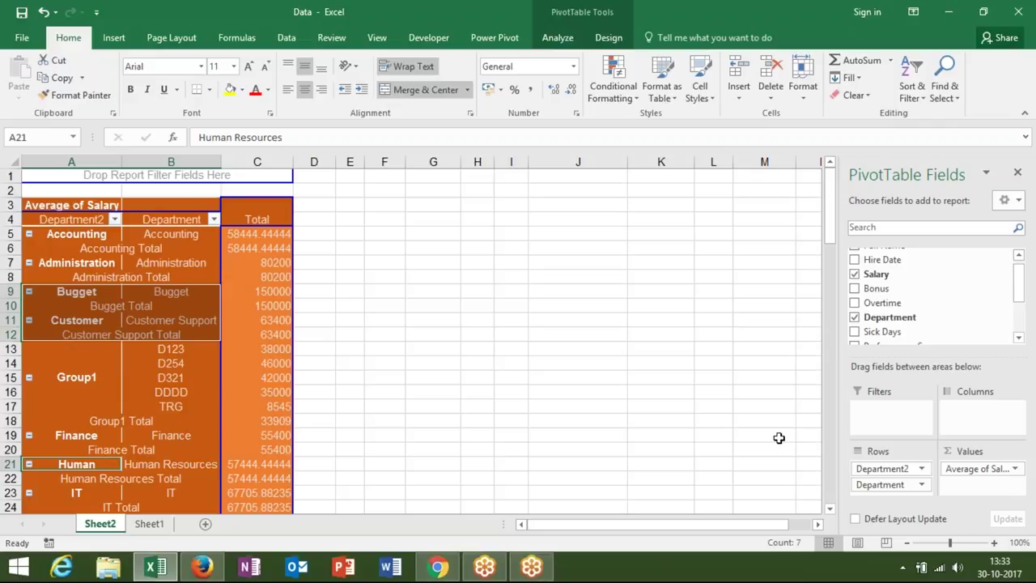
- Rename the Group1 label to 'Vendor'
click(125, 338)
click(98, 368)
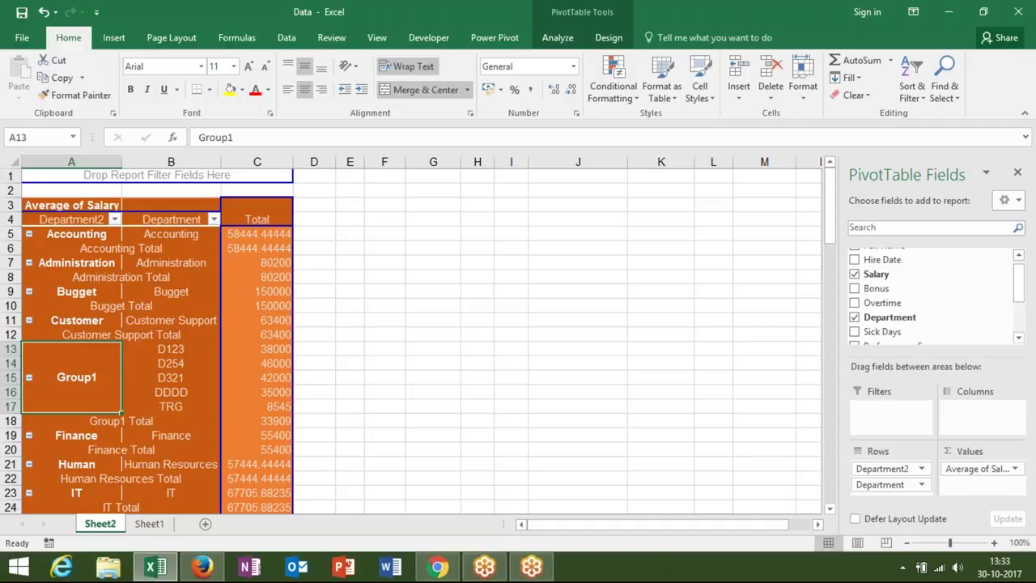
text(Vendor)
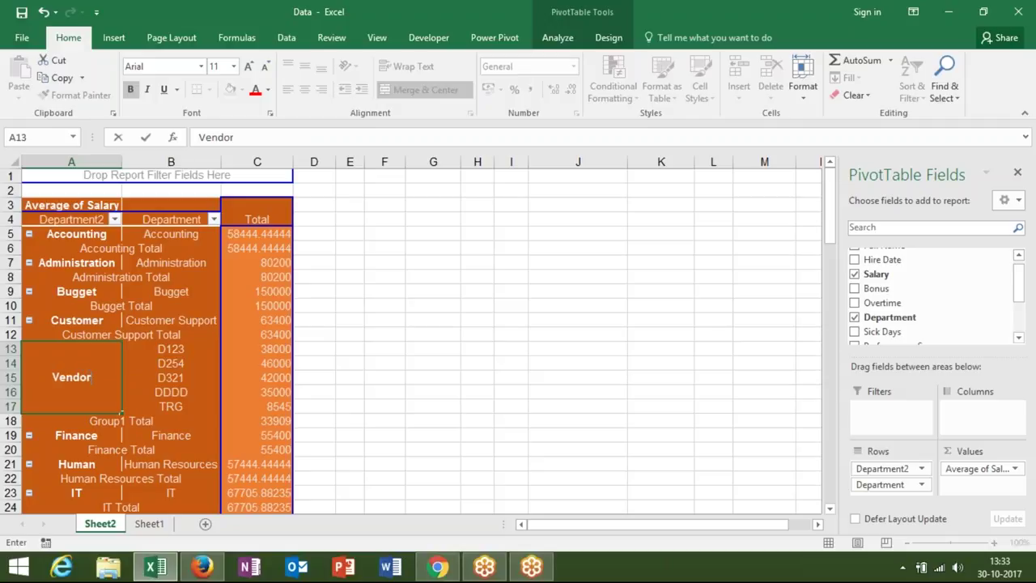
key(Return)
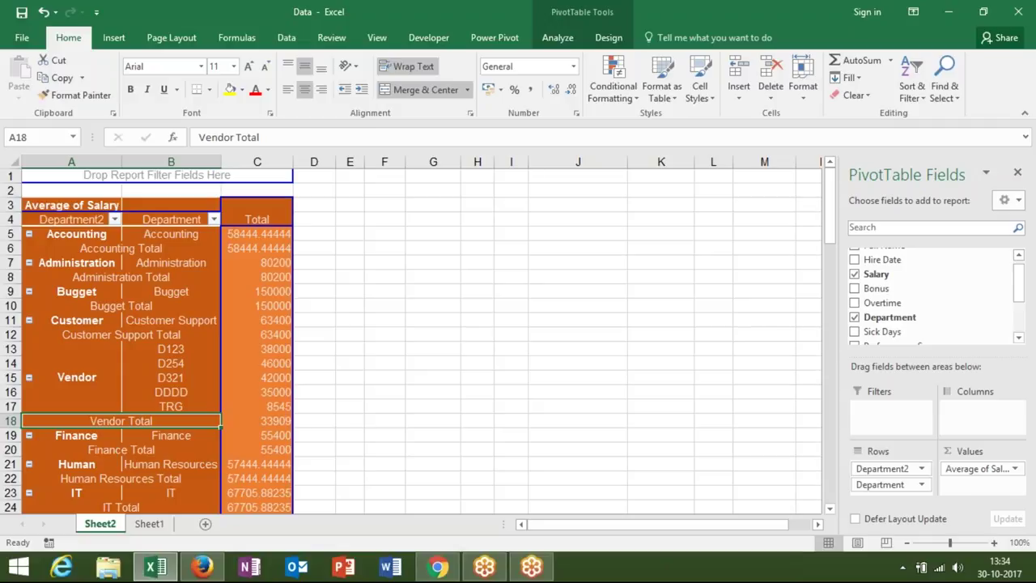
- Remove the original Department field from the pivot rows, leaving Department2
click(172, 385)
click(178, 364)
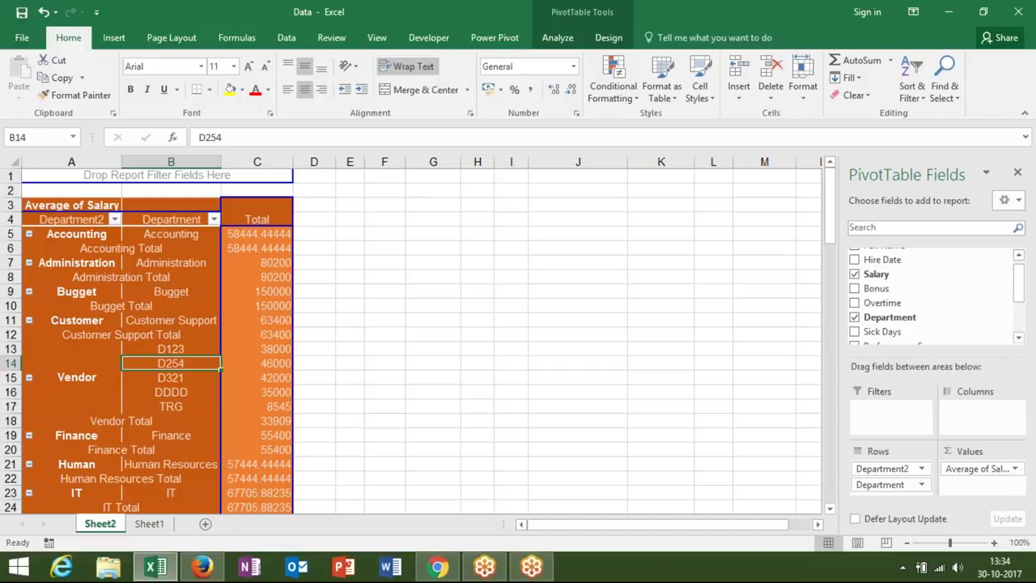
drag(898, 484, 890, 316)
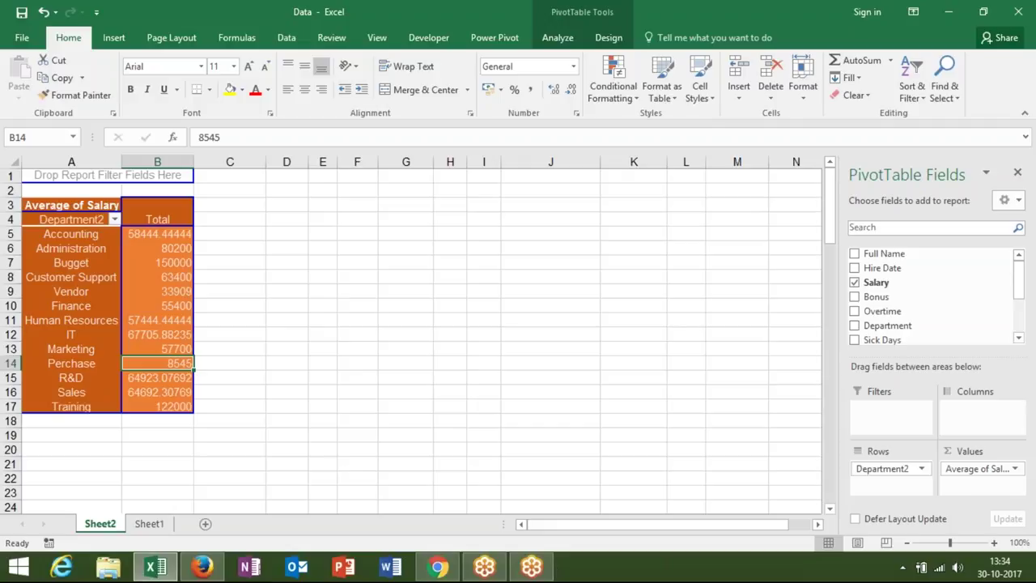
- From the Sheet1 data, create a pivot on new Sheet4 with Salary rows and Count of Full Name
click(146, 529)
click(85, 198)
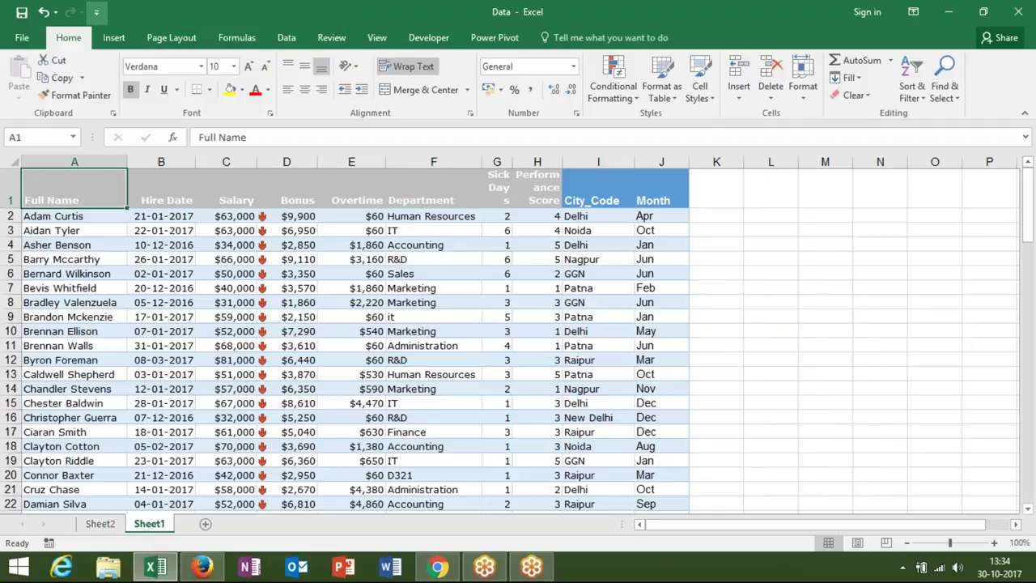
click(114, 37)
click(25, 71)
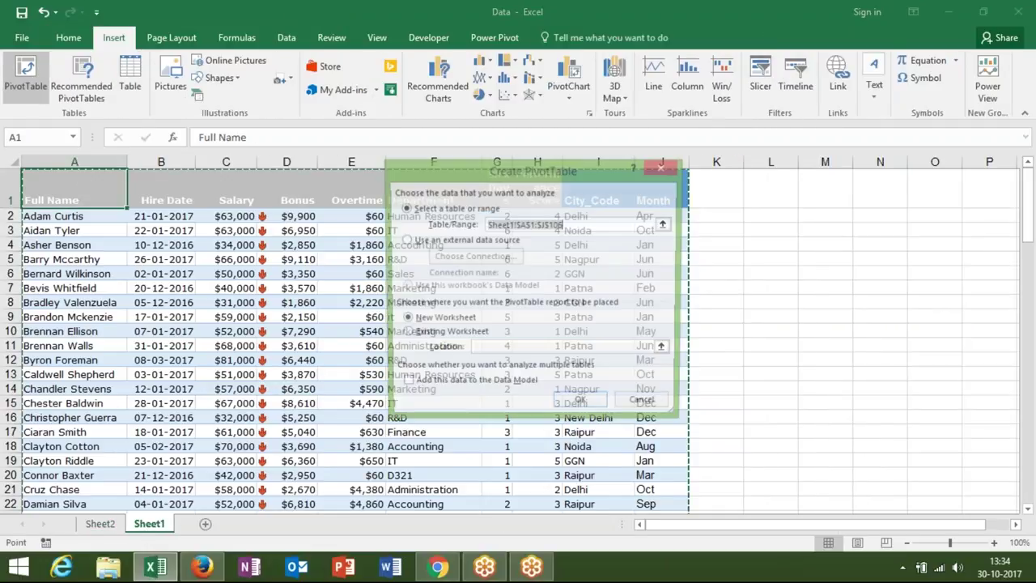
click(582, 405)
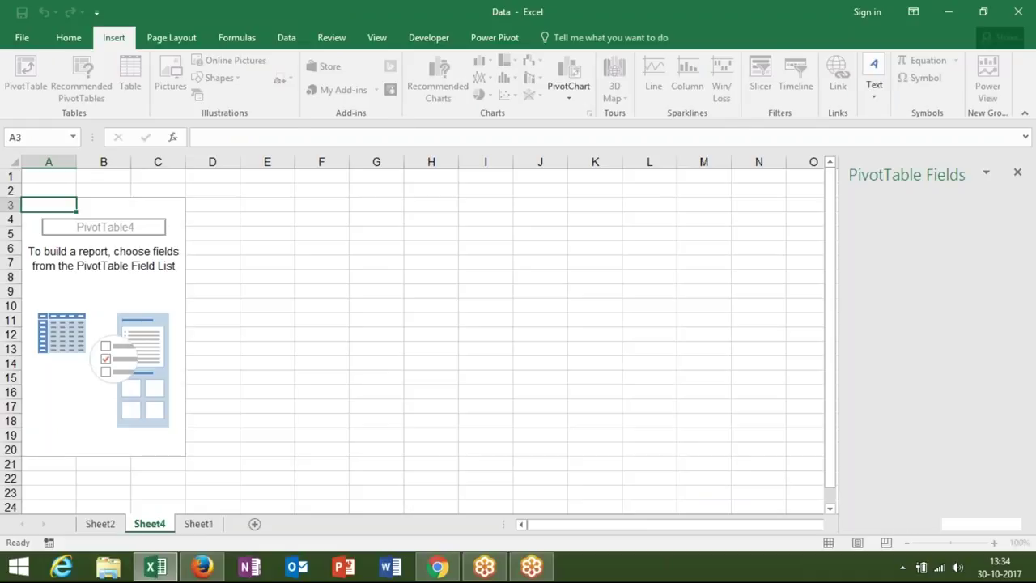
drag(903, 283, 889, 460)
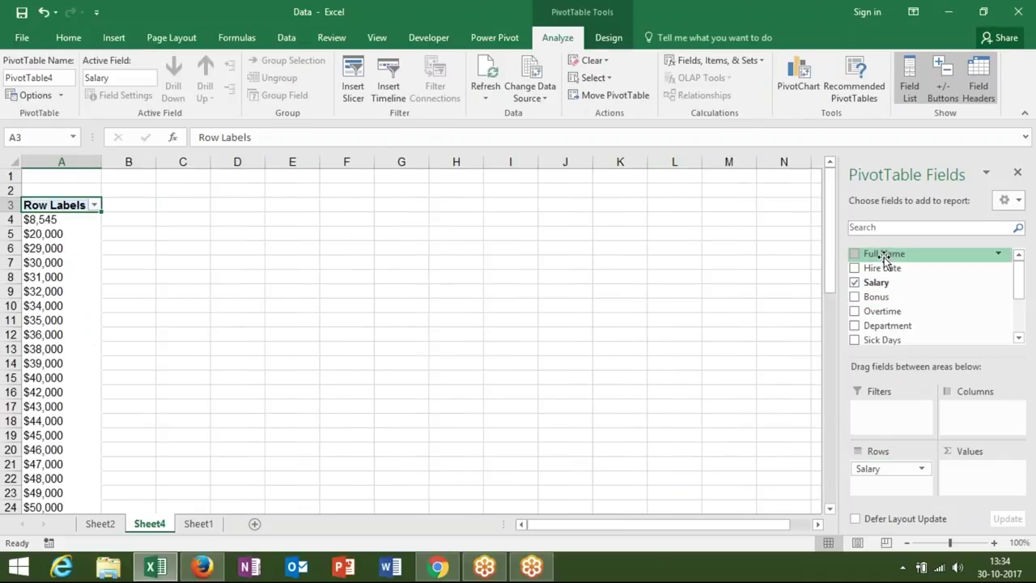
drag(884, 254, 995, 486)
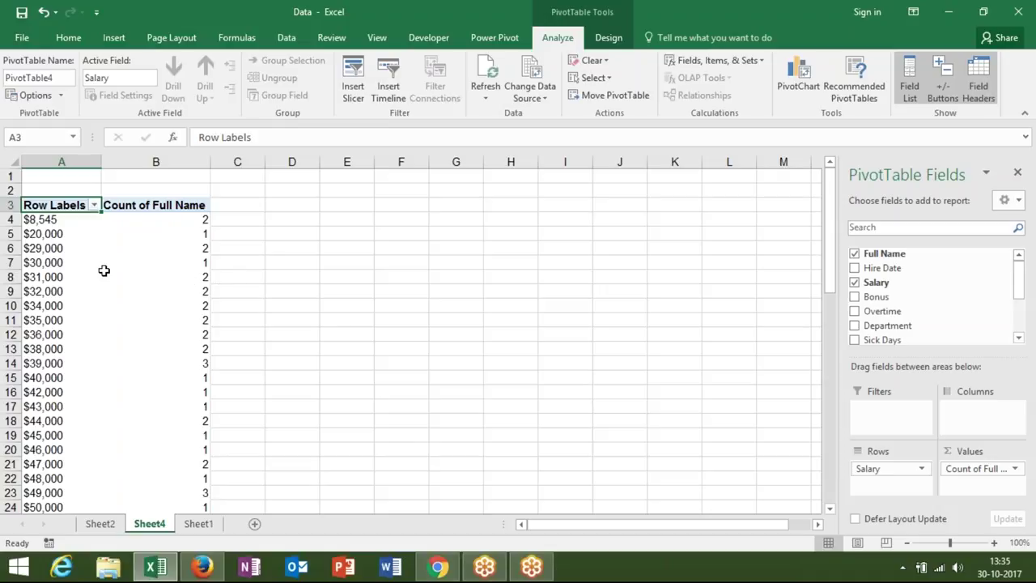
- Group the Salary row labels into bands 10000 wide
click(55, 249)
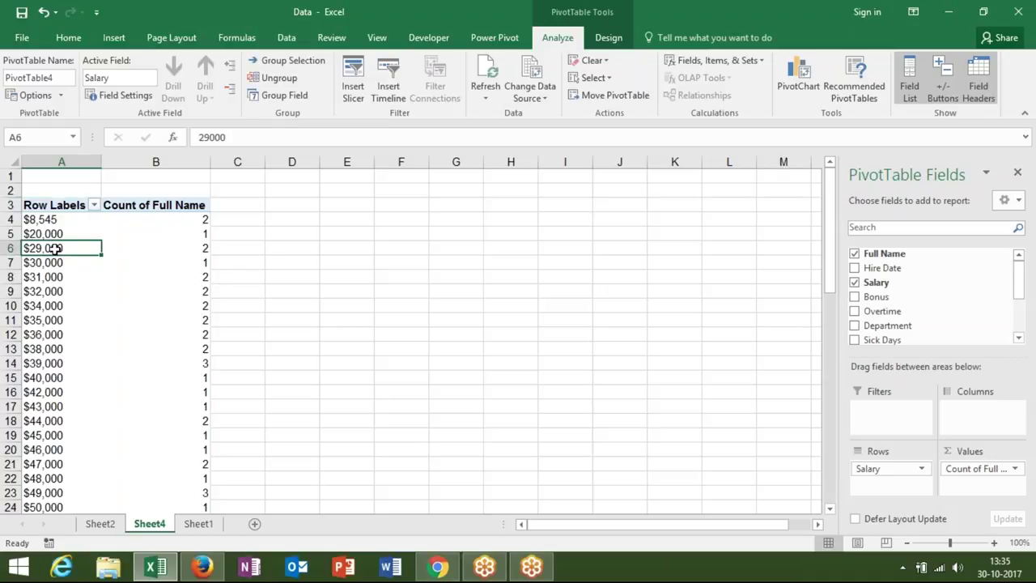
right_click(54, 248)
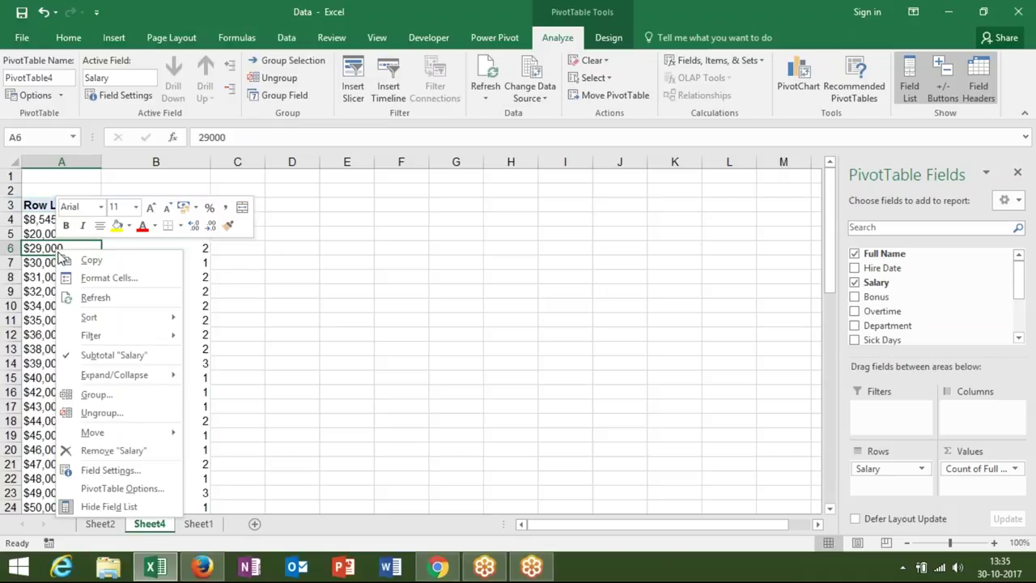
click(89, 394)
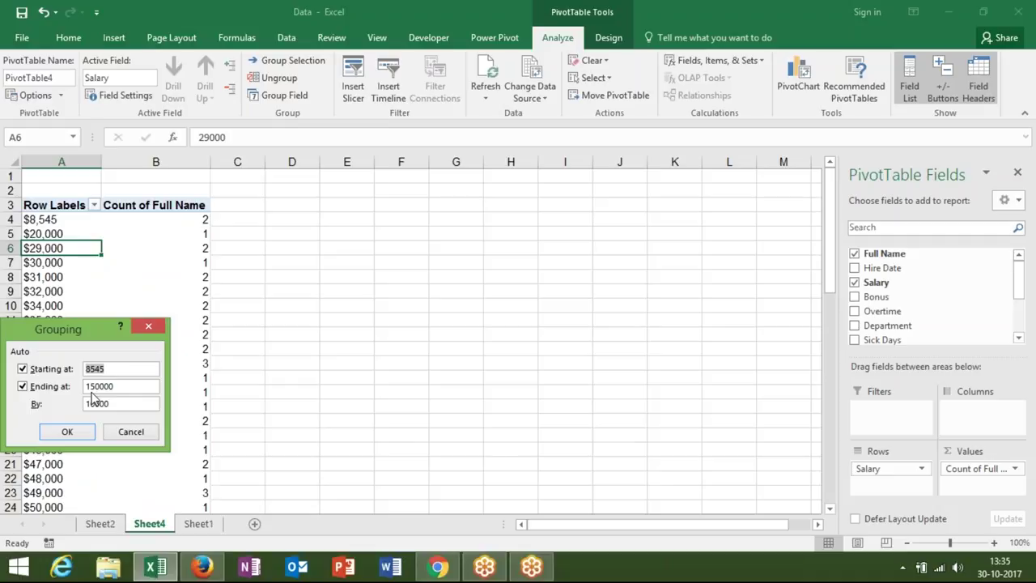
click(96, 405)
click(79, 430)
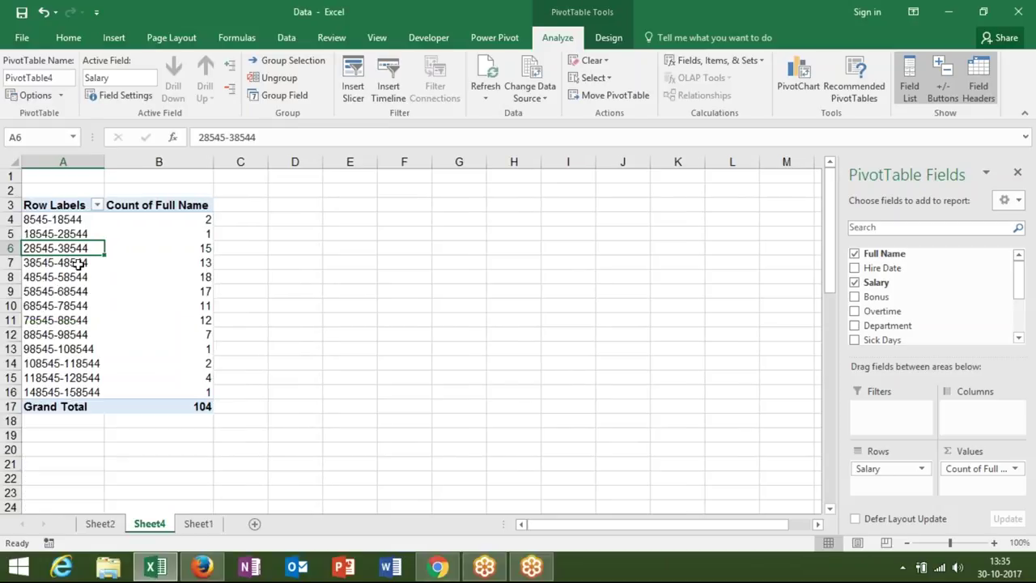
click(41, 220)
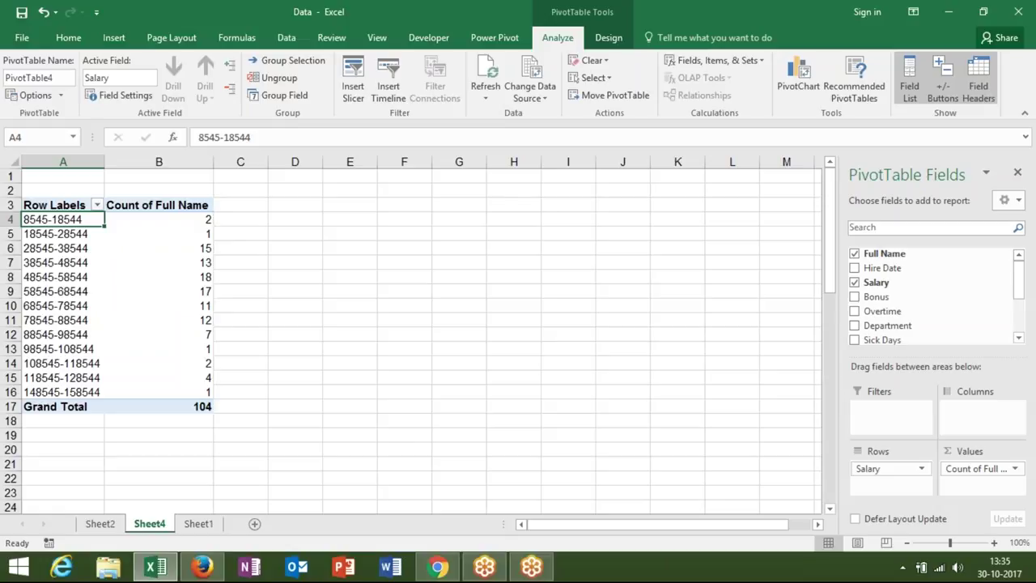
click(59, 247)
right_click(62, 250)
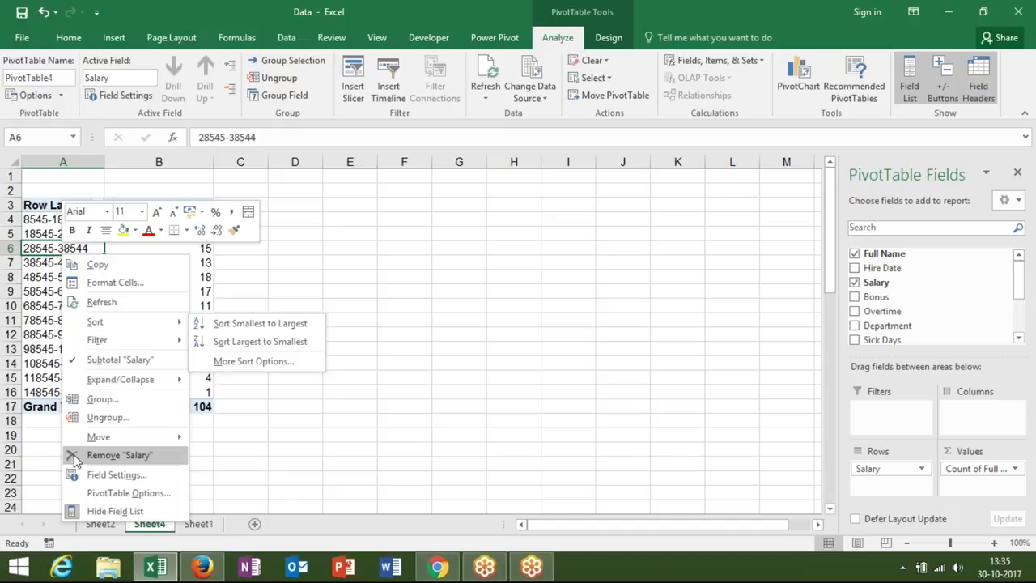
click(103, 398)
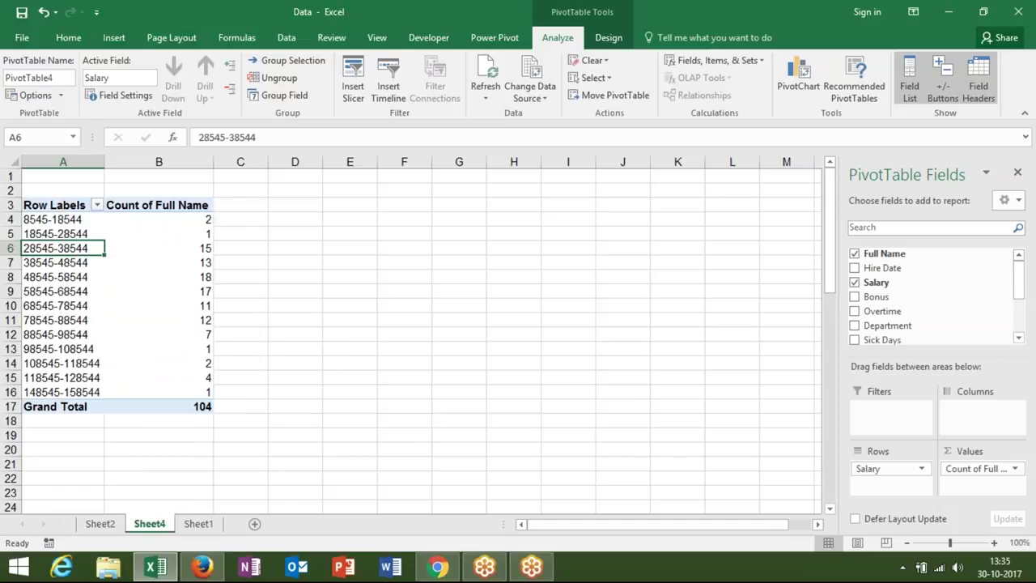
text(0)
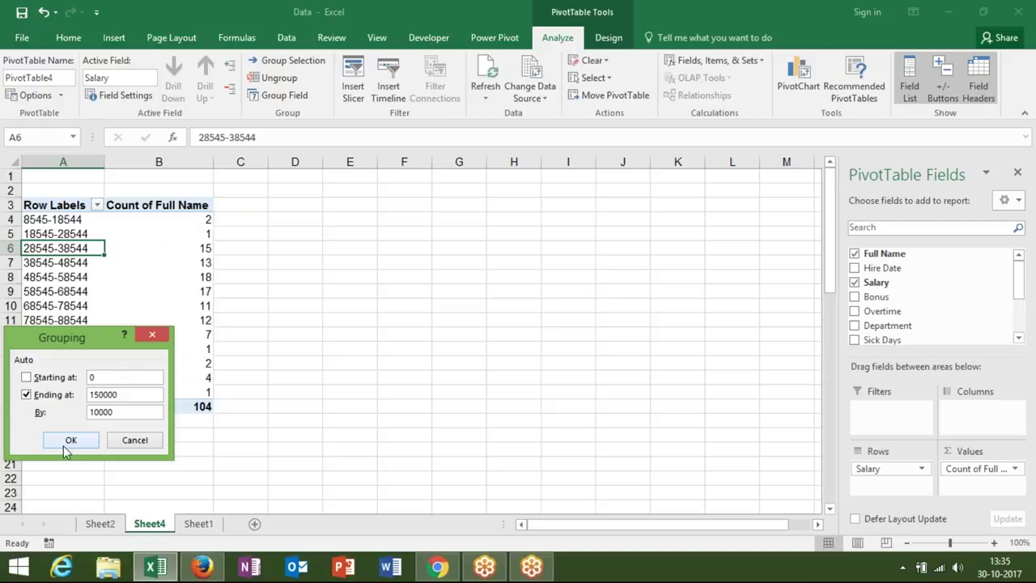
click(65, 444)
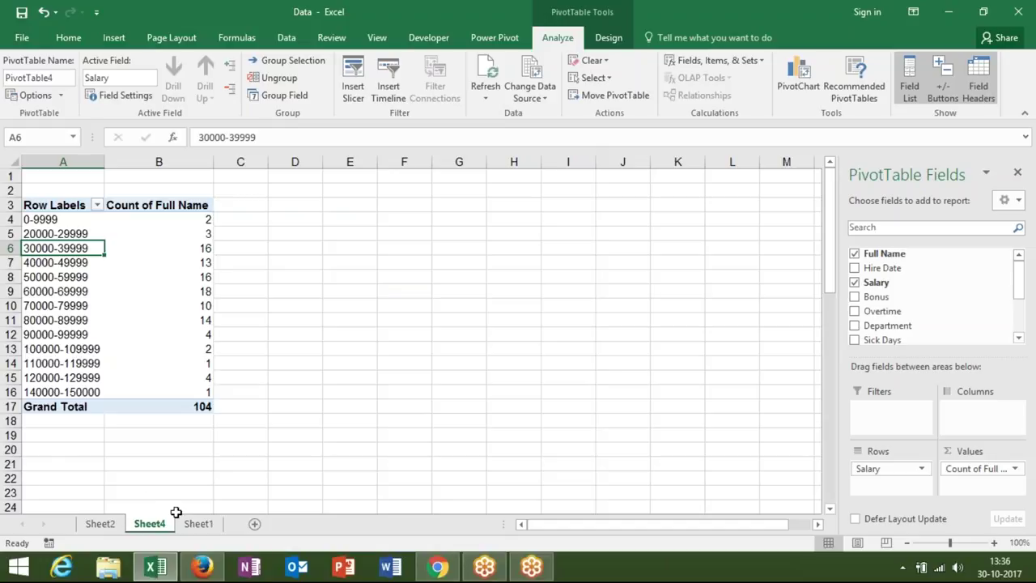
click(198, 524)
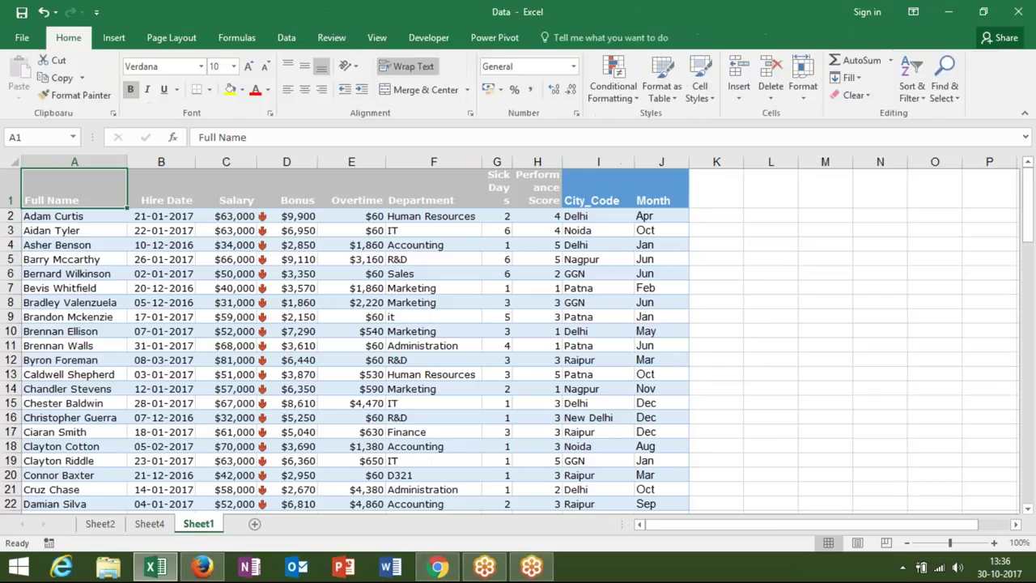
- Create another pivot on a new sheet with Hire Date rows and Count of Full Name
click(114, 38)
click(25, 77)
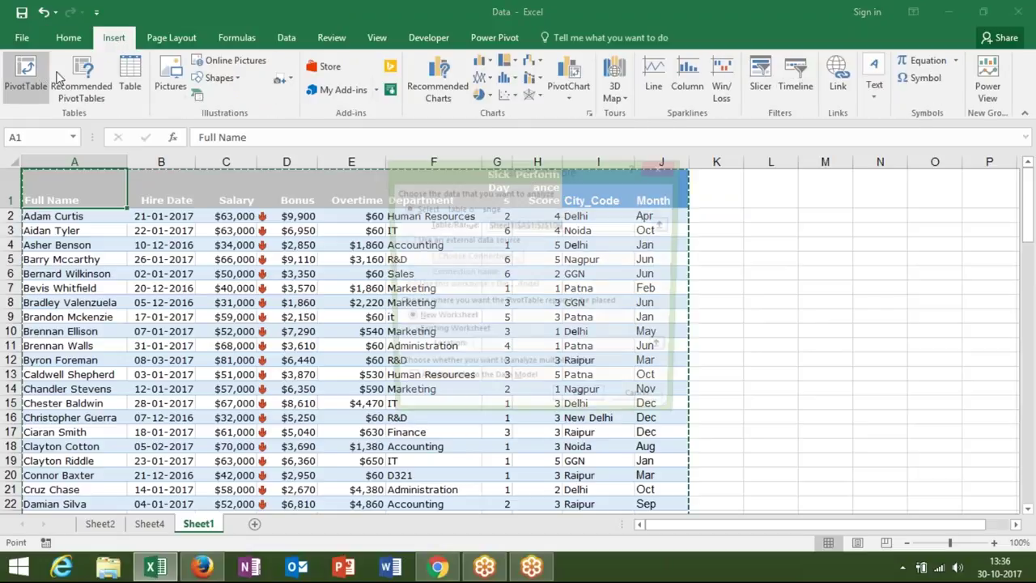
click(582, 405)
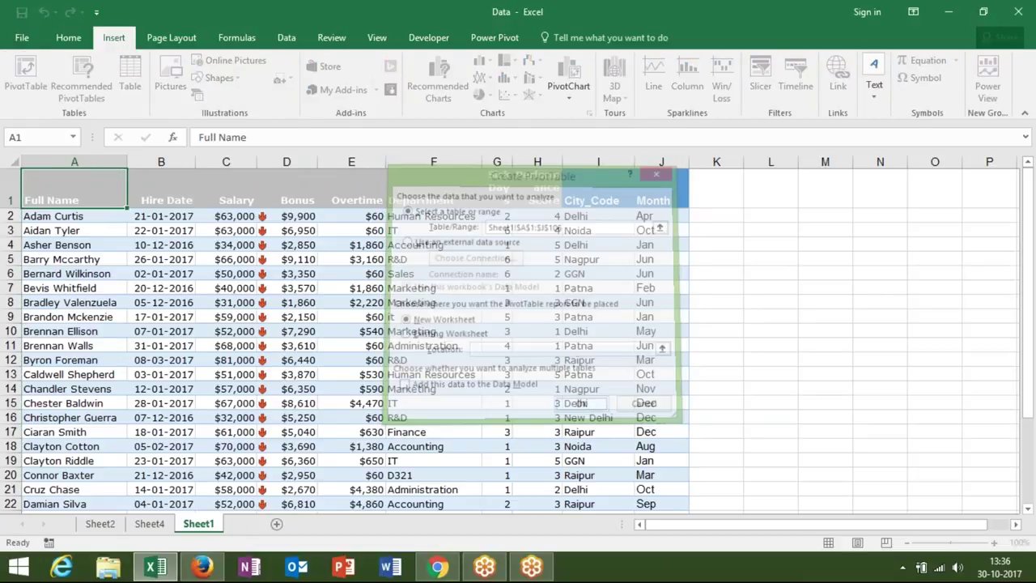
drag(893, 268, 888, 470)
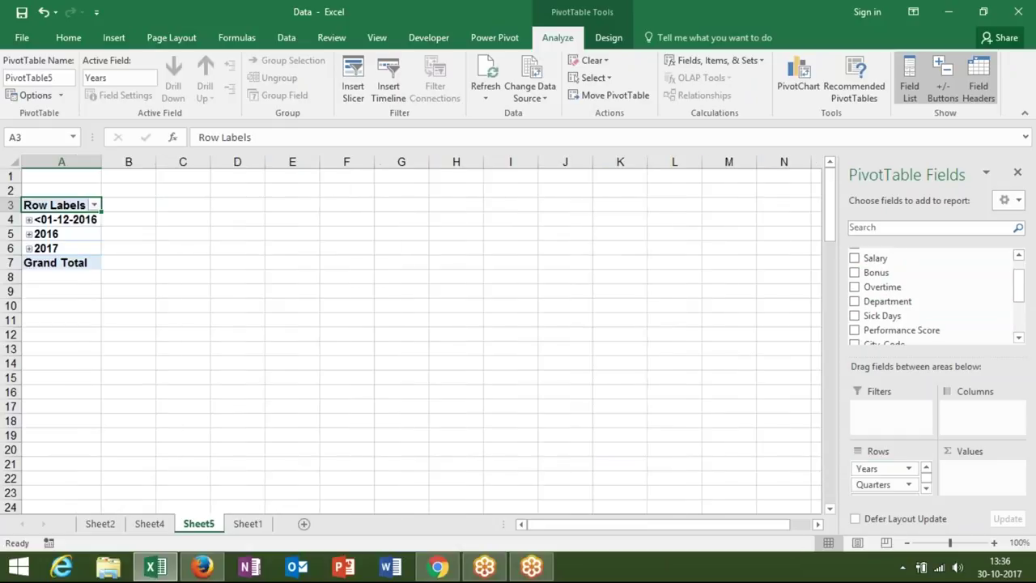
scroll(1017, 284, up, 1)
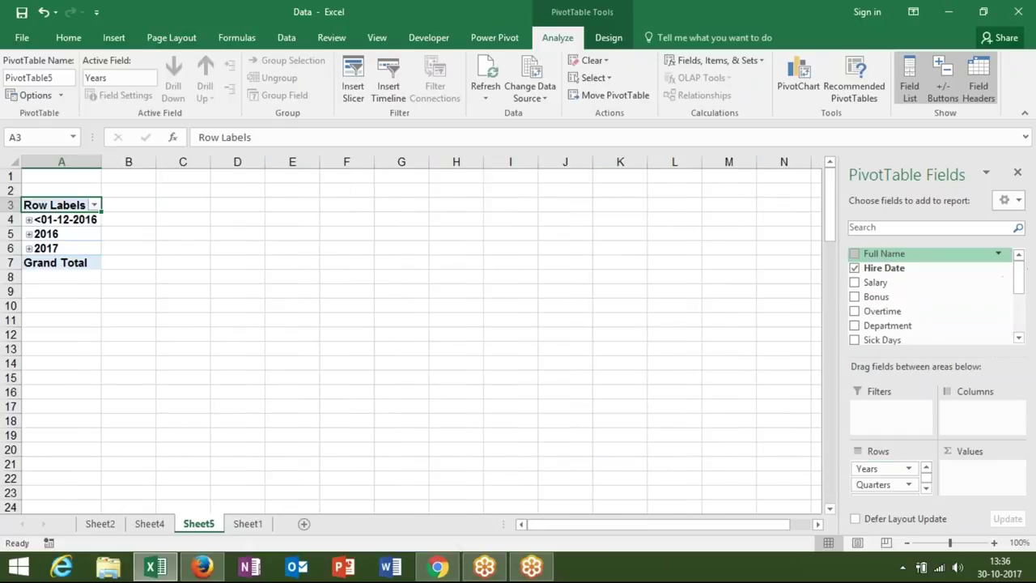
drag(884, 253, 985, 487)
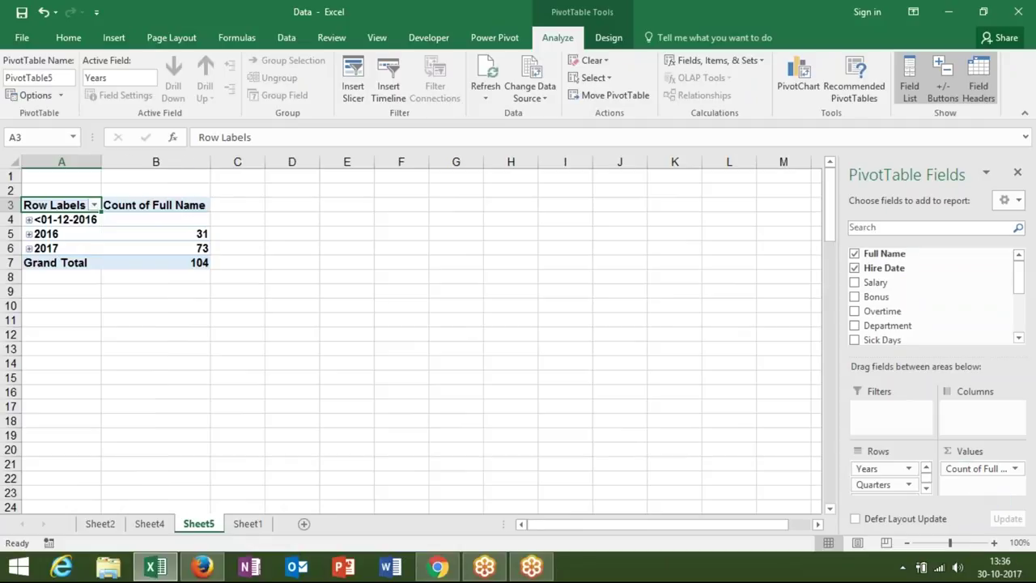
- Ungroup the Years/Quarters hire date grouping so each date is listed individually
click(69, 234)
right_click(71, 234)
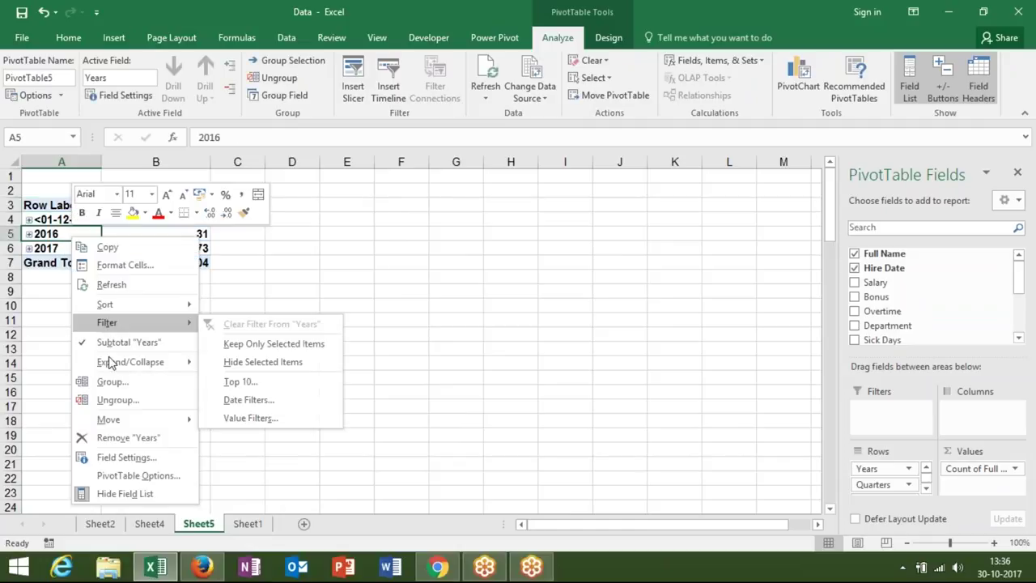
mouse_move(108, 364)
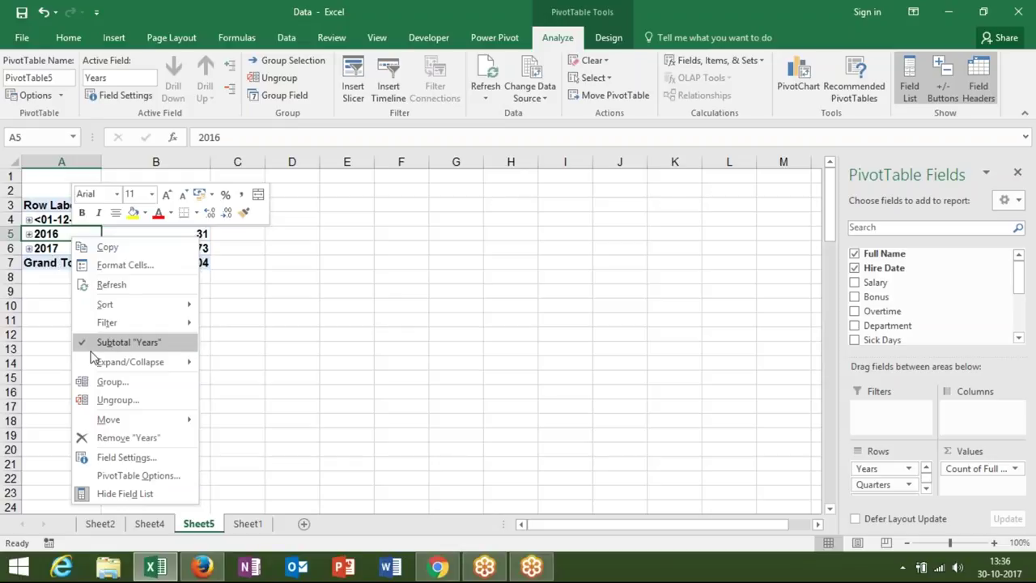
click(118, 399)
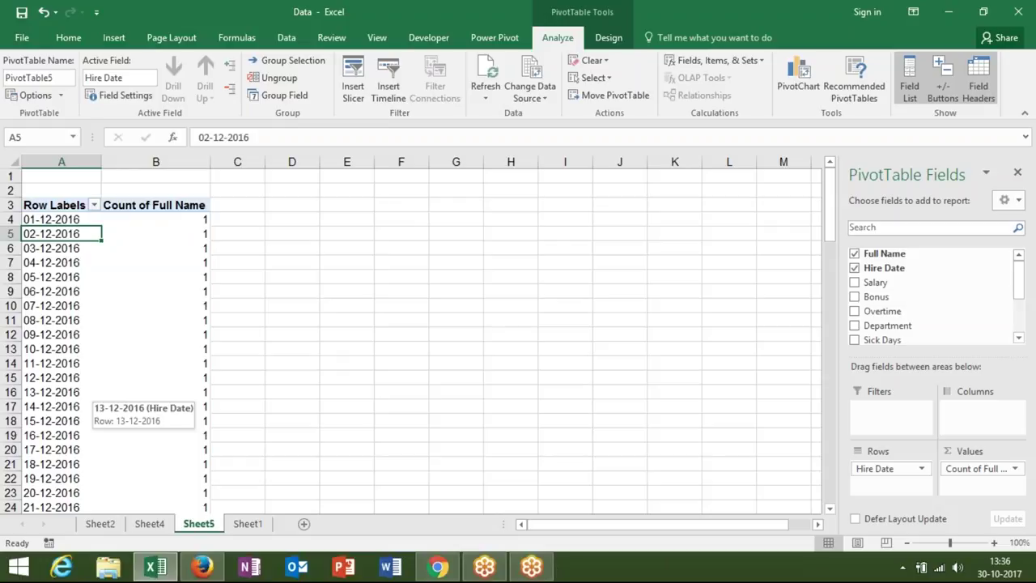
- Group the hire dates by Months, giving Jan 31, Feb 28, Mar 12, Oct 2, Dec 31
right_click(96, 393)
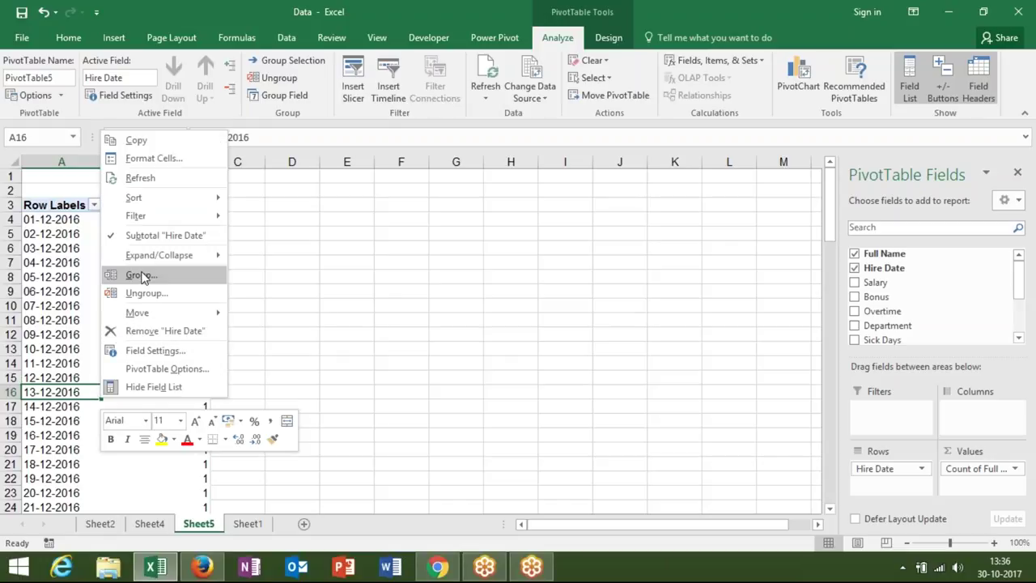
click(141, 277)
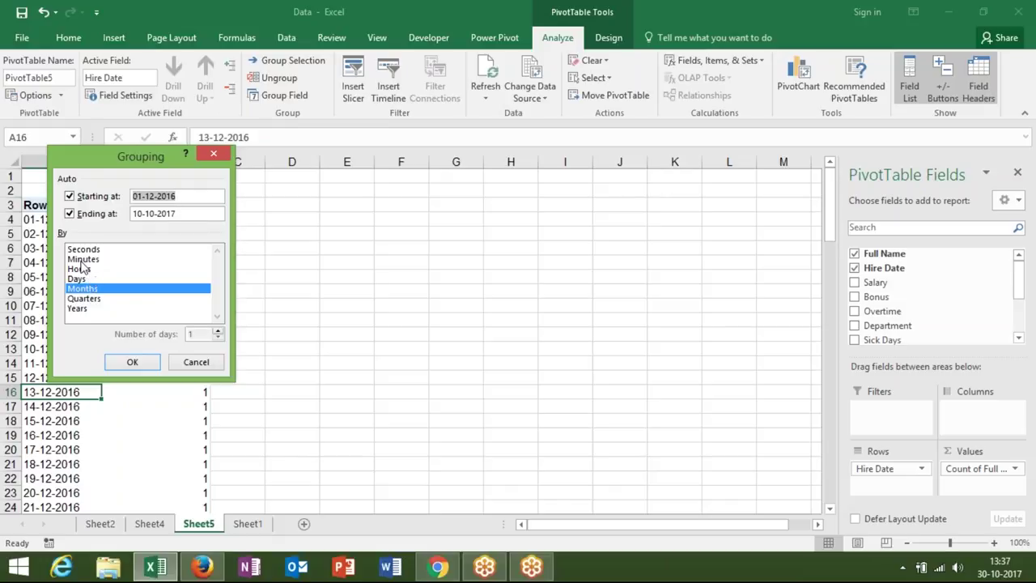
click(131, 363)
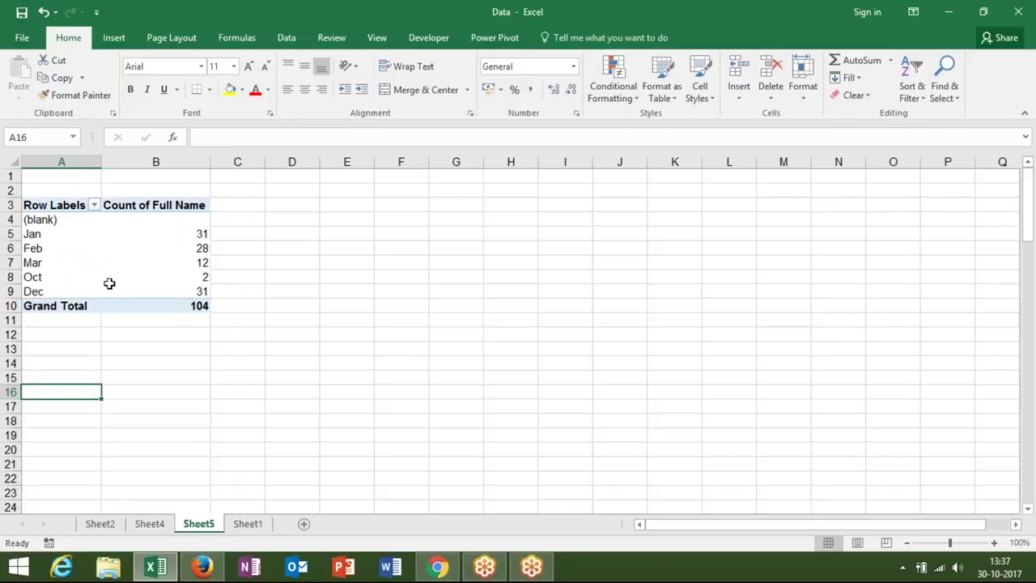
- Regroup the hire dates by Months and Days
click(100, 266)
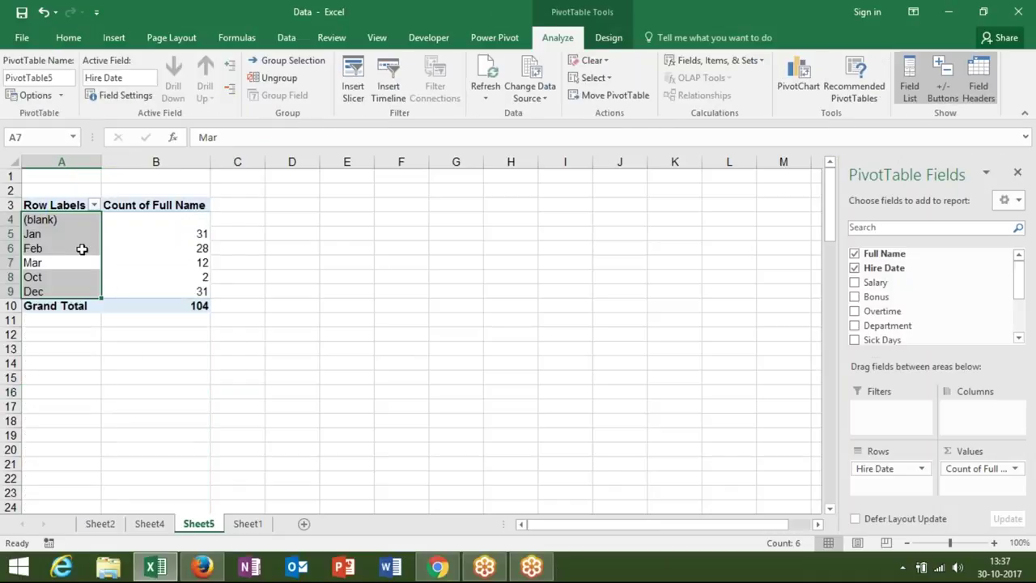
click(82, 249)
right_click(81, 249)
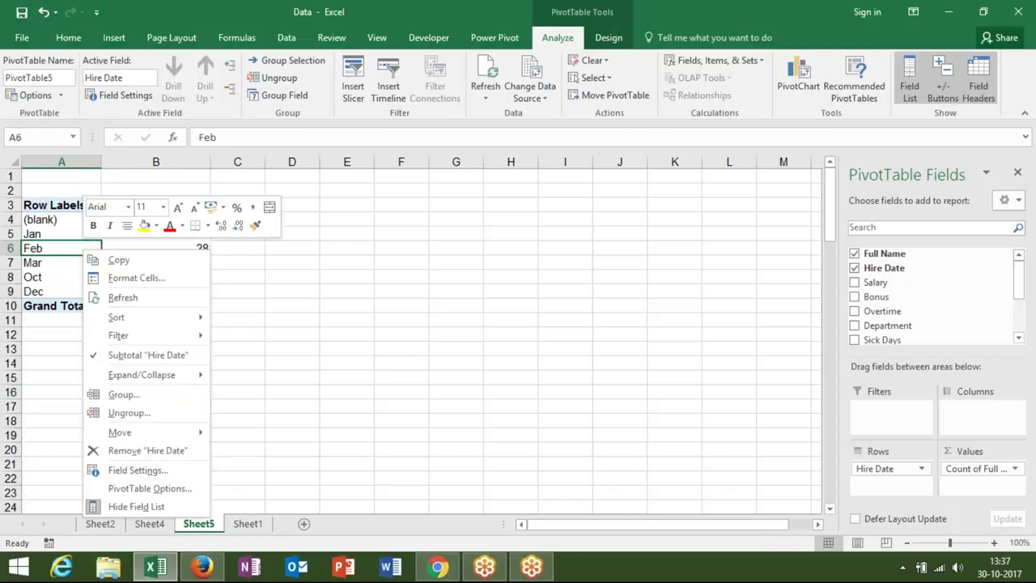
click(123, 395)
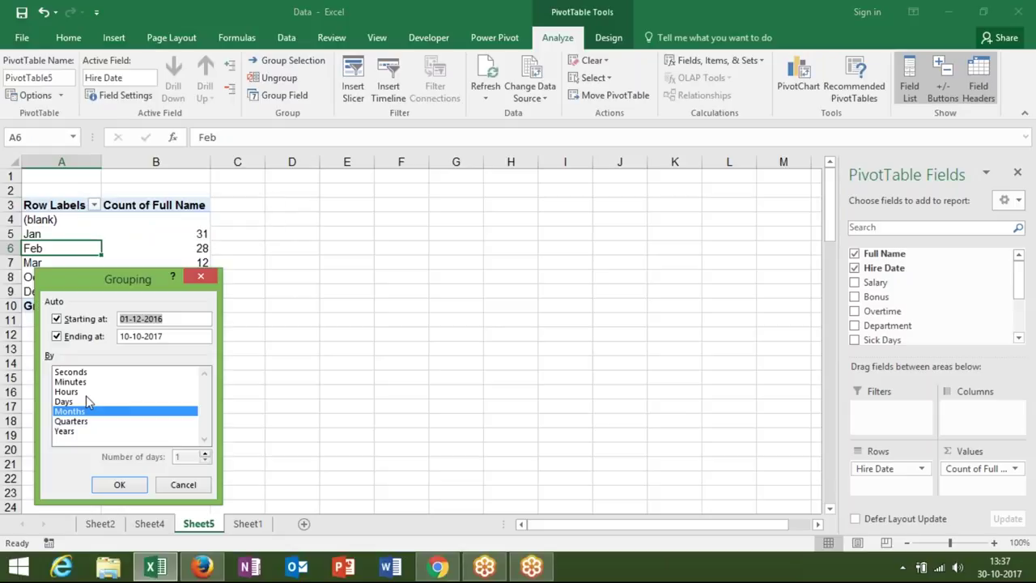
click(86, 400)
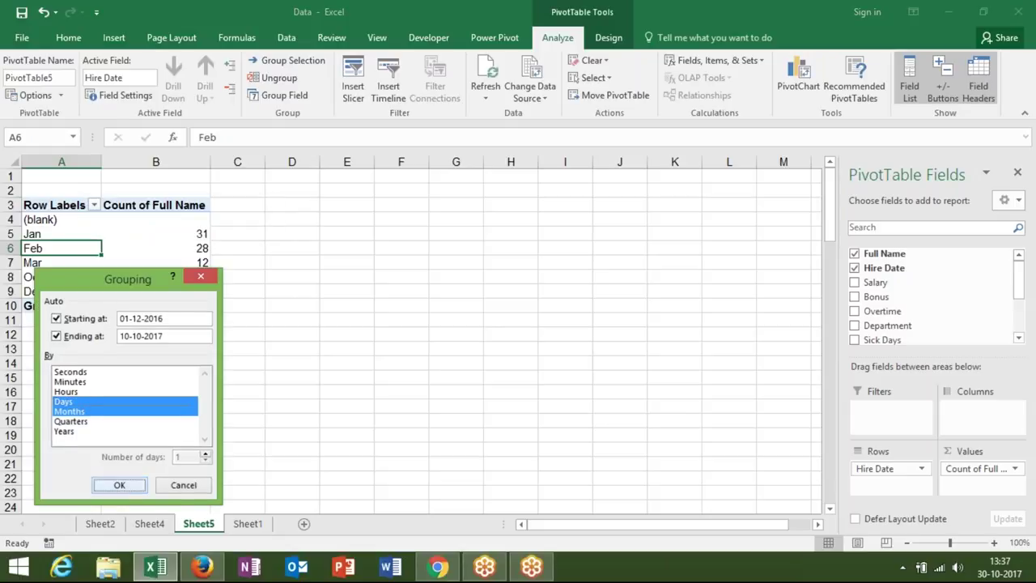
click(119, 485)
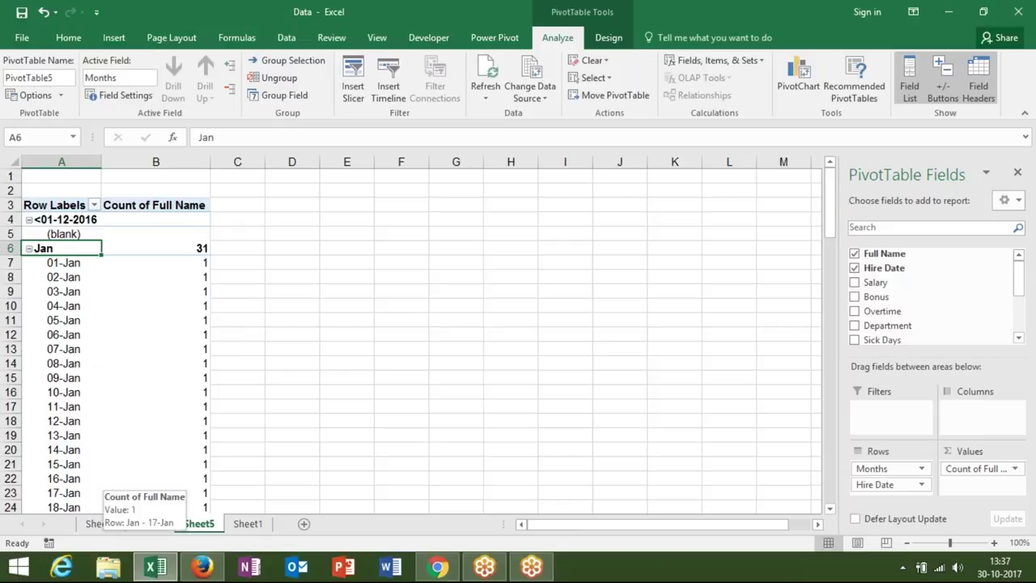
- Regroup the hire dates by Months and Quarters, giving Qtr1 71 and Qtr4 33
click(69, 395)
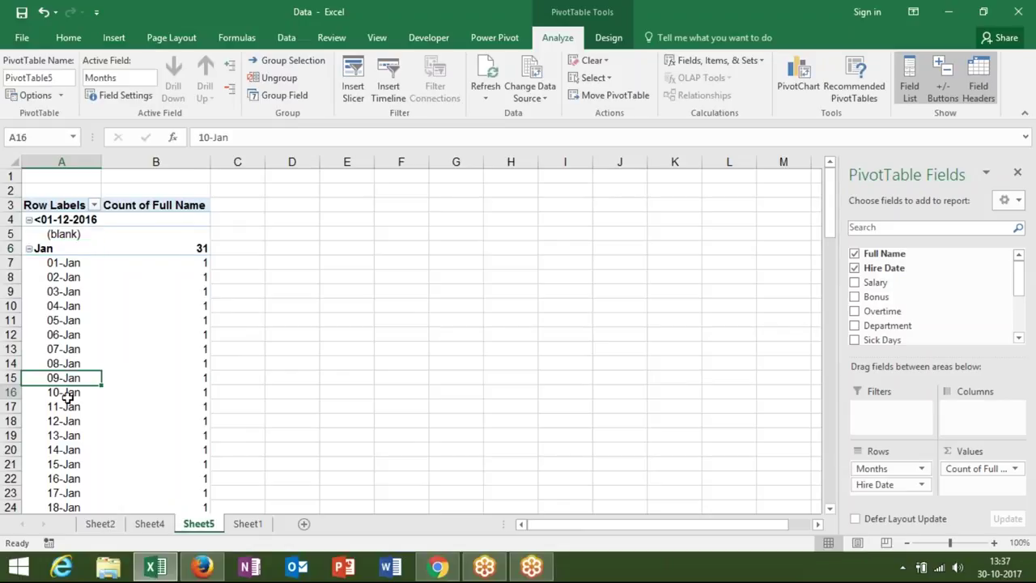
right_click(69, 395)
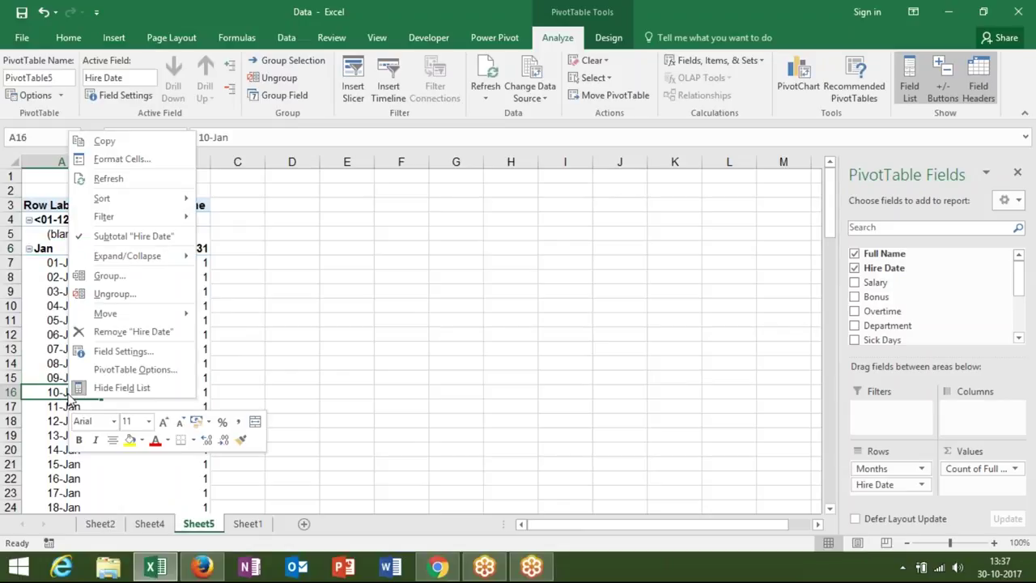
click(108, 276)
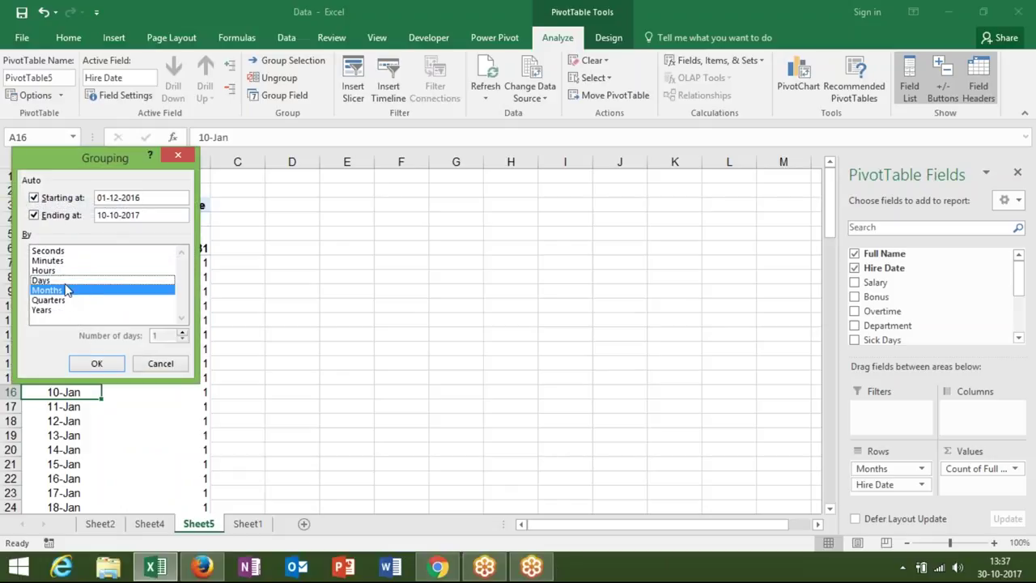
click(63, 302)
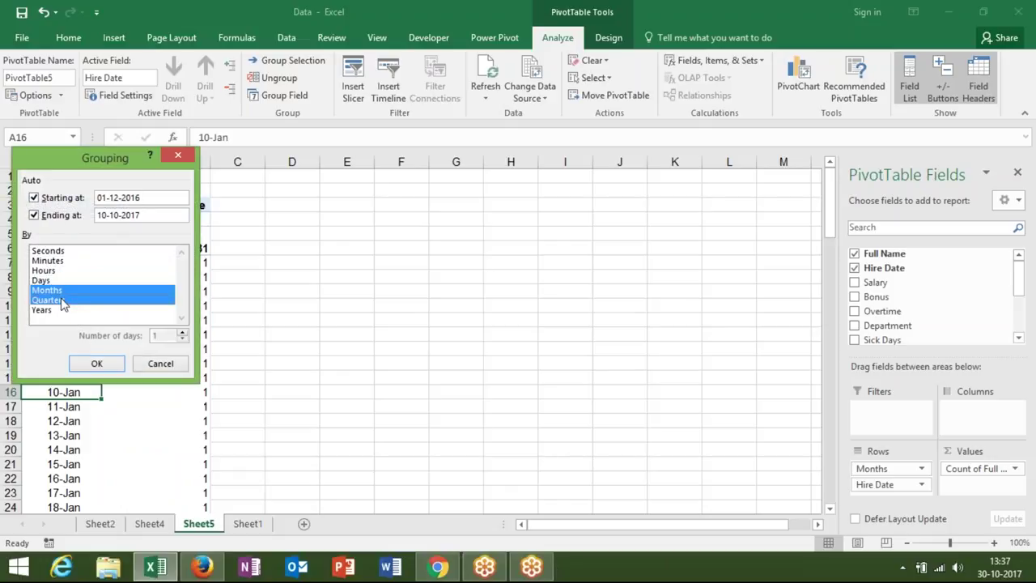
click(92, 359)
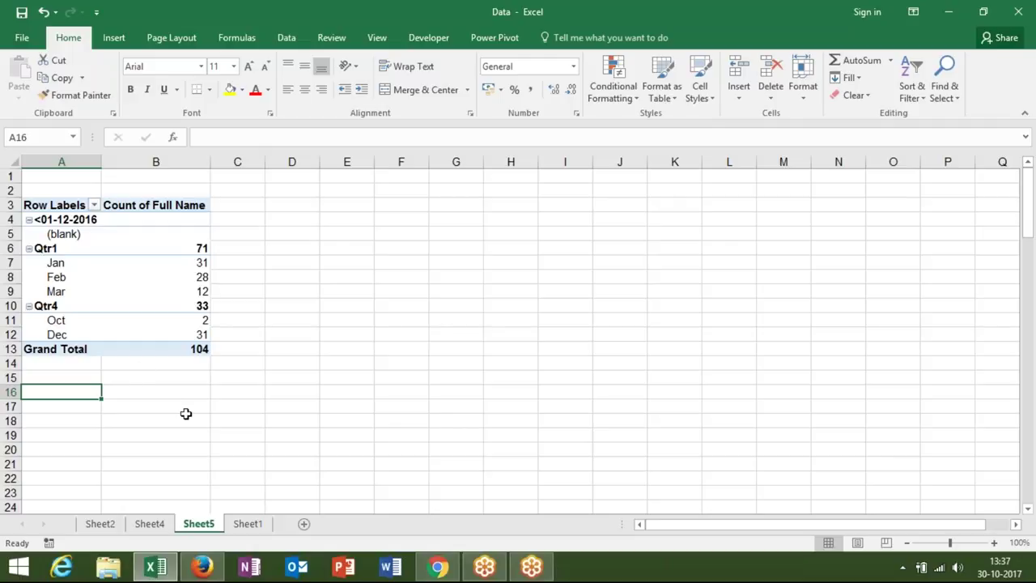
click(258, 526)
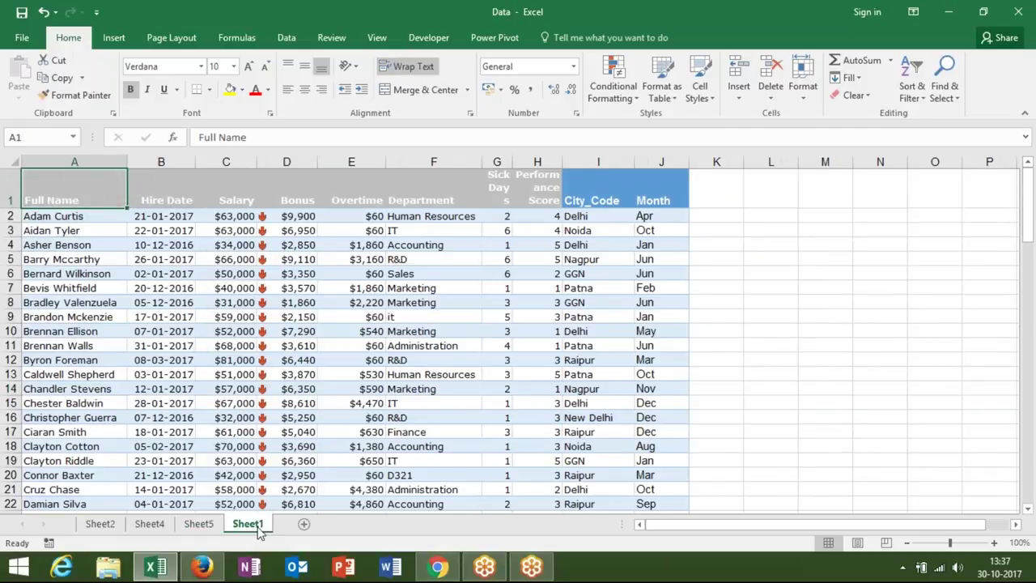
ctrl+click(151, 523)
click(150, 523)
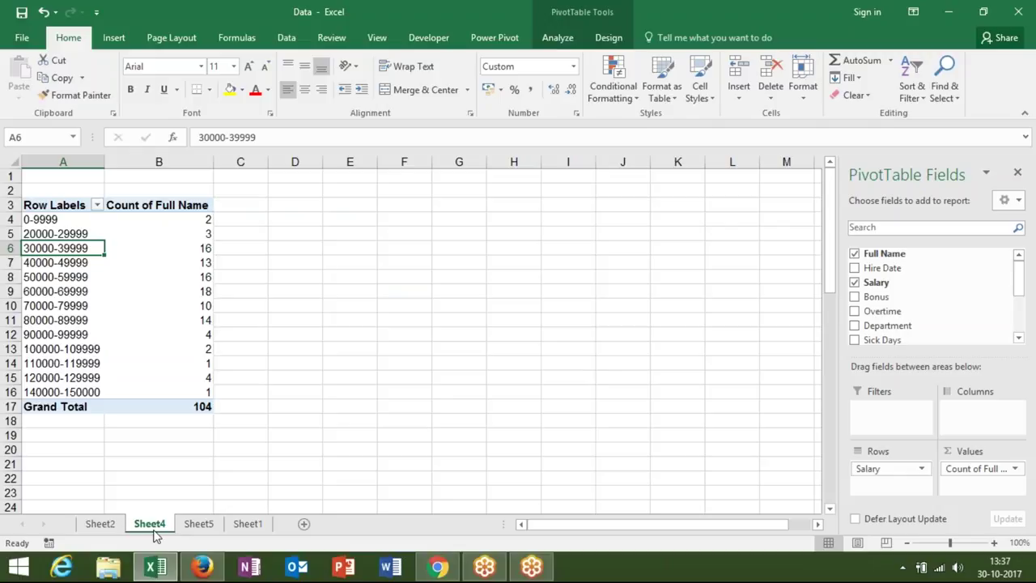
click(203, 259)
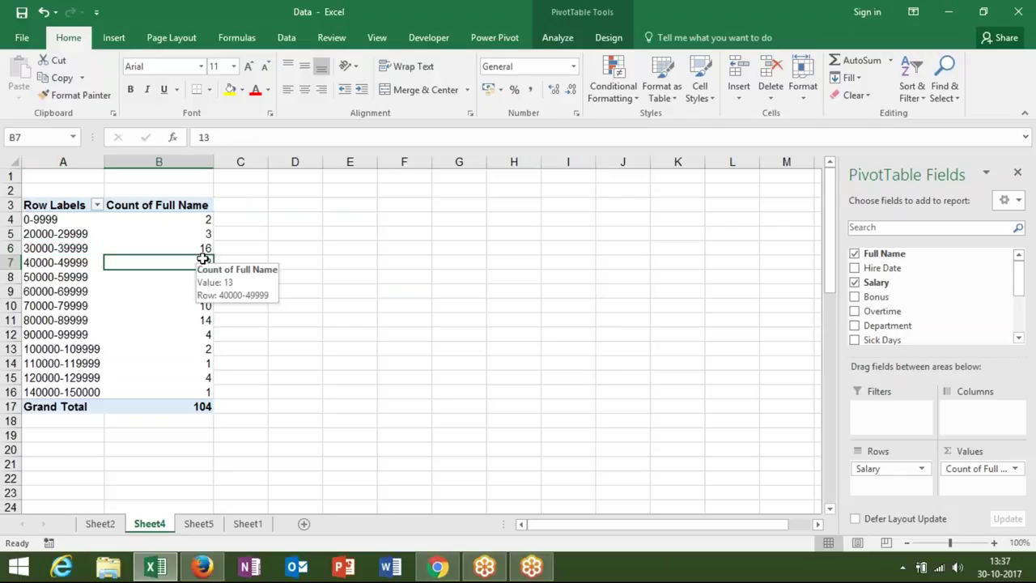
mouse_move(205, 219)
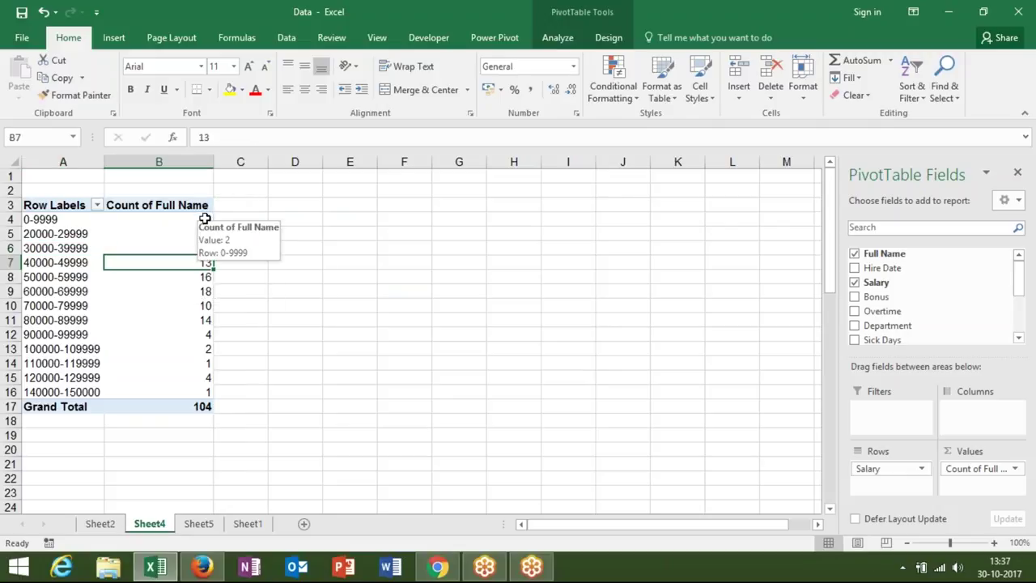
right_click(203, 264)
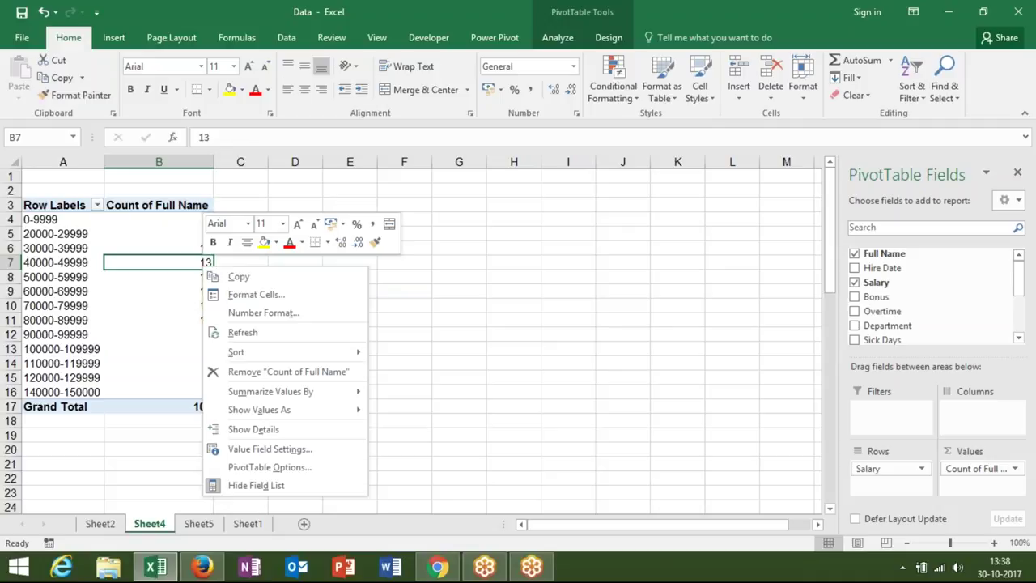
mouse_move(242, 352)
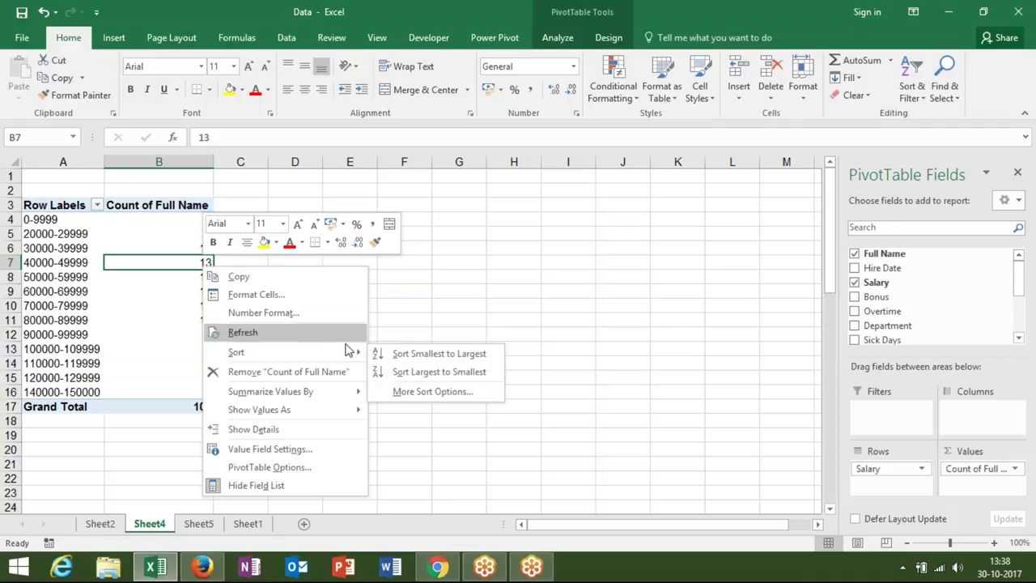
click(399, 356)
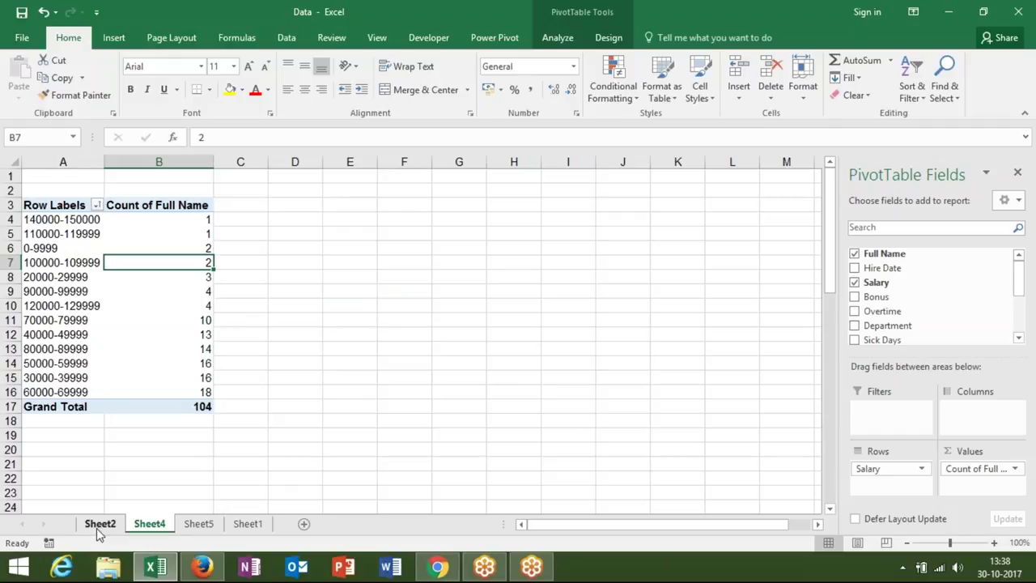
- Sort the Sheet2 department labels A to Z, moving Vendor (33909) to the last row
click(98, 525)
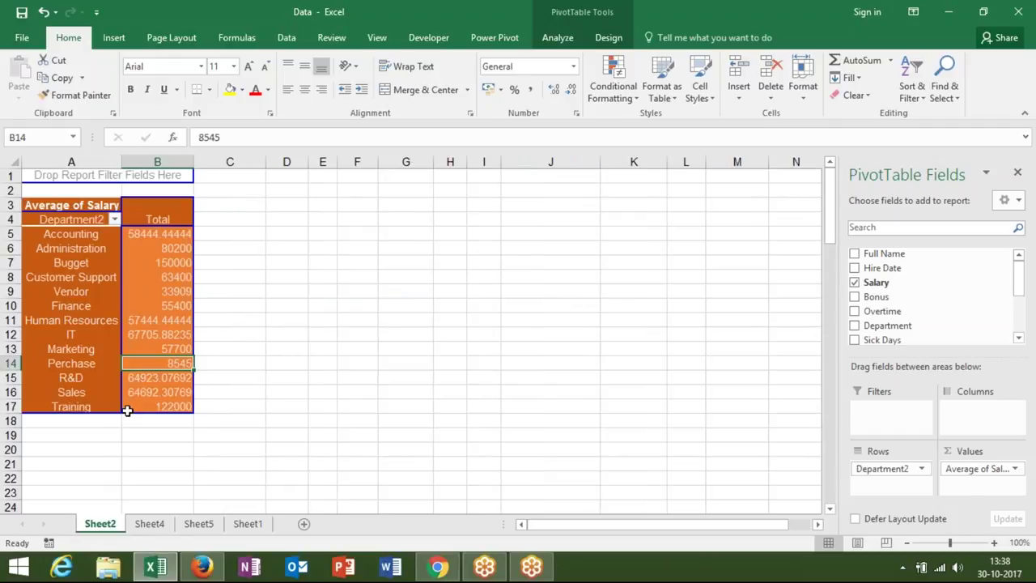
click(85, 235)
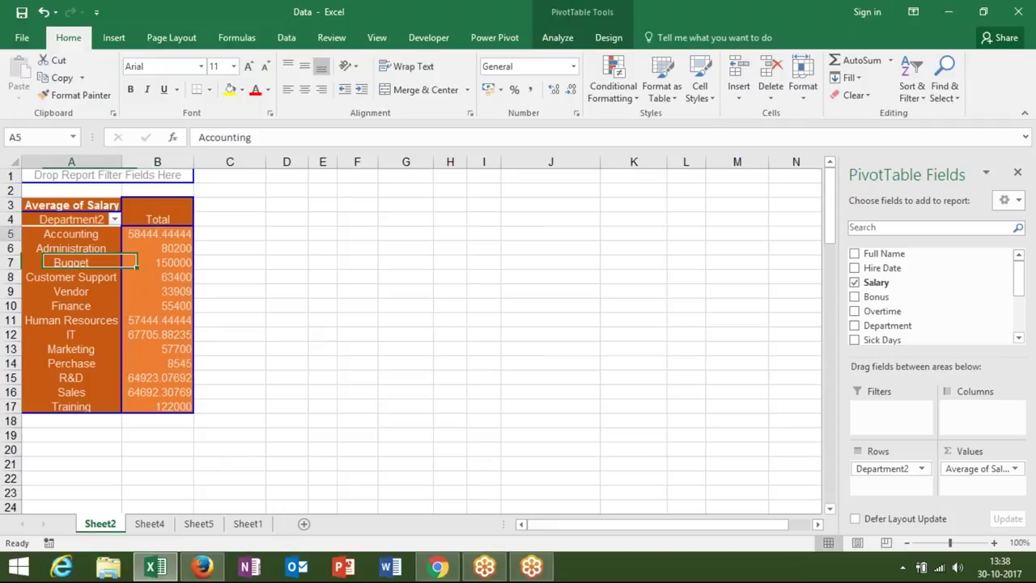
right_click(84, 239)
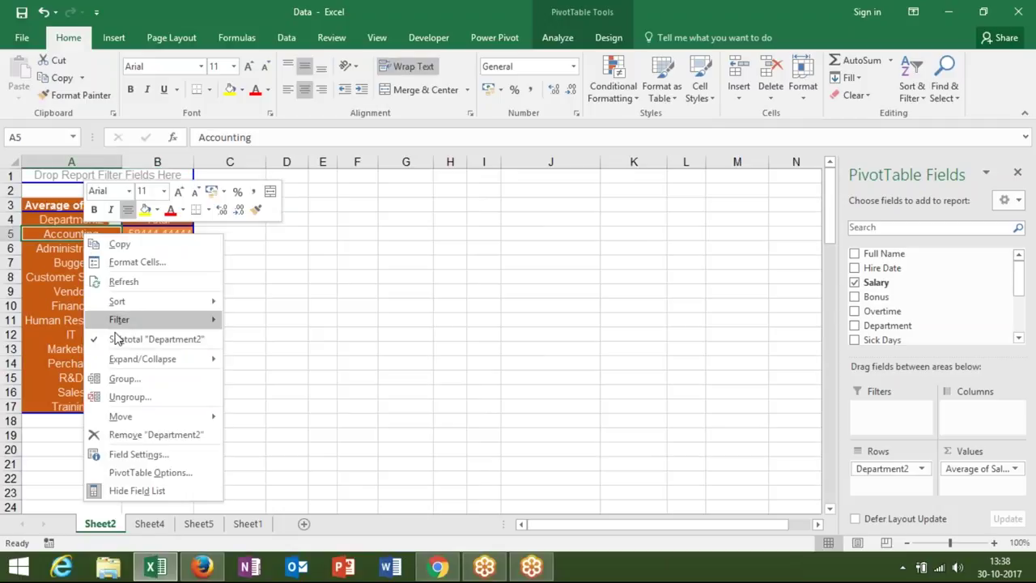
mouse_move(117, 308)
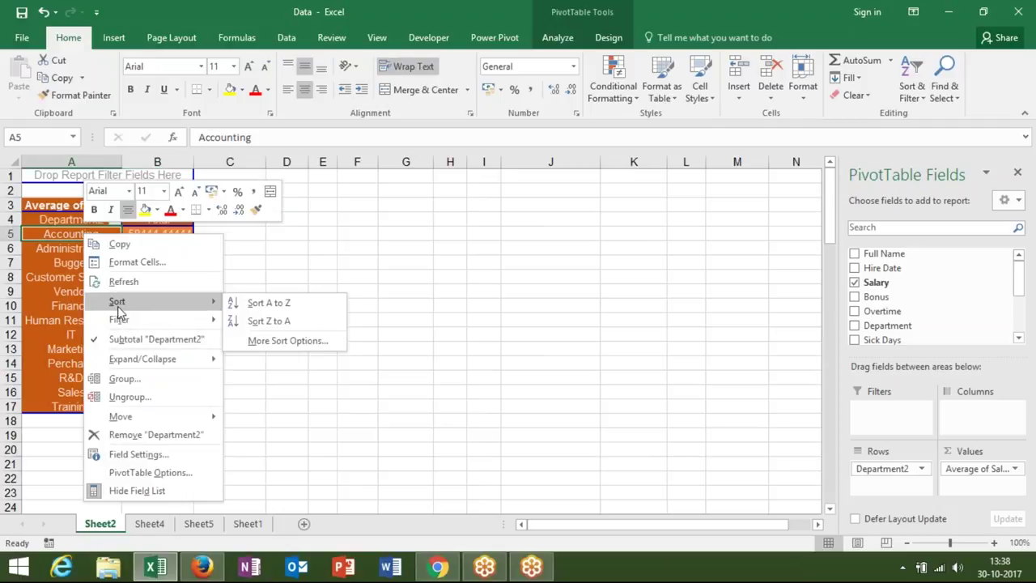
click(273, 306)
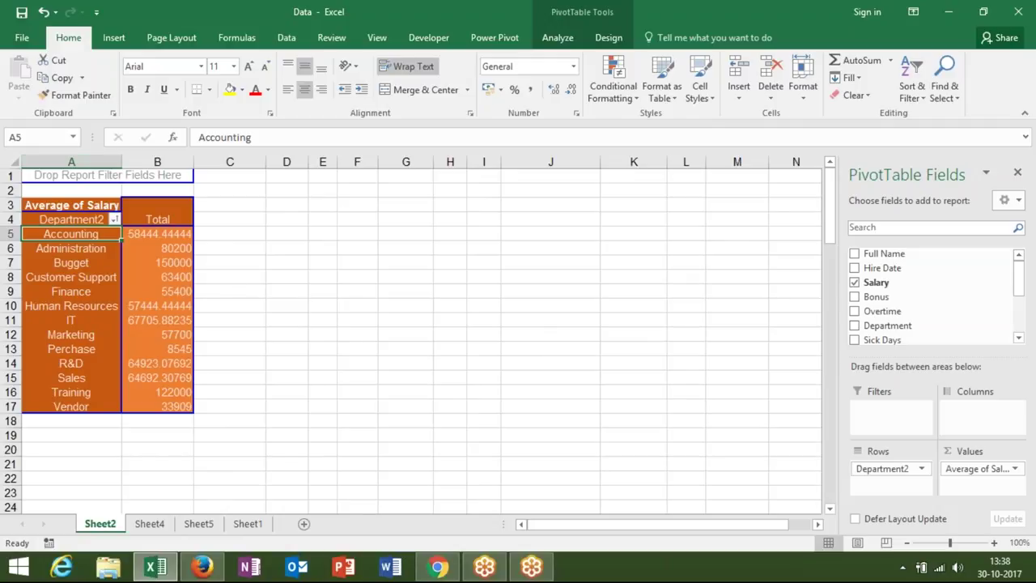
click(114, 219)
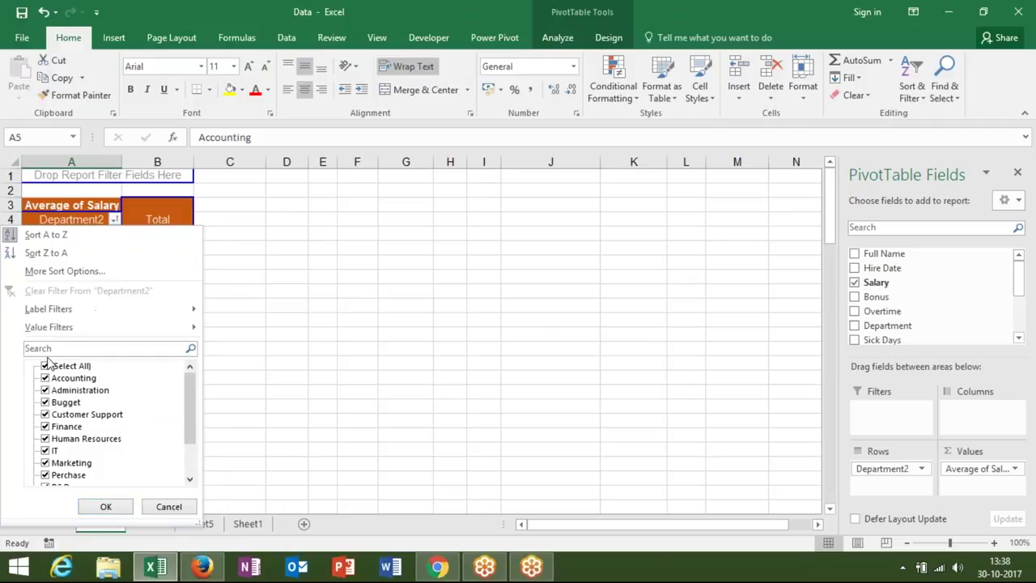
click(46, 366)
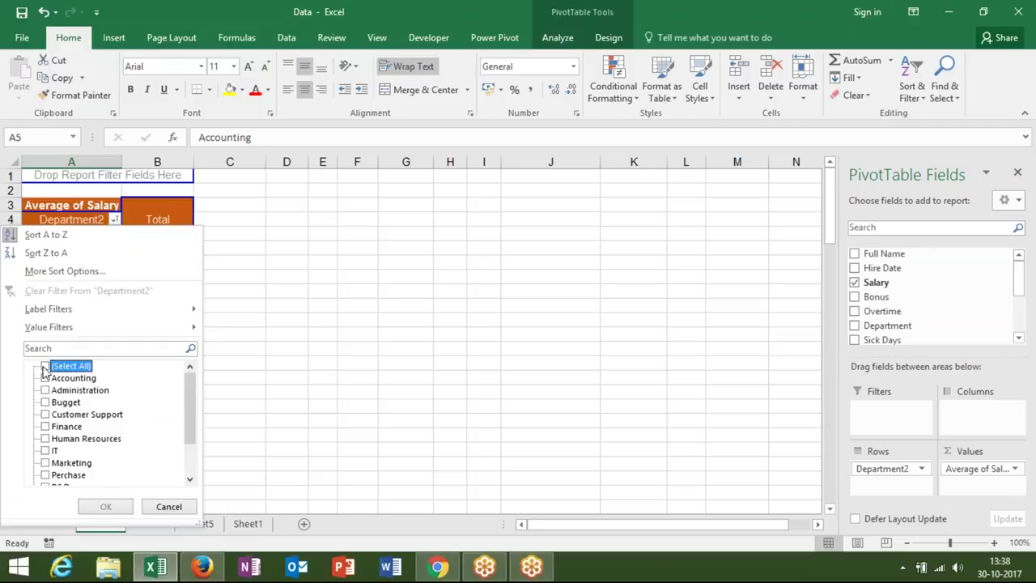
click(45, 450)
click(106, 507)
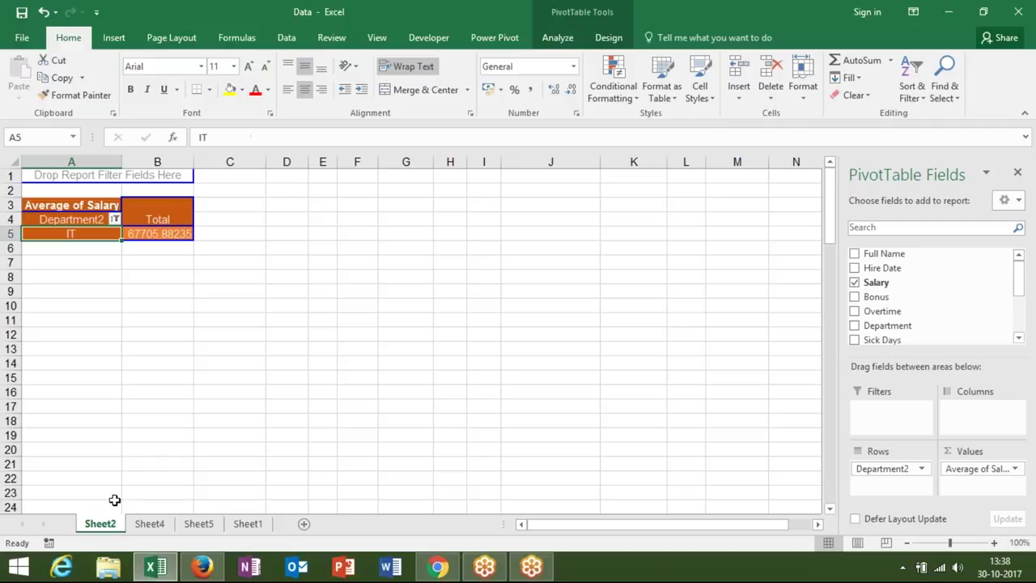
click(115, 219)
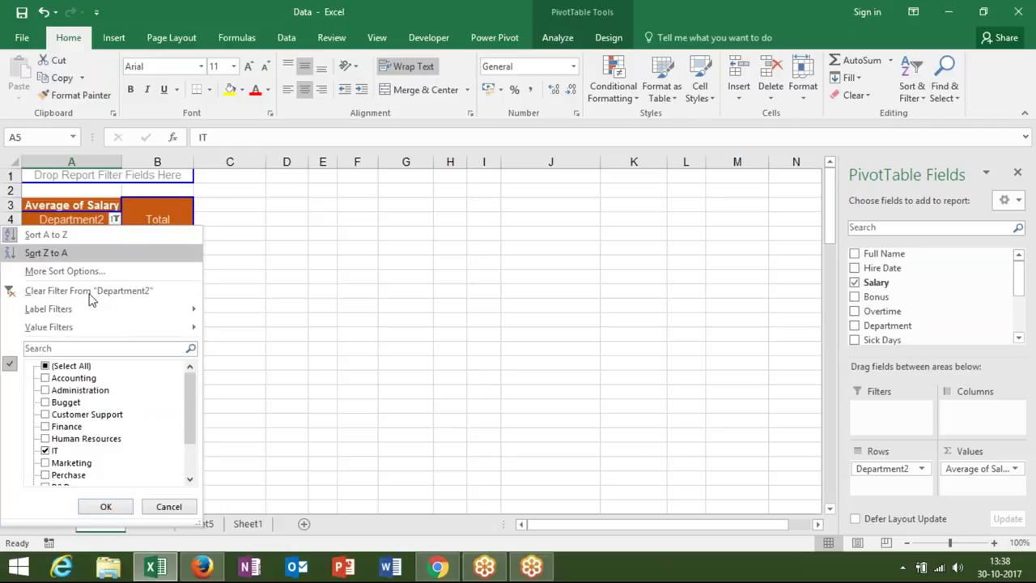
click(48, 365)
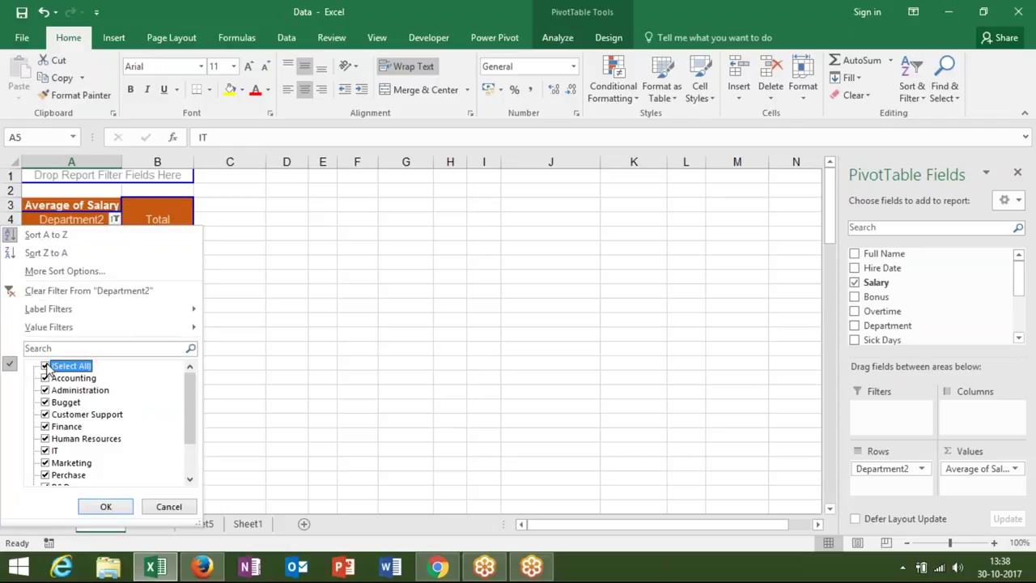
mouse_move(57, 332)
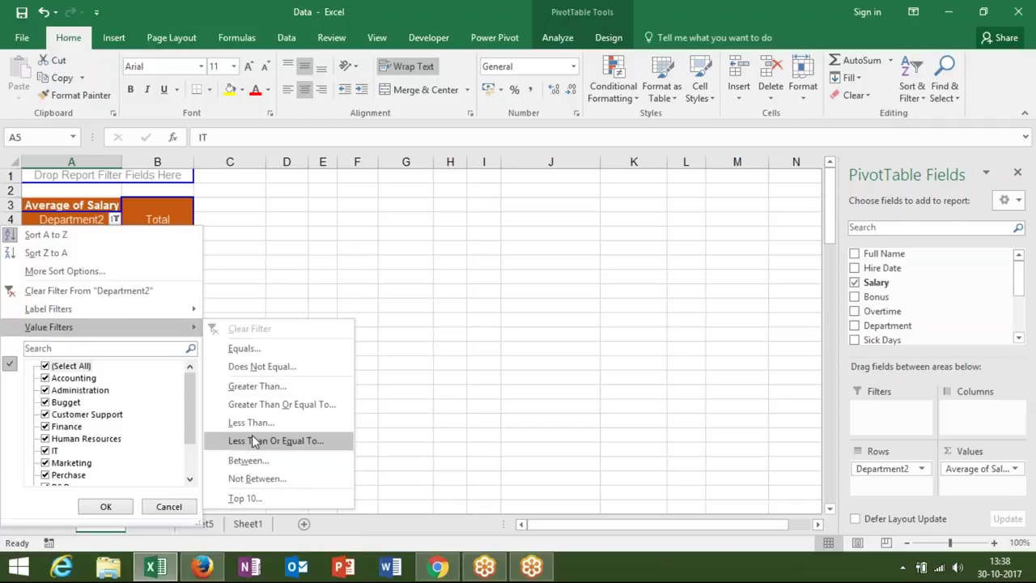
click(245, 496)
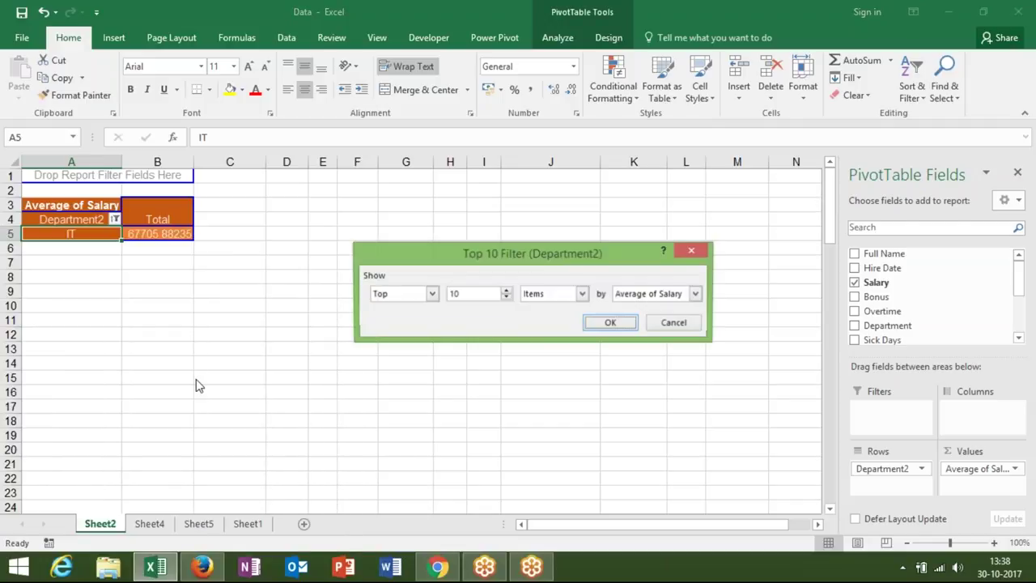
click(613, 322)
click(115, 220)
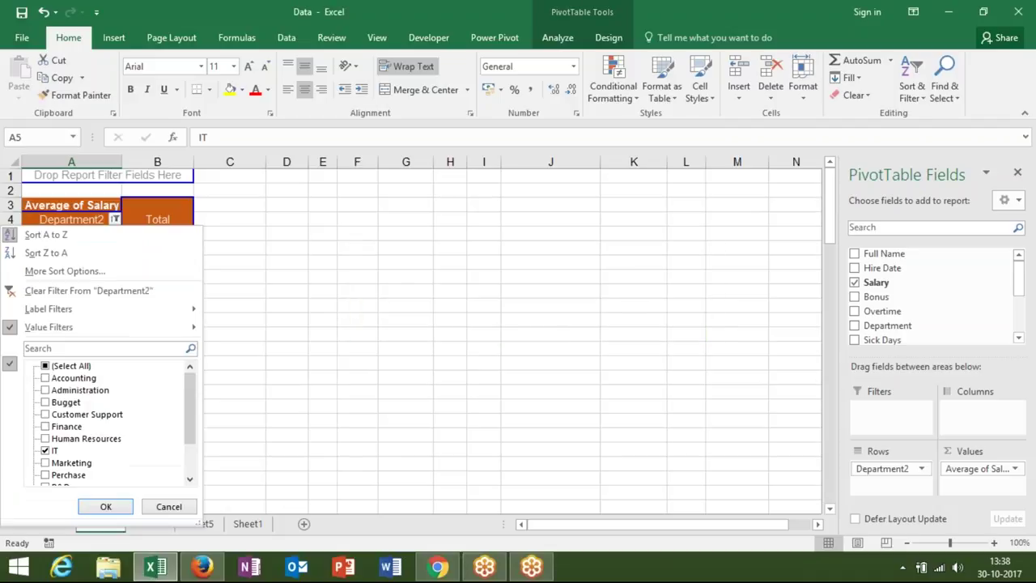
click(75, 291)
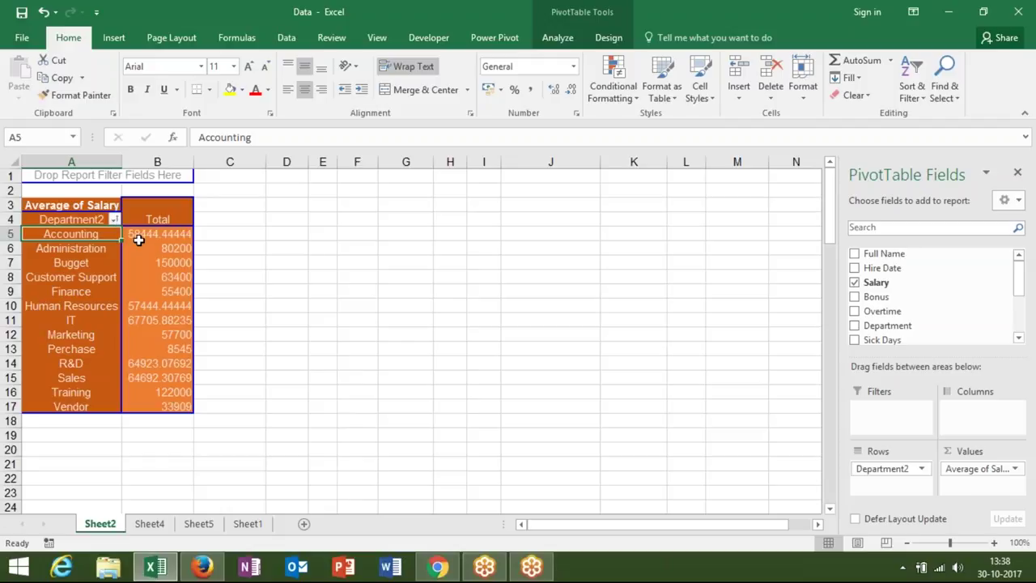
mouse_move(138, 240)
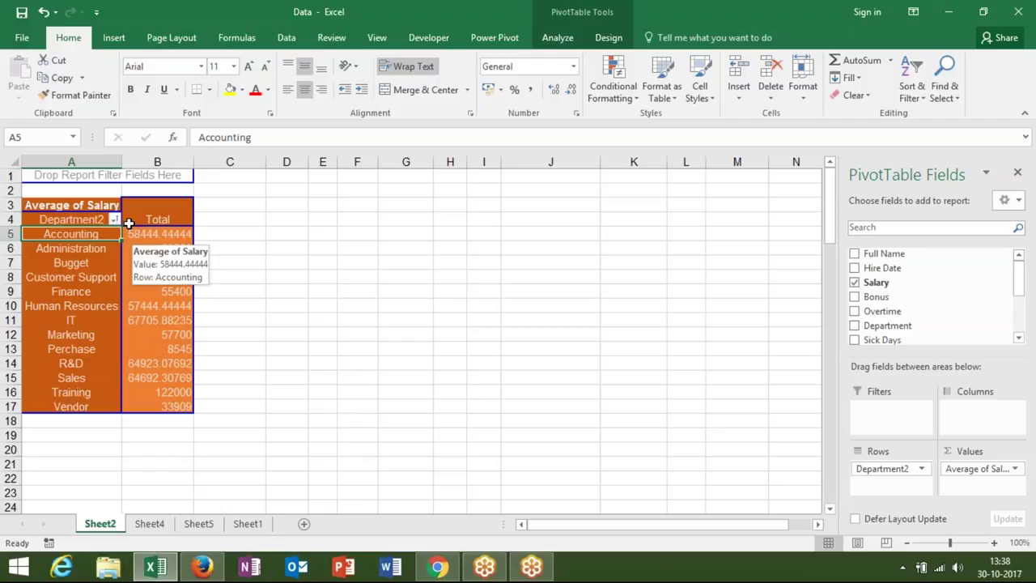
click(114, 219)
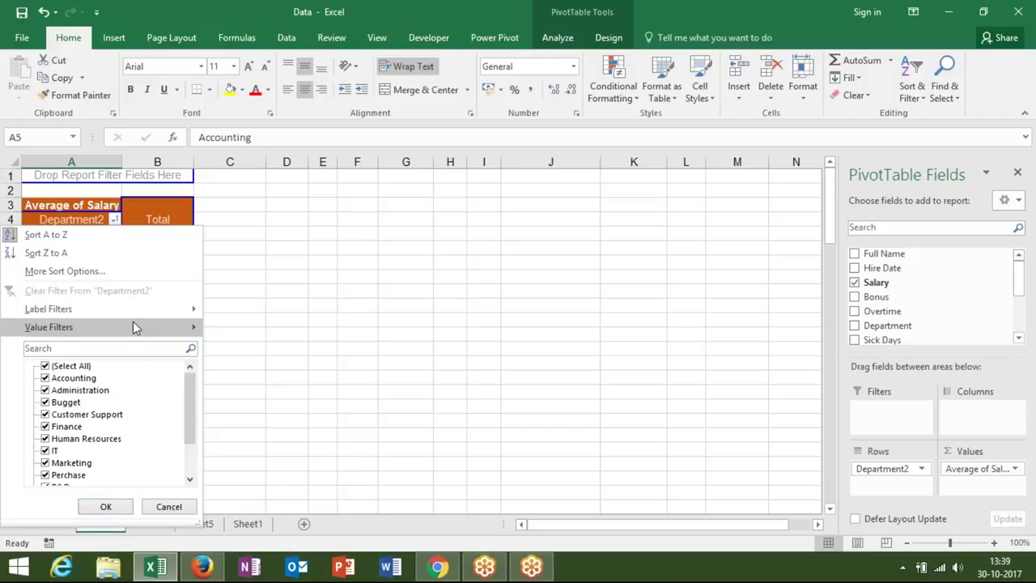
key(Escape)
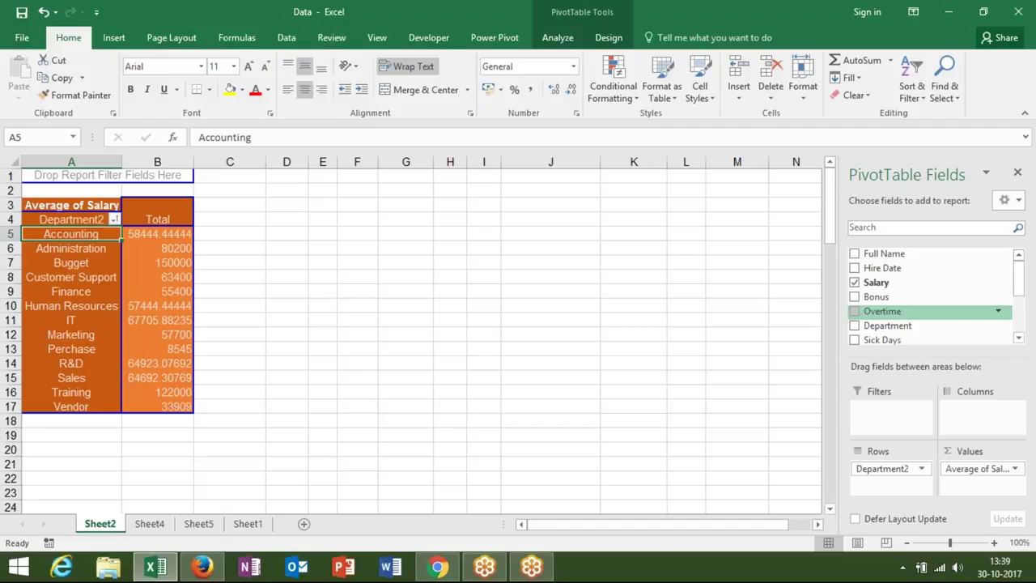
- Add City_Code as a report filter and try filtering to Delhi, then Pune
scroll(1021, 319, down, 2)
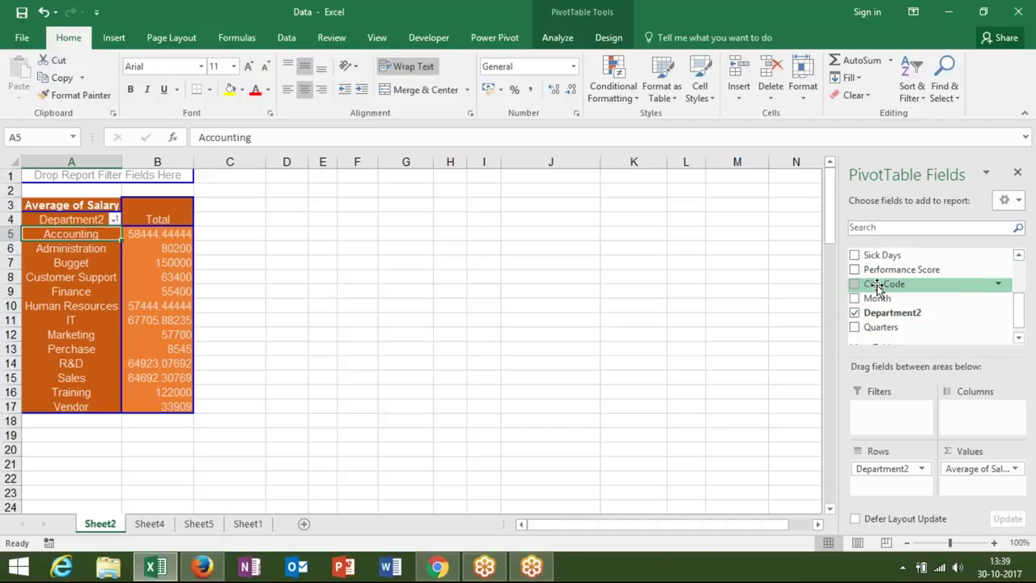
drag(879, 289, 882, 411)
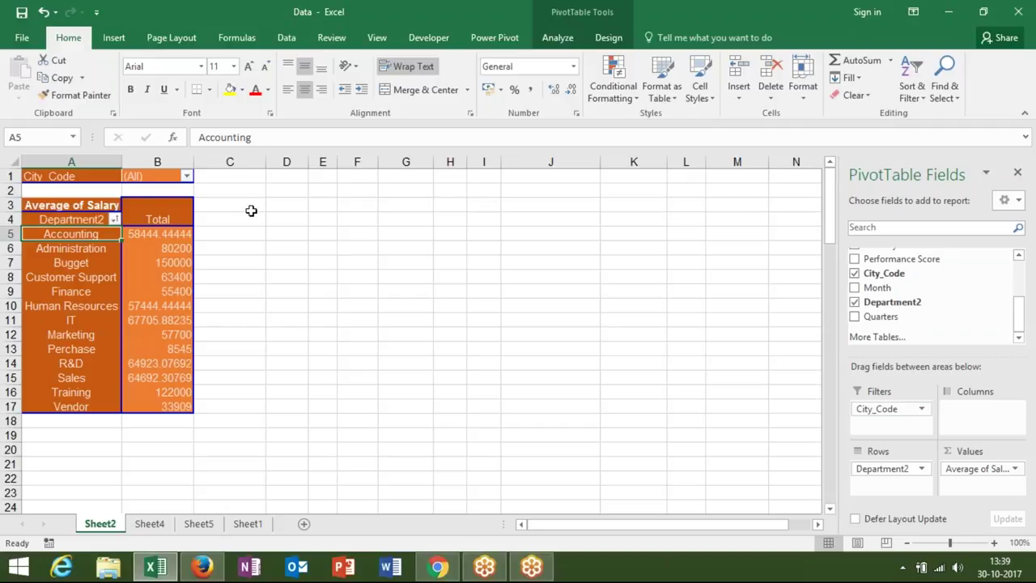
click(187, 176)
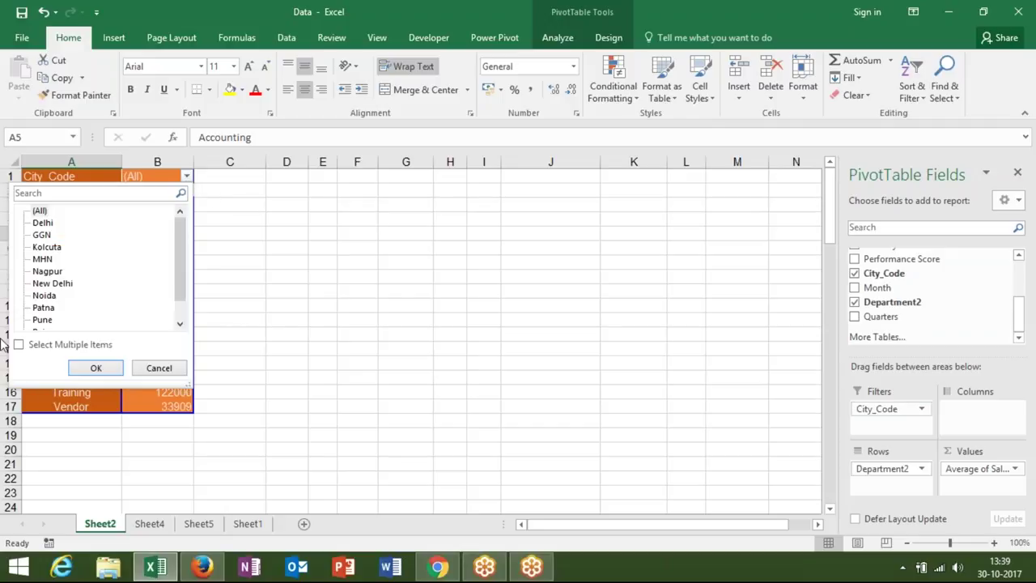
click(44, 223)
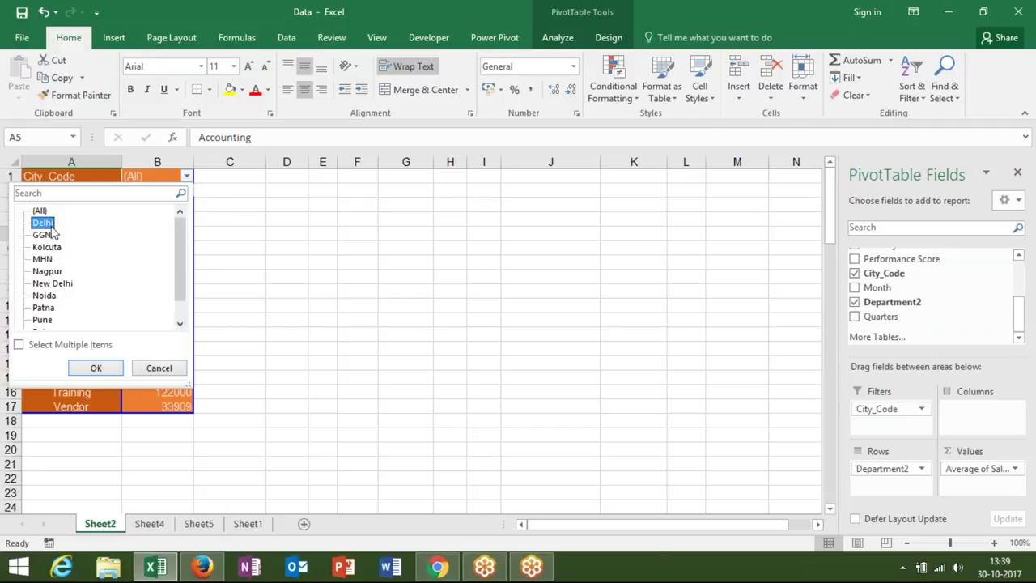
click(94, 368)
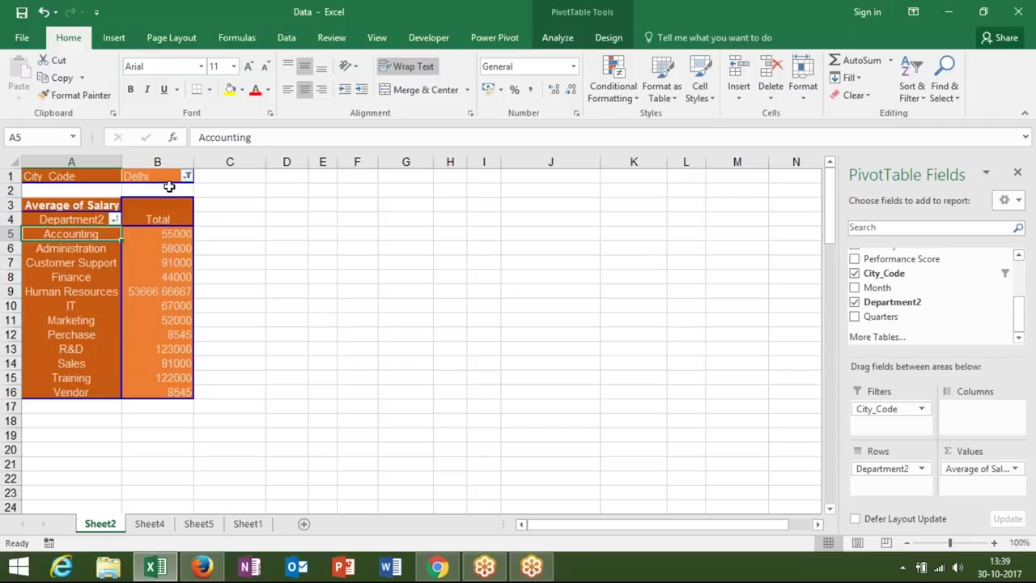
click(186, 176)
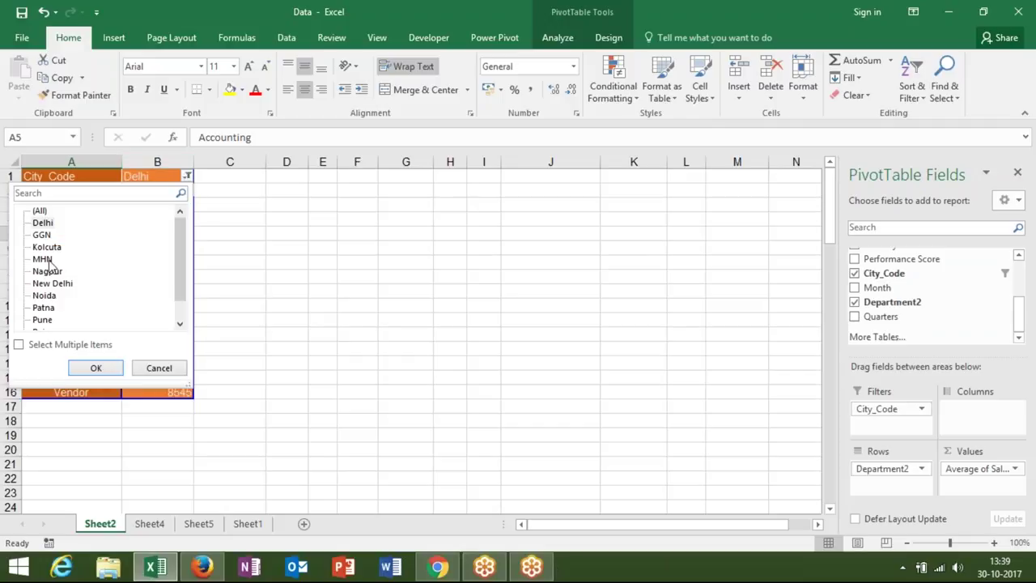
click(42, 320)
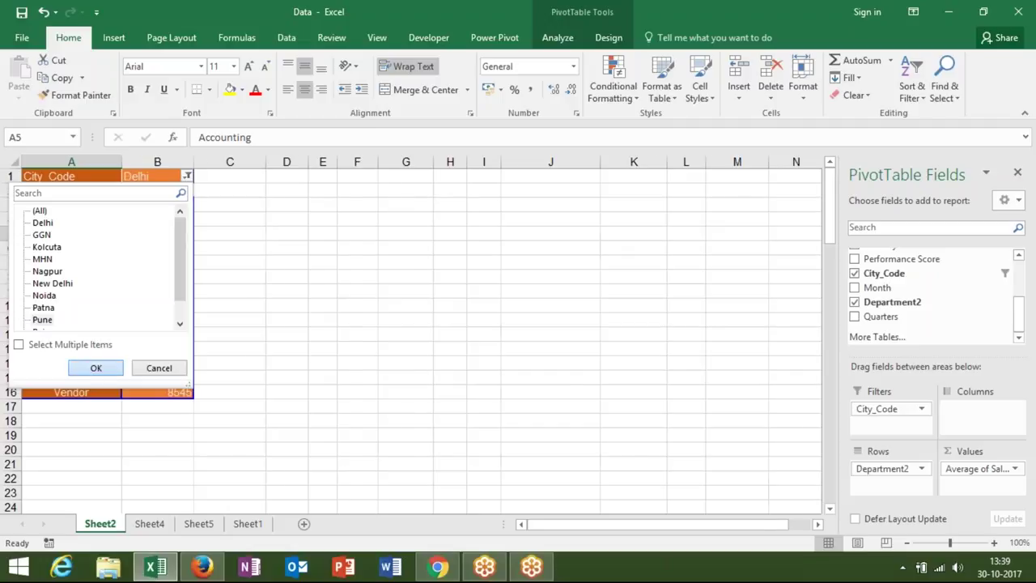
click(92, 368)
- Enable Select Multiple Items in the City_Code filter and check (All) cities
click(159, 176)
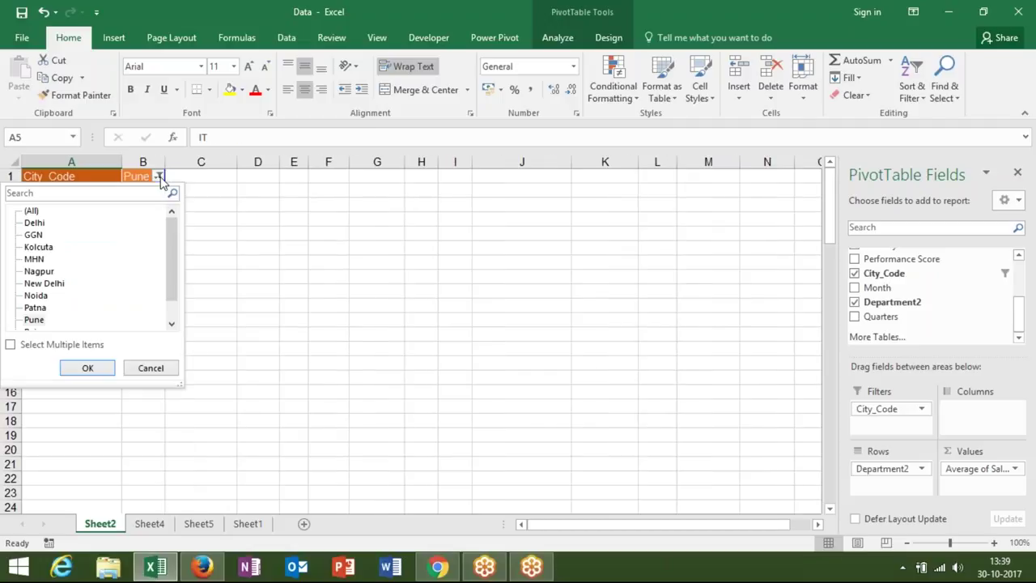
click(70, 346)
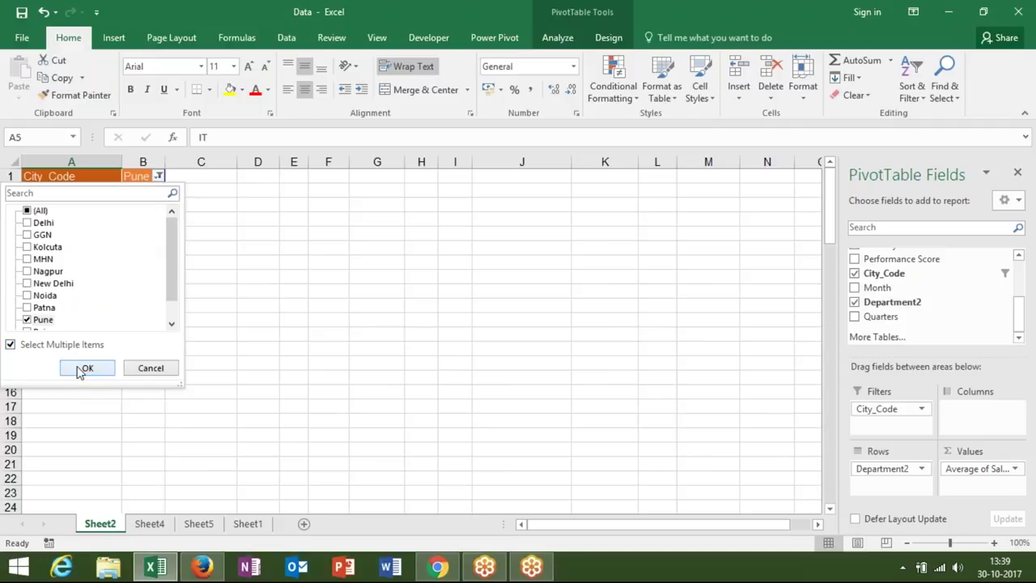
click(27, 210)
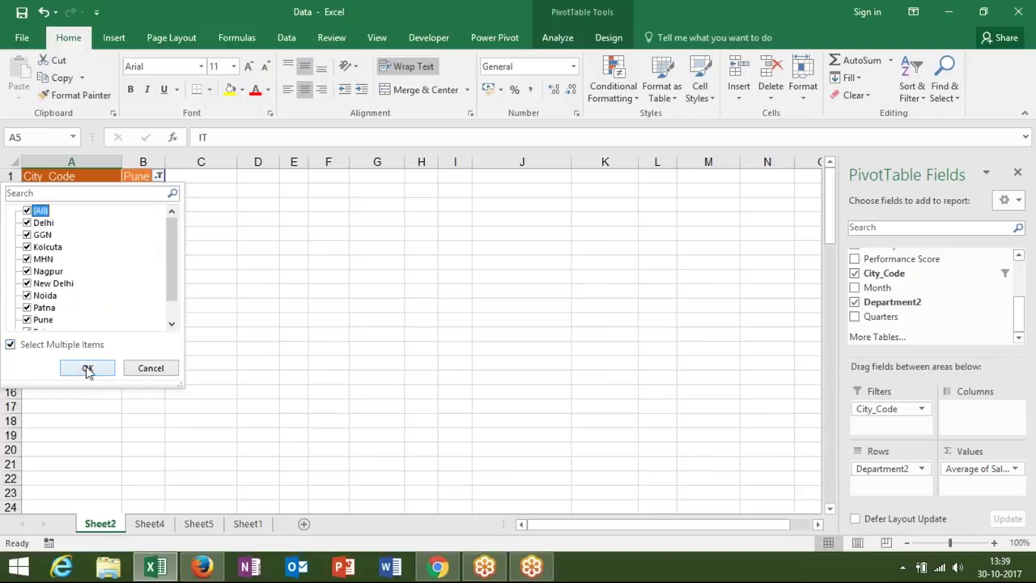
click(86, 367)
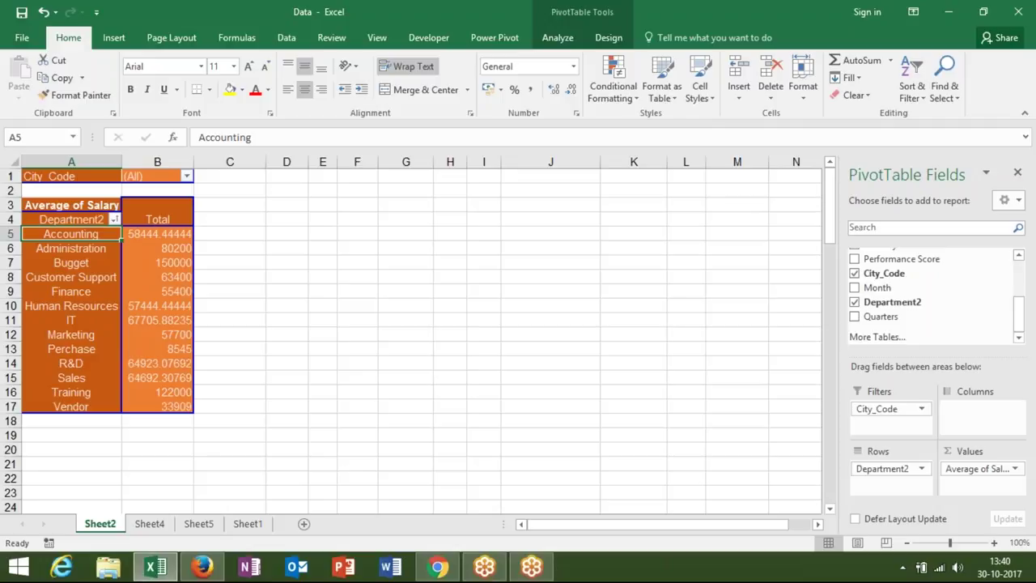
- Go back to Sheet1's employee data and select cell A1 at the top of the table
click(1019, 21)
click(251, 523)
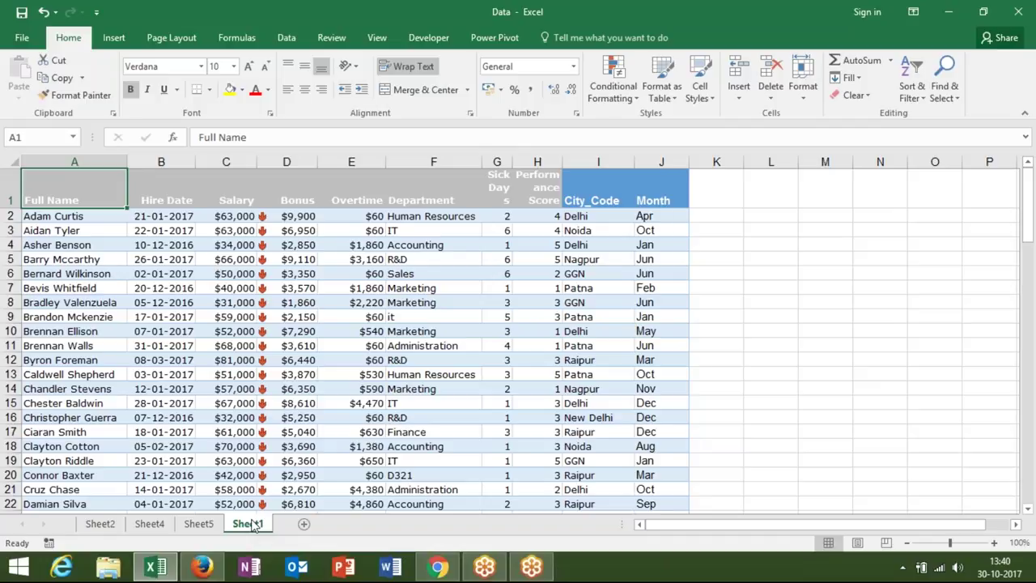
click(241, 461)
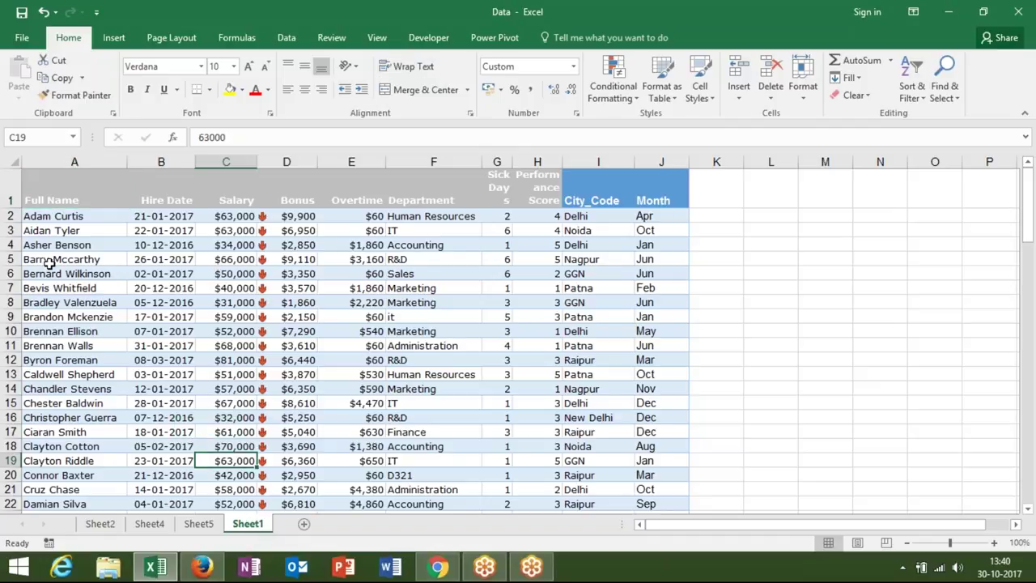
click(71, 190)
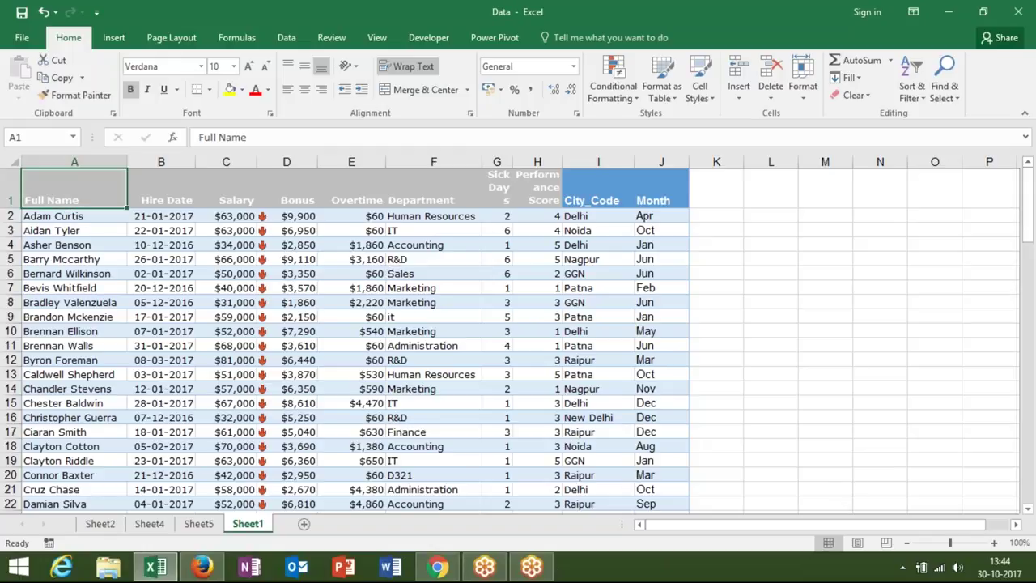
- Insert a new PivotTable from the employee data on a new worksheet
click(114, 39)
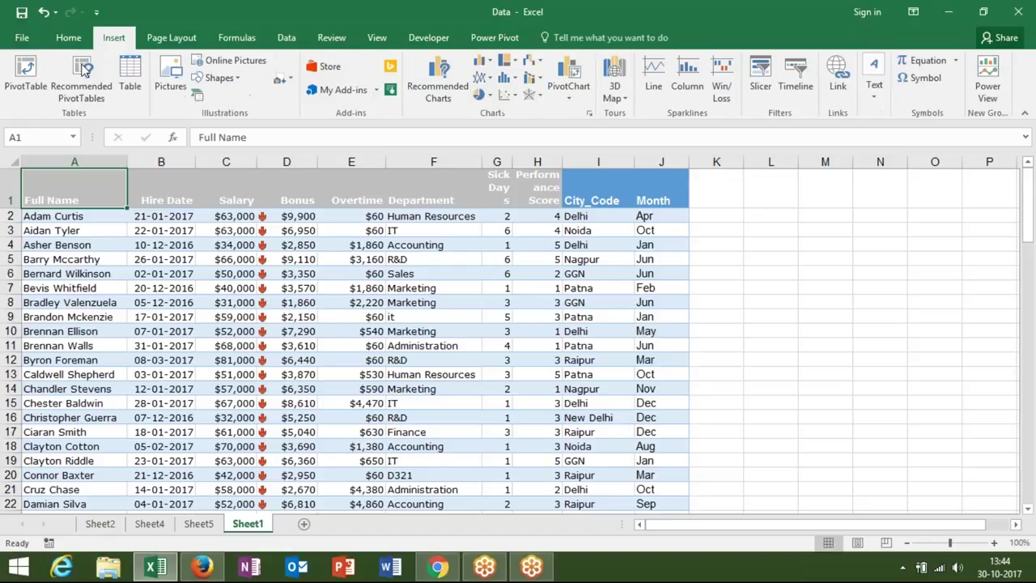
click(39, 81)
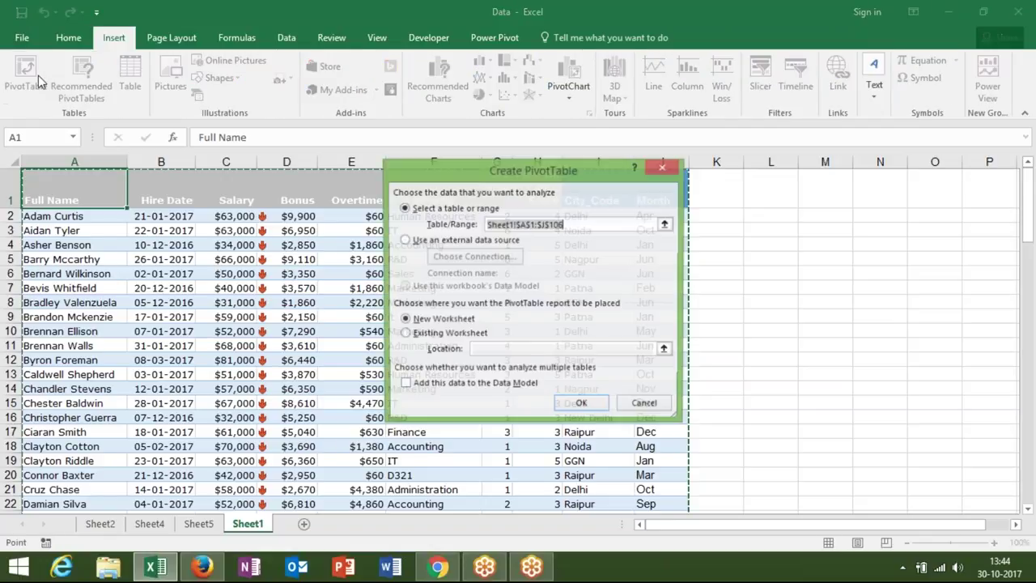
click(582, 406)
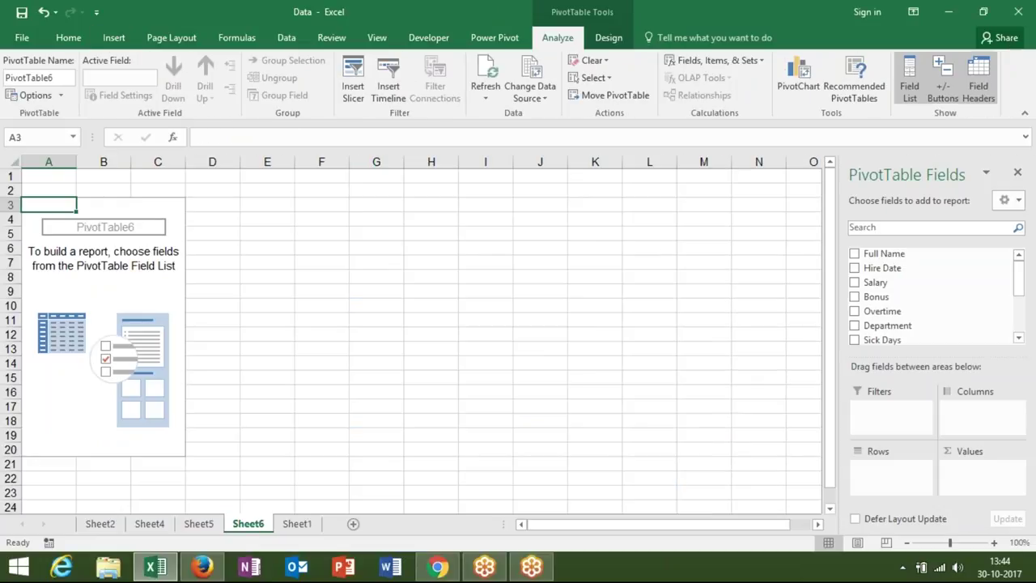
- Put Department in Rows and Sum of Salary in Values, for a 6701090 grand total
click(855, 325)
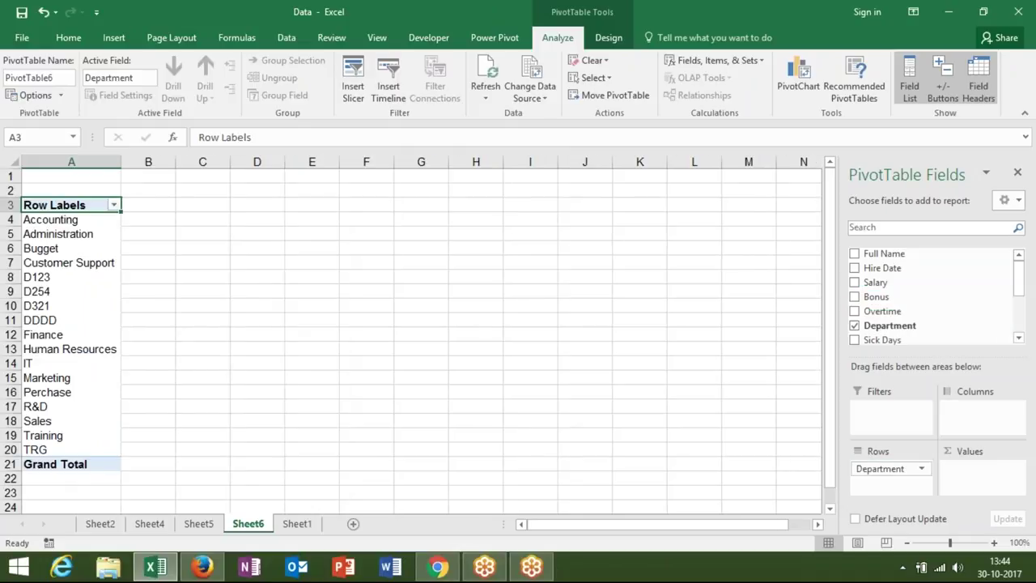
drag(891, 284, 982, 486)
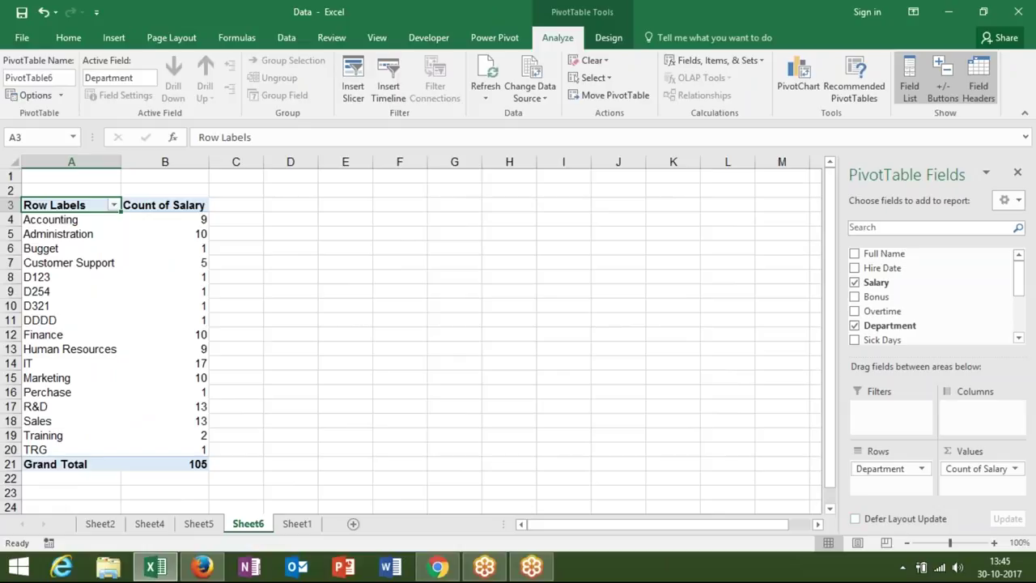
double_click(152, 205)
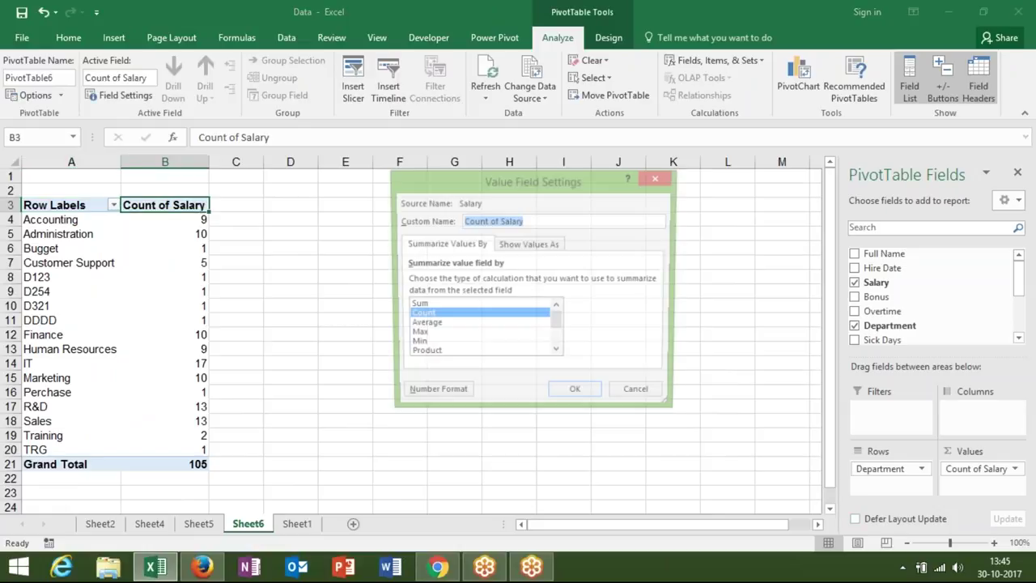
key(Return)
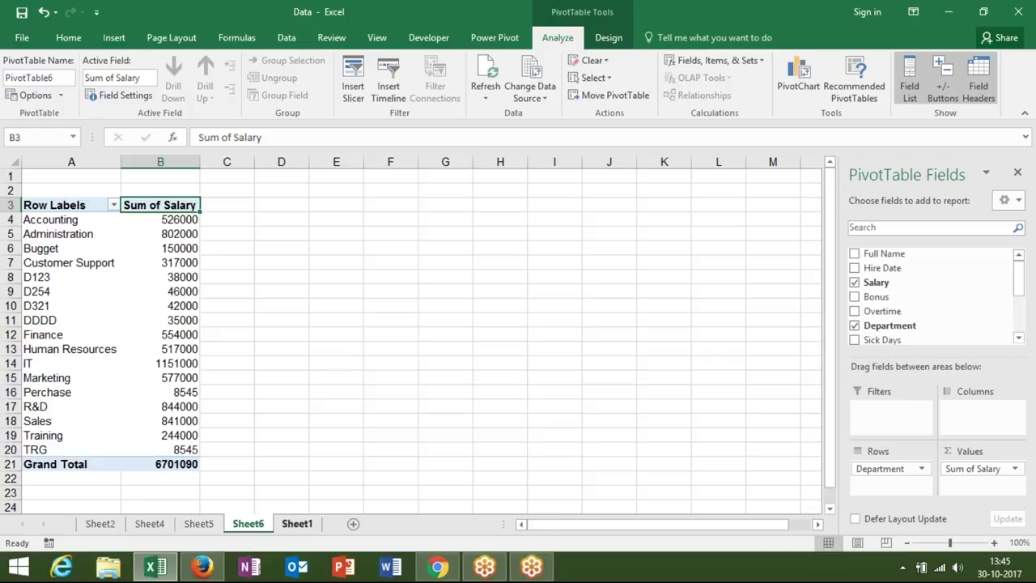
click(296, 524)
- Check Sheet1's last data rows, including the Bugget entry in row 106, then return to Sheet6
click(176, 460)
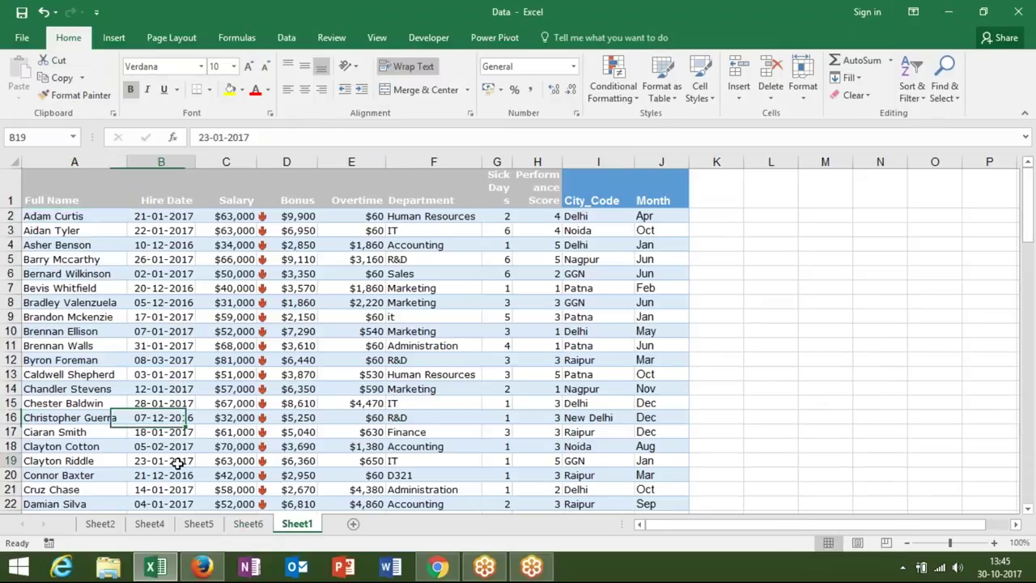
key(ctrl+Down)
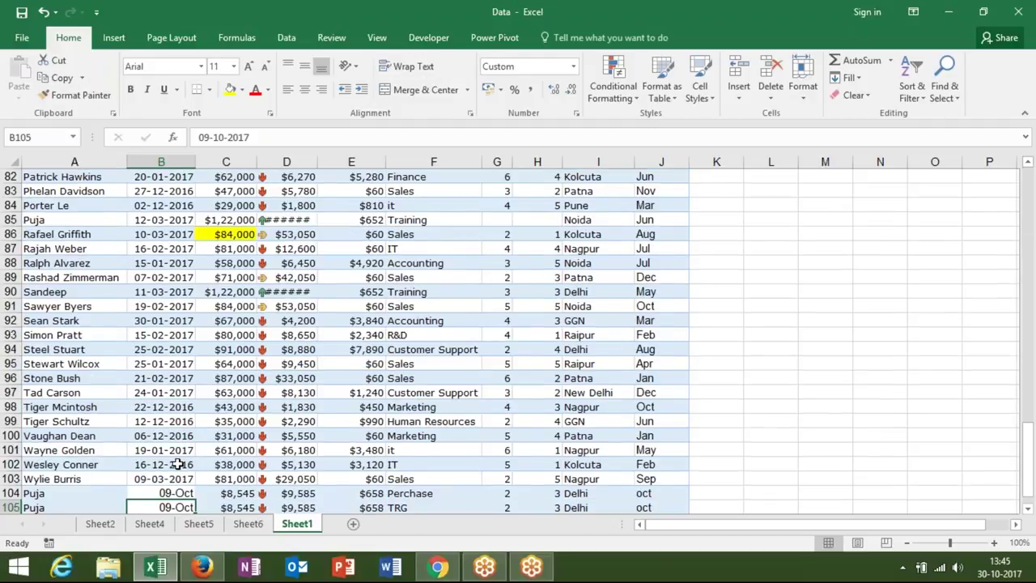
key(Down)
key(Down)
key(Right)
key(Right)
key(Up)
key(Up)
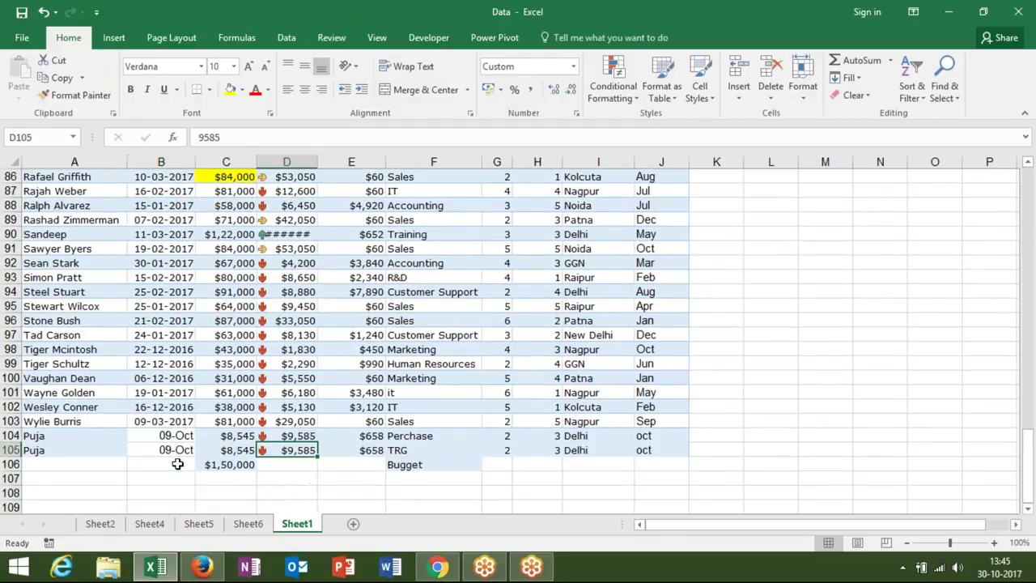
key(Right)
key(Right)
key(Down)
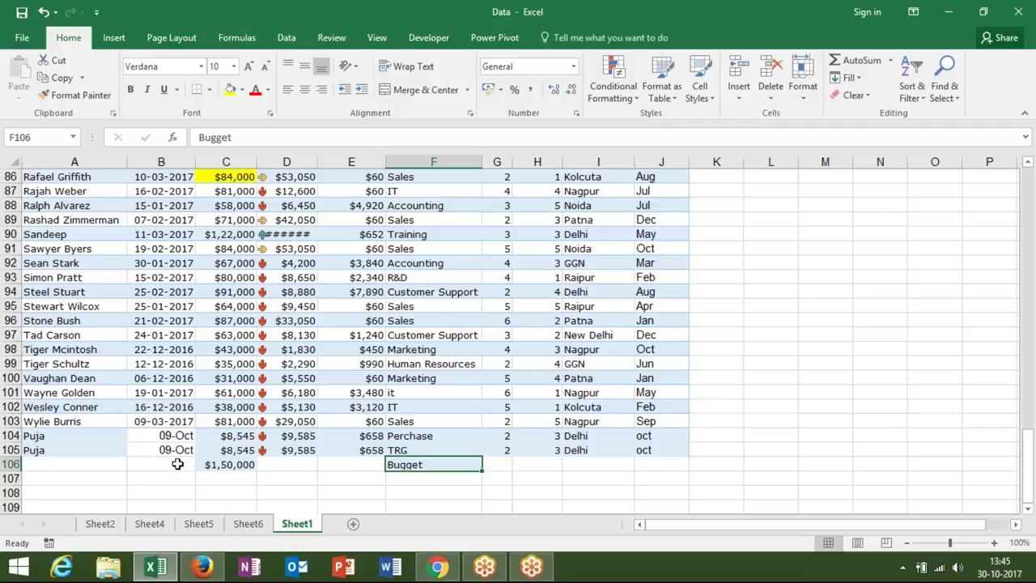
click(256, 530)
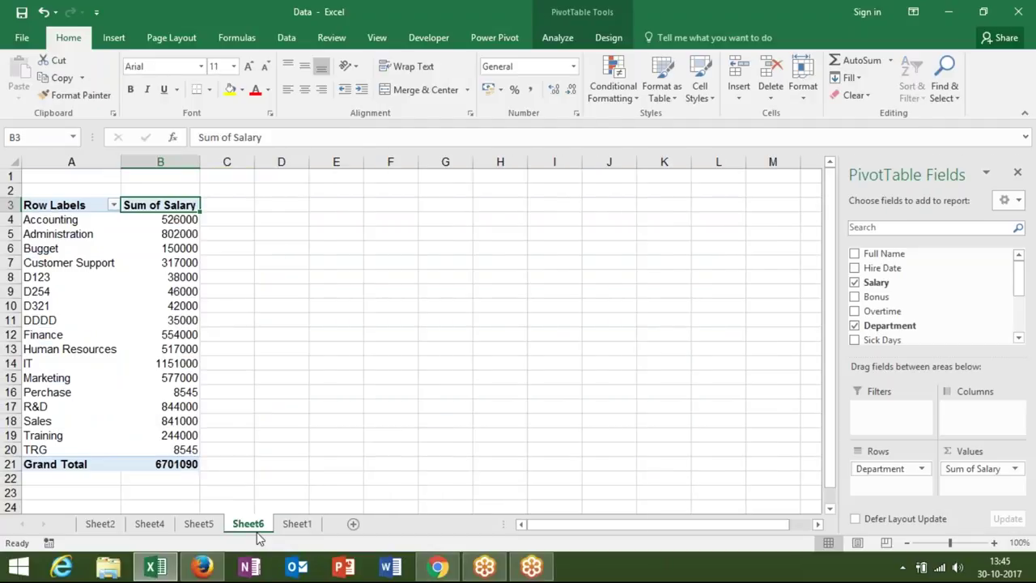
- Move Bugget to the end of the pivot's department list, its 150000 total just above Grand Total
click(189, 247)
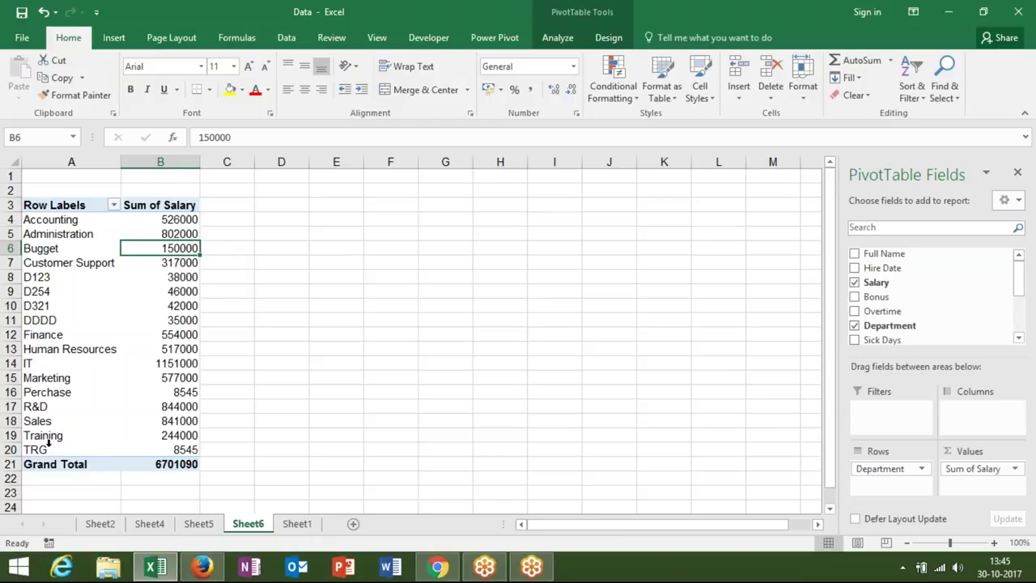
click(63, 250)
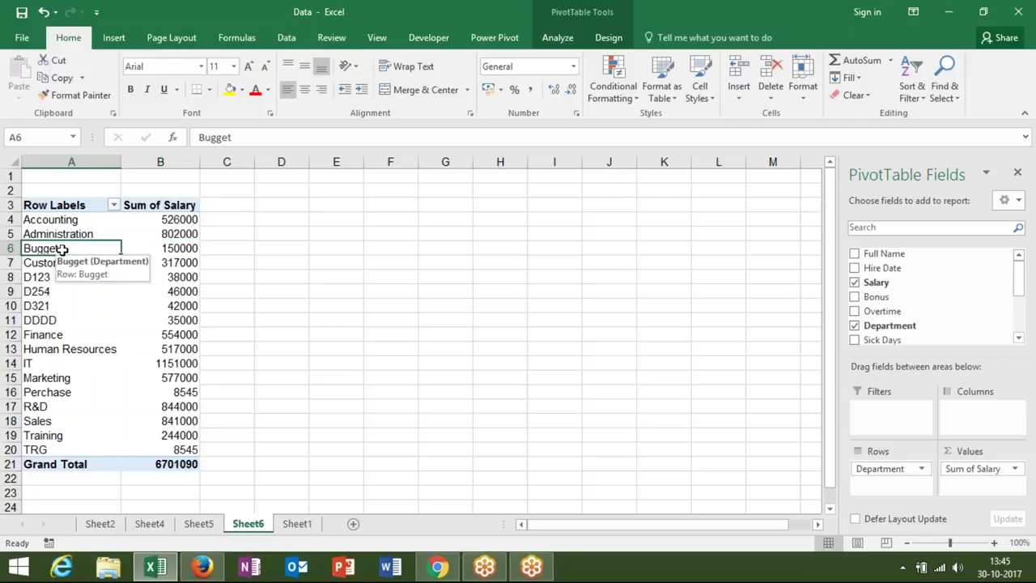
right_click(63, 250)
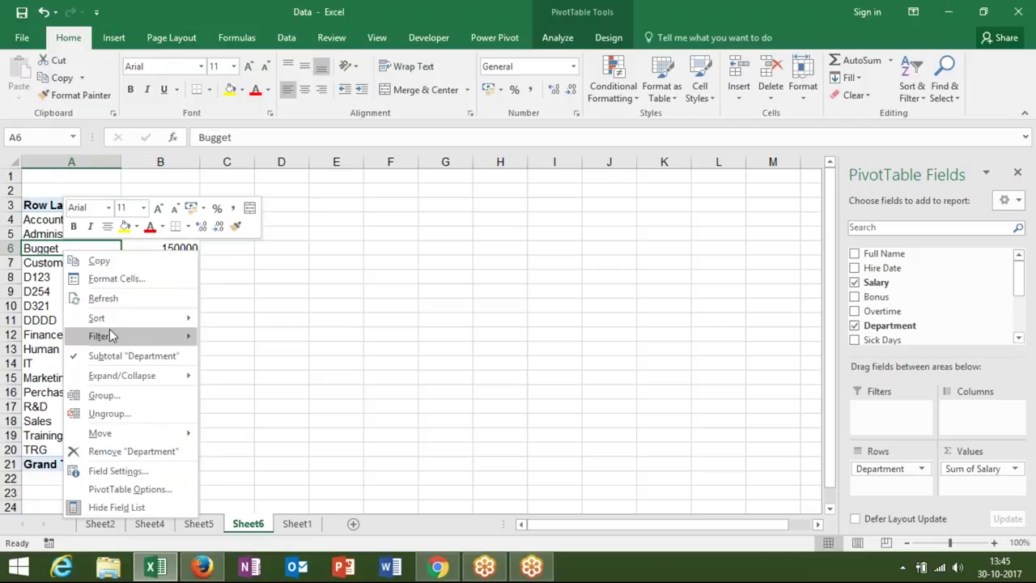
click(168, 435)
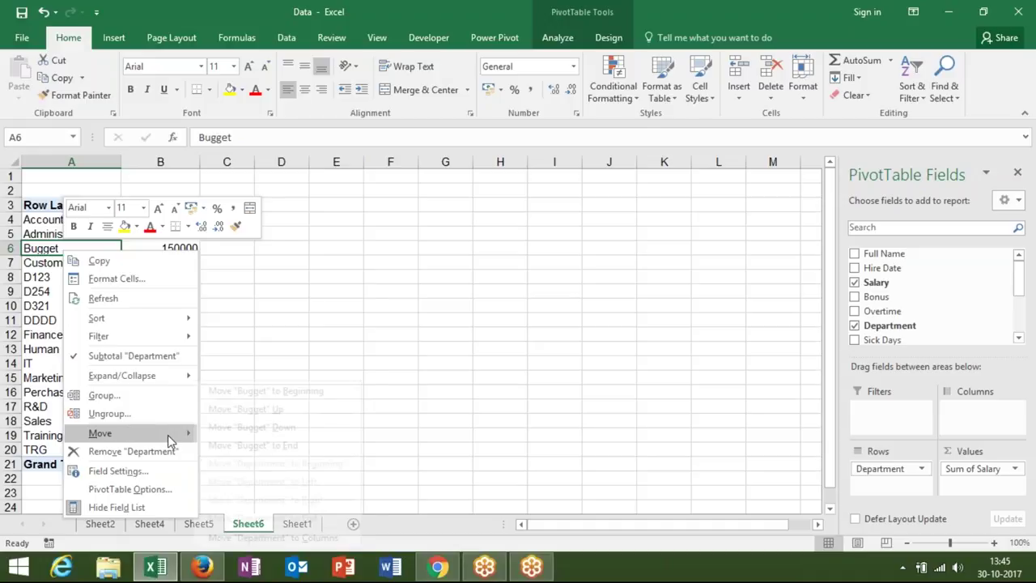
click(266, 445)
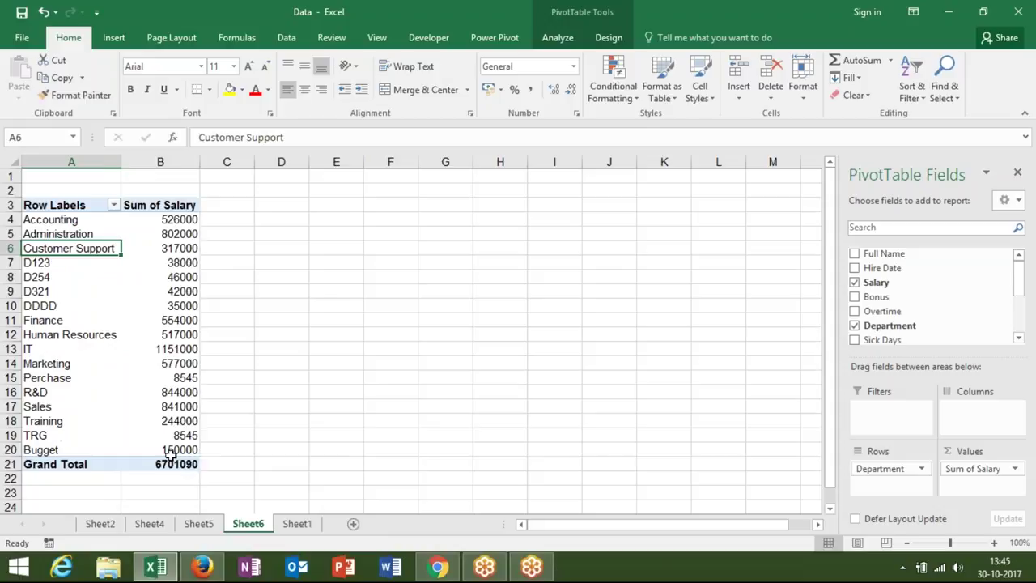
click(170, 450)
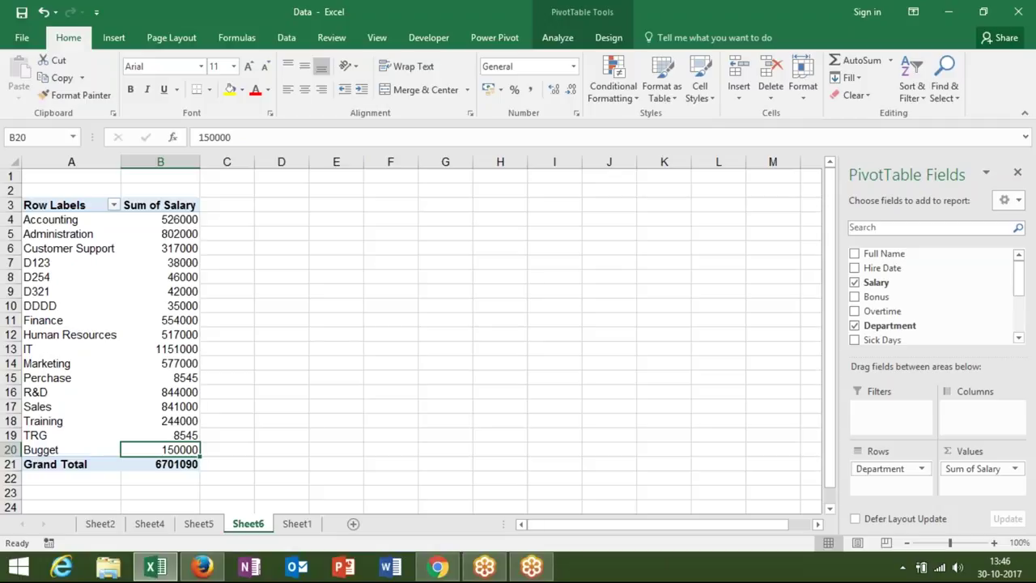
click(176, 428)
click(175, 448)
mouse_move(188, 463)
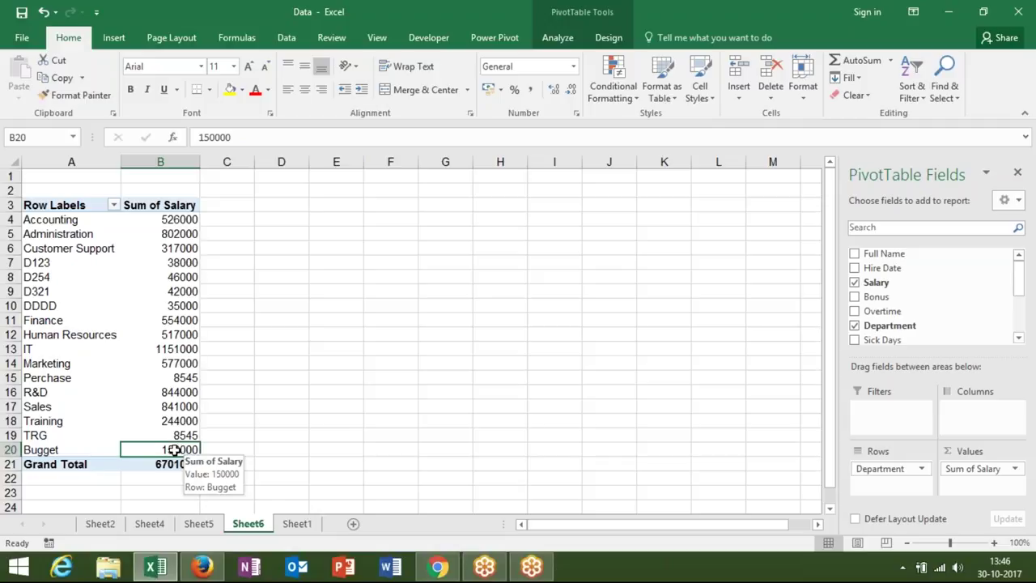
- Change the Bugget salary in Sheet1 cell C106 from 150000 to 1500000
click(289, 524)
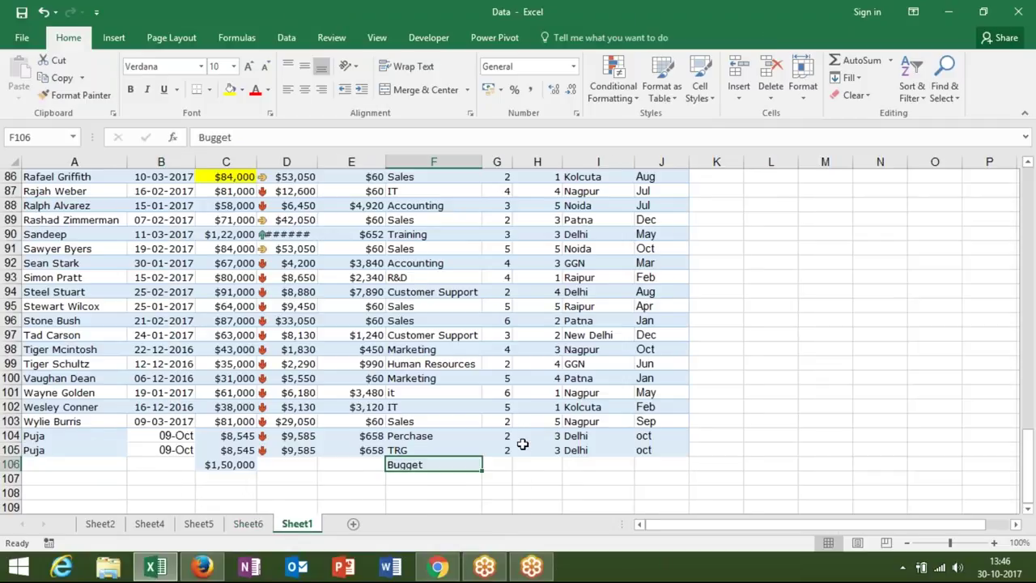
double_click(249, 466)
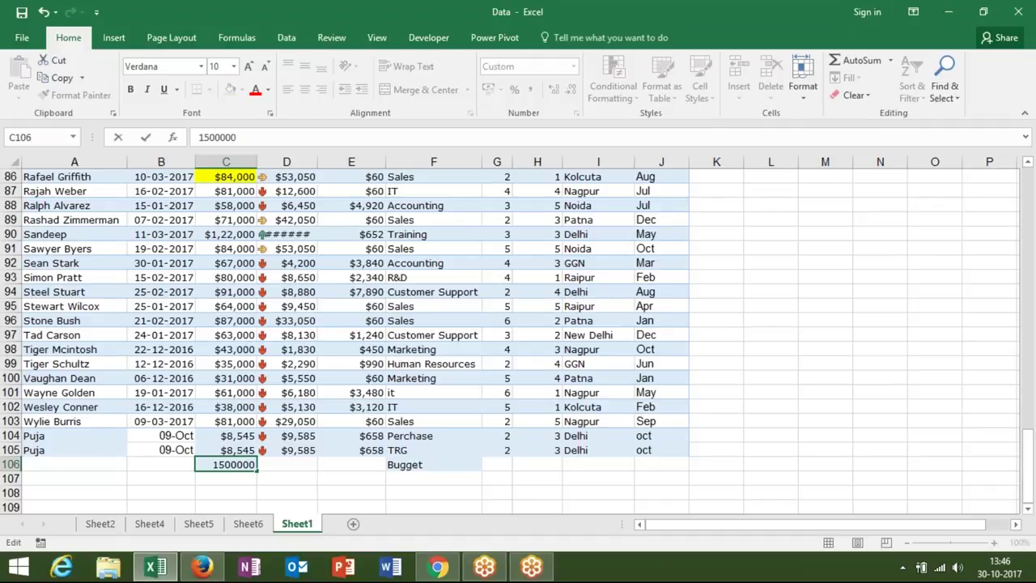
key(Return)
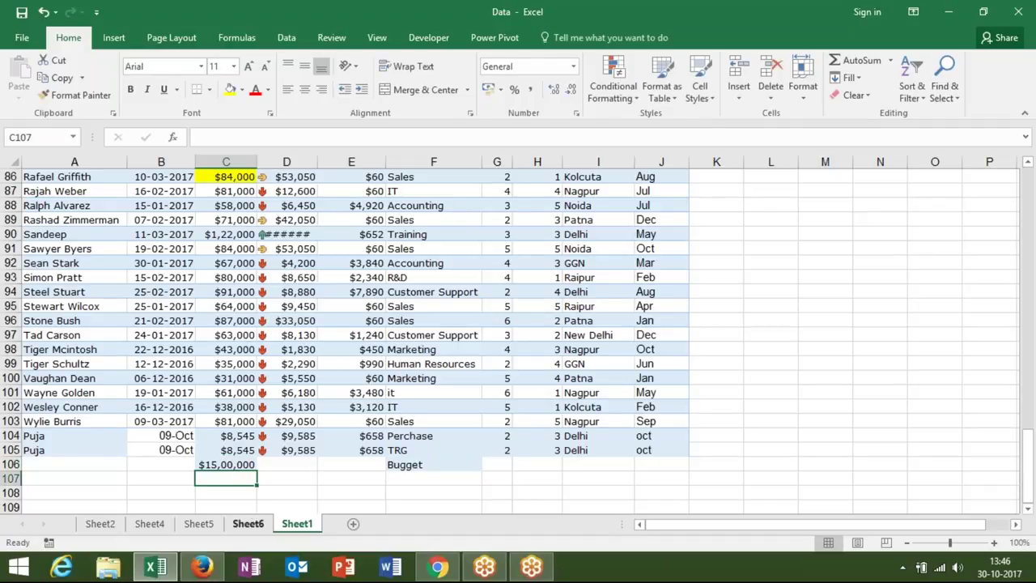
- Refresh the Sheet6 pivot so Bugget shows 1500000 and the grand total 8051090
click(248, 524)
right_click(186, 366)
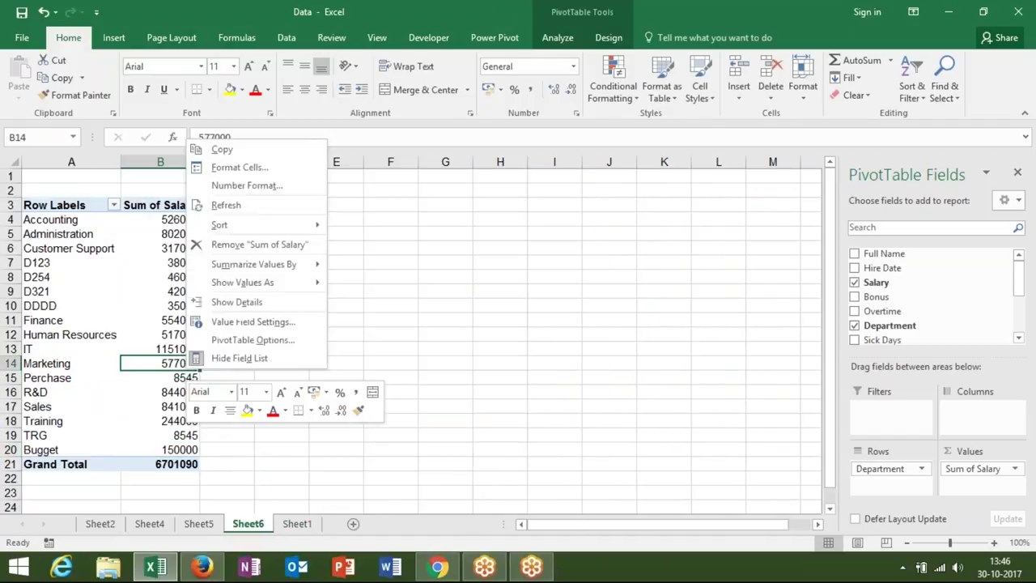
click(273, 206)
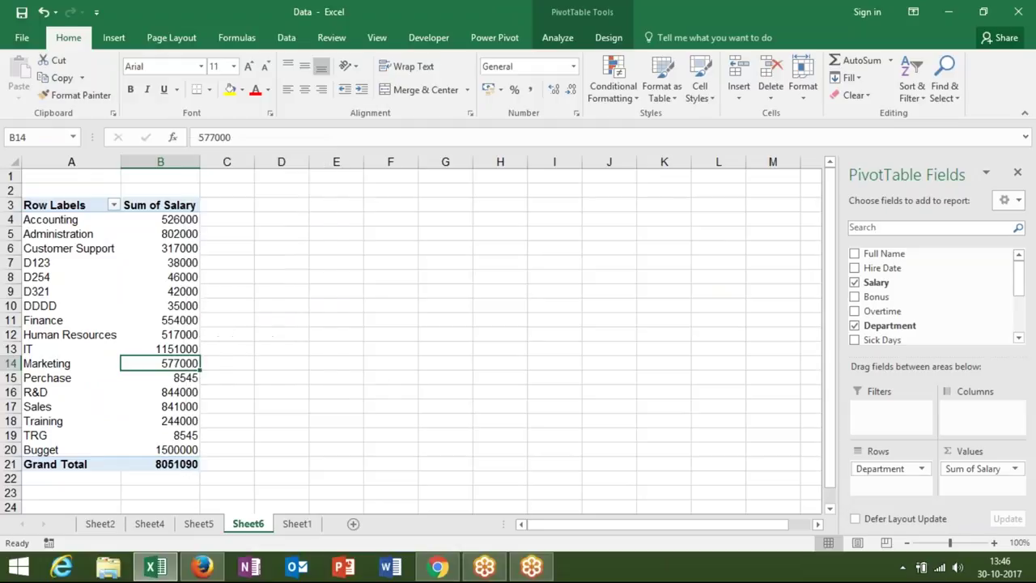
click(166, 451)
drag(188, 436, 175, 222)
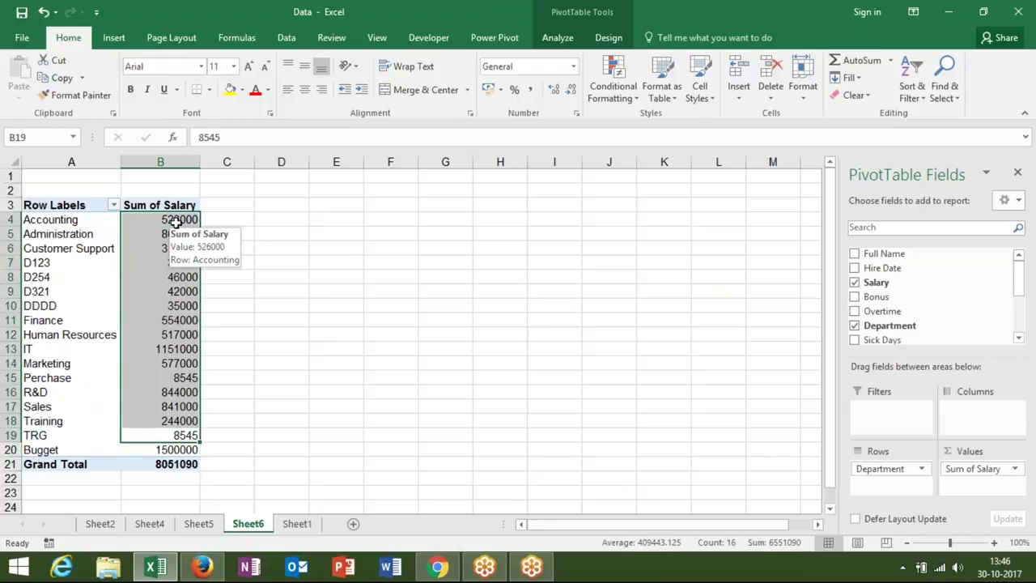
- In C4, divide Accounting's salary total by Bugget's and format the result as a percentage
click(235, 215)
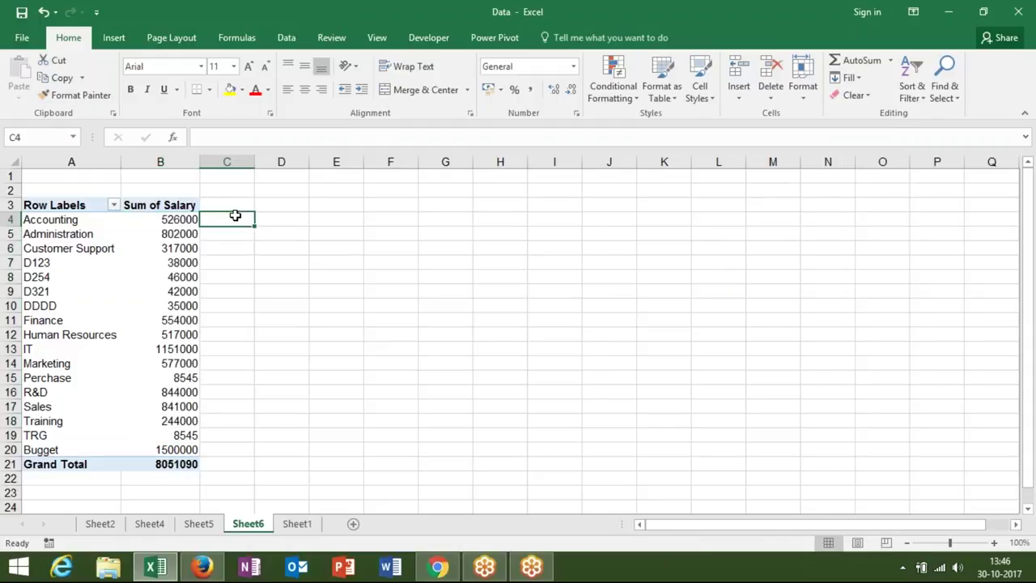
text(=)
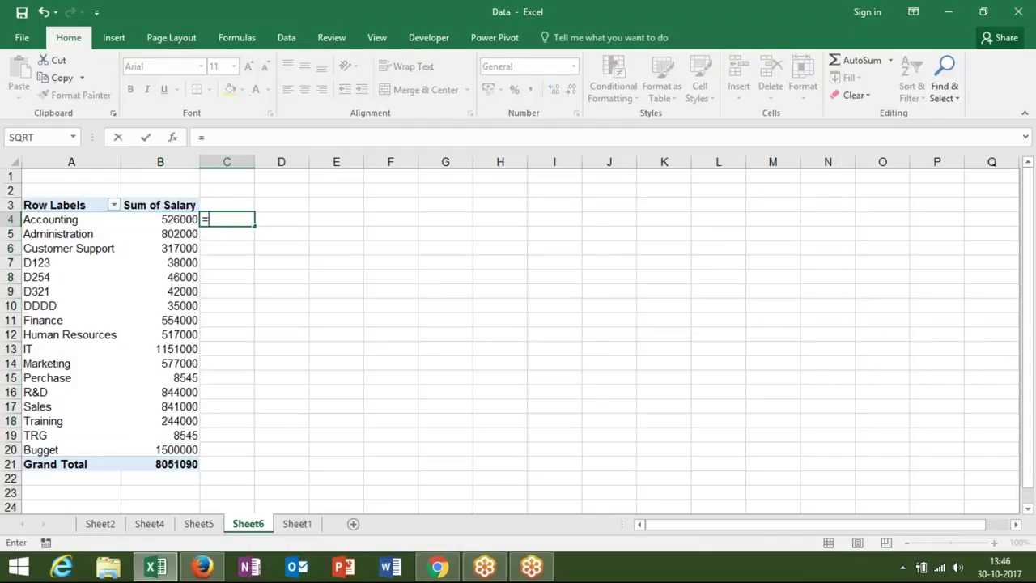
click(179, 220)
text(/)
click(177, 451)
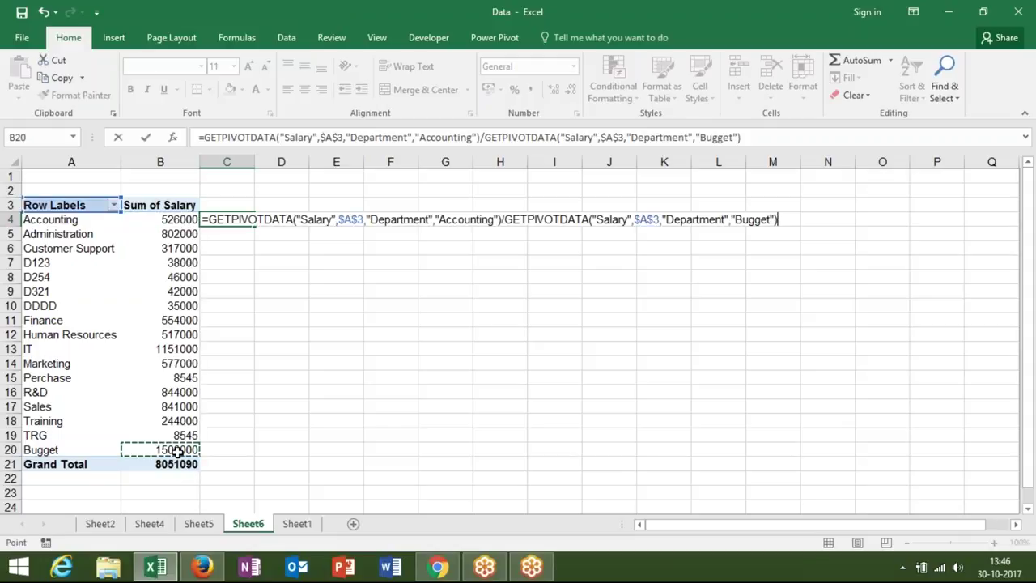
key(ctrl+Return)
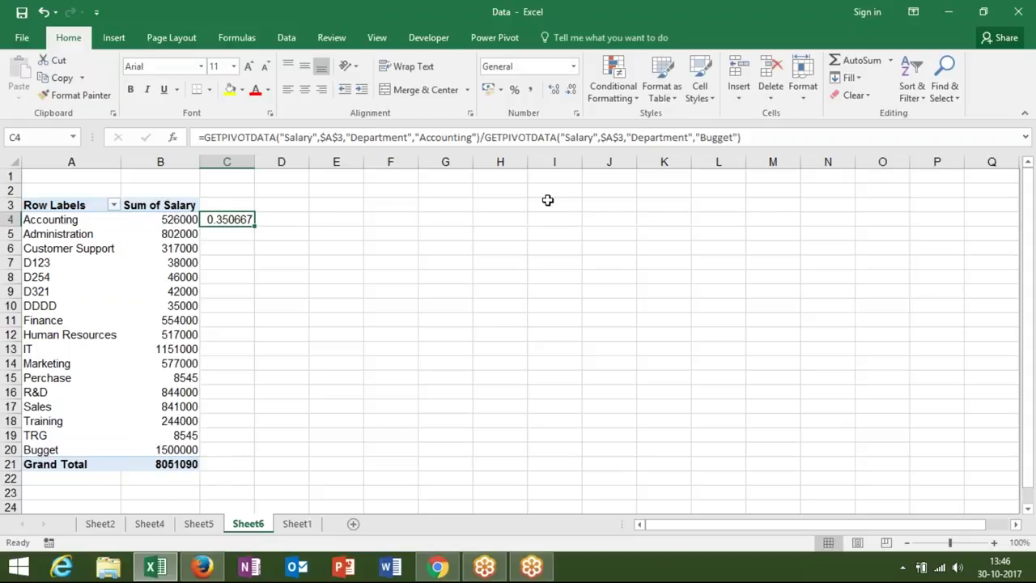
click(515, 90)
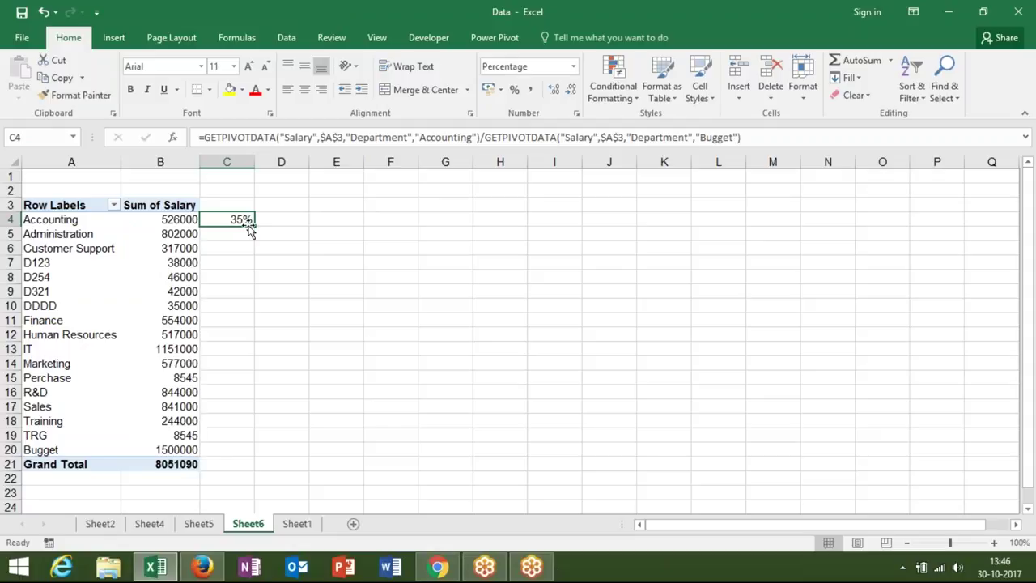
click(149, 284)
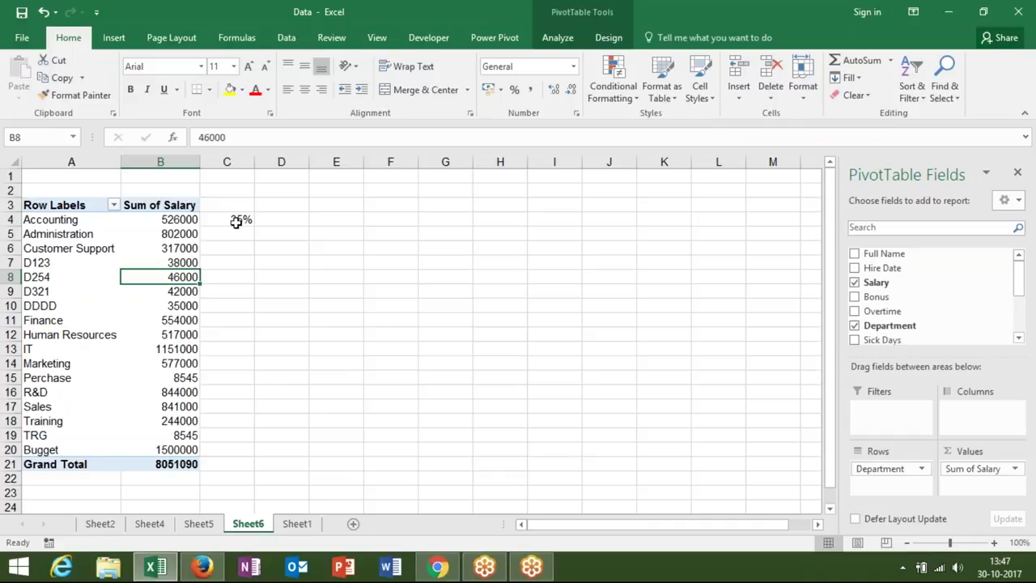
click(235, 222)
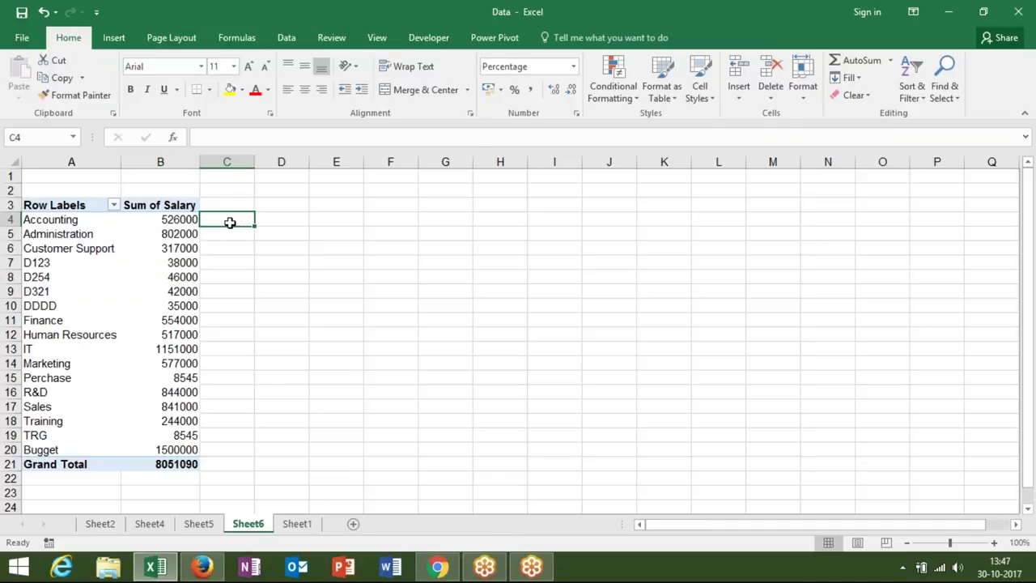
- Add Salary to Values a second time and set it to Sum, creating Sum of Salary2
click(186, 232)
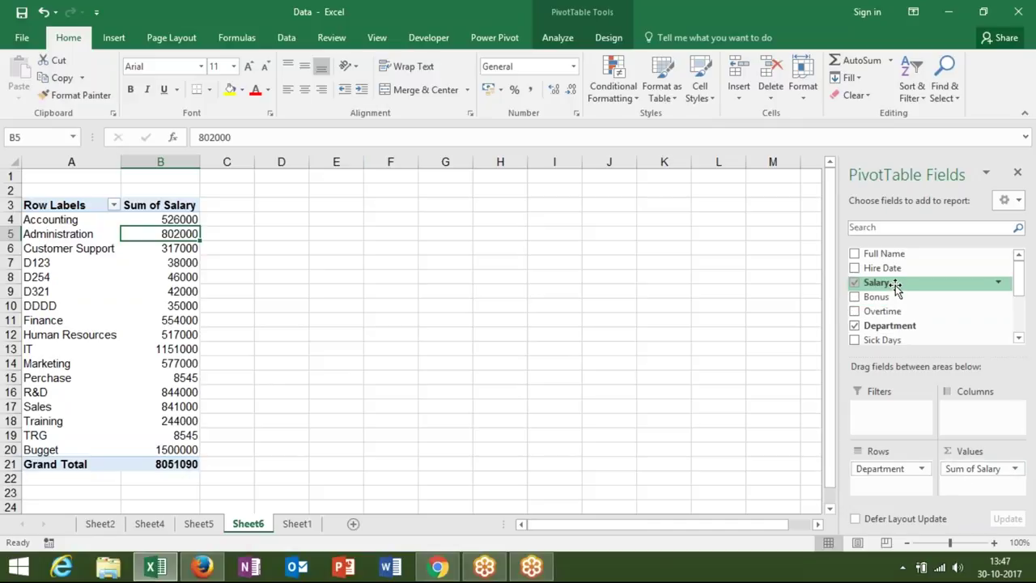
drag(876, 270, 963, 484)
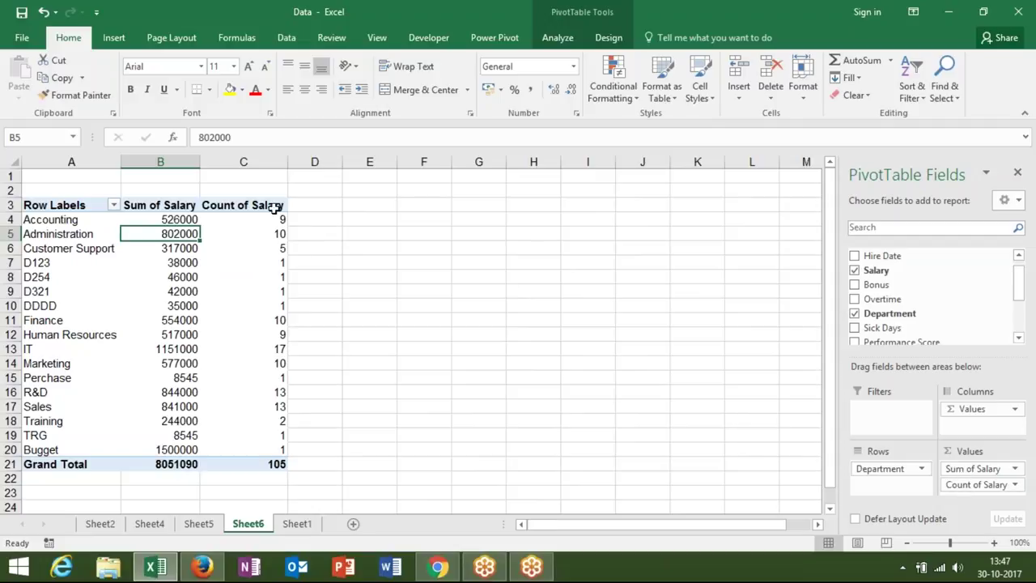
double_click(275, 205)
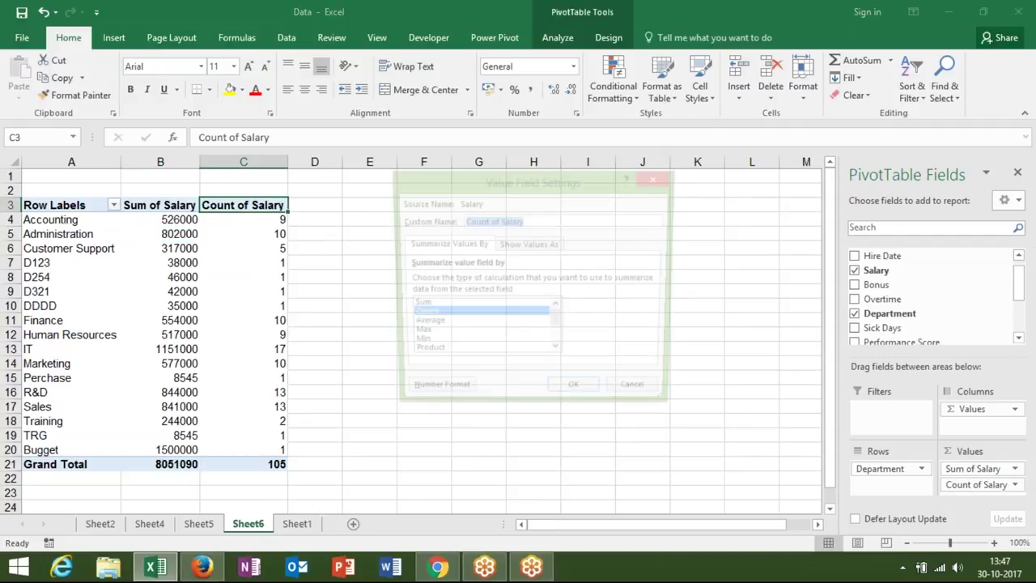
click(438, 305)
click(597, 397)
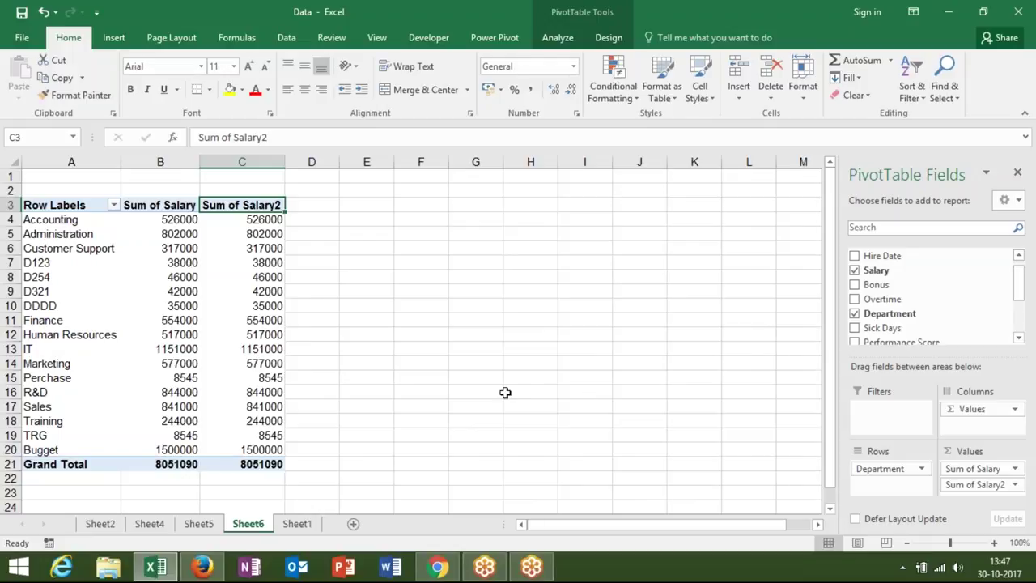
click(1014, 484)
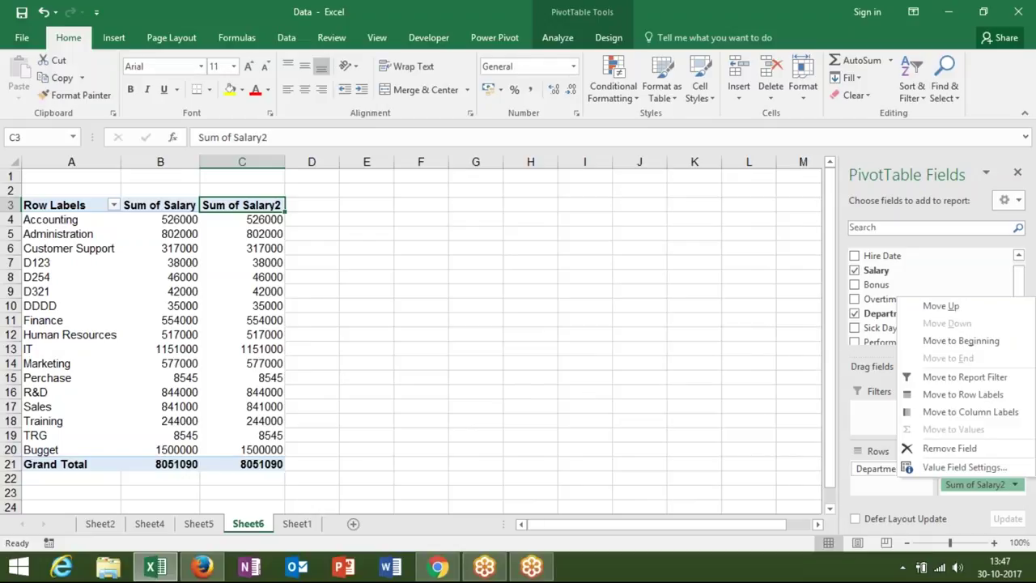
- Show Sum of Salary2 as % Of, with base field Department and base item Bugget
click(962, 467)
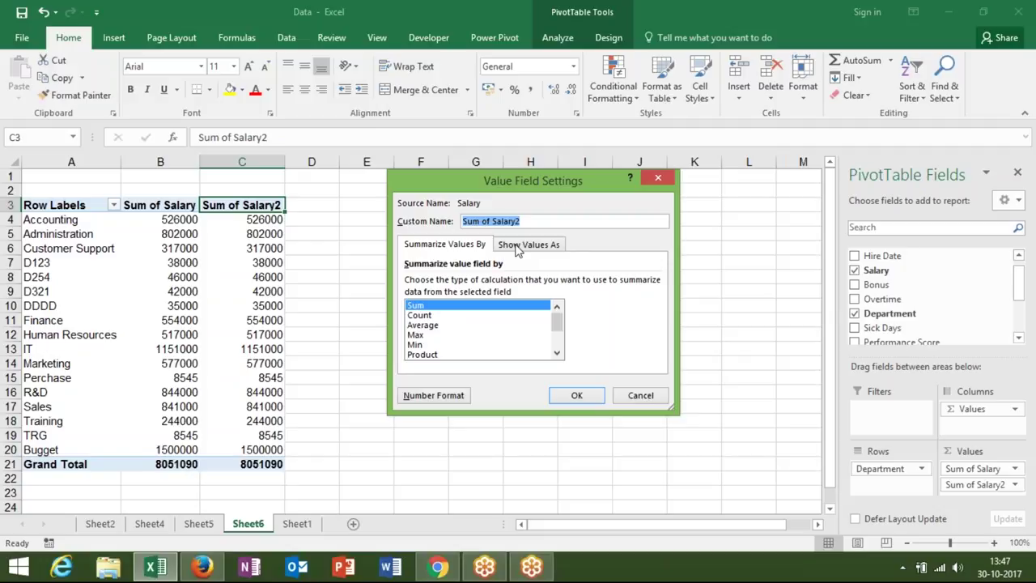
click(517, 247)
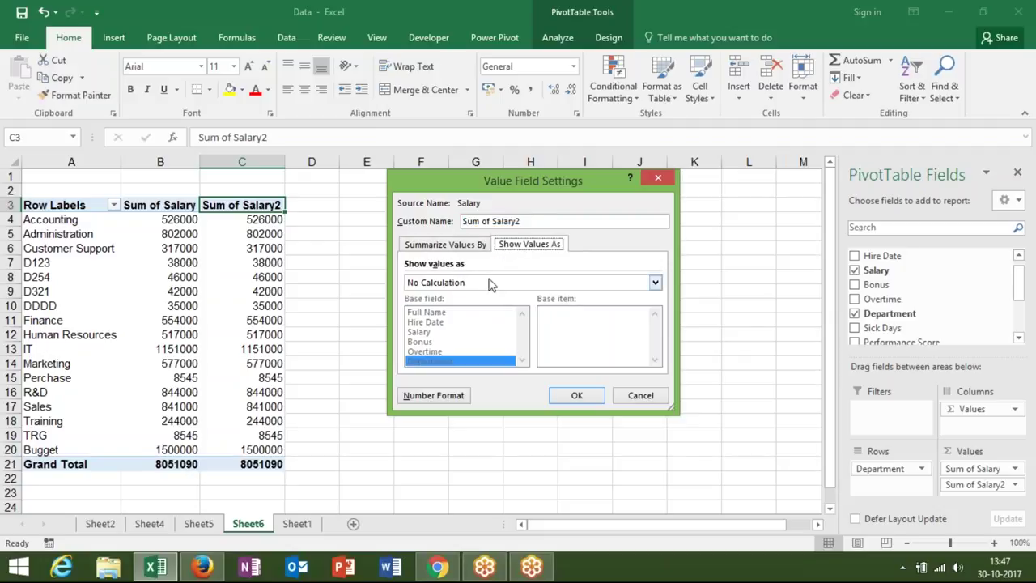
click(490, 283)
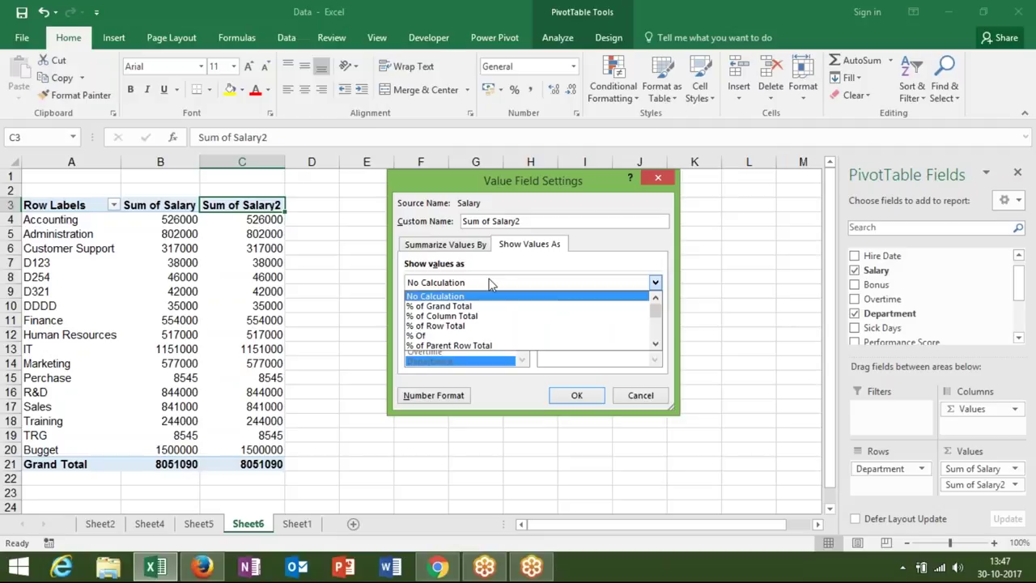
click(484, 335)
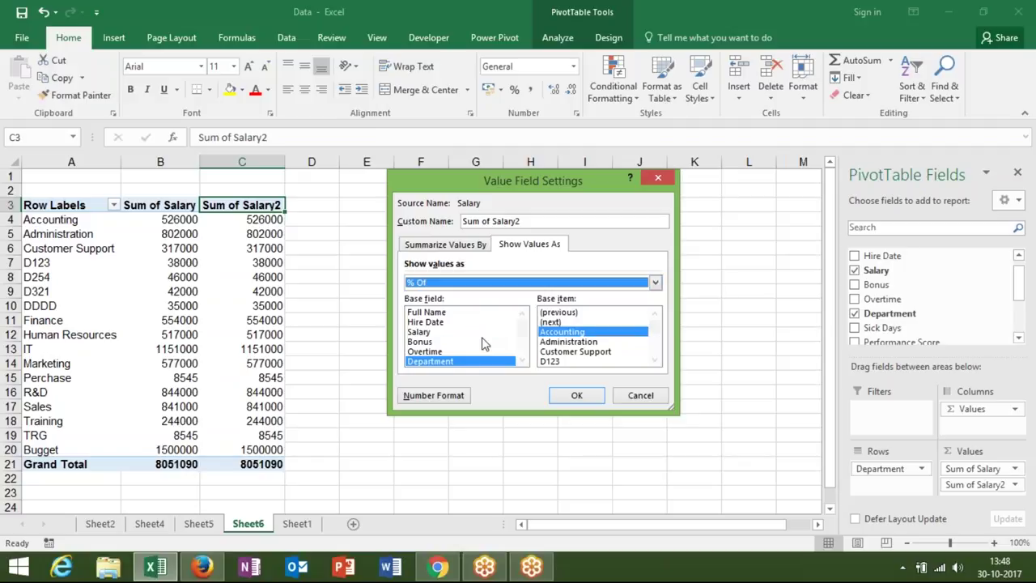
click(657, 344)
click(659, 348)
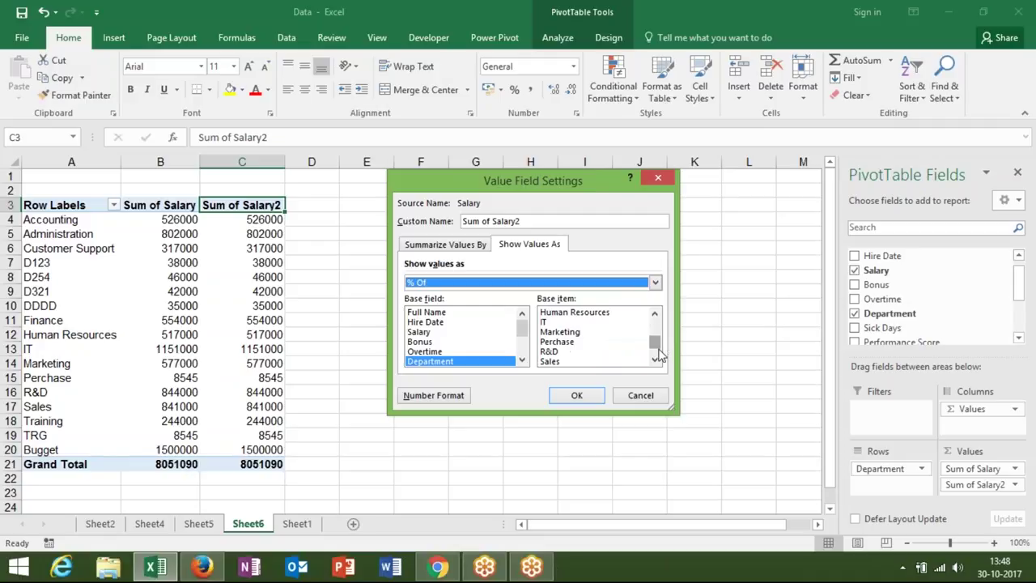
click(655, 361)
click(655, 361)
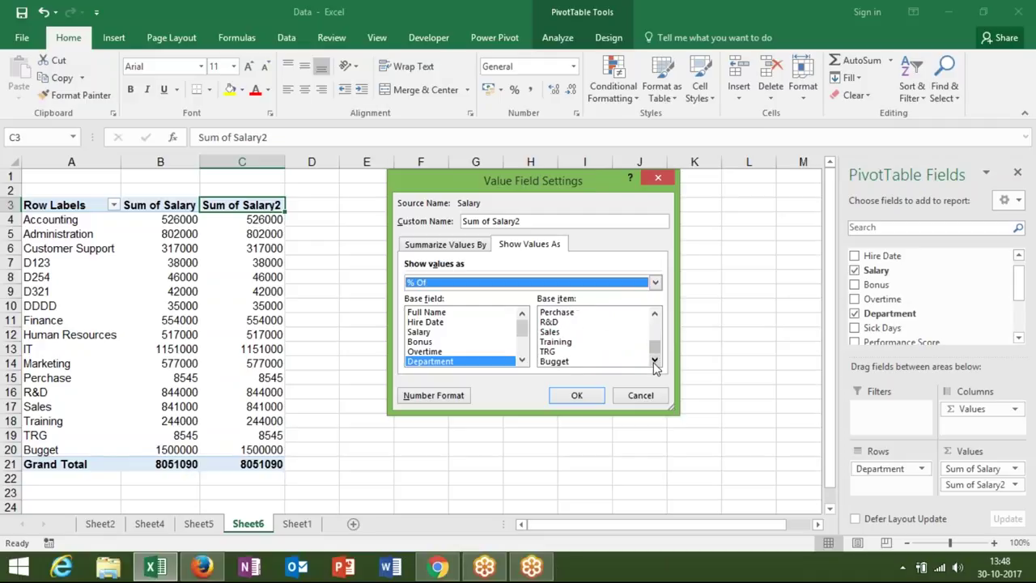
click(615, 364)
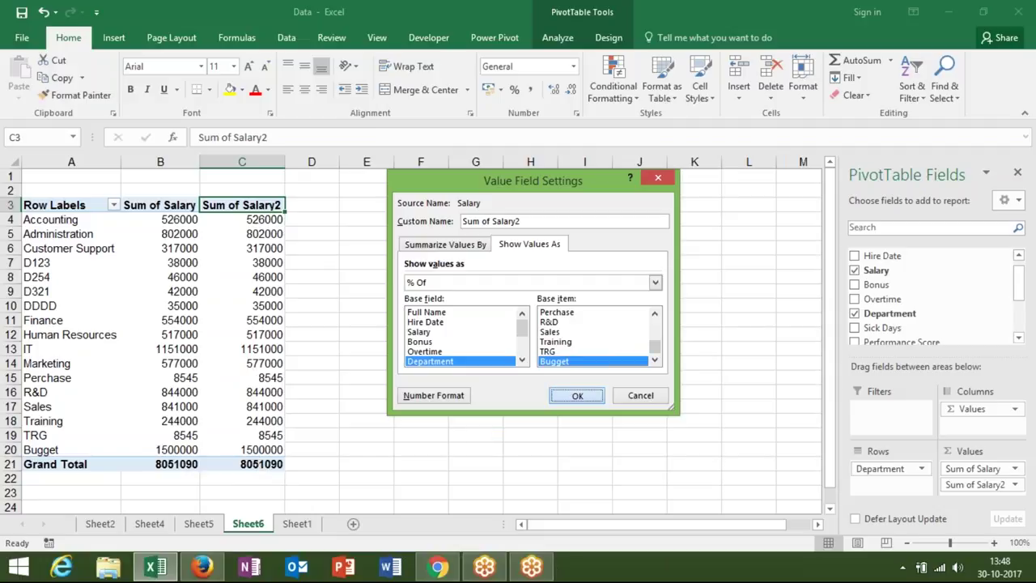
click(577, 395)
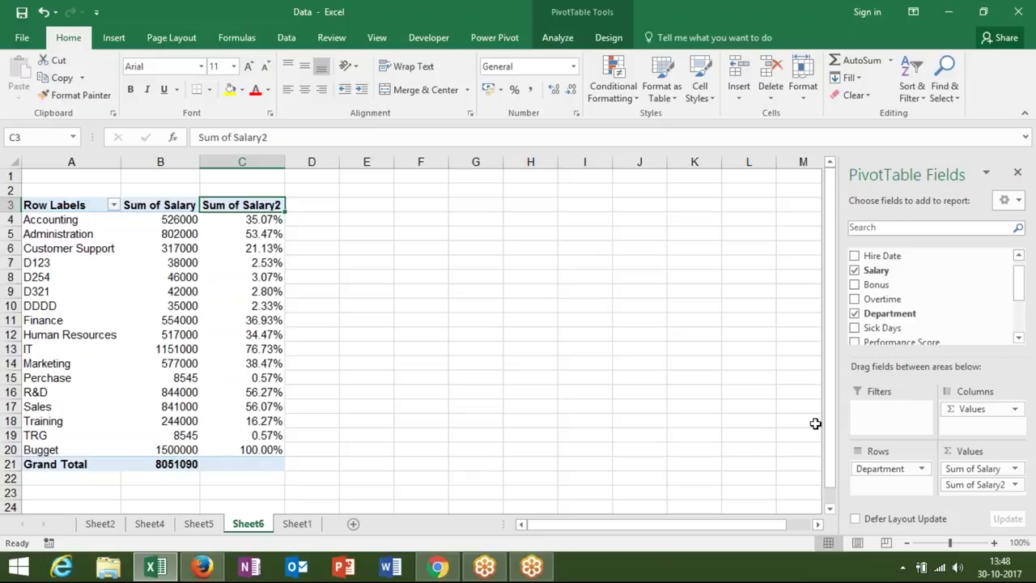
- Switch Sum of Salary2 to display % of Grand Total instead
click(1004, 483)
click(1004, 473)
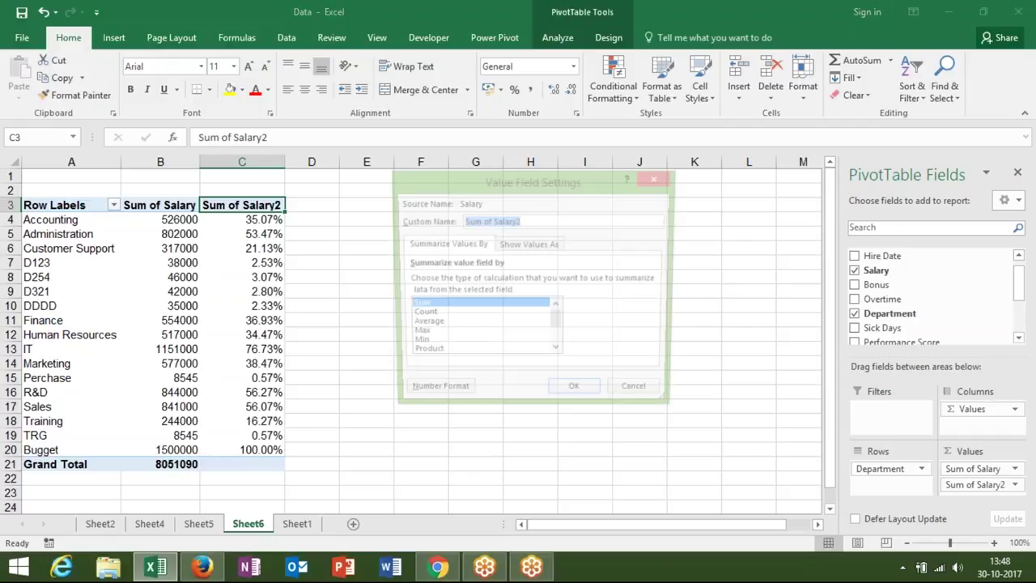
click(529, 245)
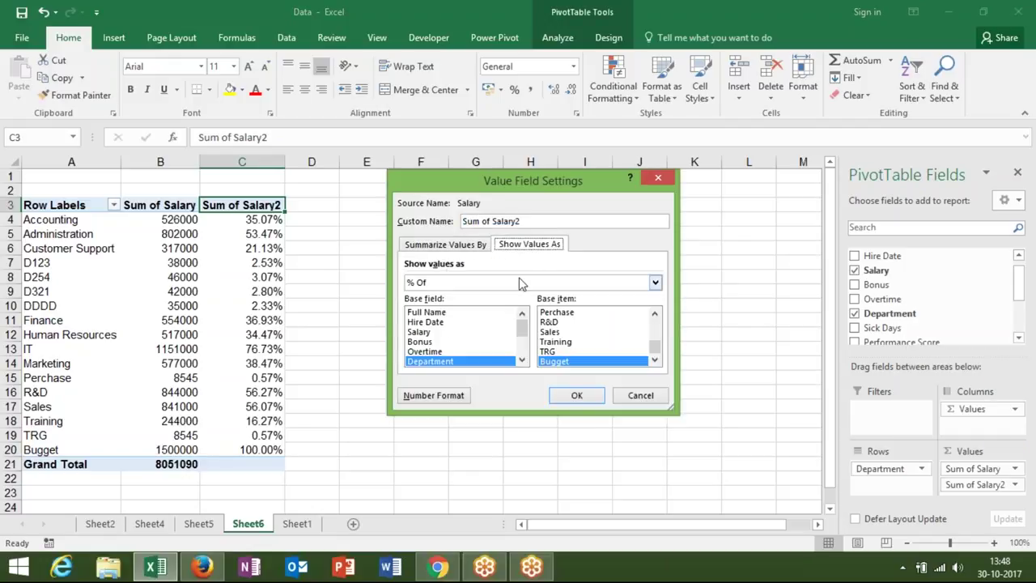
click(520, 282)
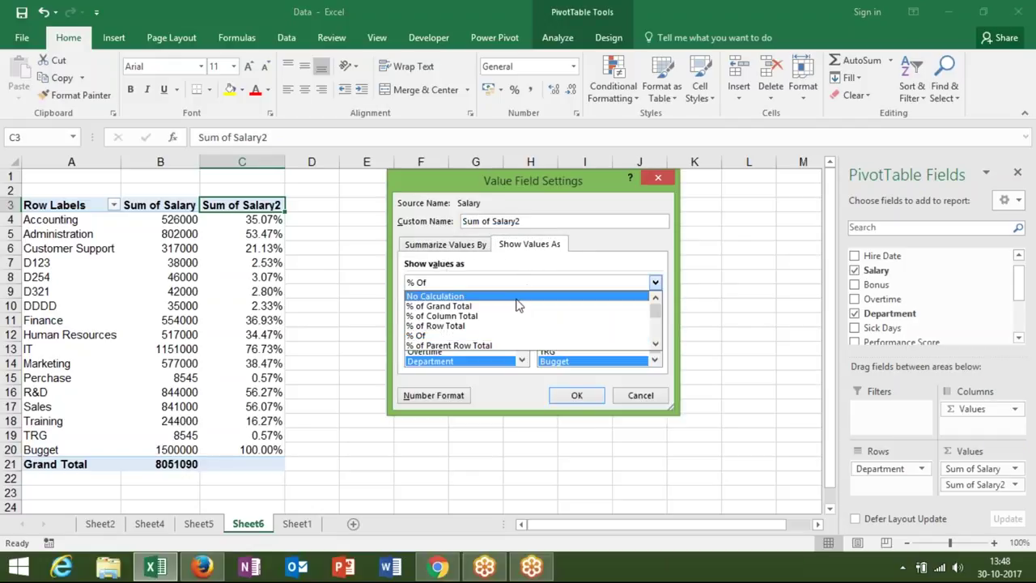
click(520, 307)
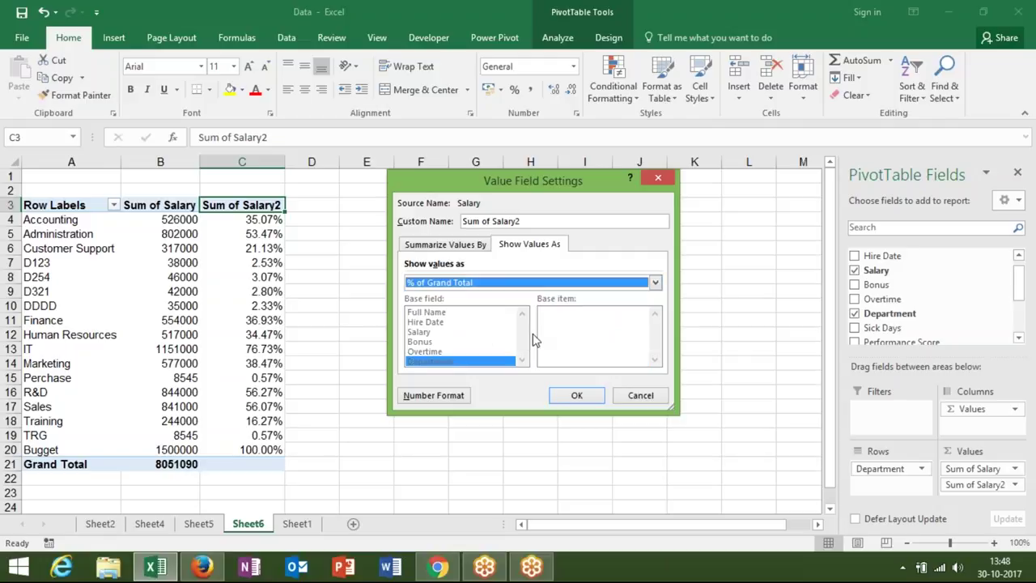
click(564, 393)
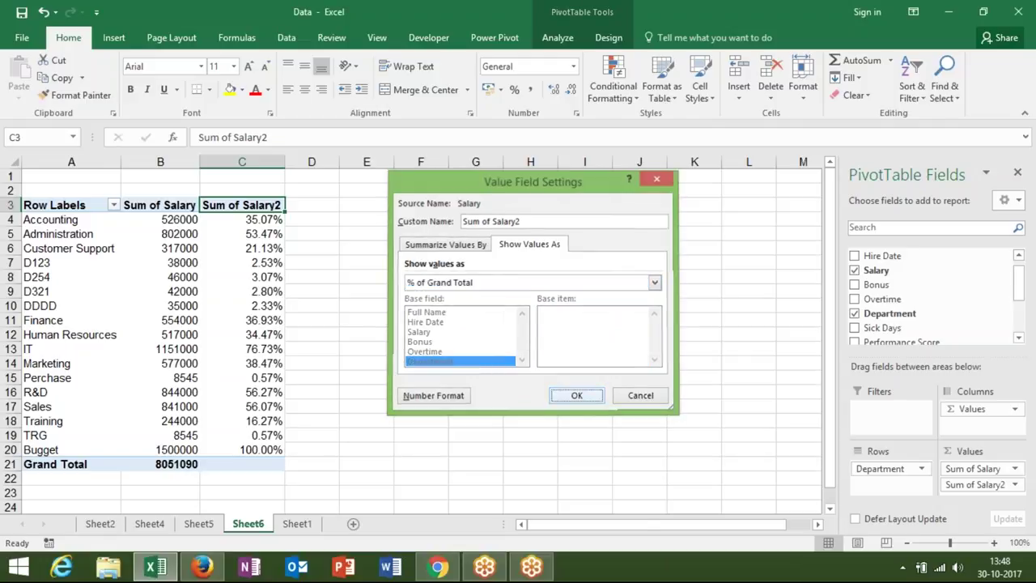
click(564, 391)
click(281, 276)
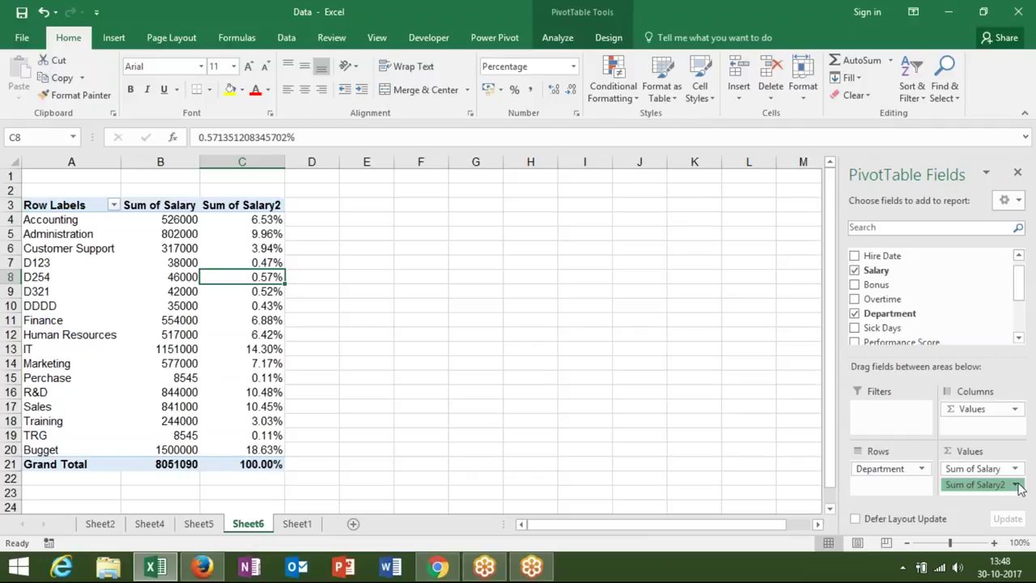
- Revert Sum of Salary2 to % Of Bugget, giving IT 76.73% and Bugget 100.00%
click(992, 484)
click(961, 467)
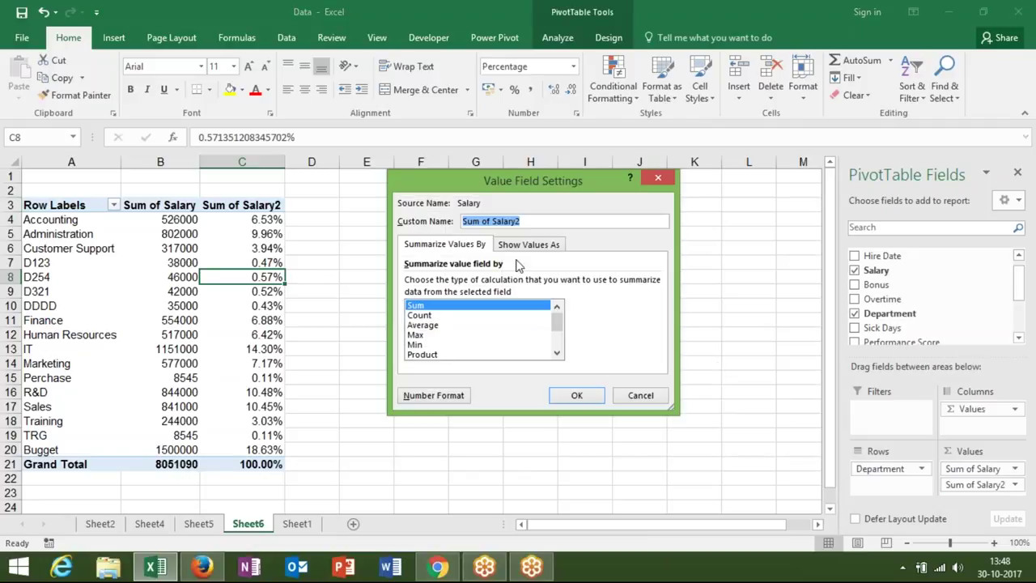
click(522, 244)
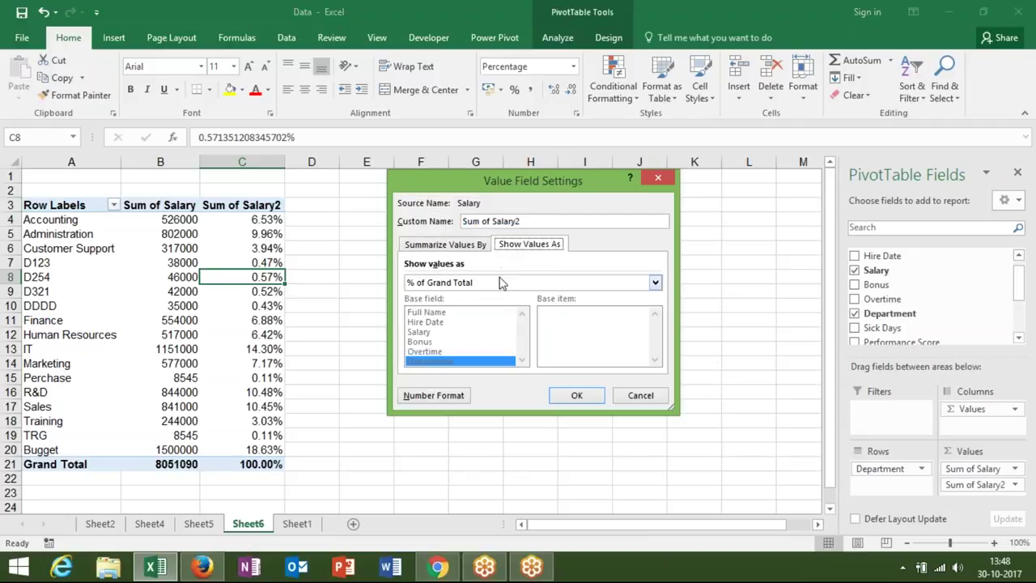
click(502, 281)
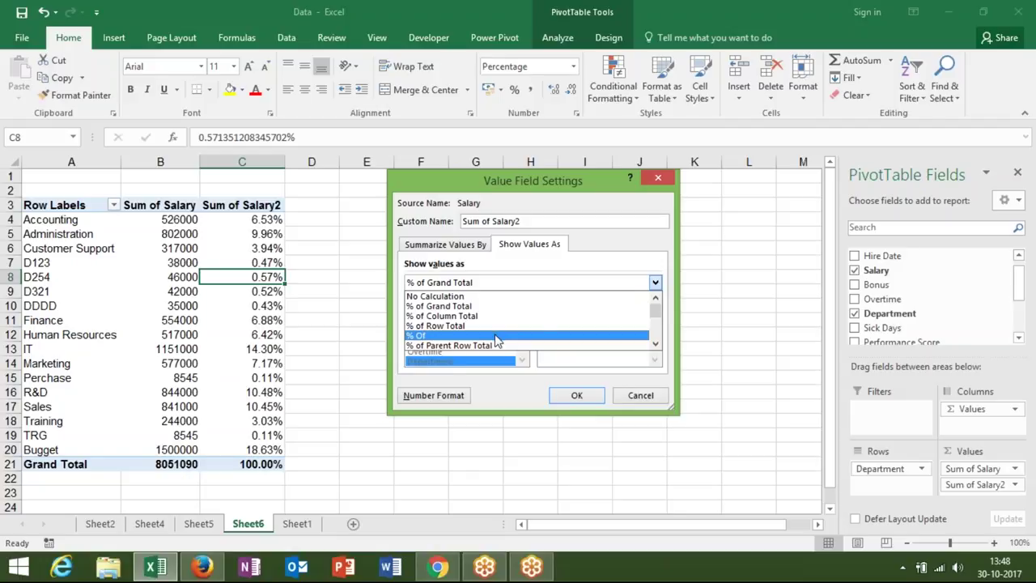
click(497, 337)
click(576, 395)
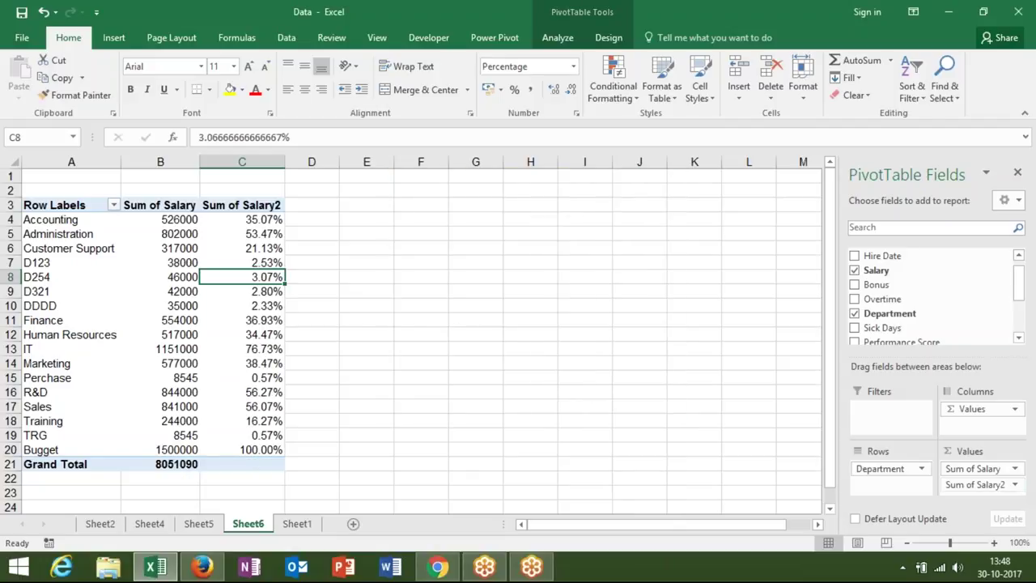
- Remove both salary value fields, add Month to Columns, and put Salary back in Values
drag(983, 468, 969, 320)
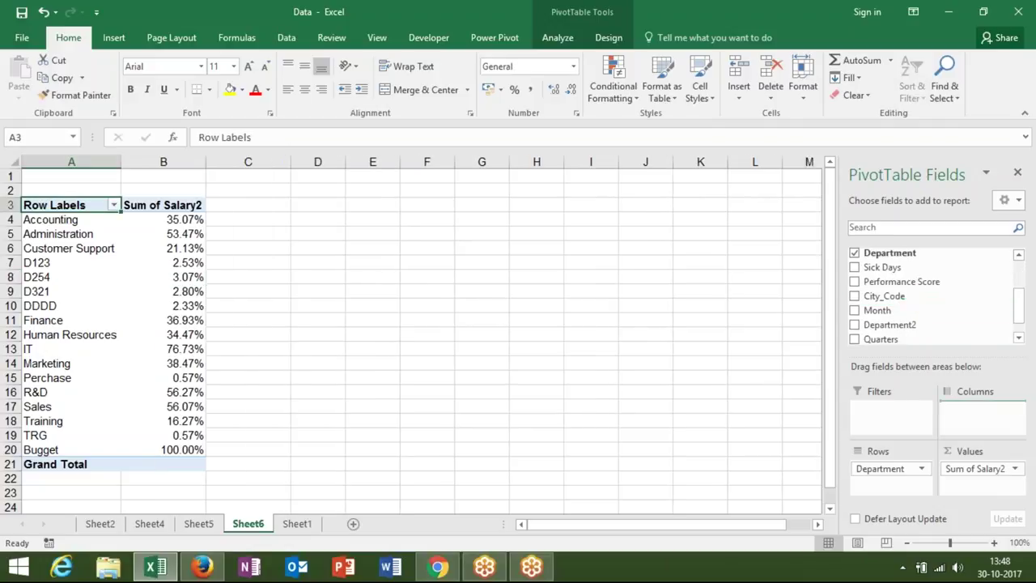
drag(882, 310, 979, 417)
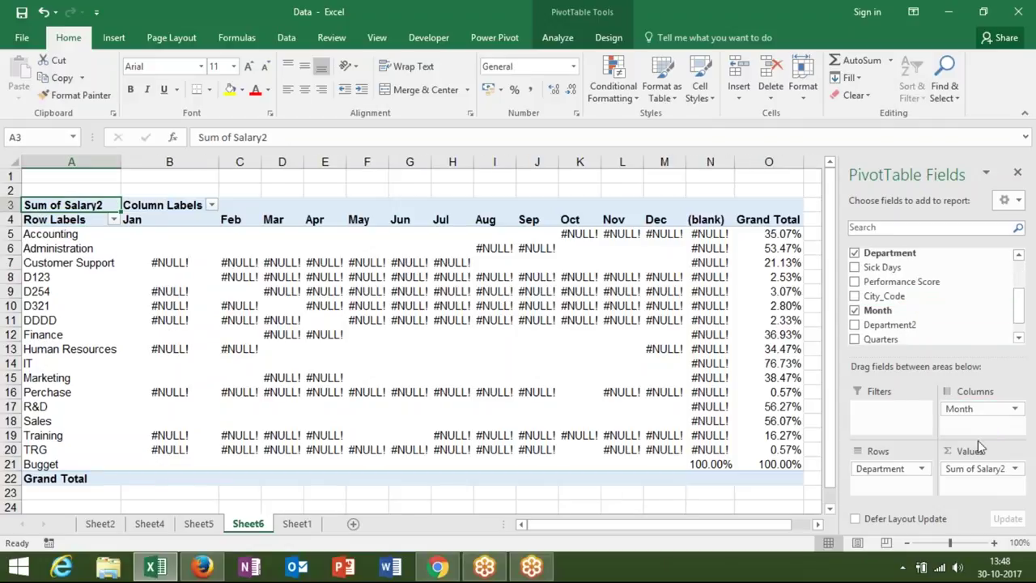
drag(974, 470, 970, 301)
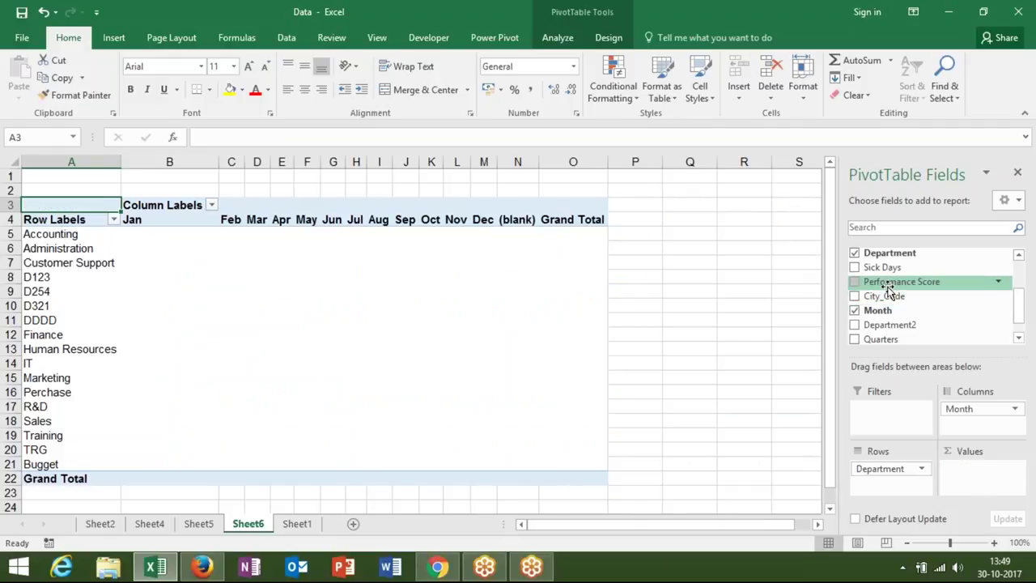
scroll(1018, 274, up, 2)
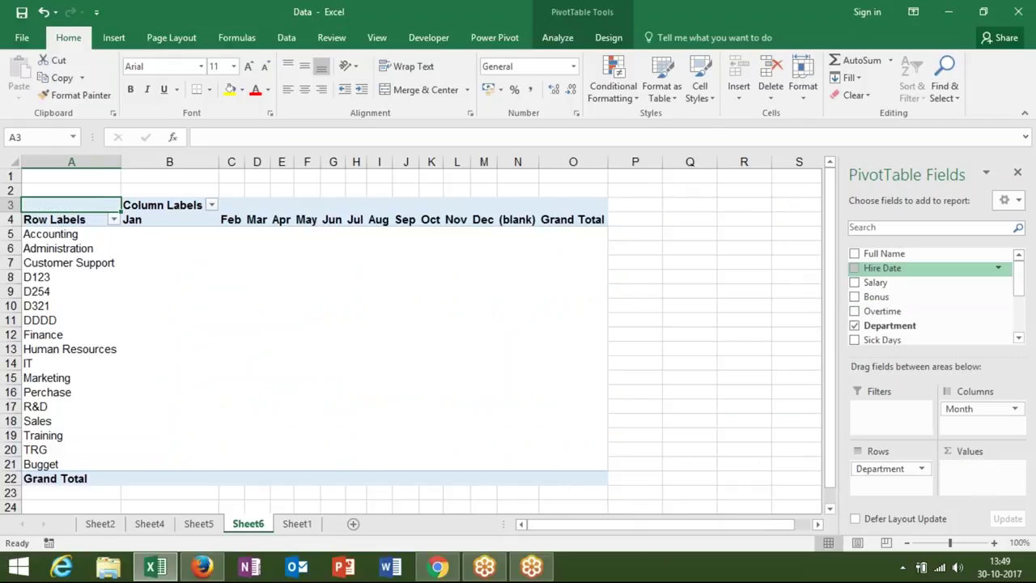
drag(909, 293, 979, 470)
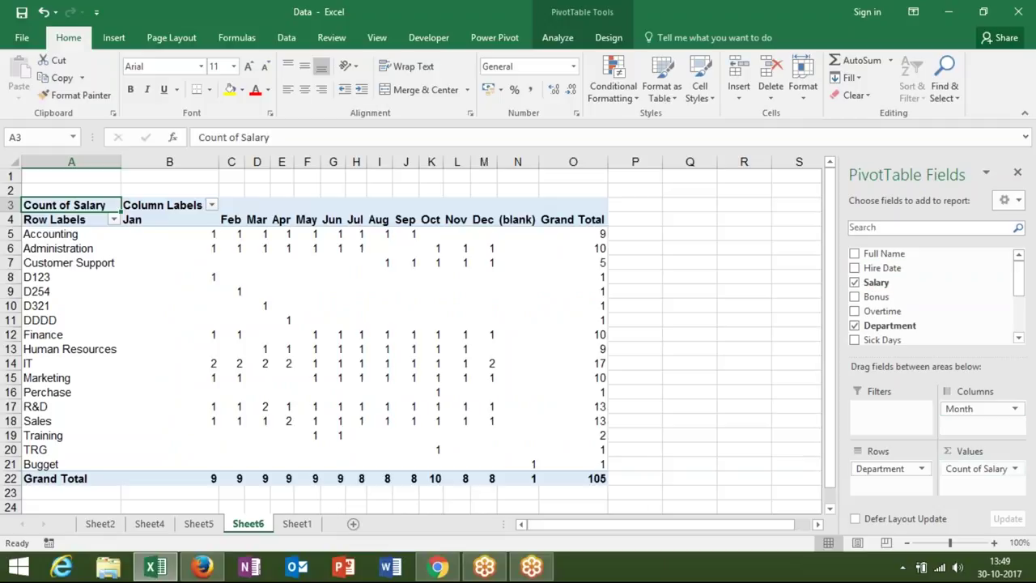
- Summarize the Salary value field as Sum, giving January a 533000 grand total
click(976, 468)
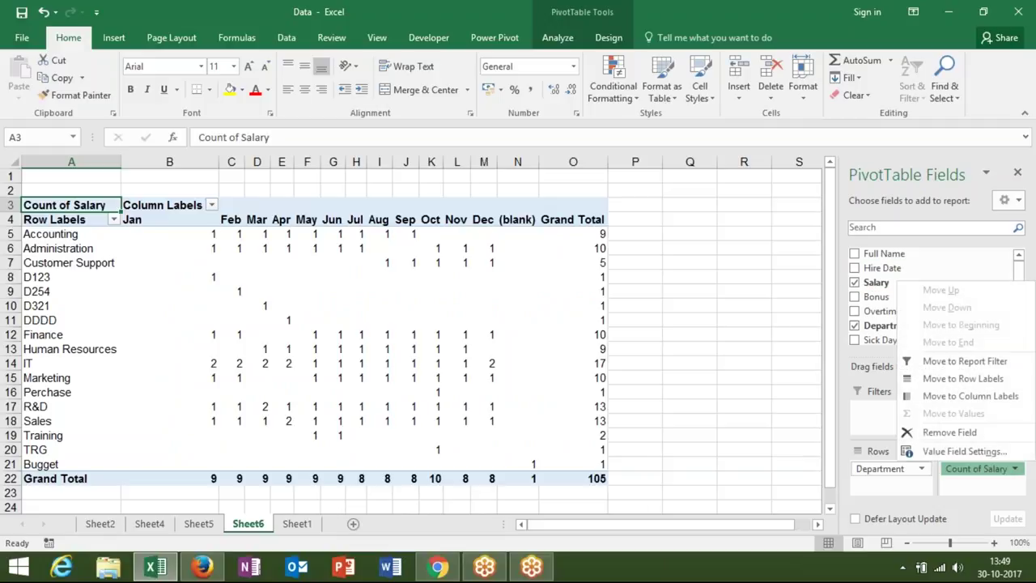
click(974, 452)
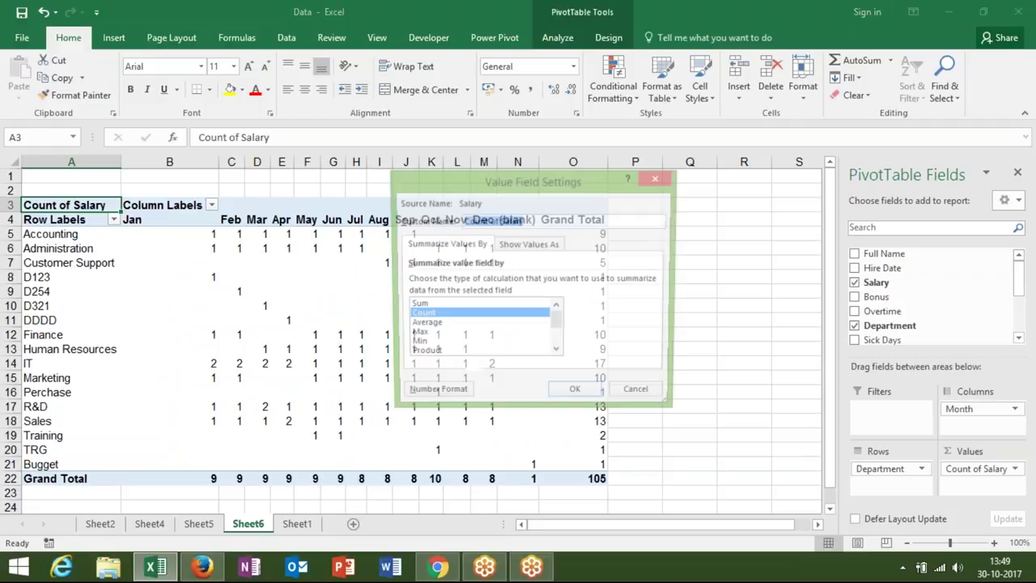
click(457, 305)
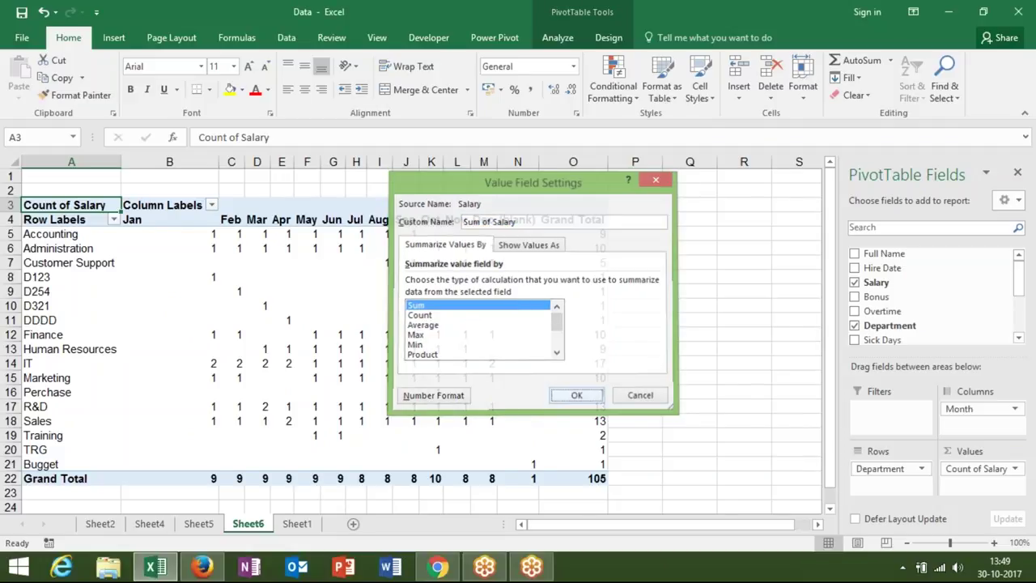
click(575, 395)
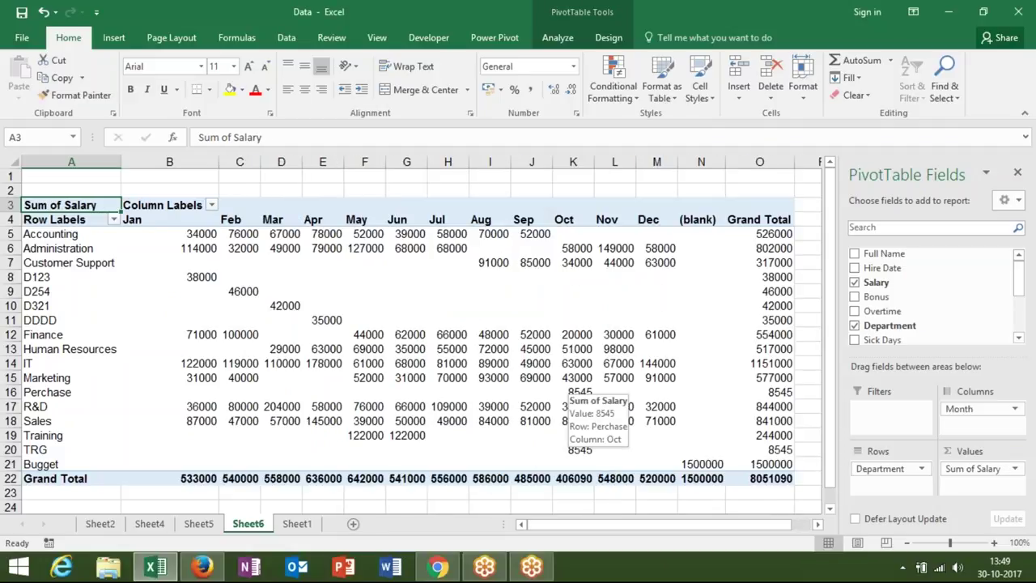
click(187, 479)
drag(183, 464, 175, 235)
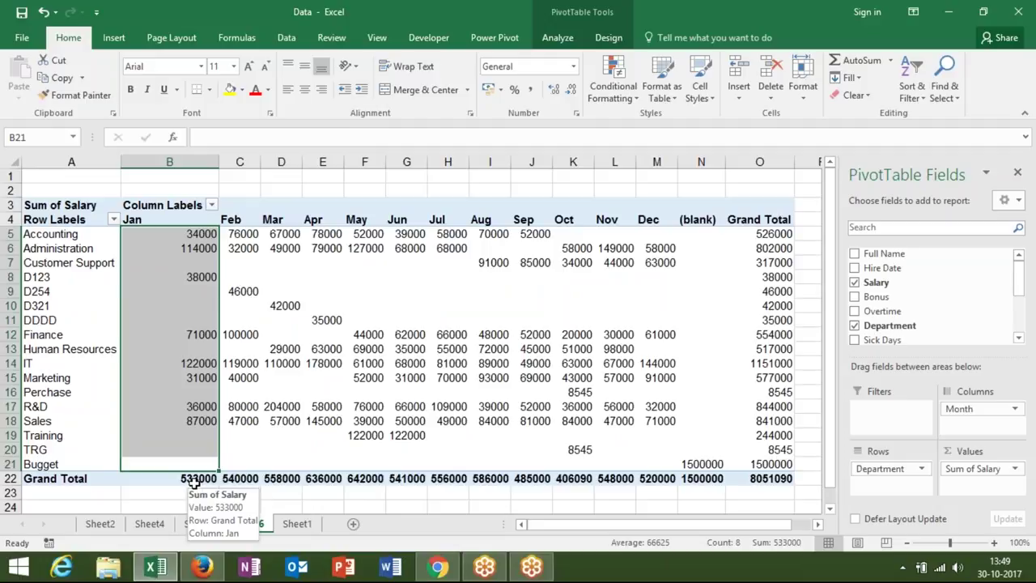
click(782, 233)
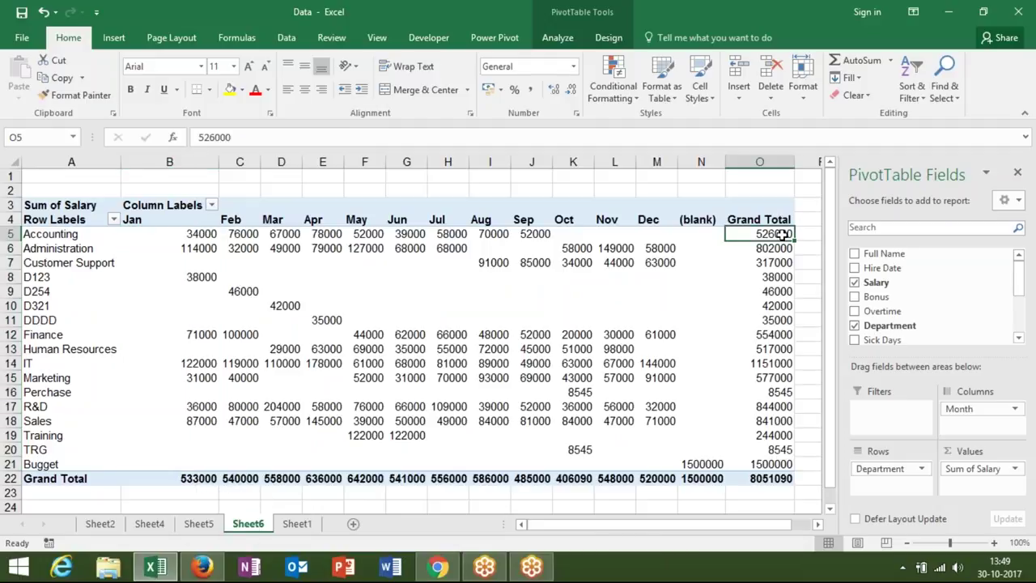
mouse_move(701, 233)
mouse_down()
mouse_move(246, 248)
mouse_move(202, 233)
mouse_up()
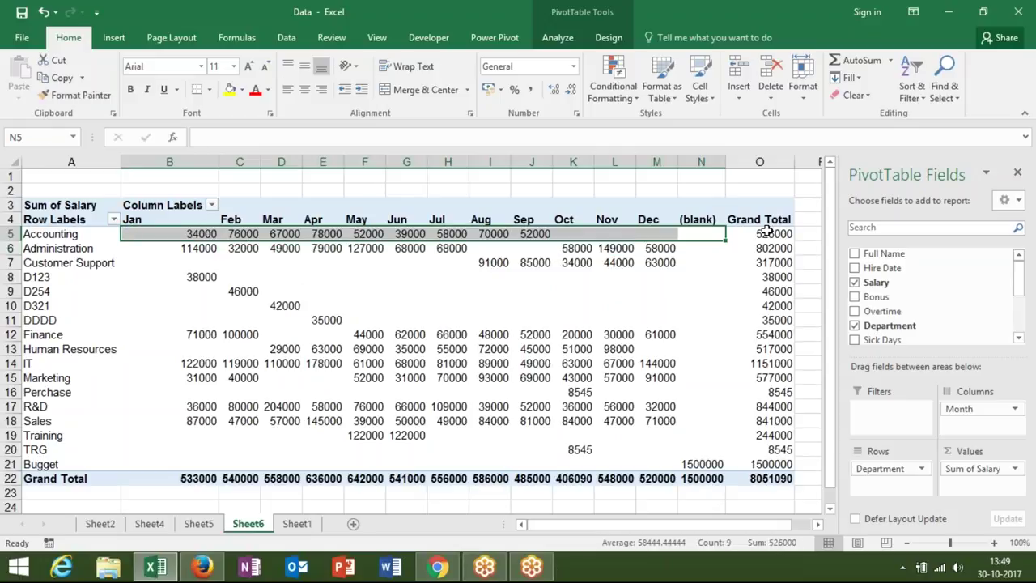
click(766, 233)
click(766, 478)
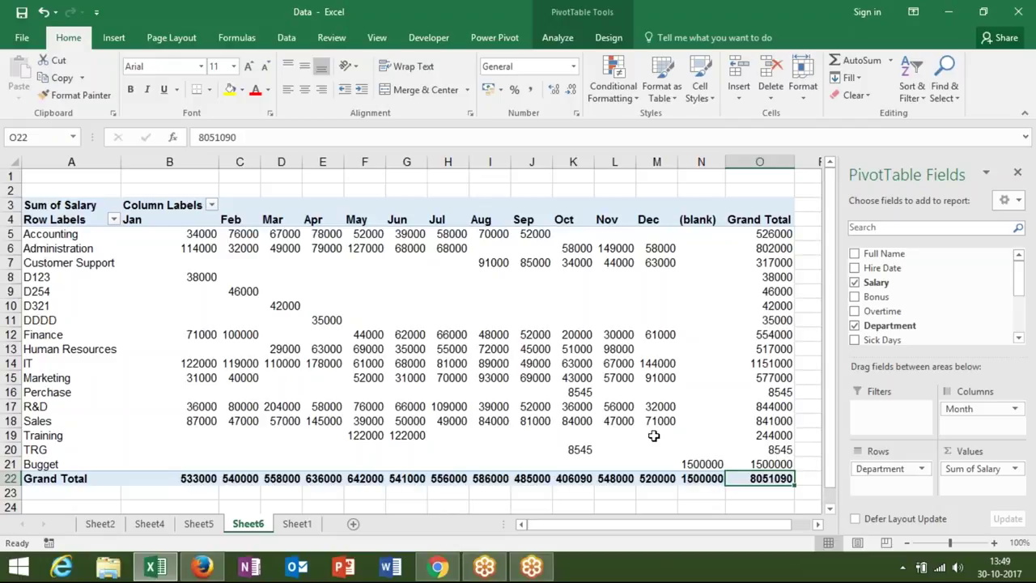
click(963, 468)
click(953, 455)
click(527, 245)
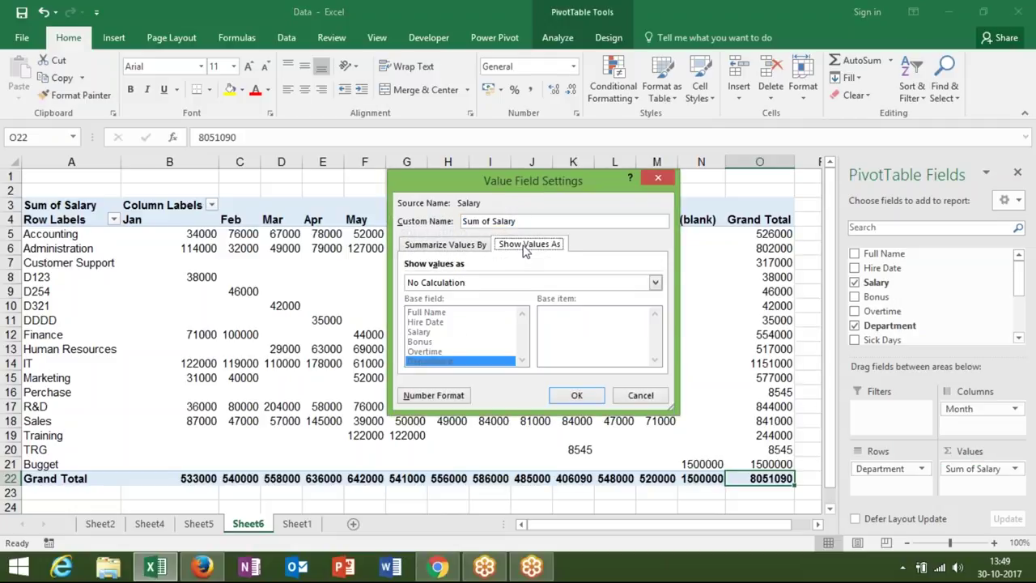
mouse_move(522, 186)
mouse_down()
mouse_move(886, 162)
mouse_move(895, 257)
mouse_move(557, 319)
mouse_up()
click(578, 428)
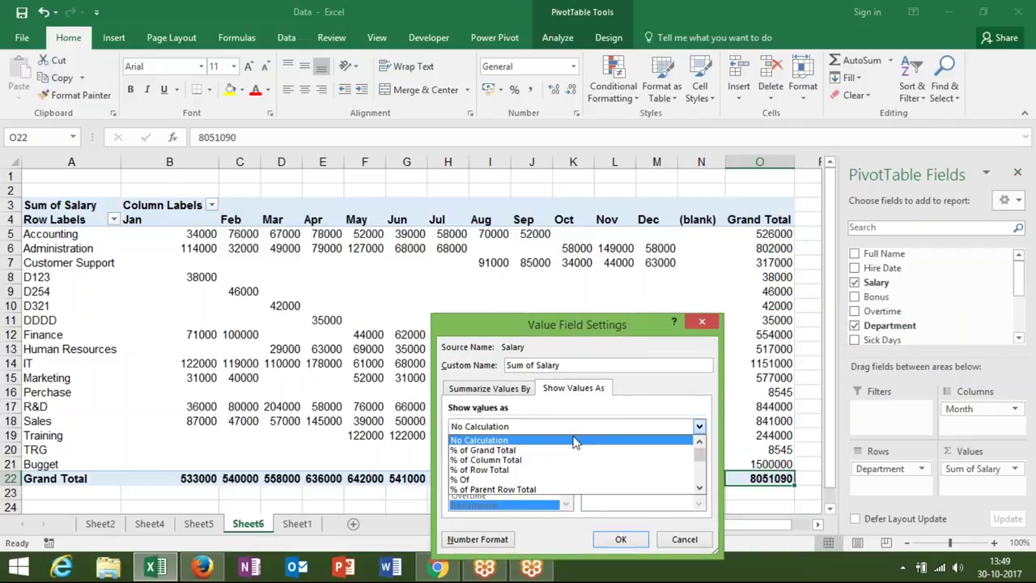
click(572, 451)
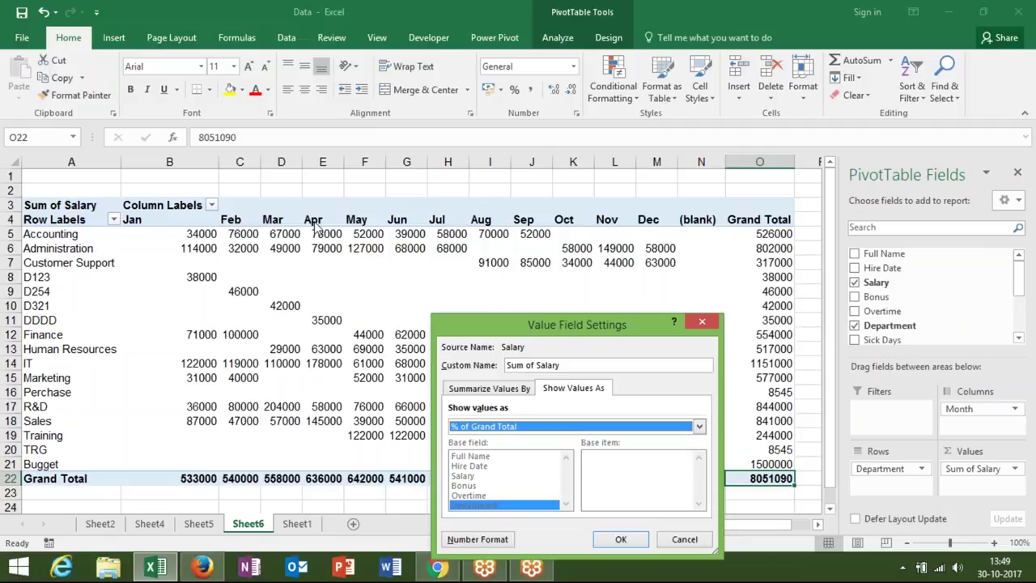
click(465, 428)
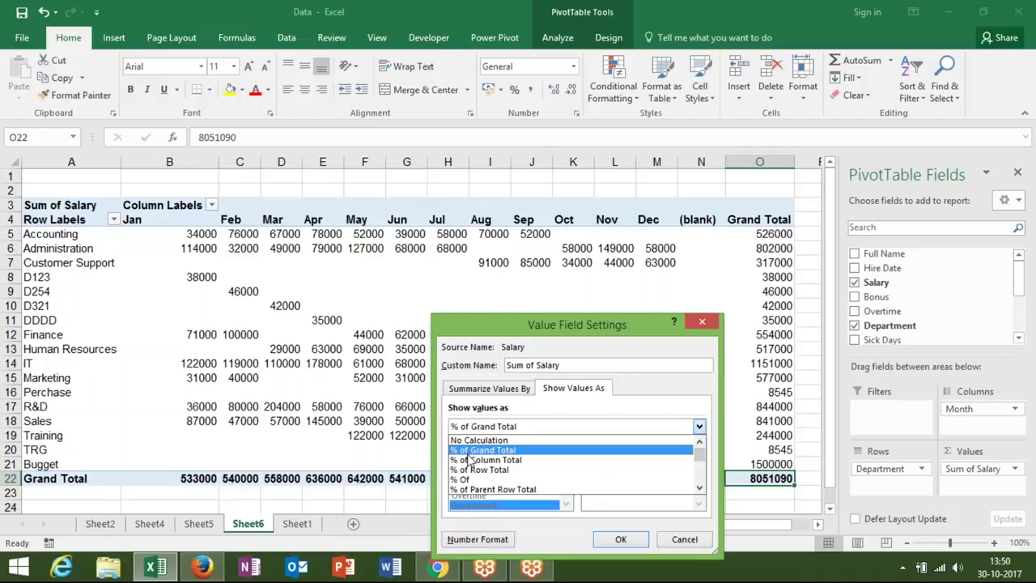
click(470, 460)
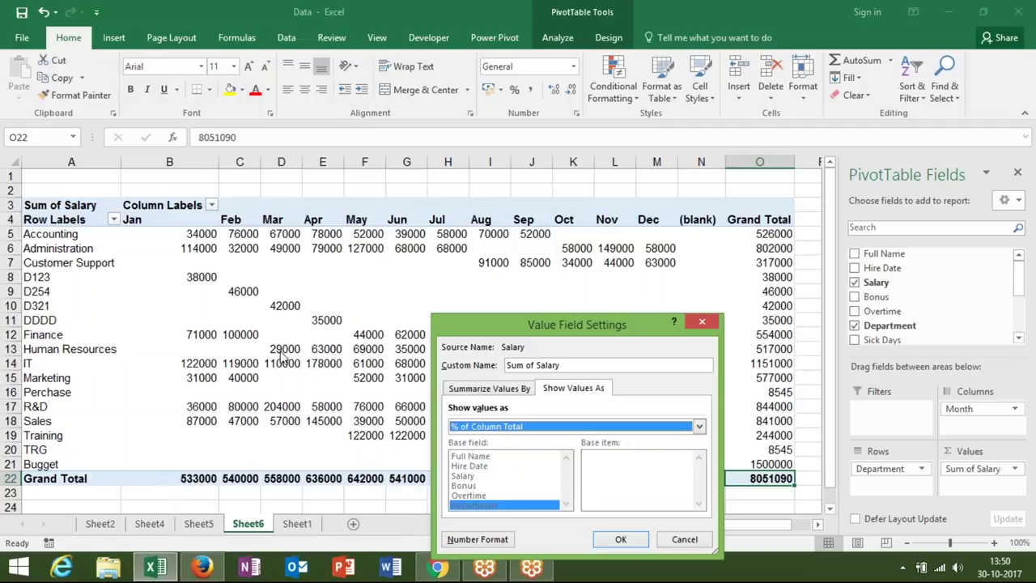
click(458, 427)
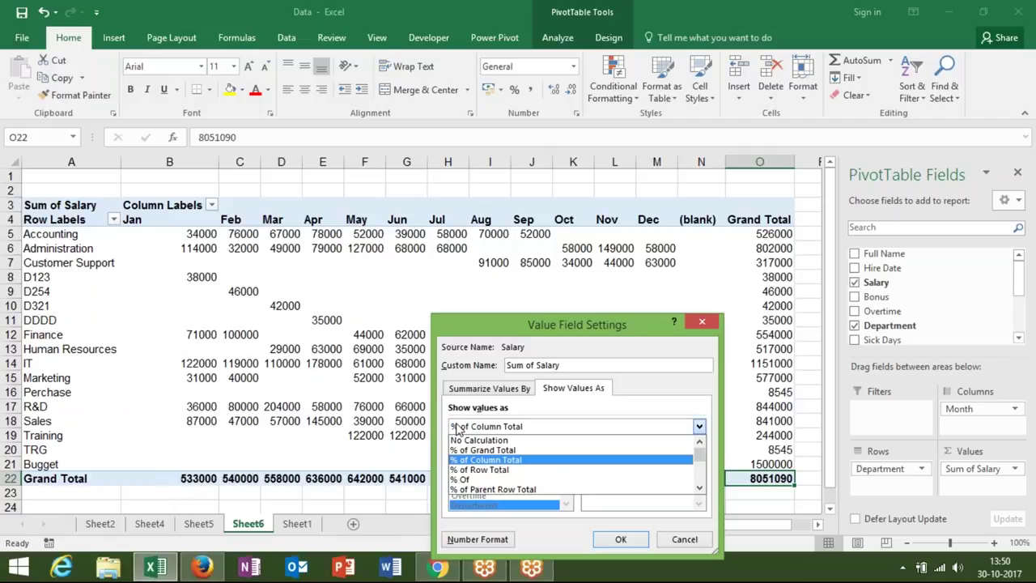
click(469, 470)
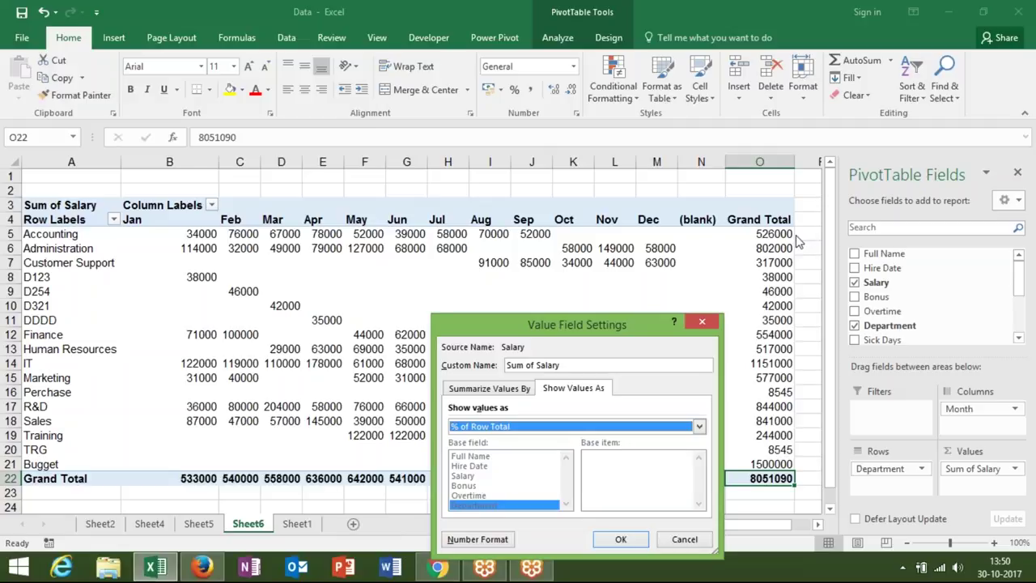
click(700, 427)
click(699, 489)
click(699, 489)
click(699, 489)
click(699, 489)
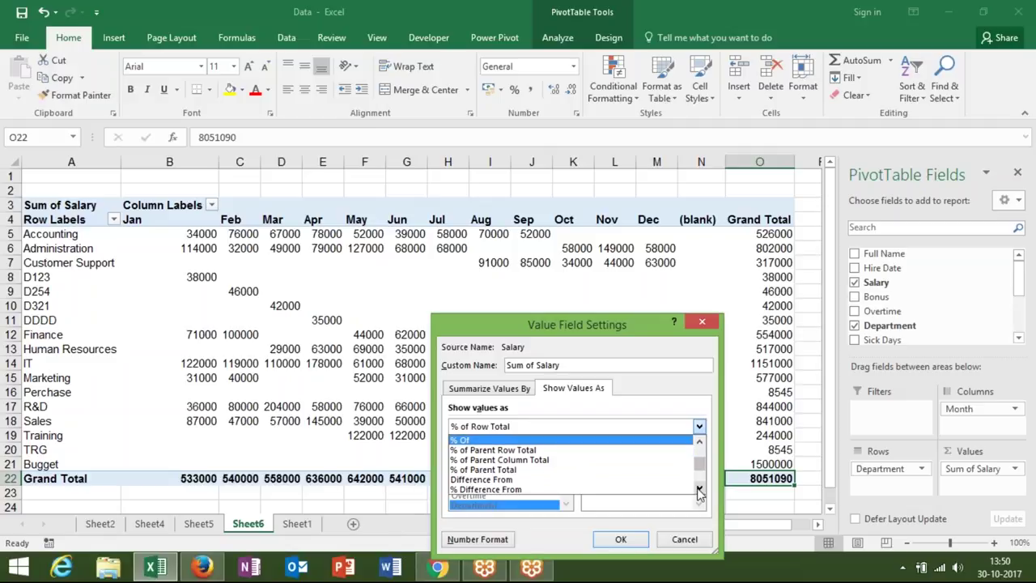
click(700, 489)
click(699, 489)
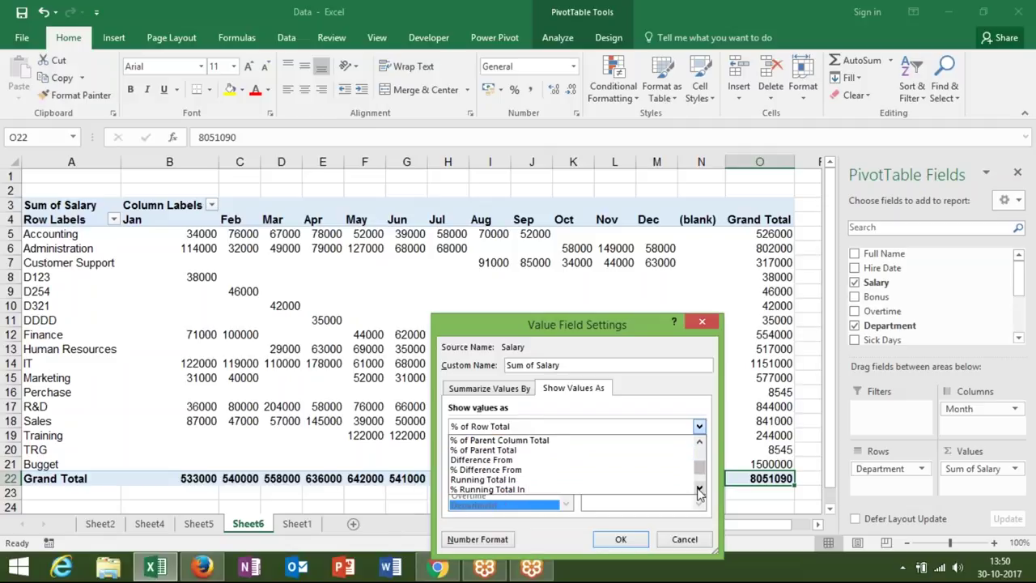
click(699, 489)
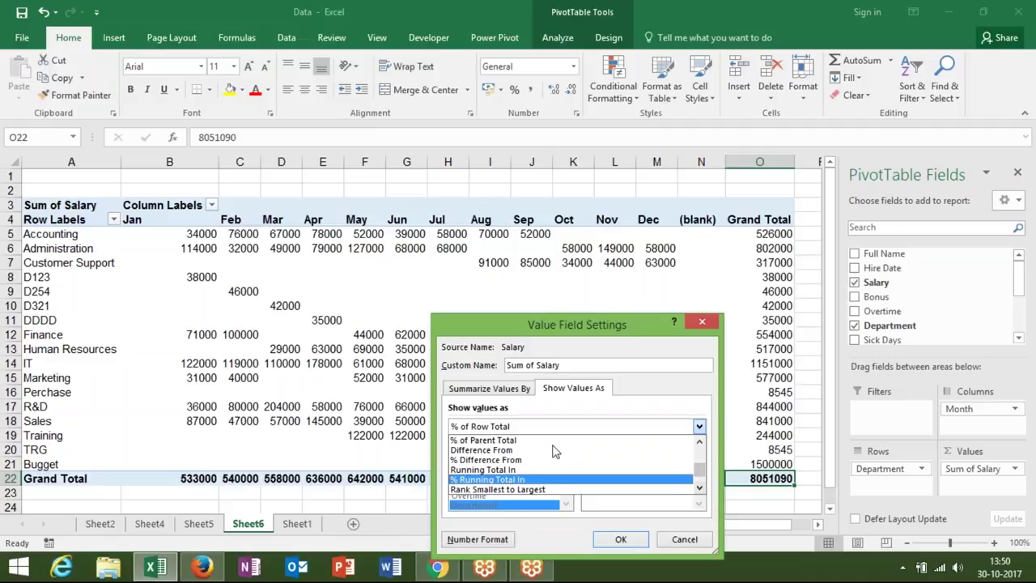
click(673, 542)
click(684, 539)
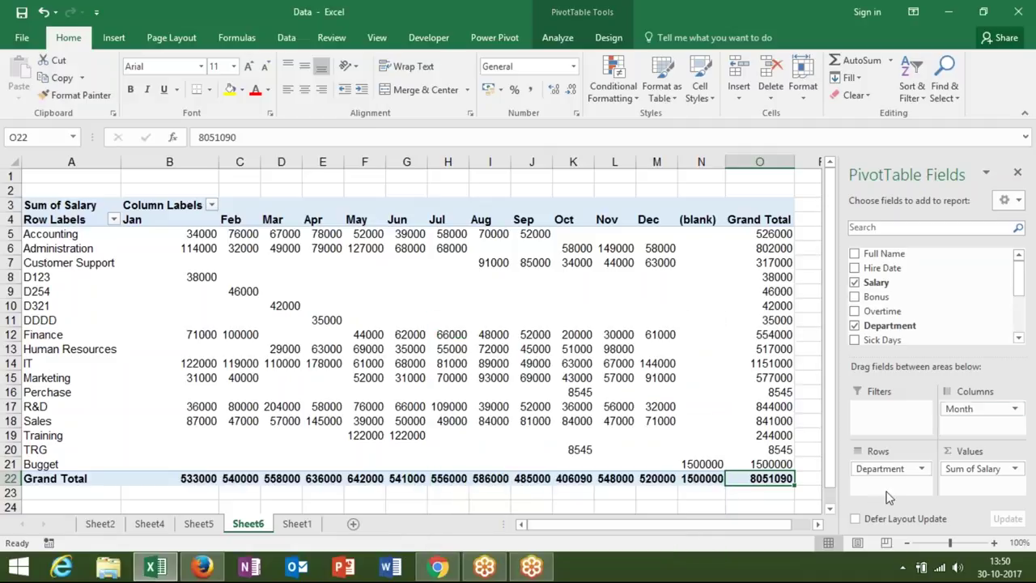
- Remove Month from the pivot's column fields
click(964, 466)
key(Escape)
drag(981, 409, 978, 313)
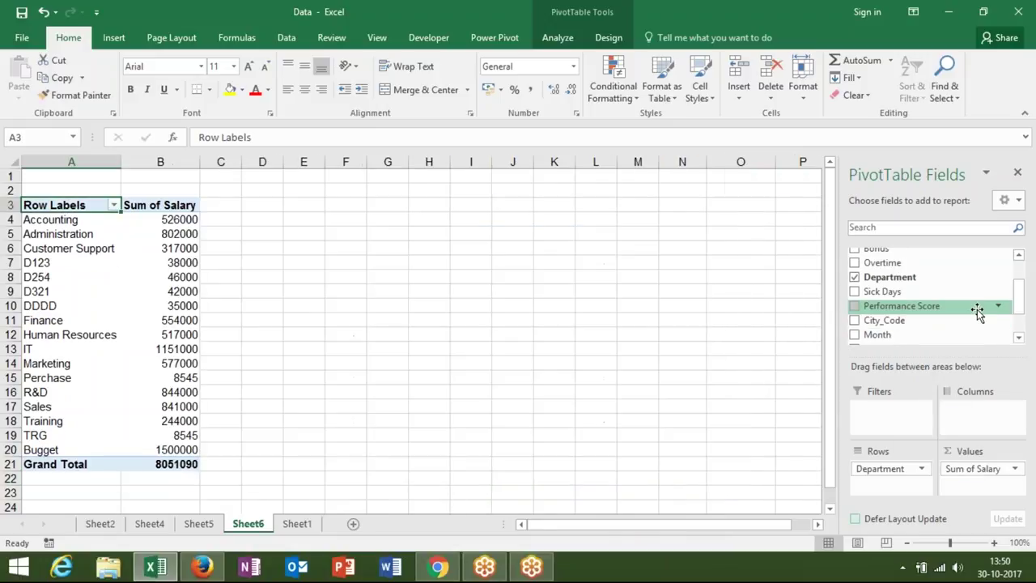
scroll(978, 314, up, 1)
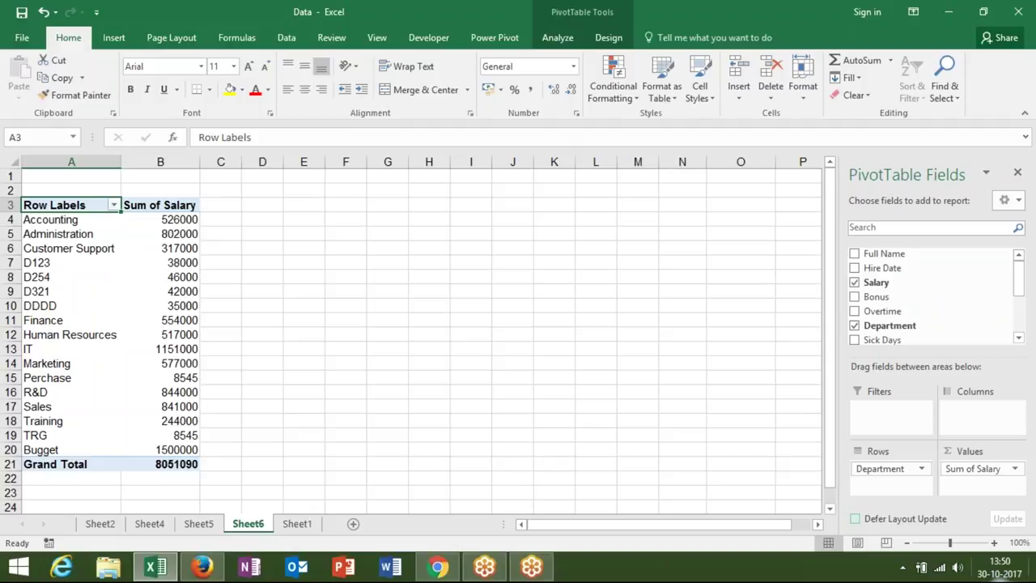
- Show Sum of Salary as Difference From Department item Bugget, putting Accounting at -974000
click(1015, 469)
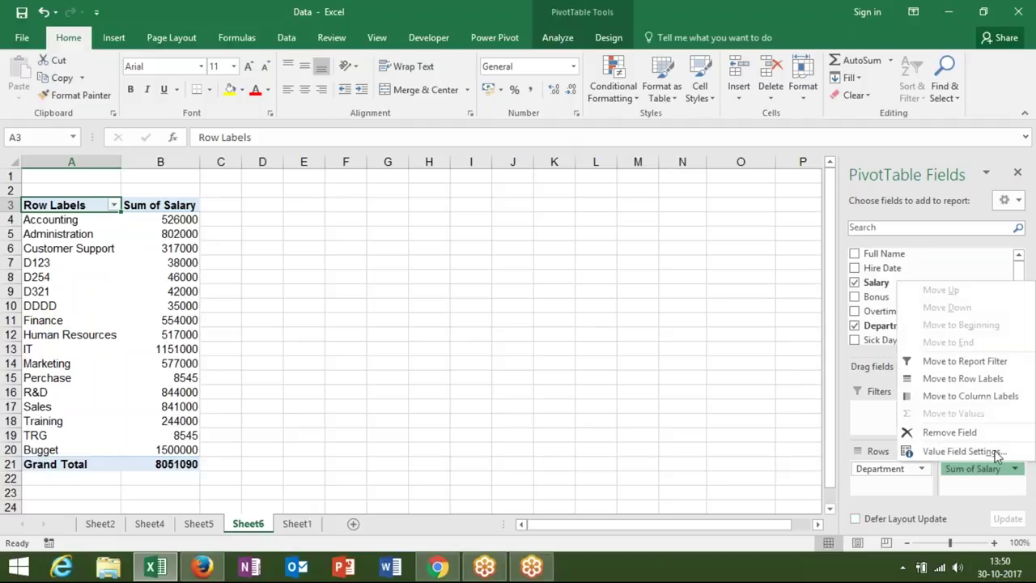
click(995, 450)
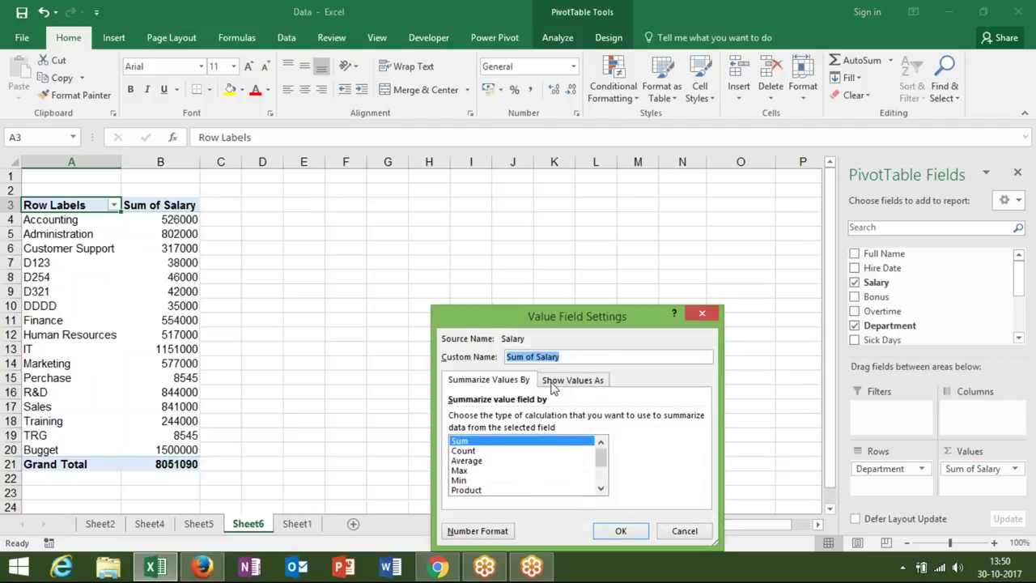
click(557, 380)
click(543, 419)
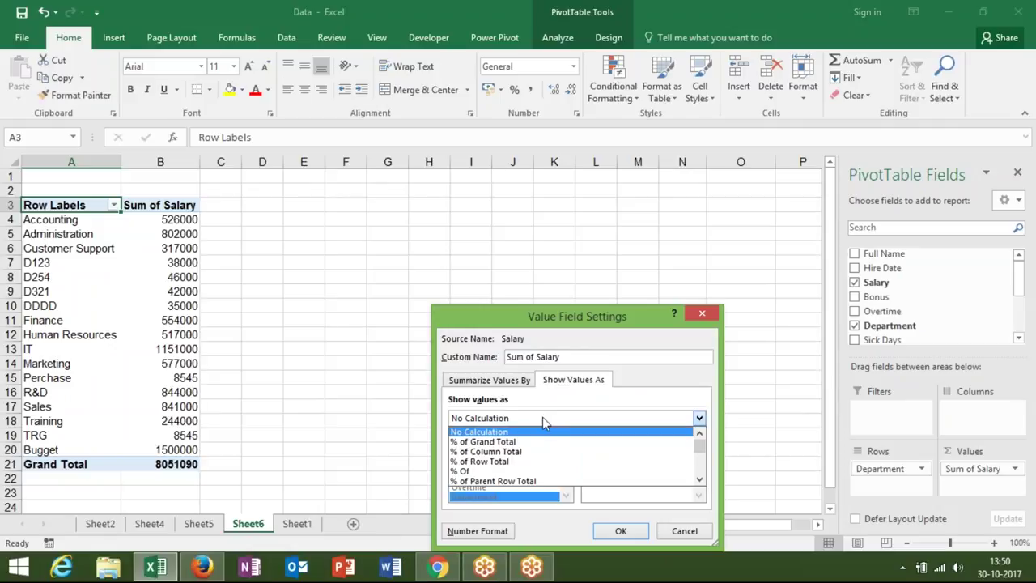
click(699, 480)
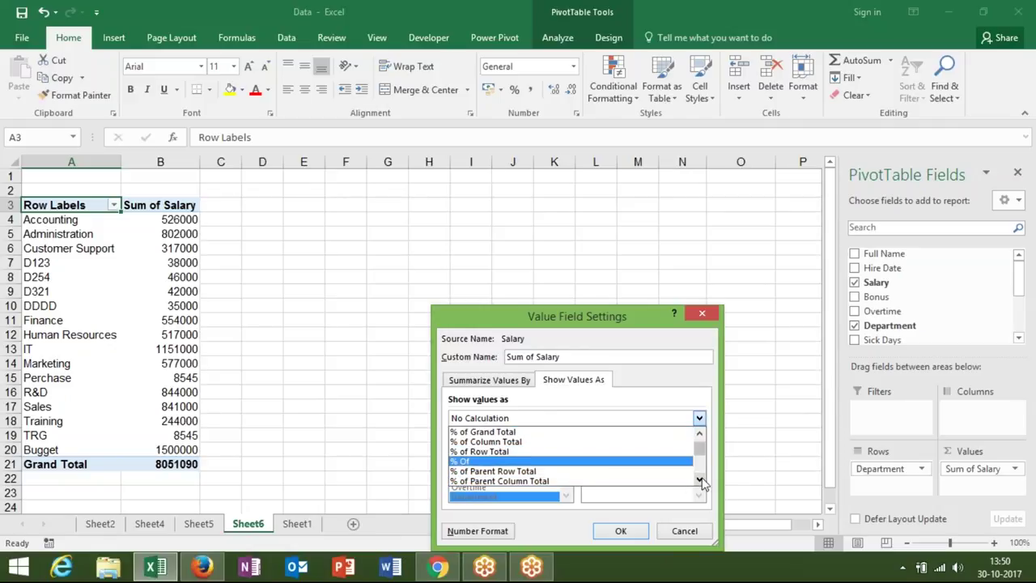
click(699, 480)
click(699, 480)
click(700, 480)
click(700, 480)
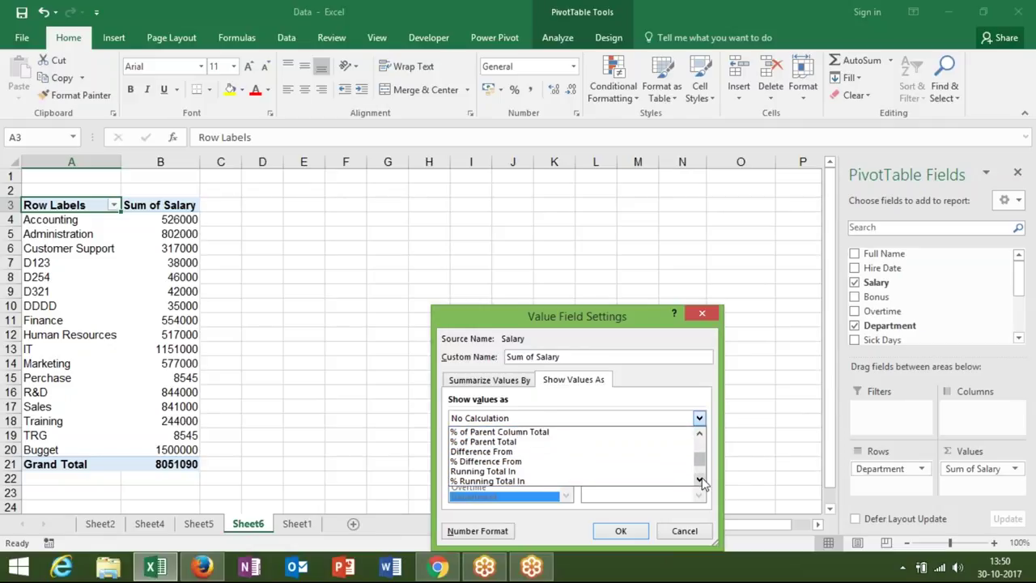
click(614, 453)
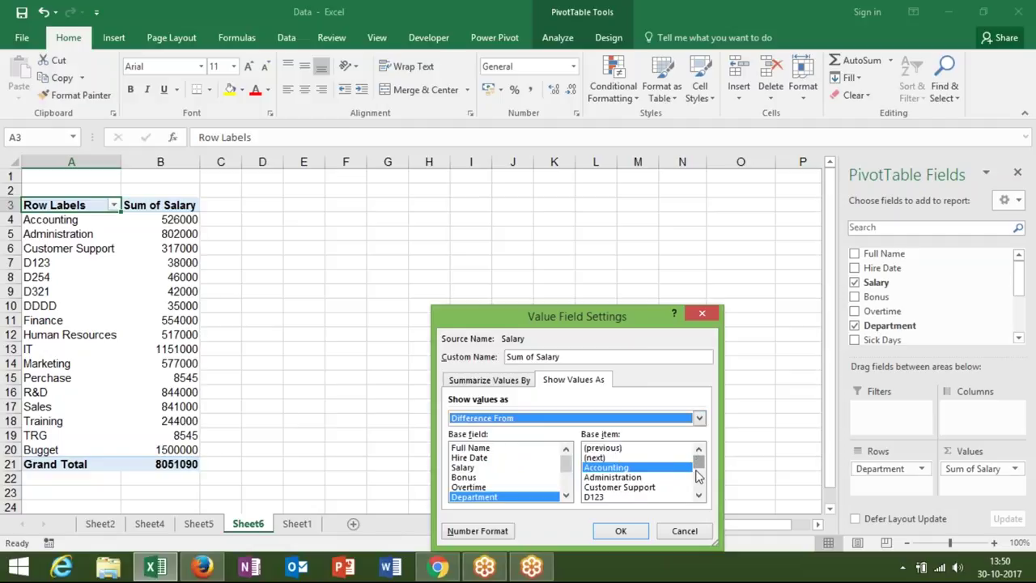
drag(698, 461, 694, 505)
click(664, 497)
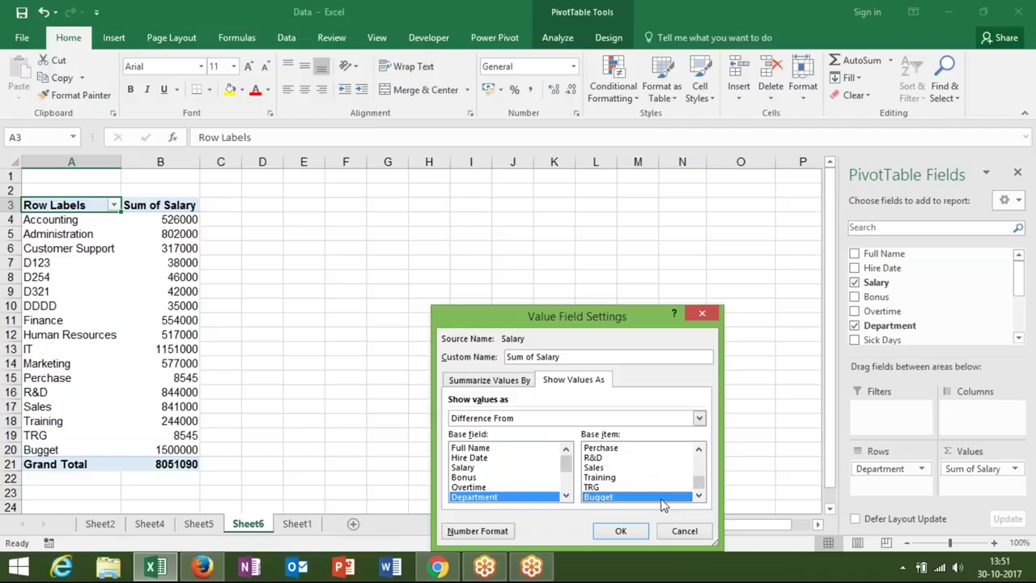
click(648, 536)
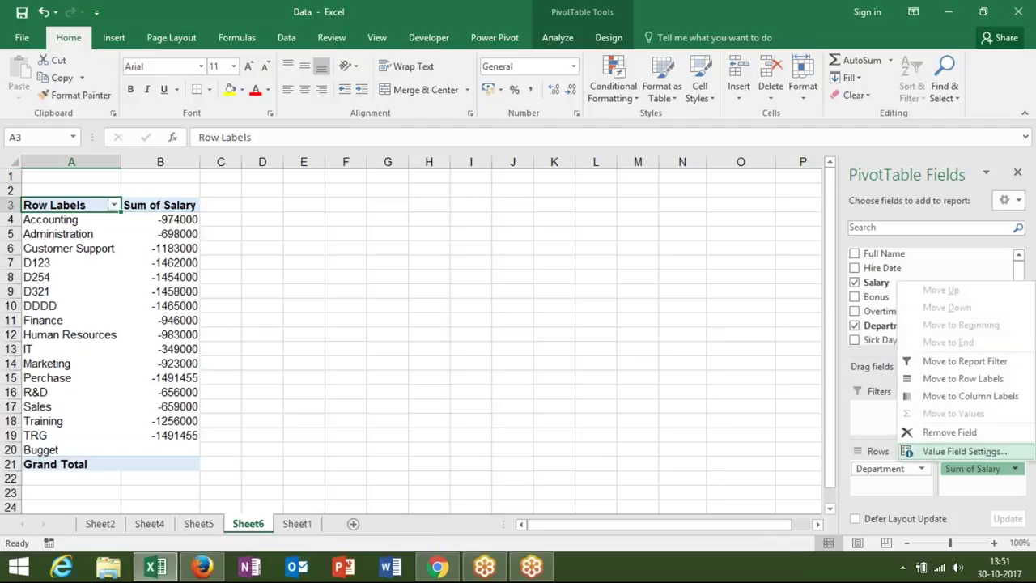
- Reopen Sum of Salary's Show Values As calculation list and scroll through its options
click(964, 451)
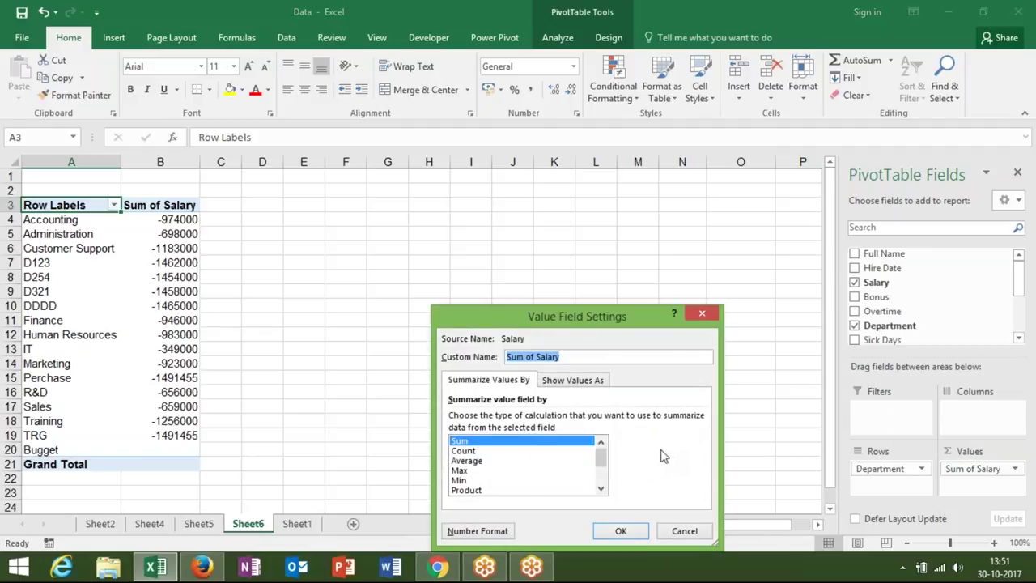
click(575, 380)
click(565, 420)
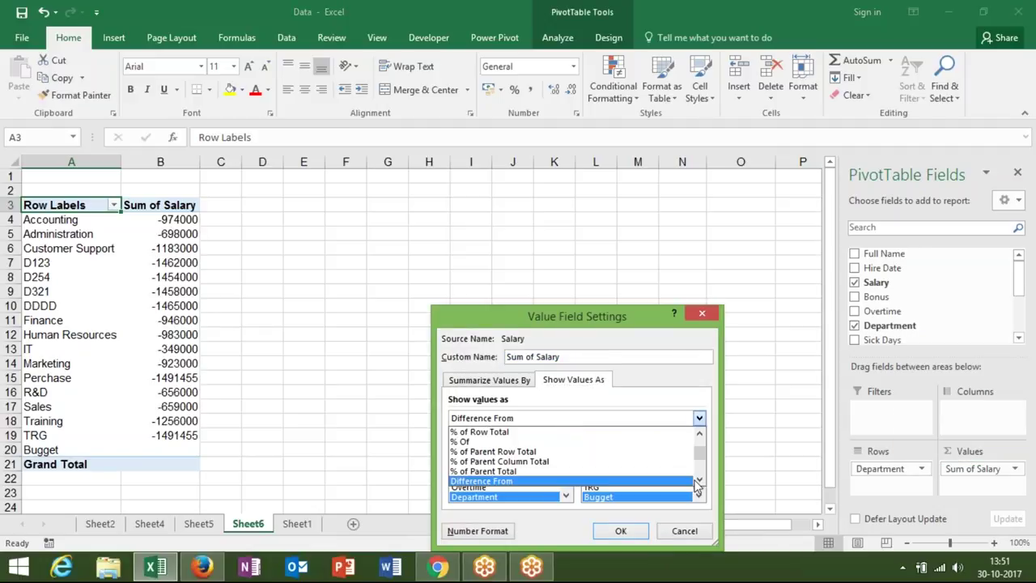
drag(698, 460, 700, 478)
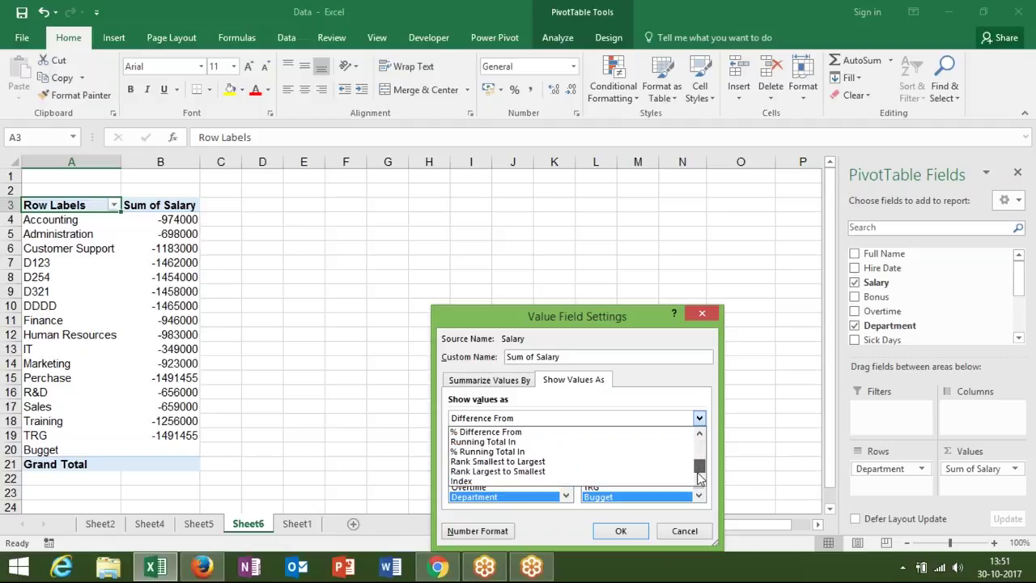
- Show Sum of Salary as Running Total In, using Department as the base field
click(577, 442)
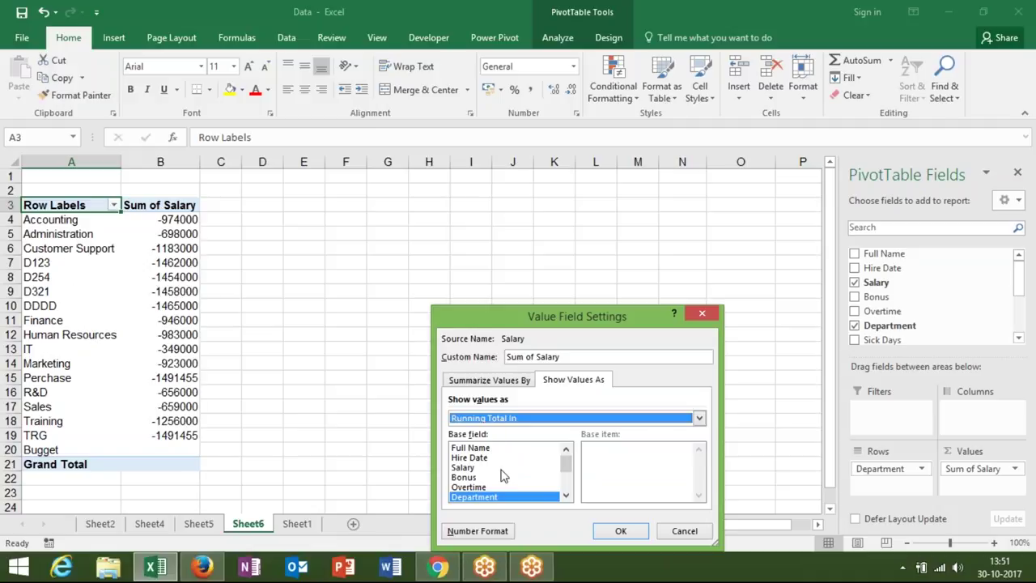
click(620, 531)
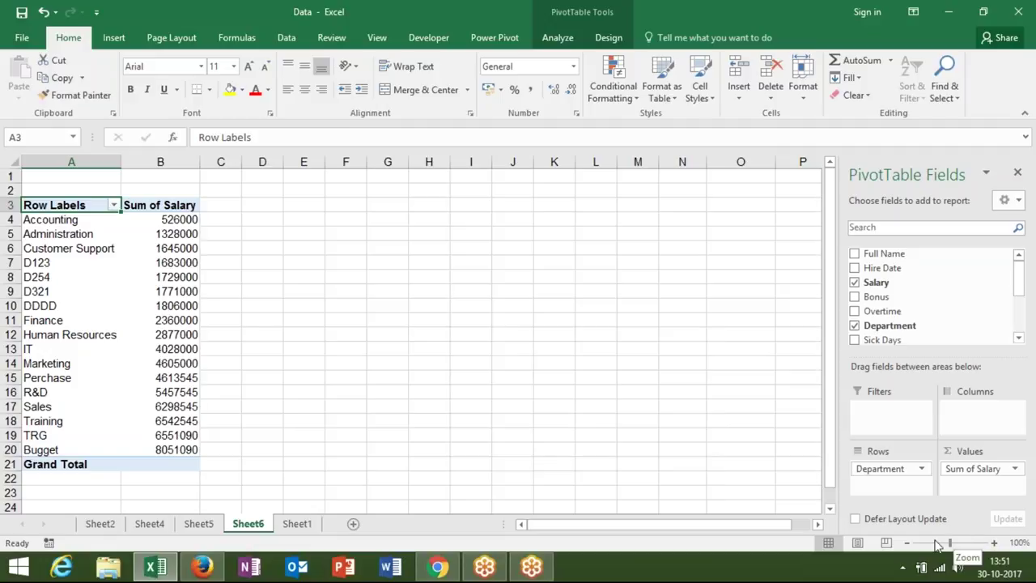
click(902, 566)
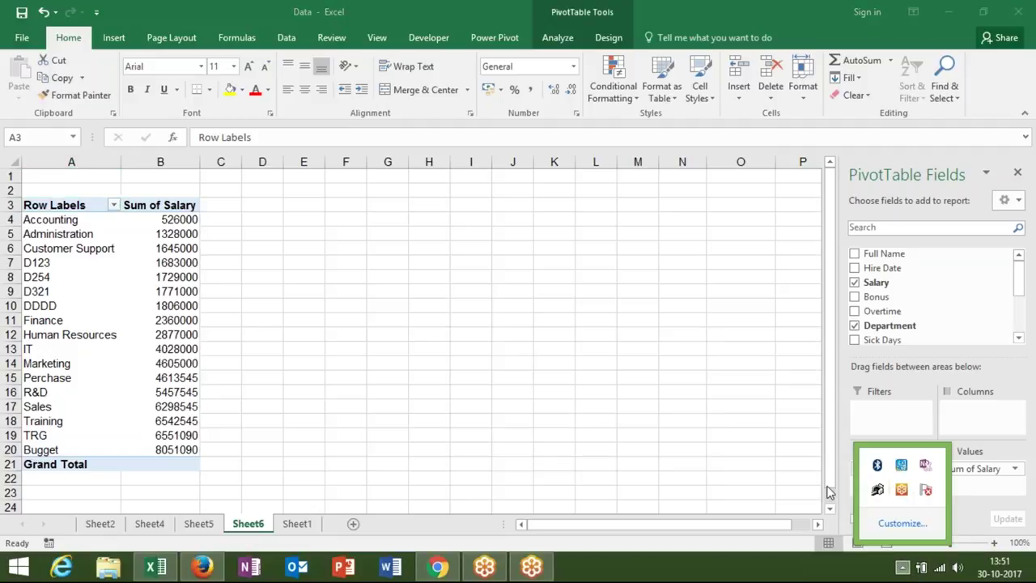
click(652, 408)
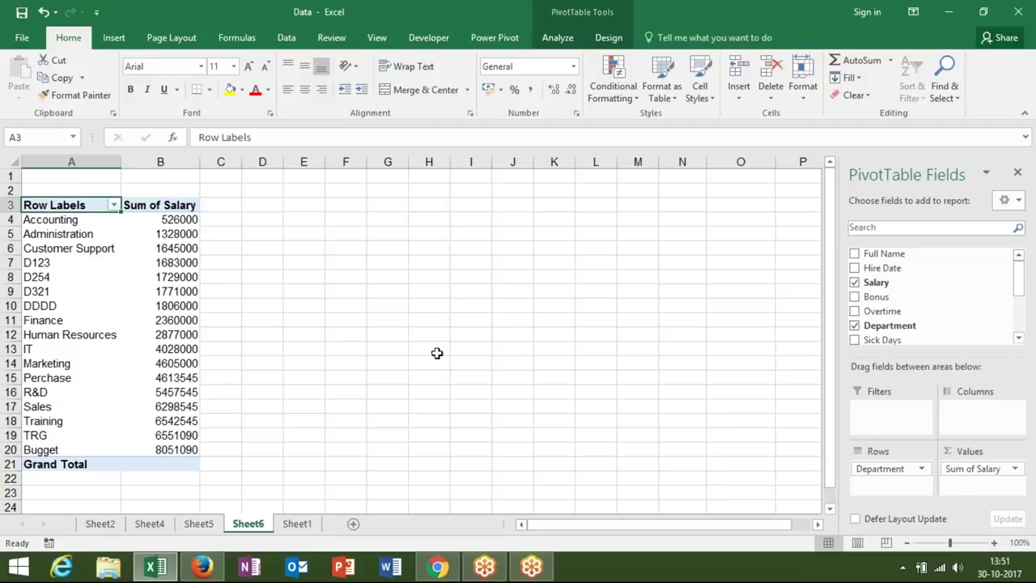
- Reopen the Sum of Salary value settings to check the calculation, then close them unchanged
click(1011, 469)
click(878, 451)
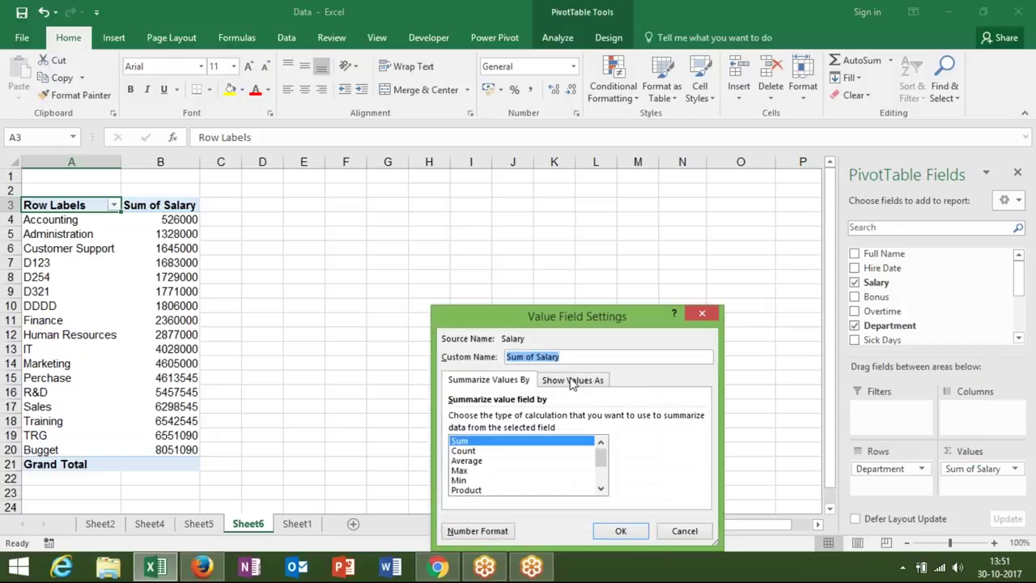
click(571, 380)
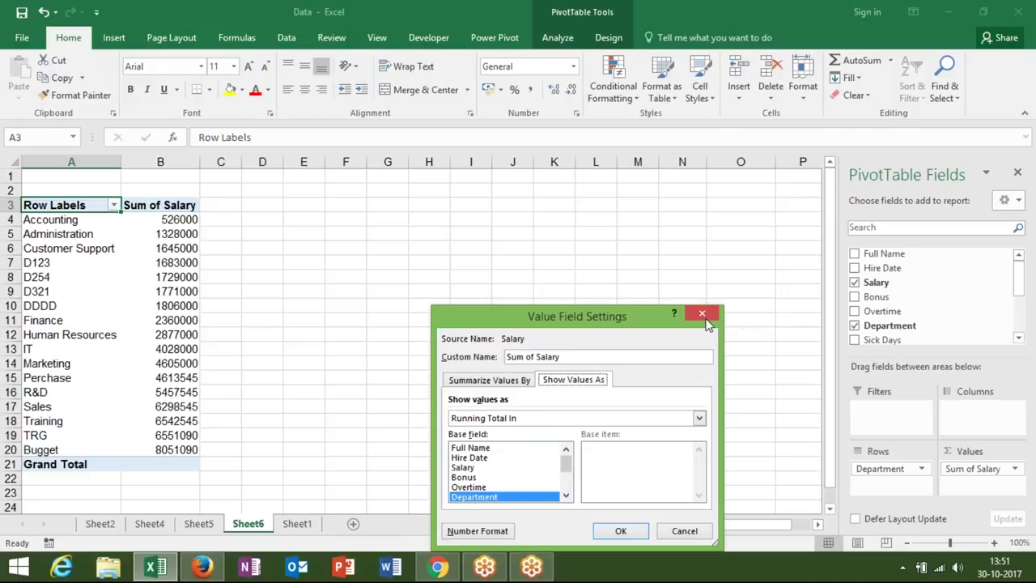
click(702, 313)
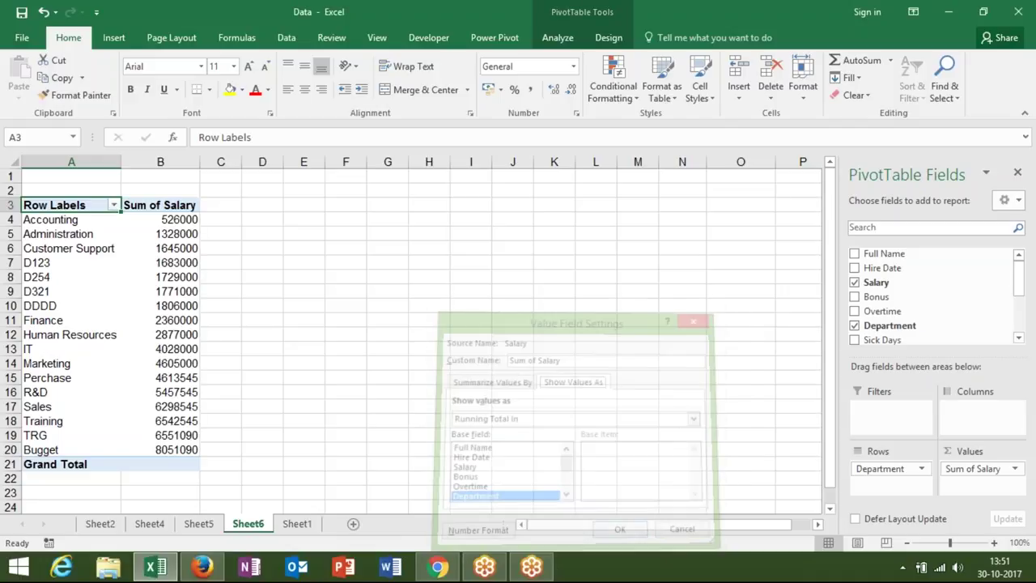
click(1026, 13)
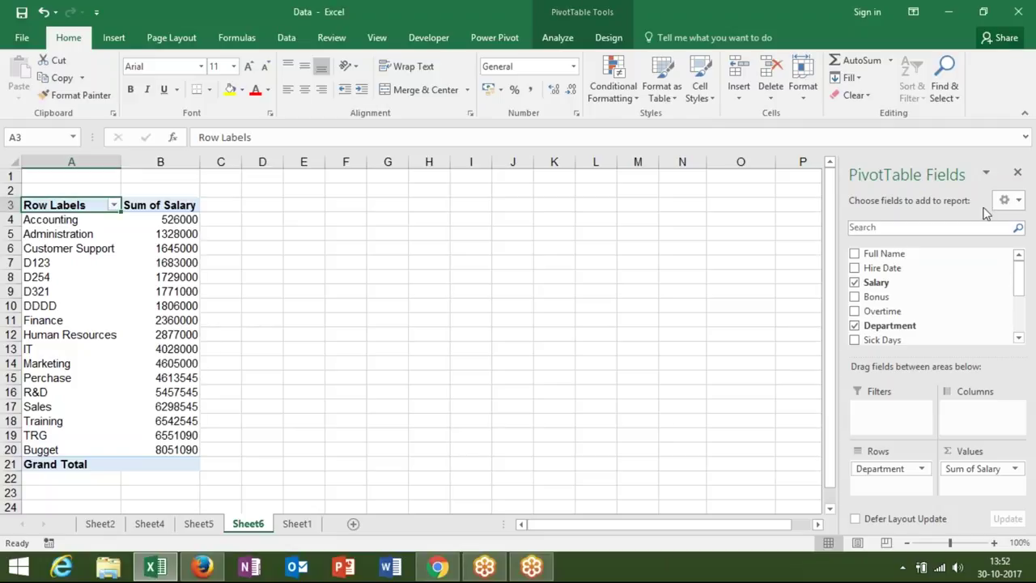
- Replace Sum of Salary with Salary, Bonus and Overtime values, switching Salary from Count to Sum
mouse_move(975, 468)
mouse_down()
mouse_move(923, 294)
mouse_move(966, 466)
mouse_up()
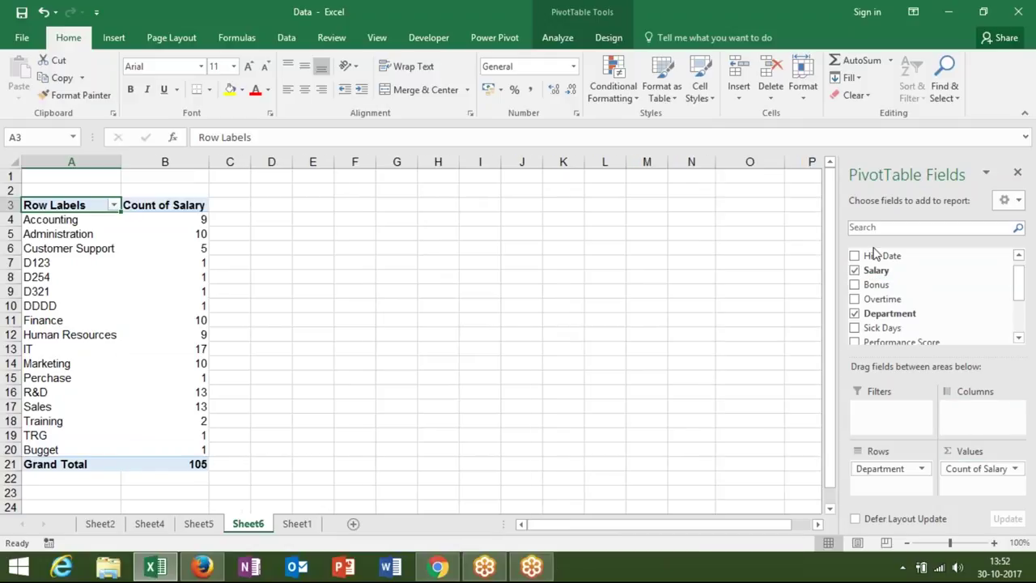
drag(870, 284, 960, 481)
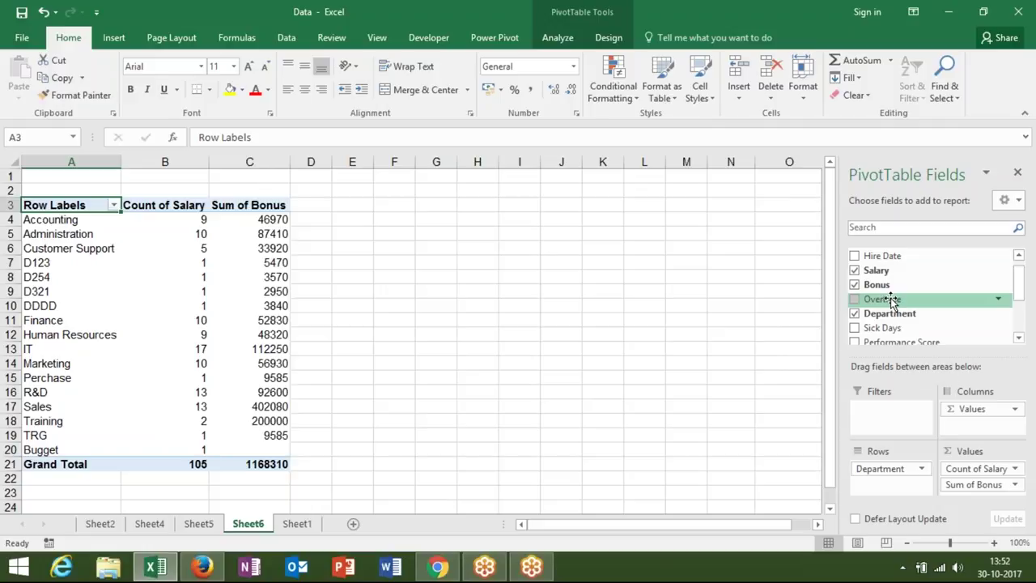
drag(893, 302, 963, 486)
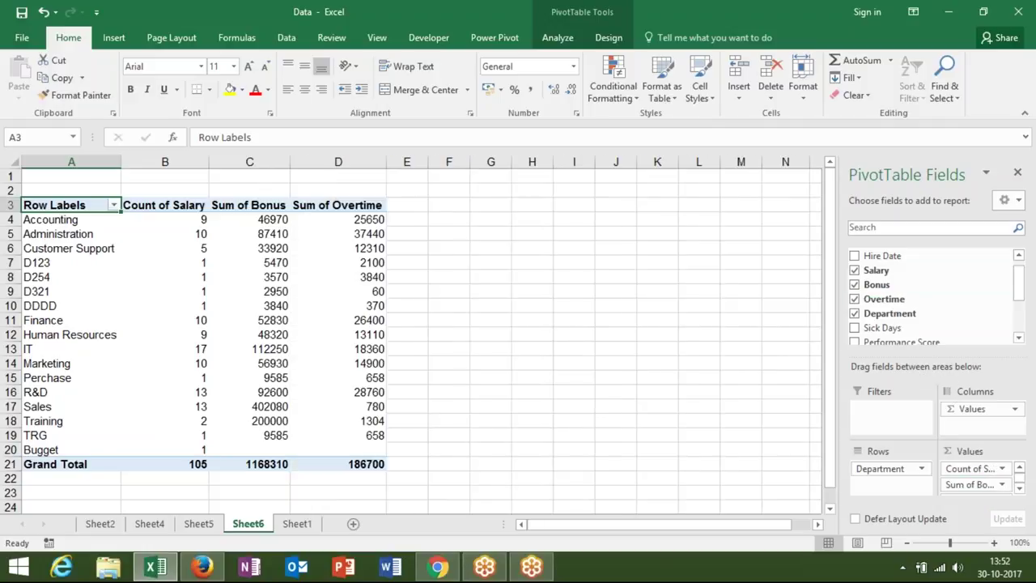
double_click(180, 206)
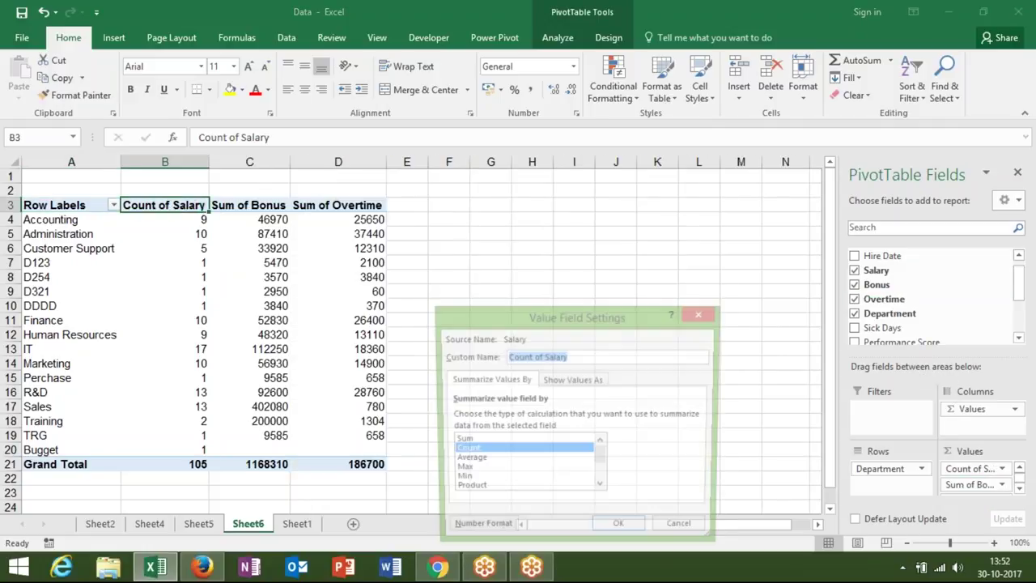
click(540, 442)
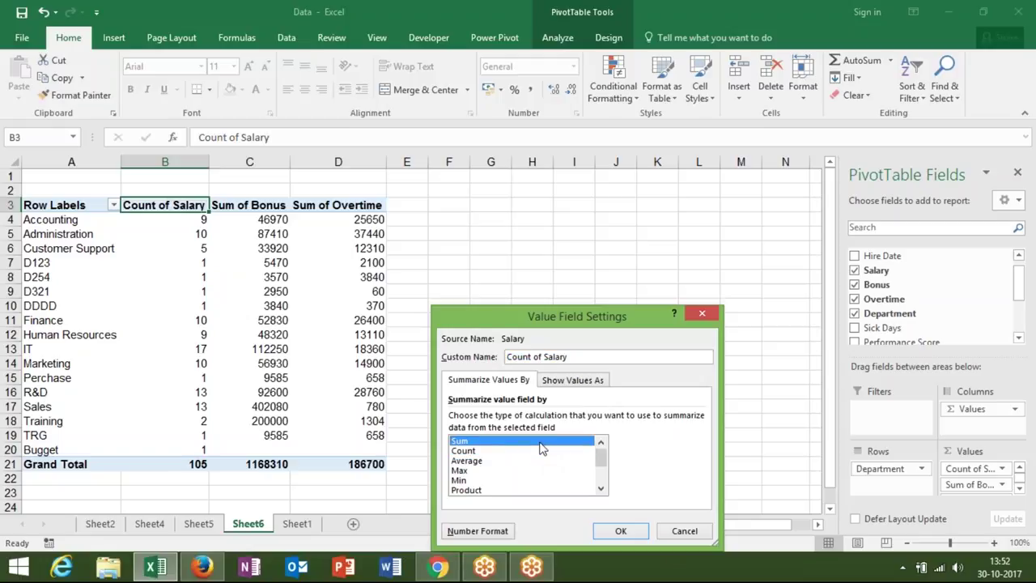
double_click(541, 443)
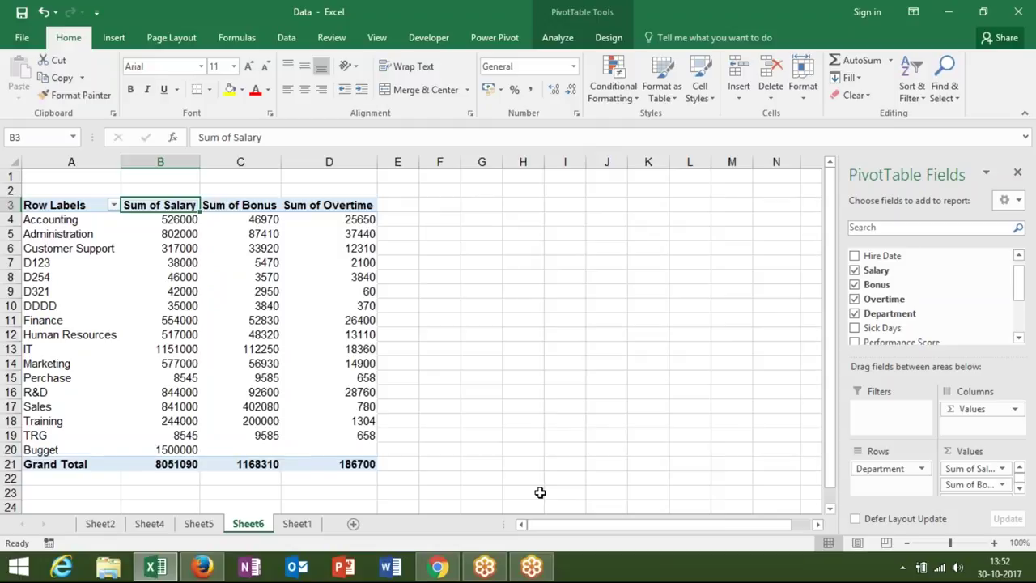
- Review the salary, bonus and overtime grand totals and the Accounting row values
click(178, 464)
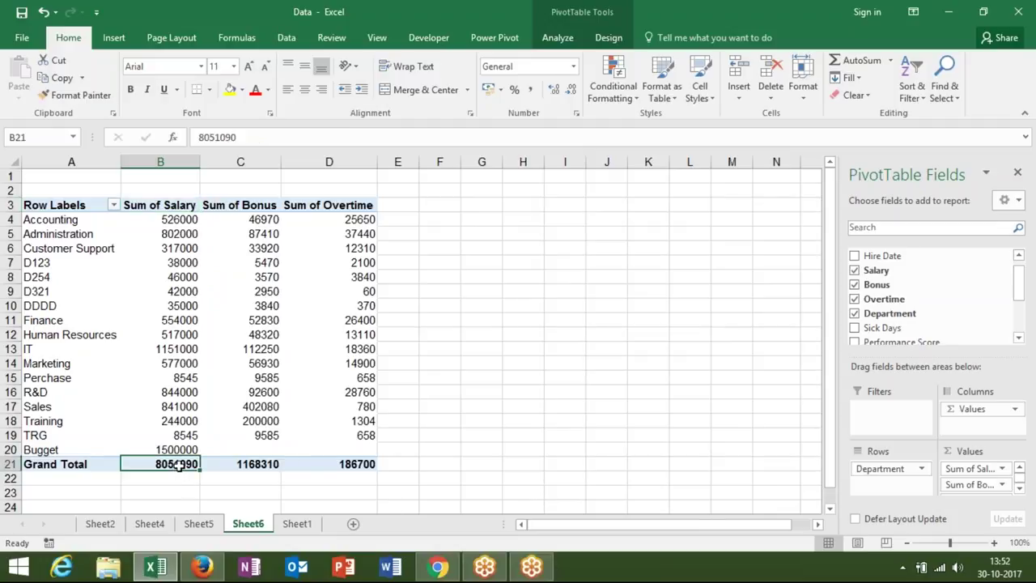
click(246, 461)
click(320, 471)
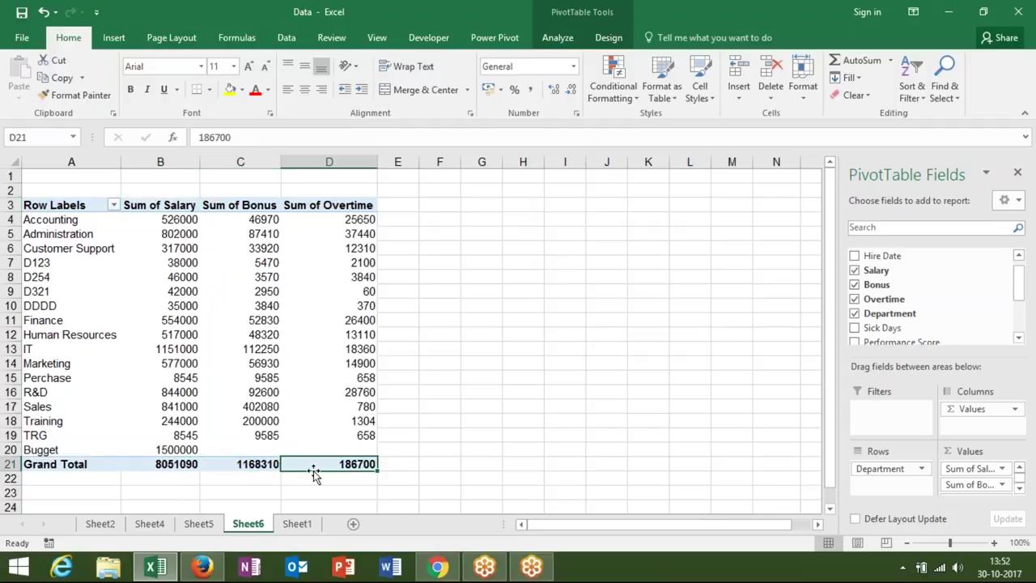
click(243, 478)
click(182, 463)
click(241, 464)
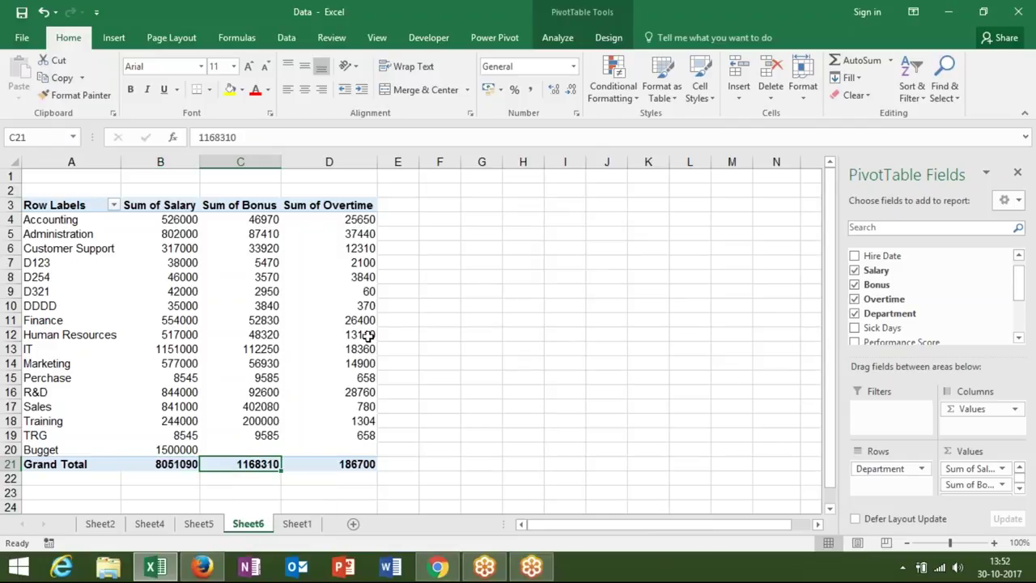
click(155, 220)
click(225, 220)
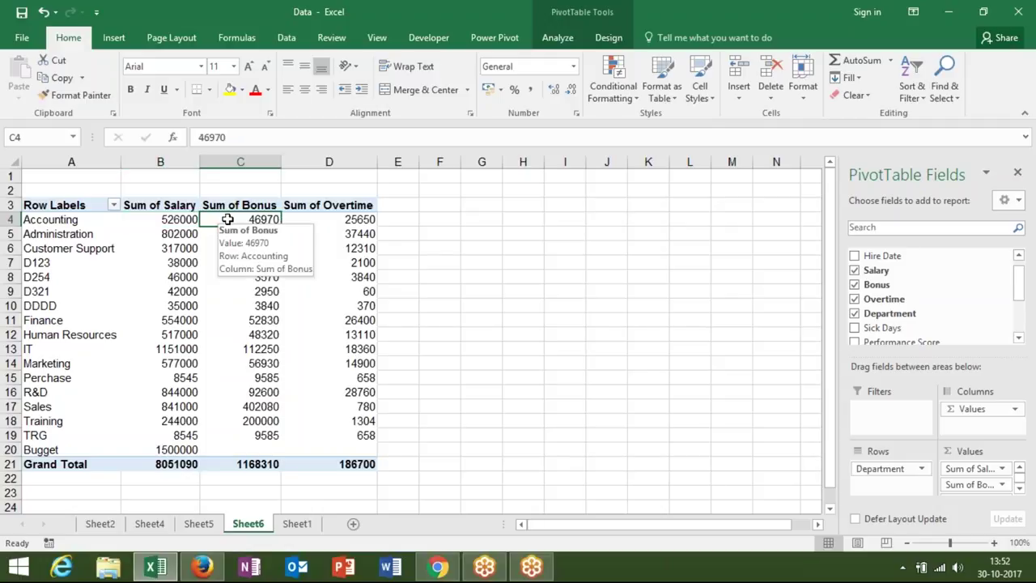
click(303, 222)
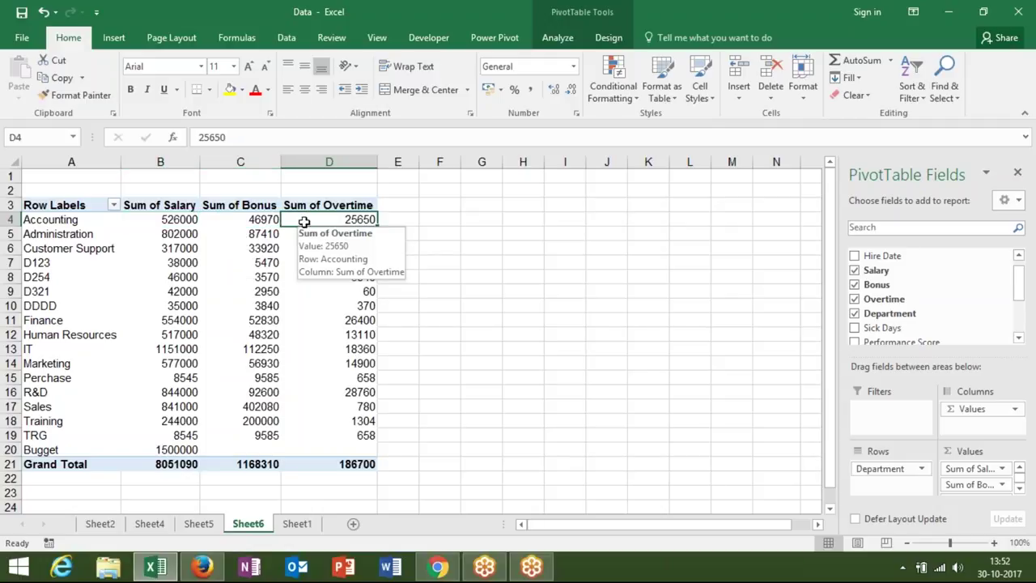
drag(178, 205, 329, 204)
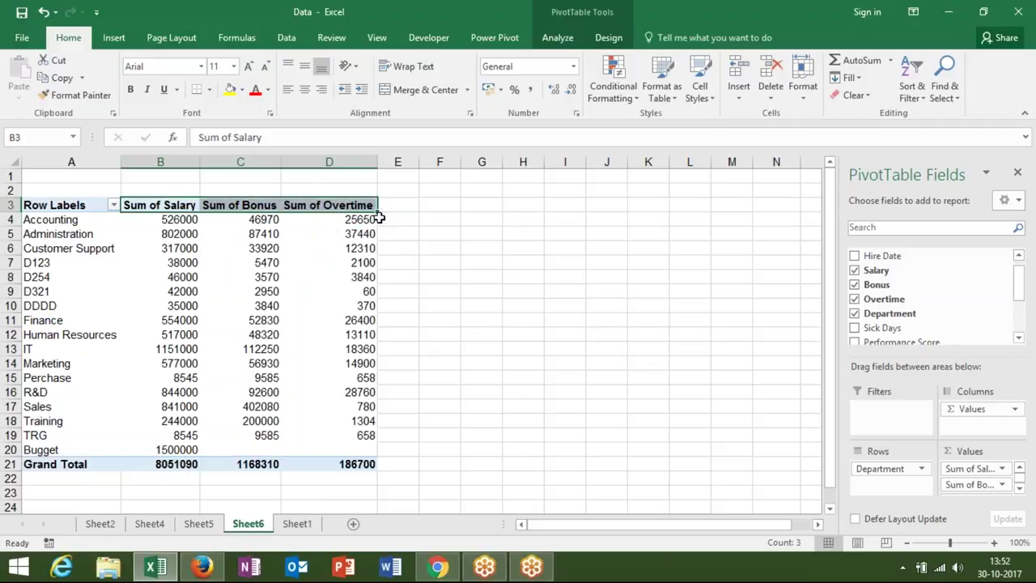
click(331, 230)
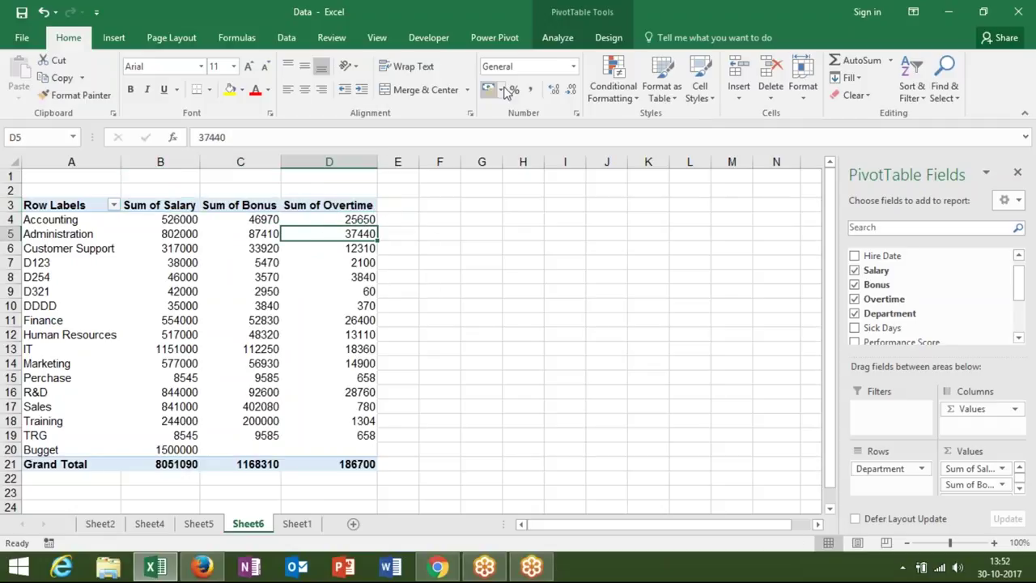
click(557, 38)
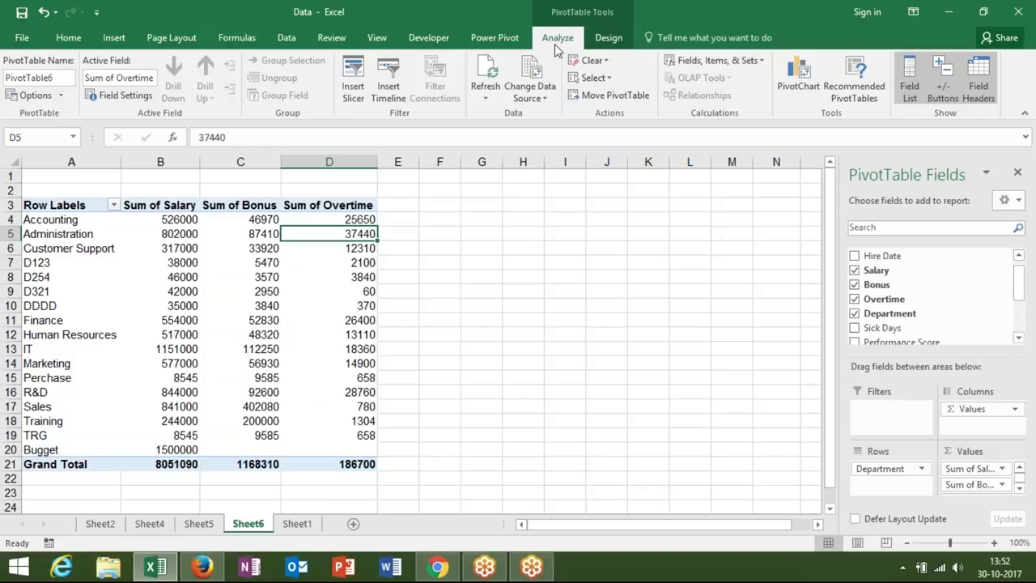
- Insert a new pivot calculated field named Total
click(675, 64)
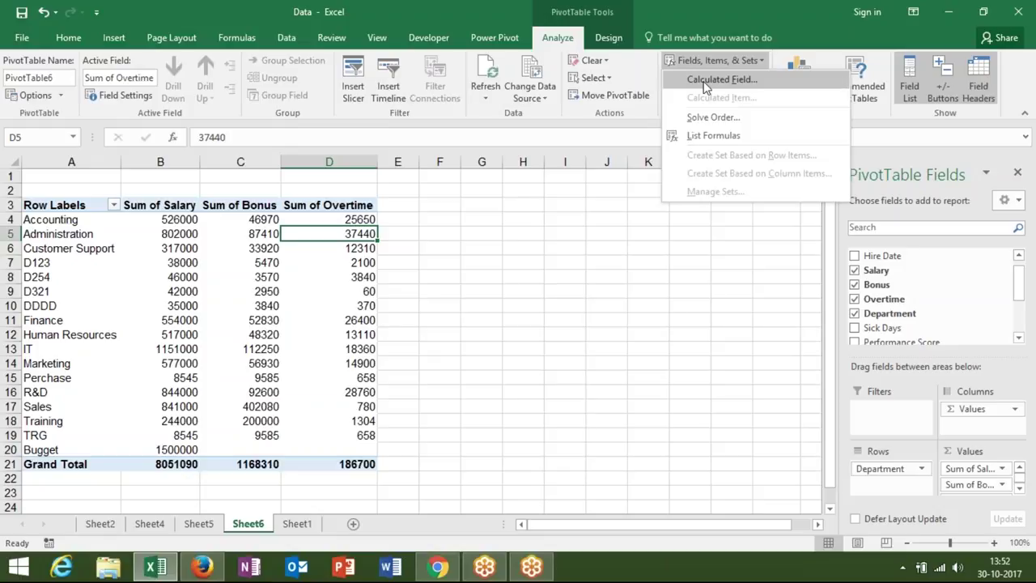
click(702, 80)
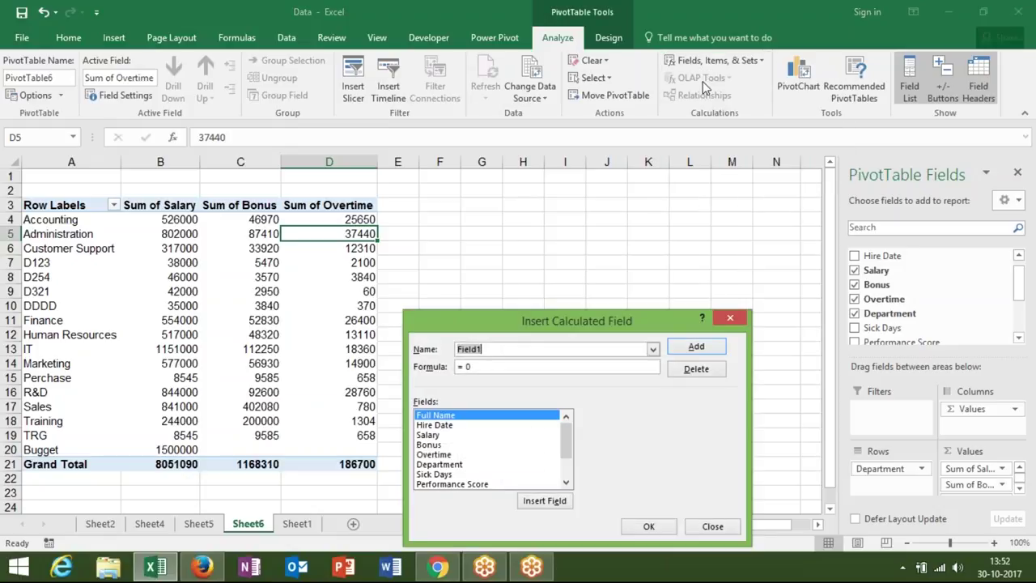
text(T)
text(otal)
key(Tab)
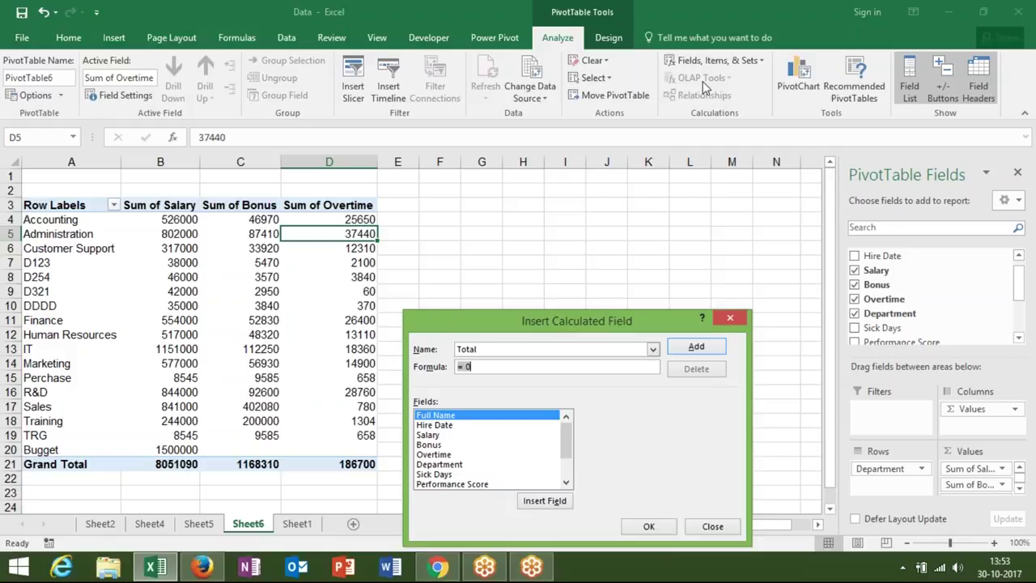
text(=)
- Give Total the formula =Salary+Bonus+Overtime, add it, and review the Sum of Total column
click(458, 436)
click(537, 502)
text(+ Bonus+)
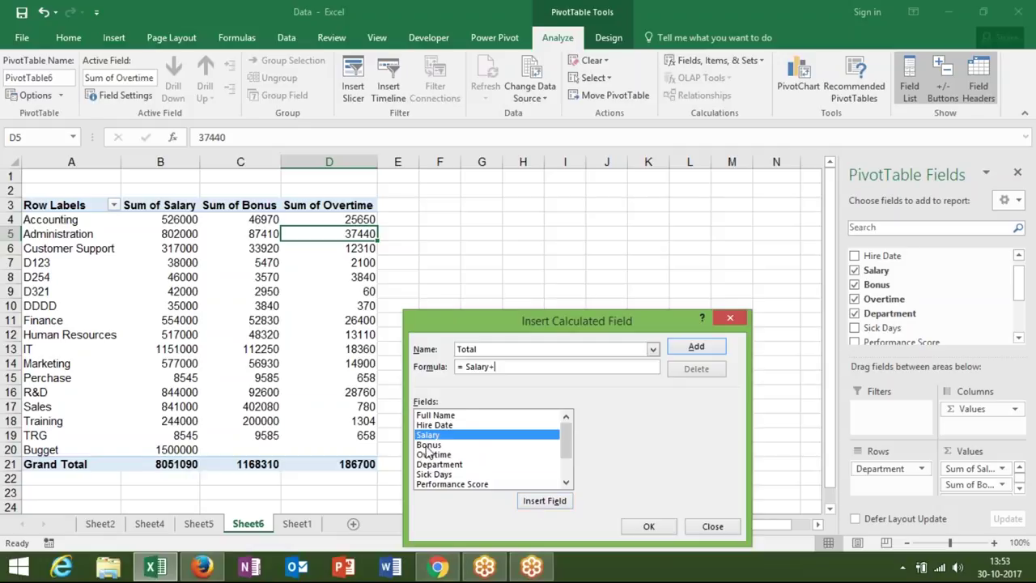
double_click(428, 446)
text(+ Overtime)
double_click(435, 455)
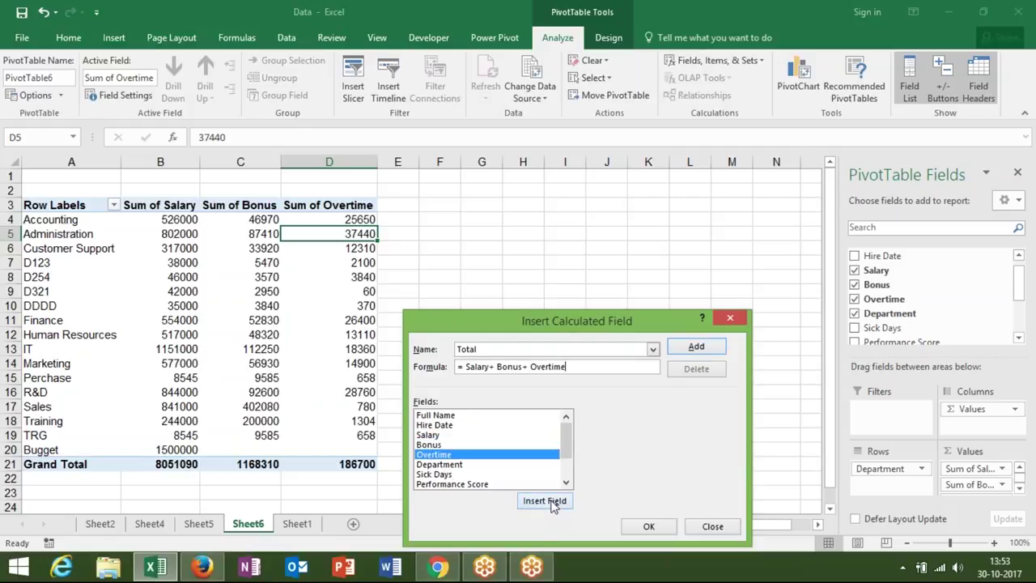
click(685, 353)
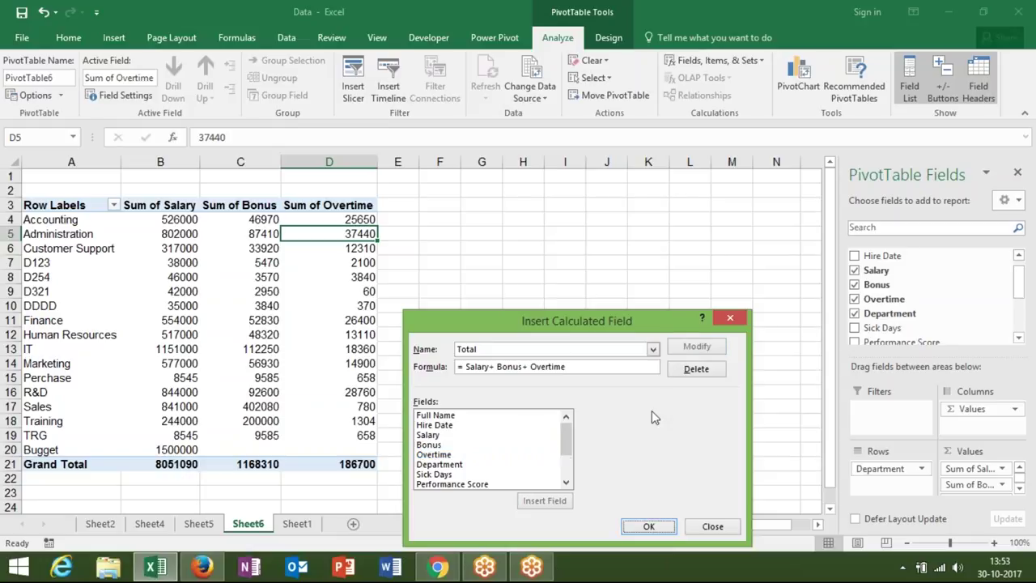
click(650, 527)
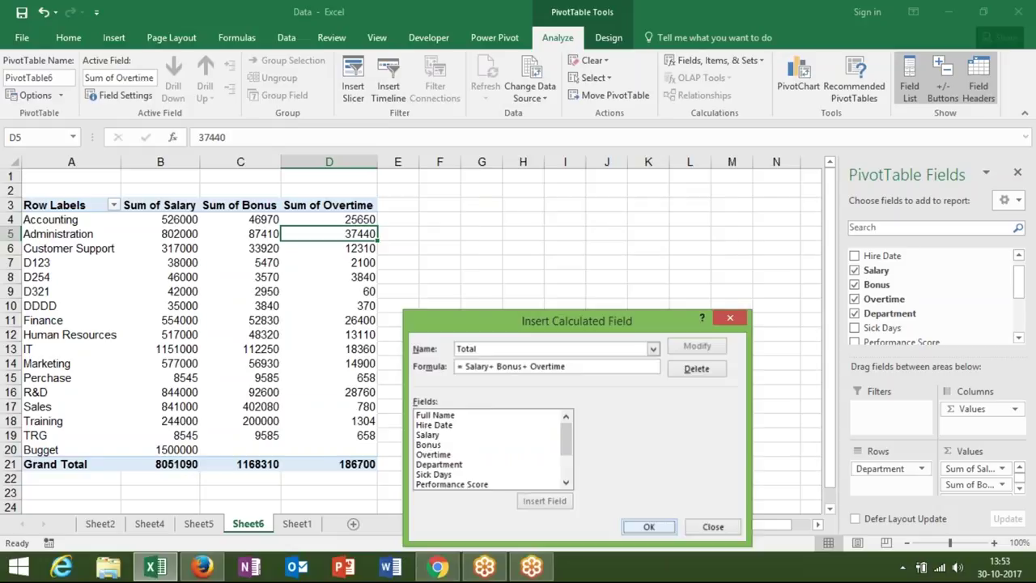
drag(434, 226, 425, 439)
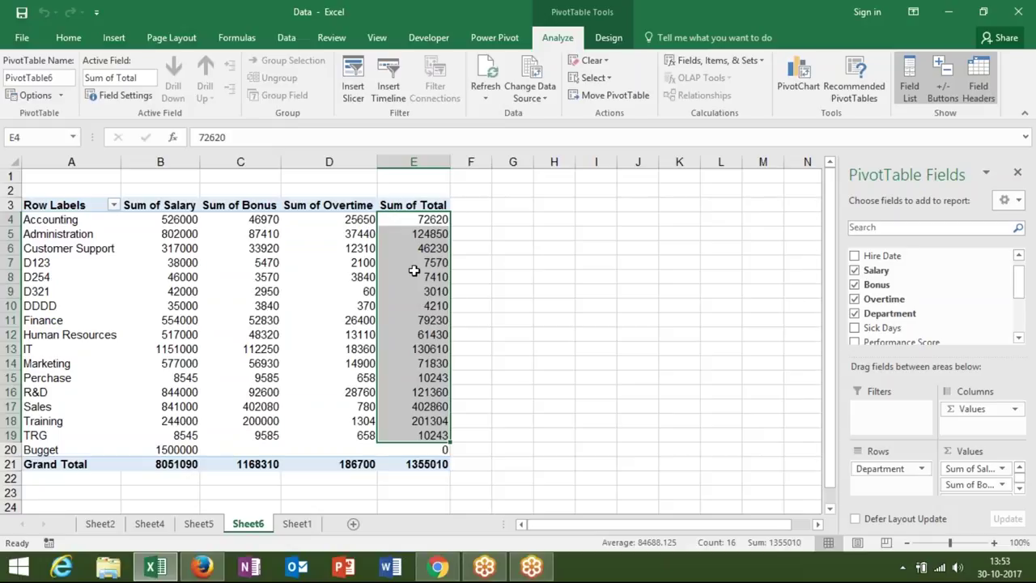
click(422, 221)
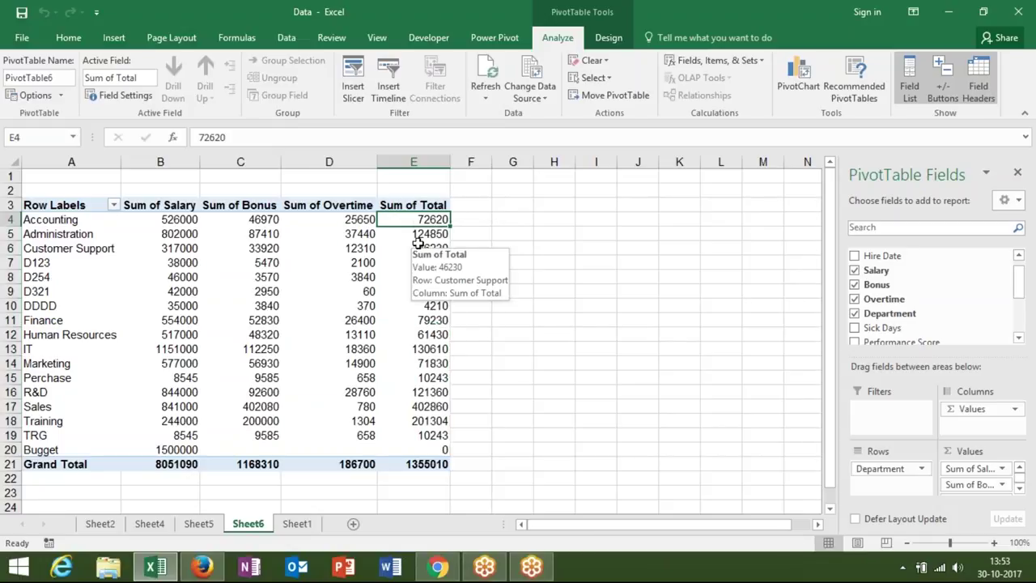
- Insert a new pivot calculated field named TAX
click(687, 62)
click(712, 80)
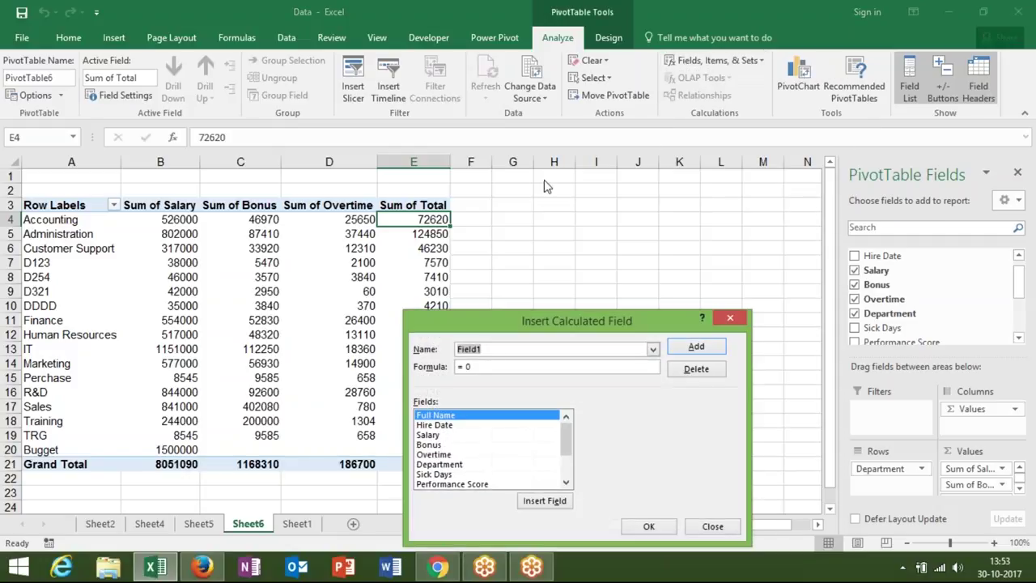
key(BackSpace)
text(TAX)
key(Tab)
text(=)
- Set the TAX formula to =Total*15%, add it, and select the Sum of TAX values
drag(570, 448, 571, 474)
click(521, 484)
click(528, 503)
text(*15%)
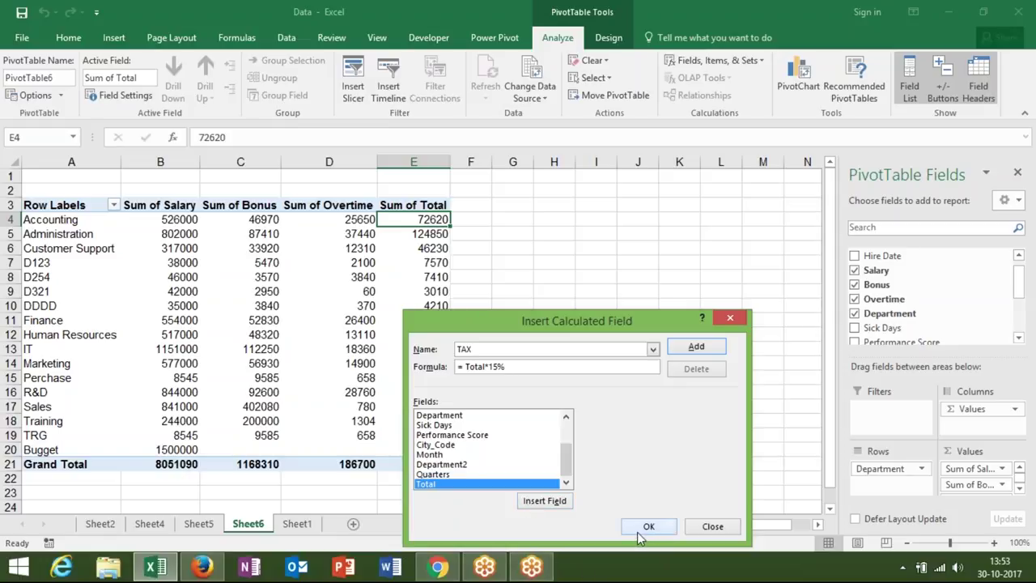
click(692, 350)
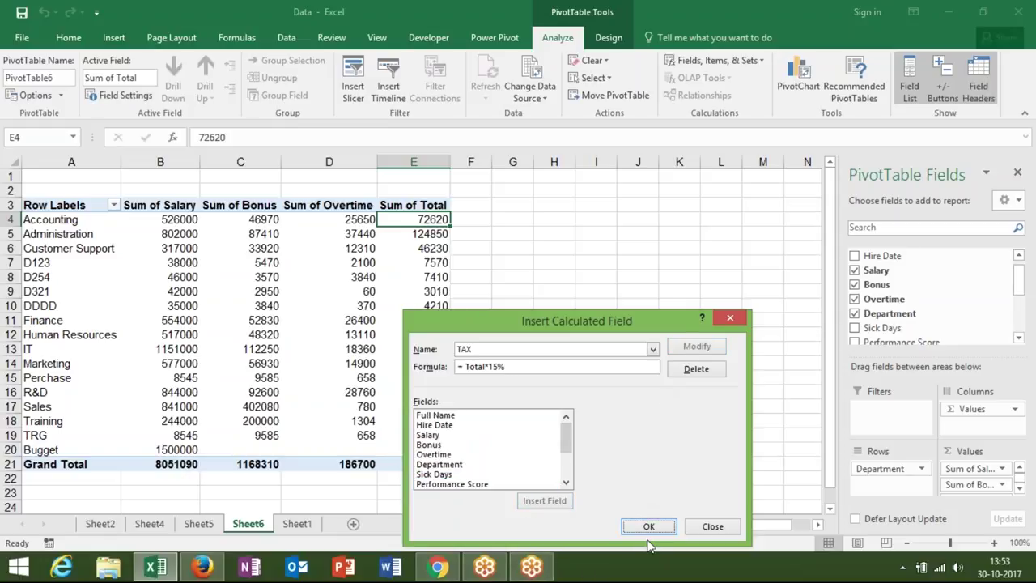
click(650, 527)
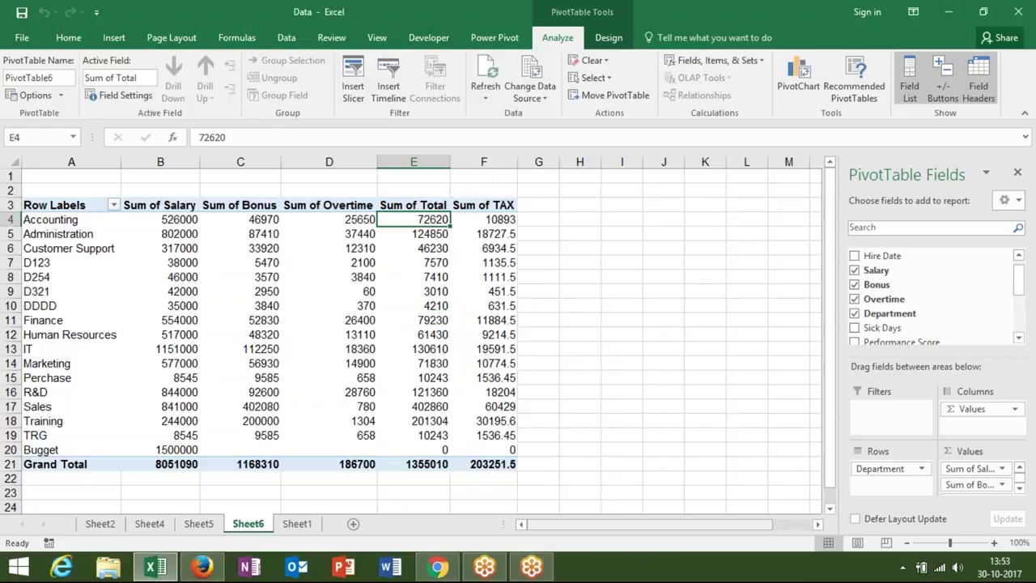
drag(495, 222, 487, 438)
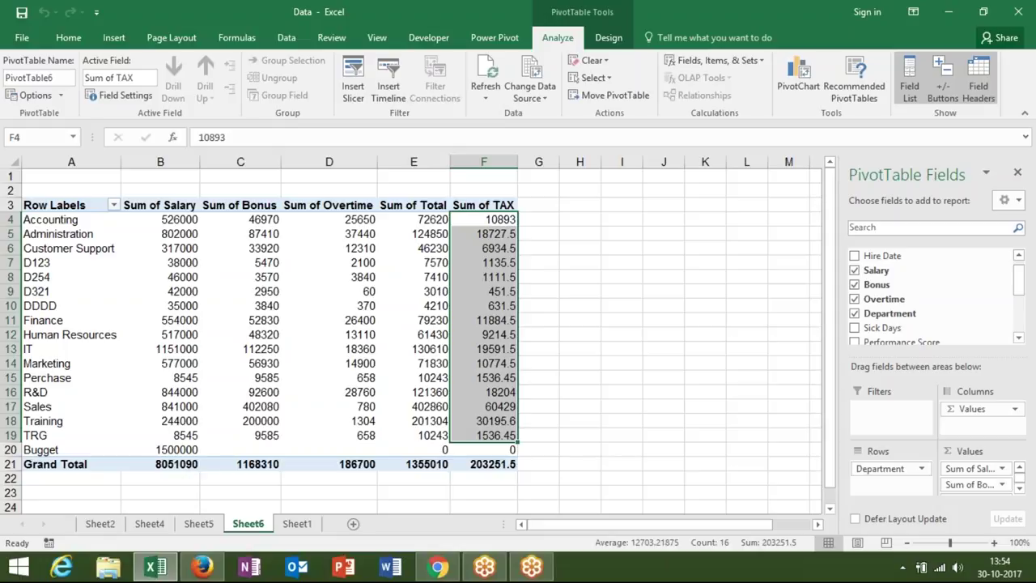
- Insert a new calculated field named RTAX with its formula started as =ROUND(
click(690, 60)
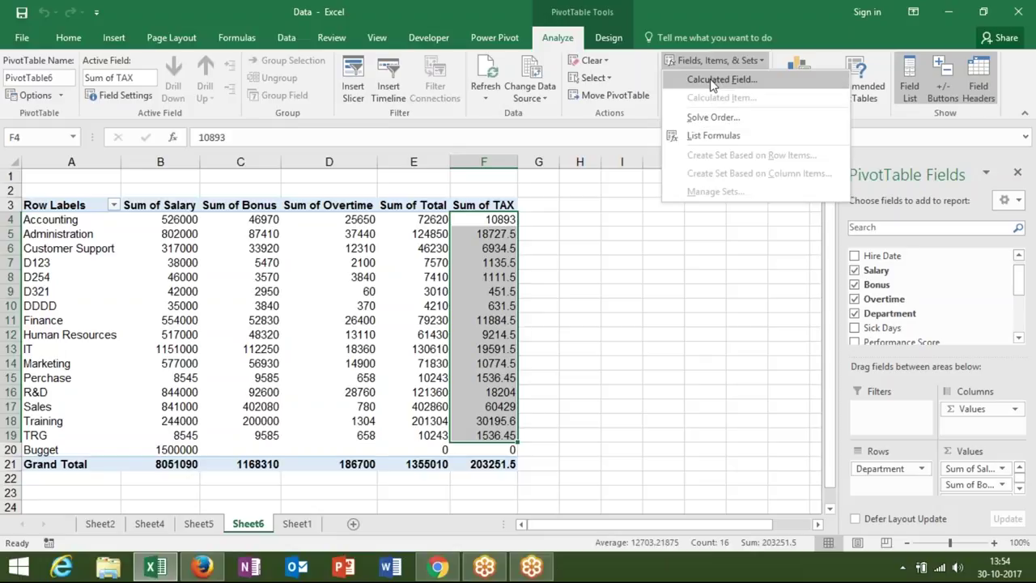
click(712, 80)
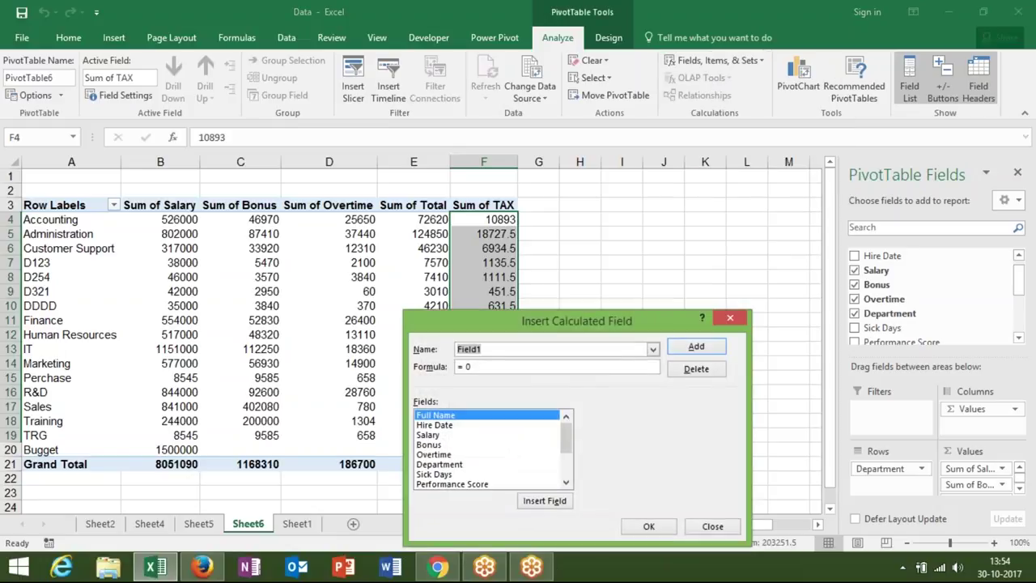
text(R)
text(T)
text(X)
key(BackSpace)
key(BackSpace)
text(round()
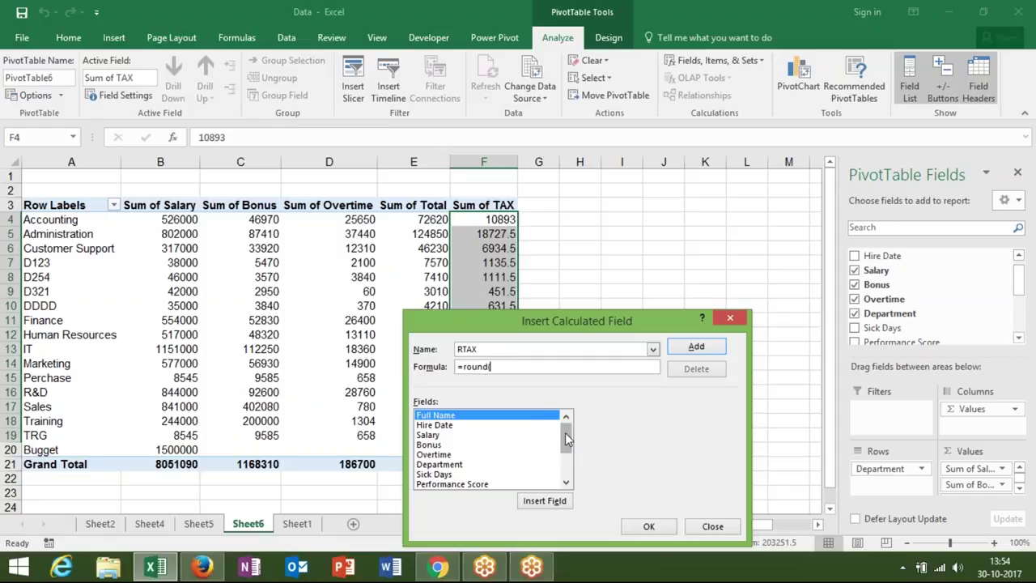
- Complete the formula as =ROUND(TAX,0), add it, and inspect the Sum of RTAX values
drag(567, 437, 565, 474)
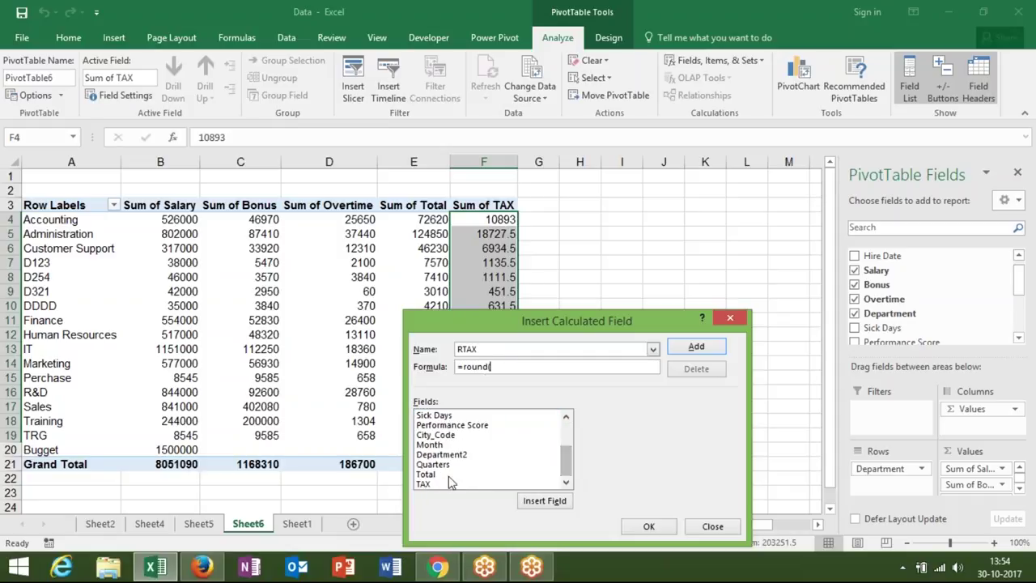
click(429, 483)
click(542, 502)
text(,0))
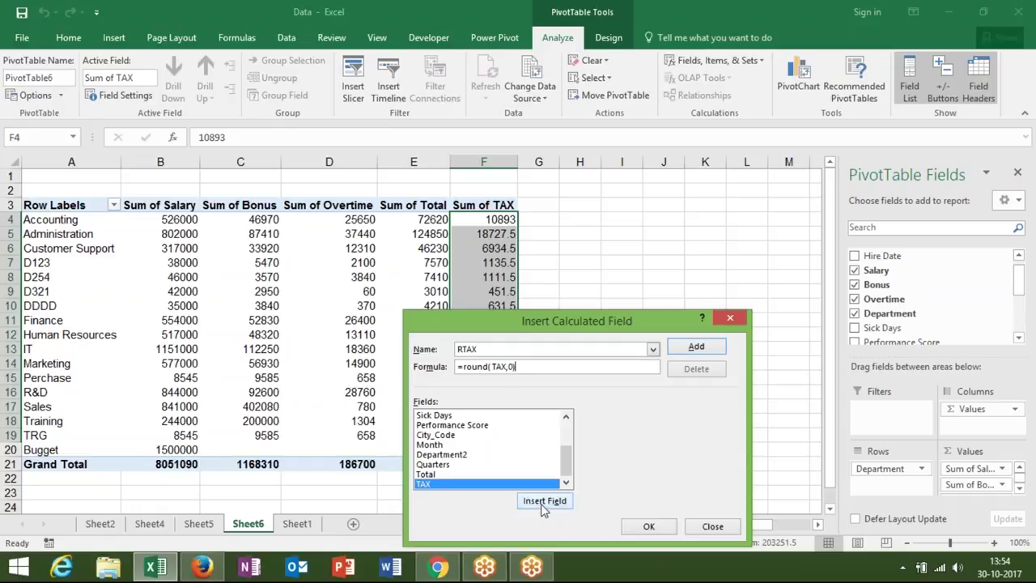
click(694, 354)
click(650, 533)
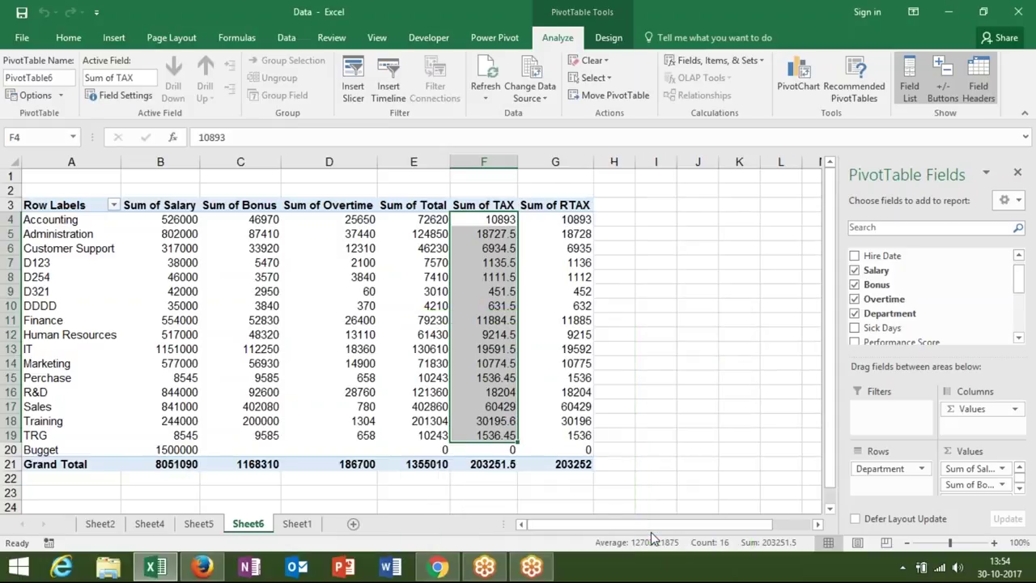
drag(569, 220, 569, 437)
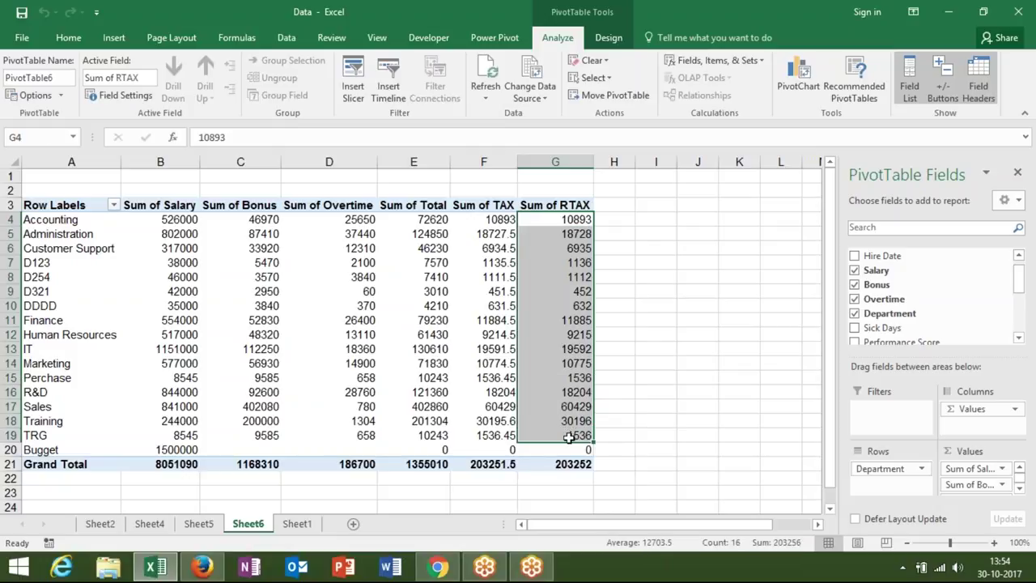
click(572, 336)
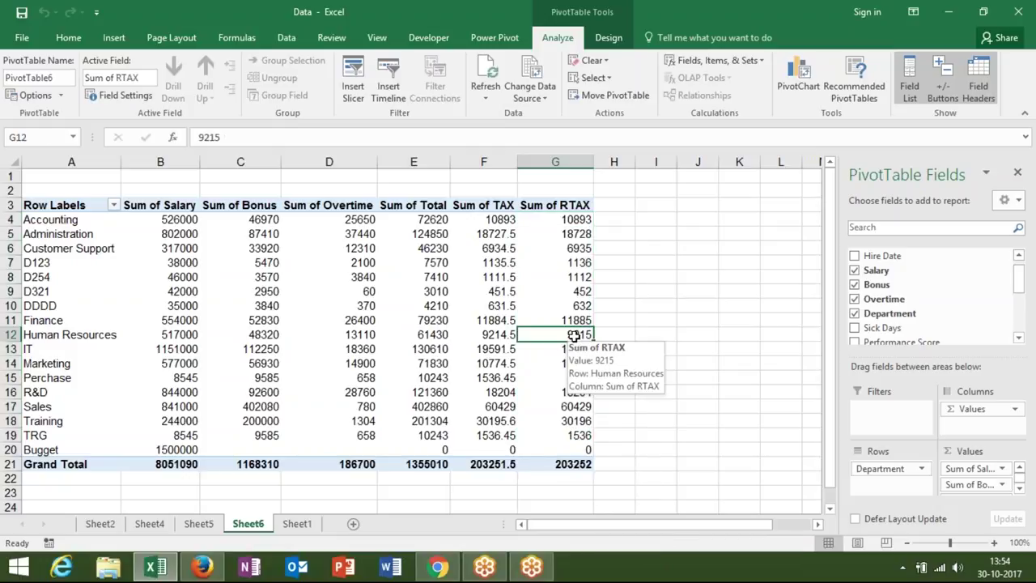
click(580, 275)
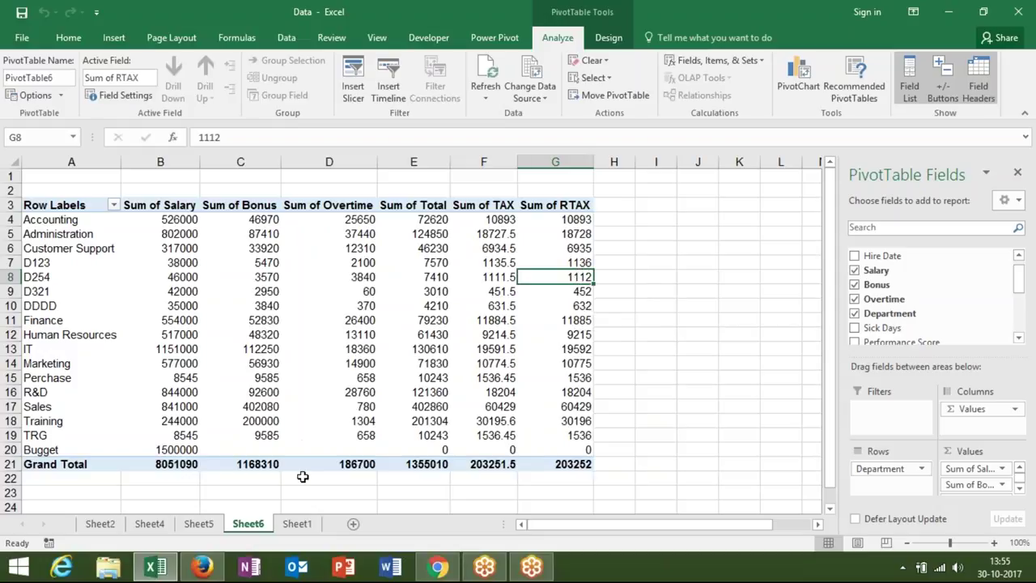
- Delete the Sheet6 and Sheet5 pivot sheets
right_click(256, 526)
click(287, 366)
click(481, 327)
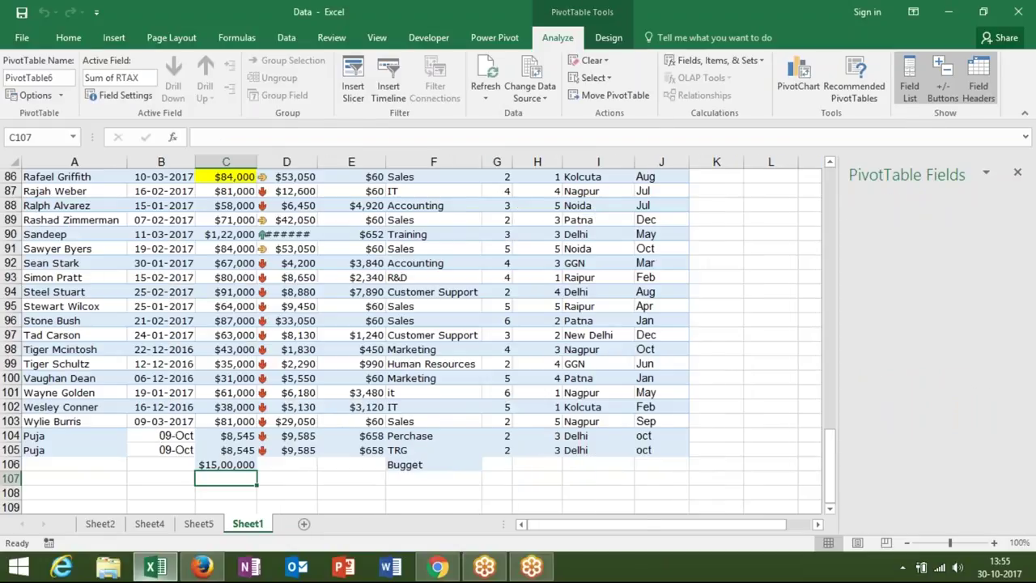
right_click(207, 526)
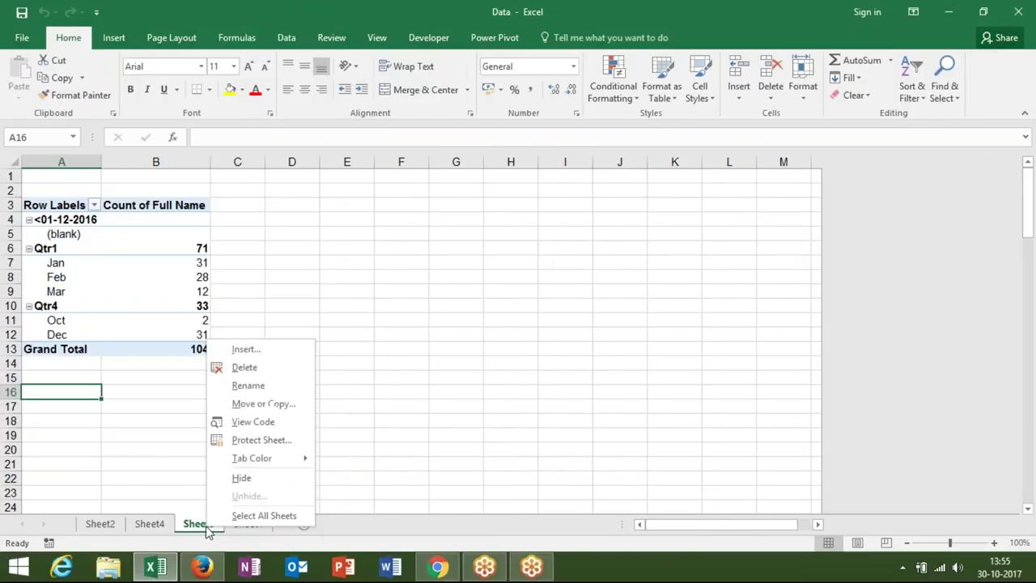
click(252, 367)
click(490, 328)
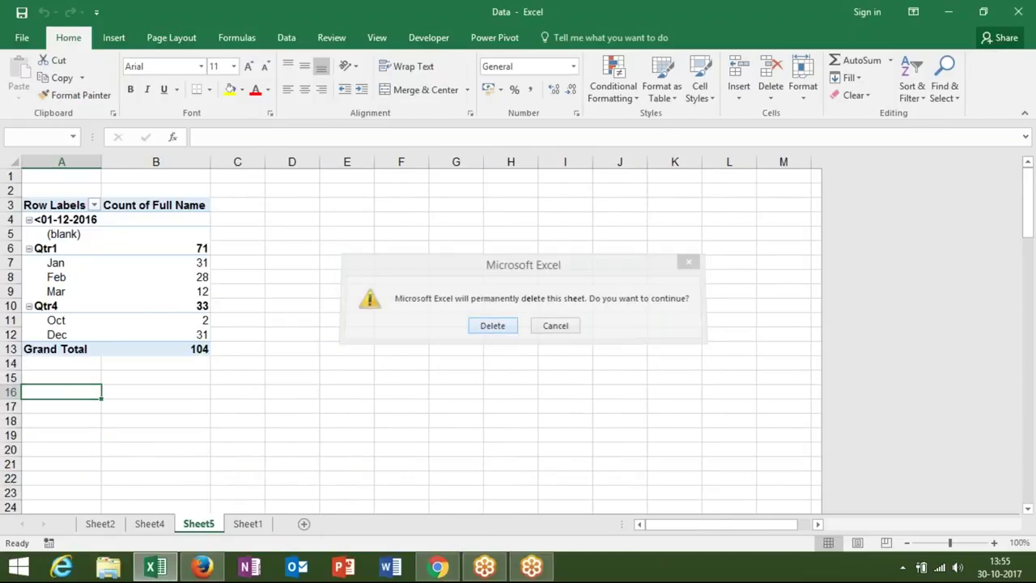
- Delete Sheet4 and Sheet2, then return to cell A1 of the employee data
click(150, 524)
right_click(155, 528)
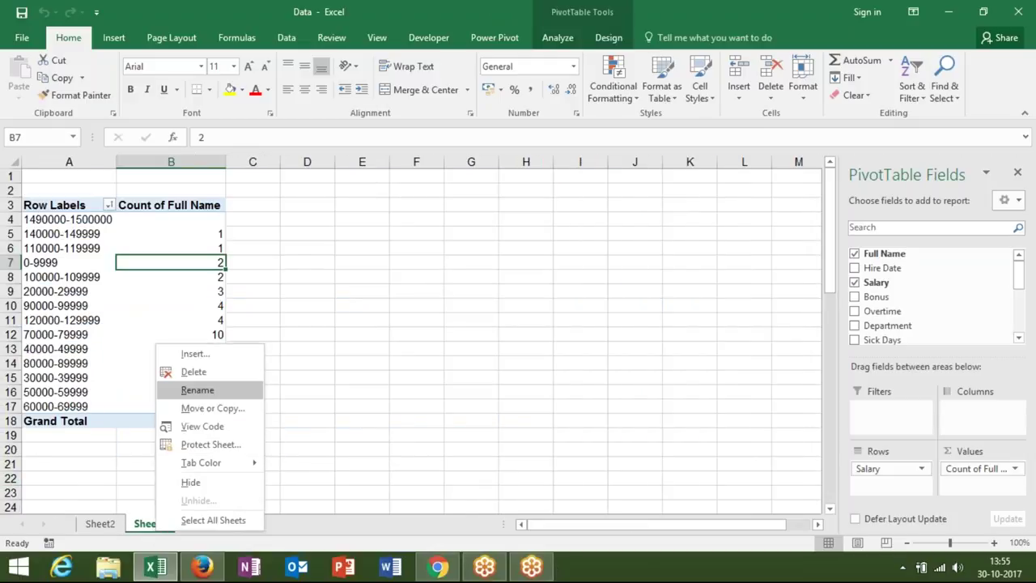
click(194, 372)
click(491, 323)
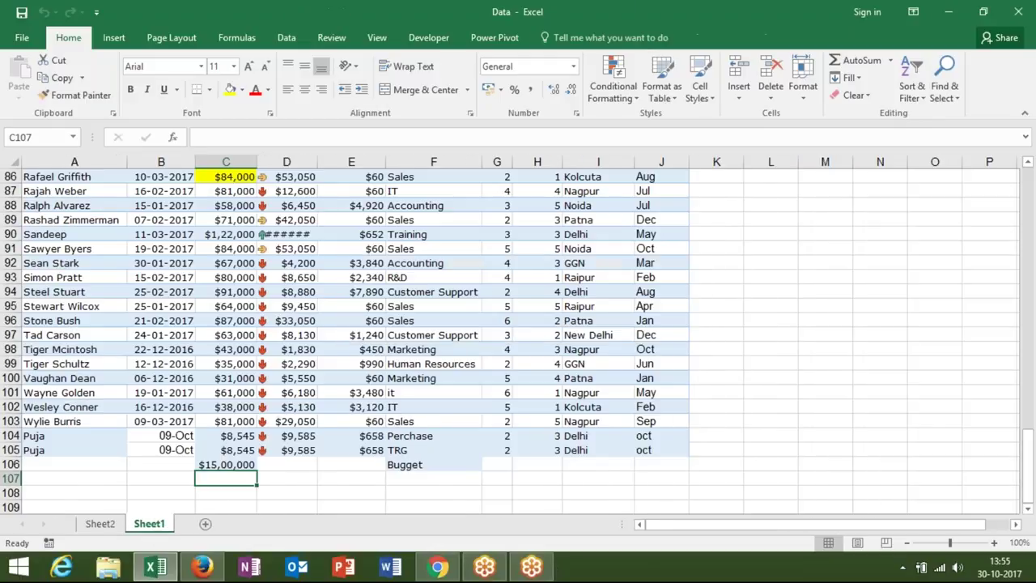
click(111, 528)
right_click(112, 528)
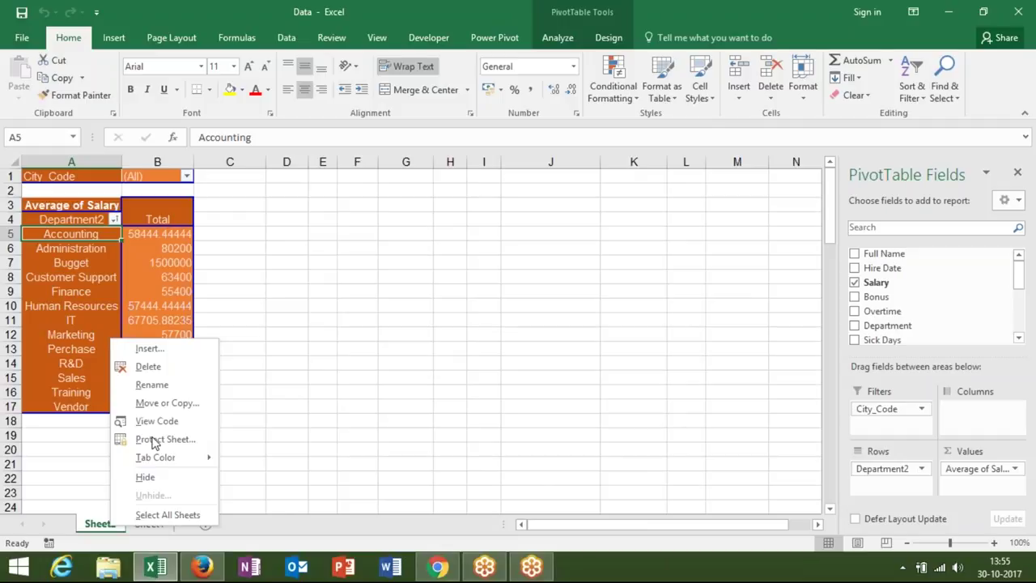
click(149, 368)
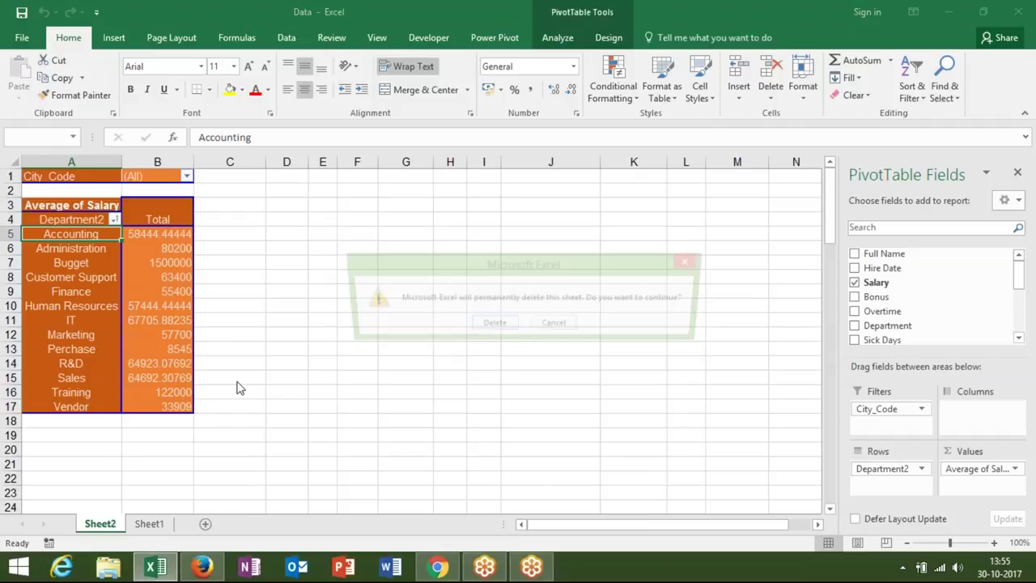
click(492, 324)
click(55, 191)
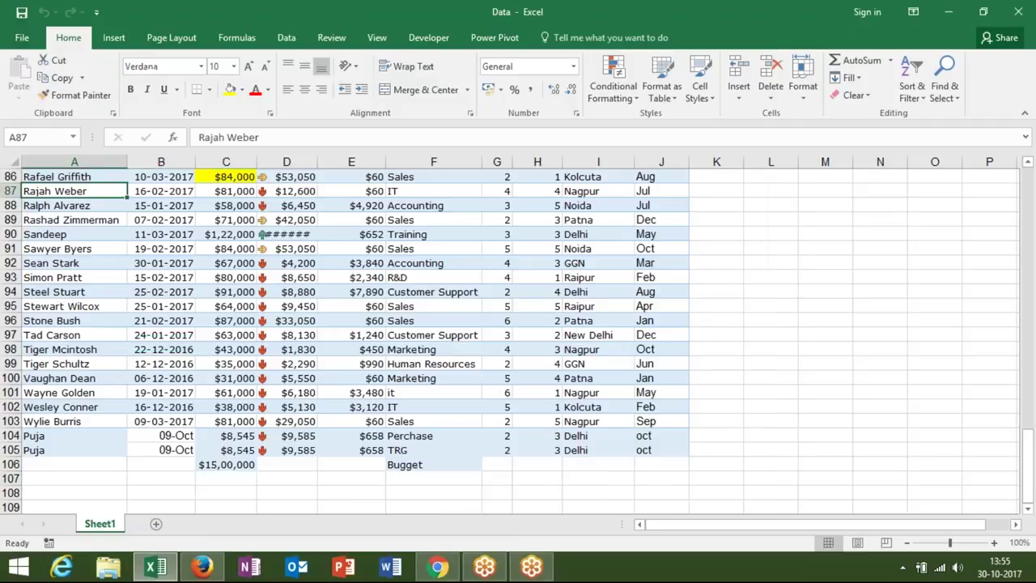
key(ctrl+Home)
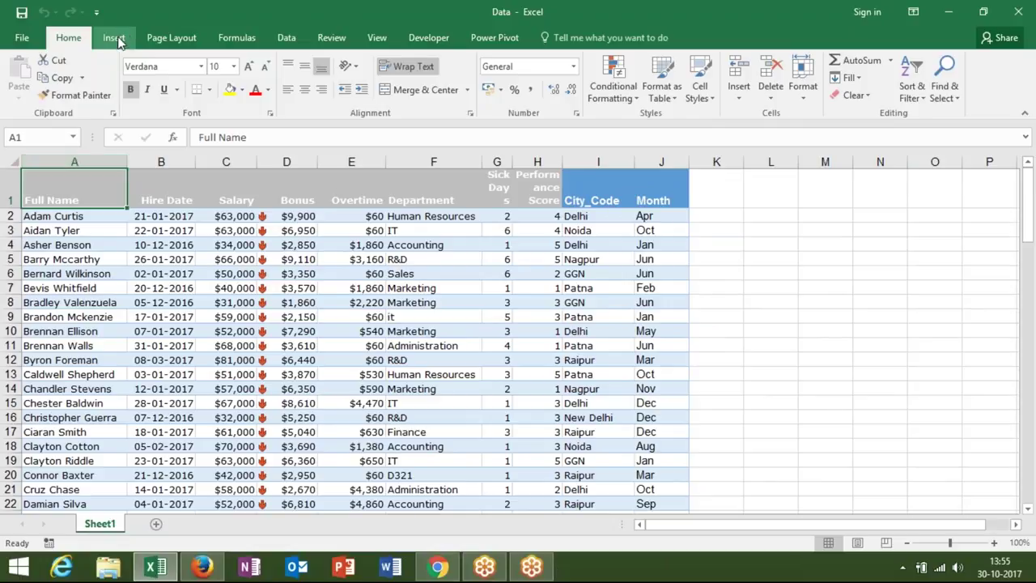
- Insert a new pivot table from the employee data on a new sheet
click(113, 38)
click(25, 75)
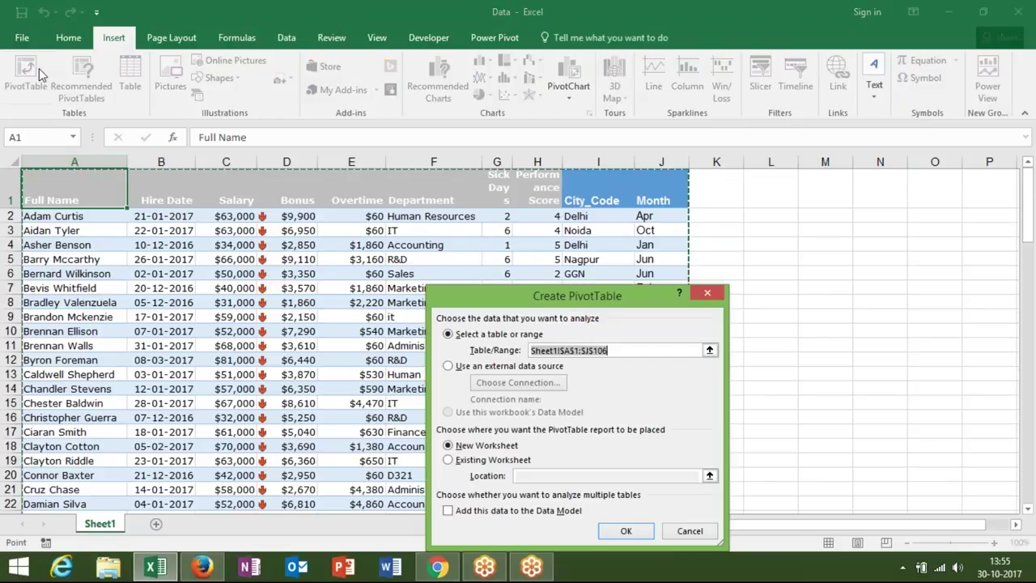
click(628, 531)
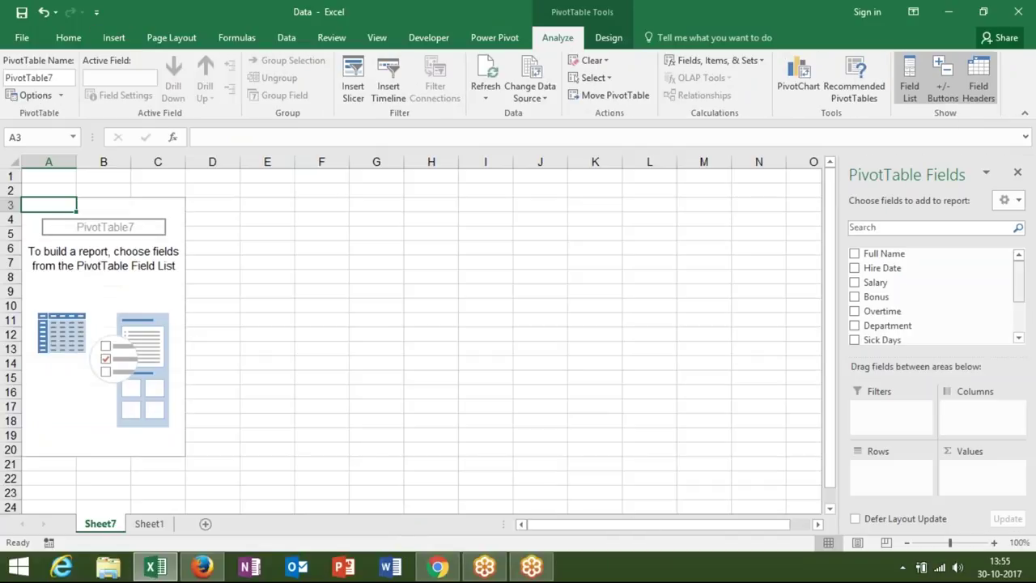
- Lay out Department rows, Month columns, summed Salary values and a City_Code filter
drag(1018, 279, 1018, 300)
drag(928, 290, 888, 466)
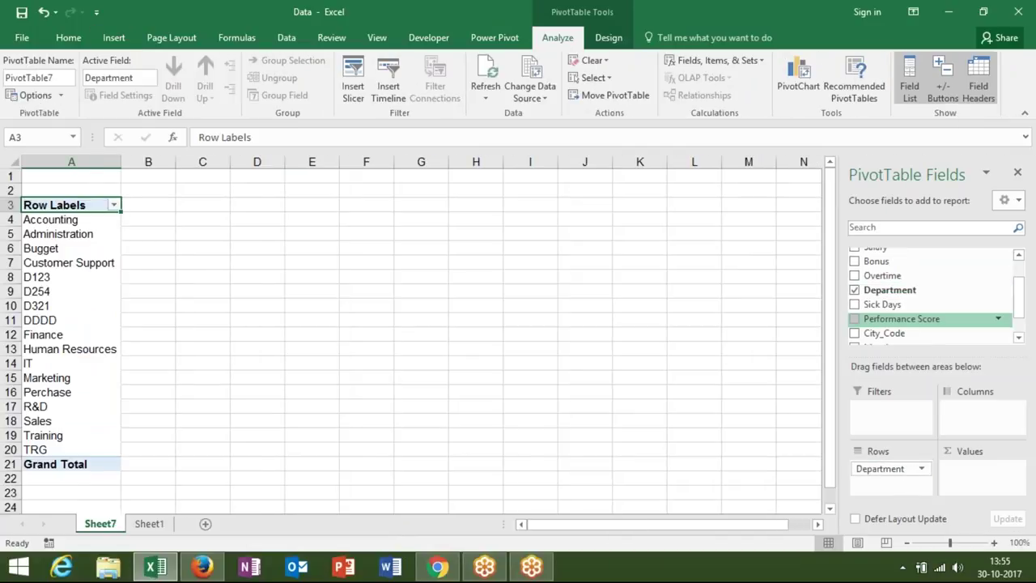
drag(1018, 300, 1018, 317)
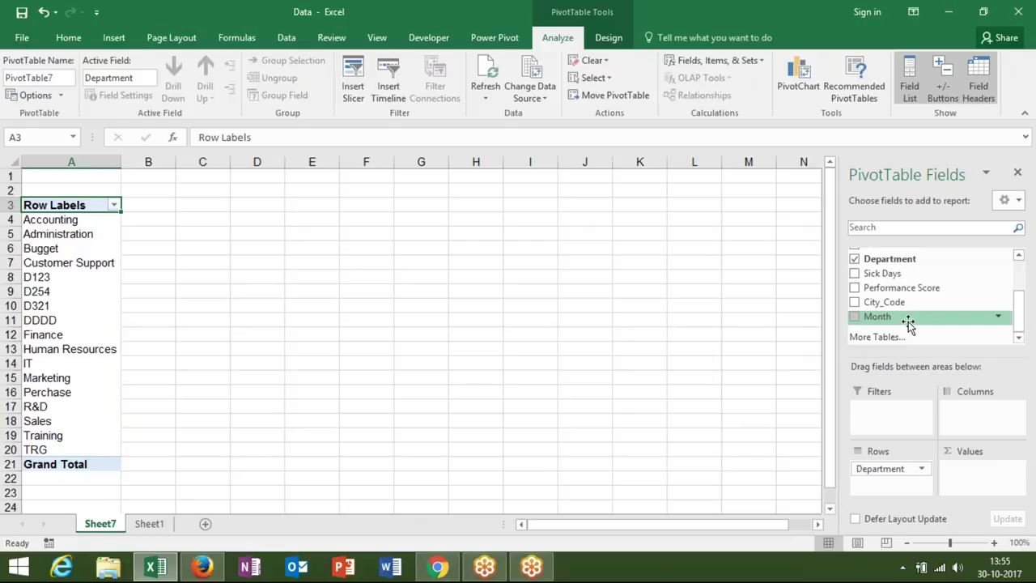
drag(908, 321, 983, 416)
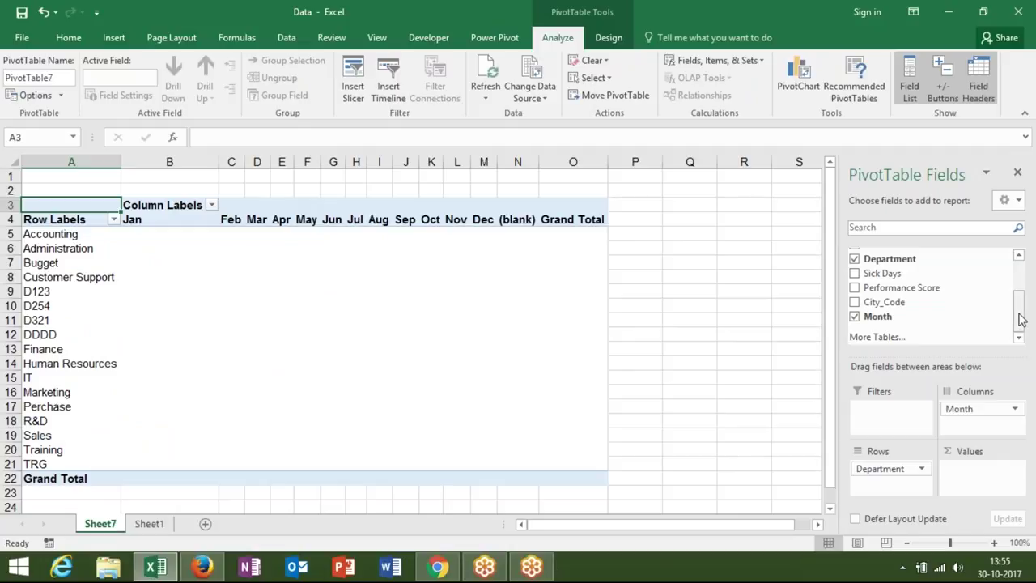
scroll(1020, 301, up, 2)
drag(928, 284, 972, 478)
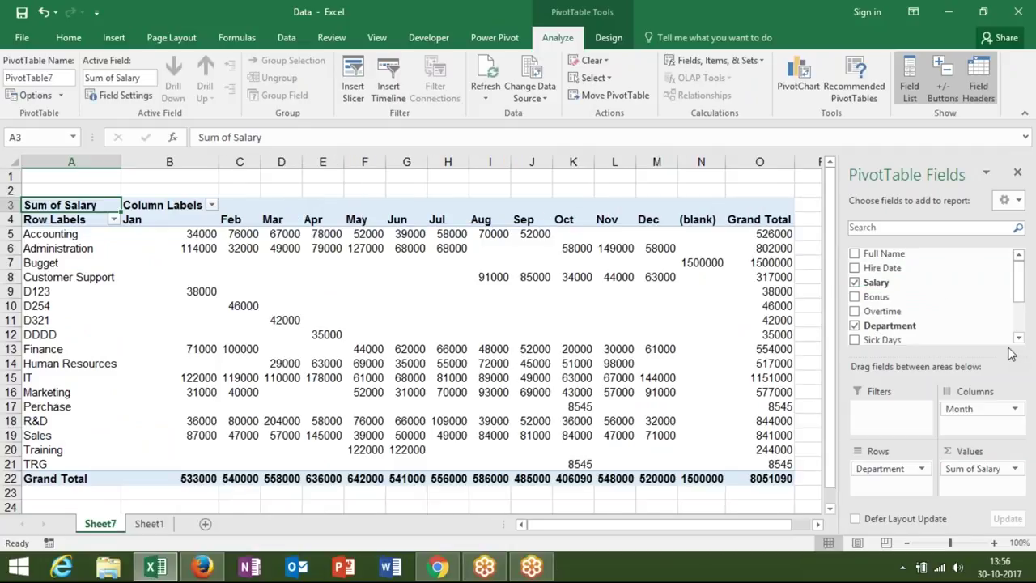
scroll(933, 305, down, 2)
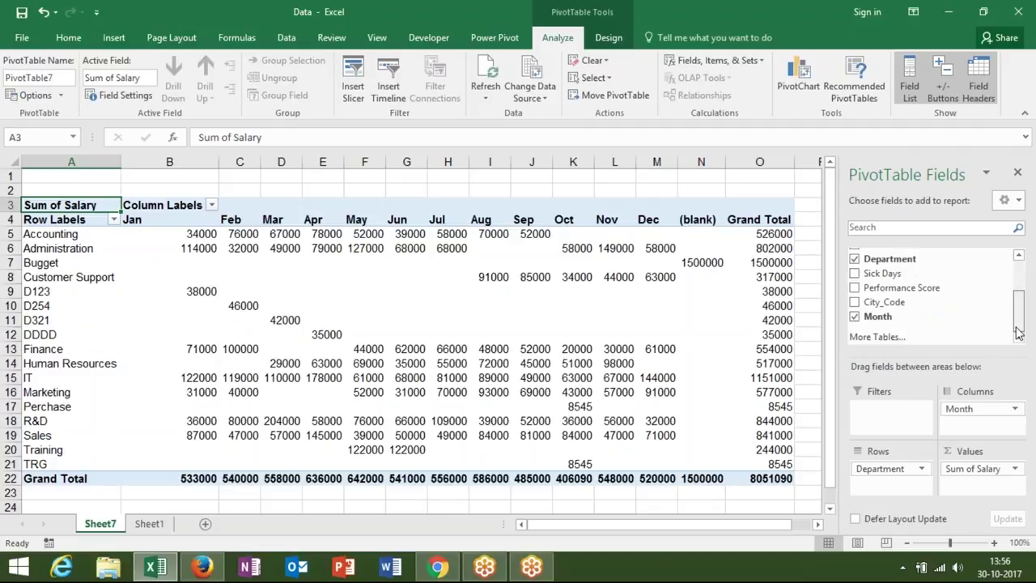
drag(933, 304, 890, 409)
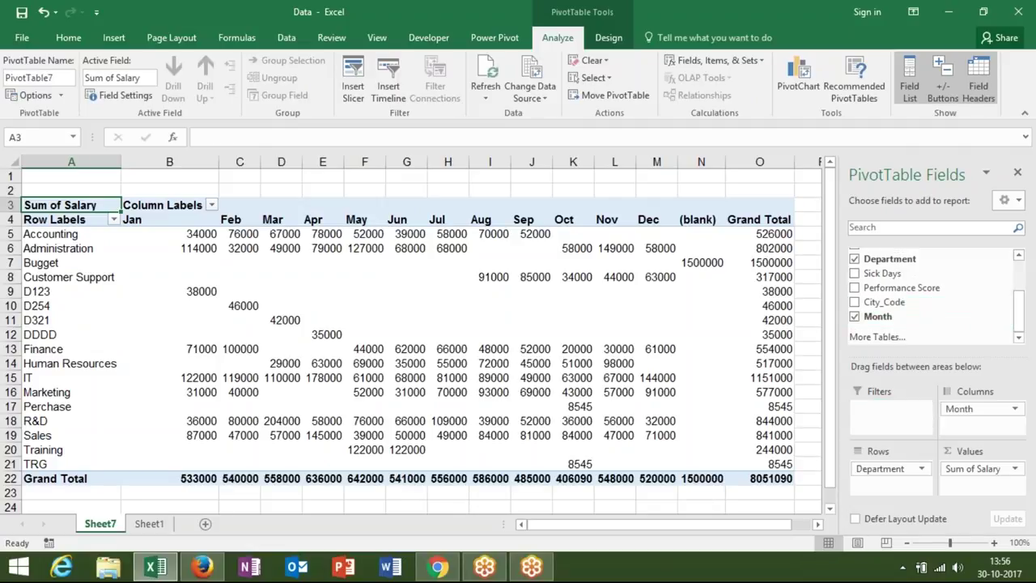
click(322, 348)
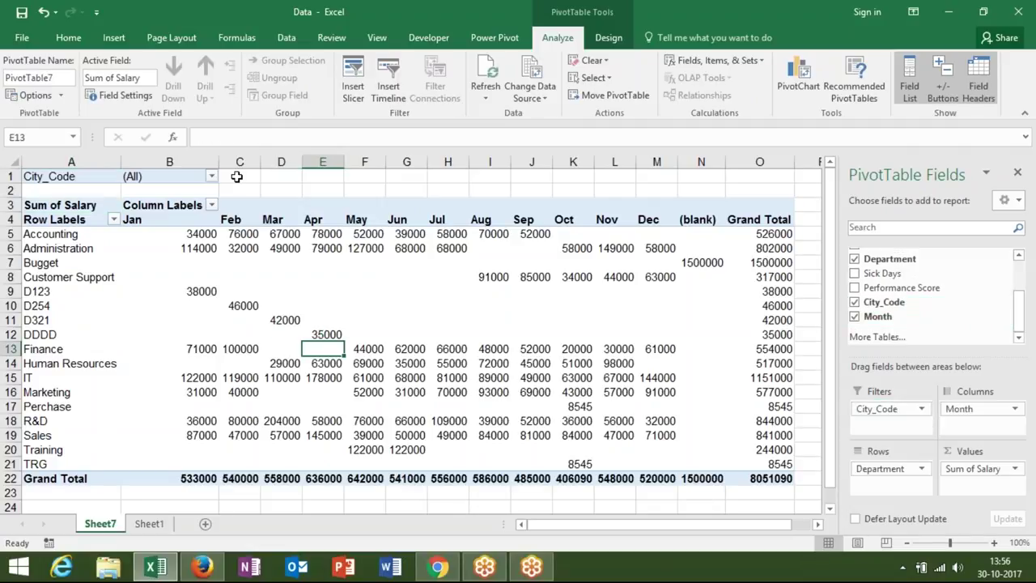
- Set the pivot's City_Code filter to Delhi
click(212, 177)
click(69, 223)
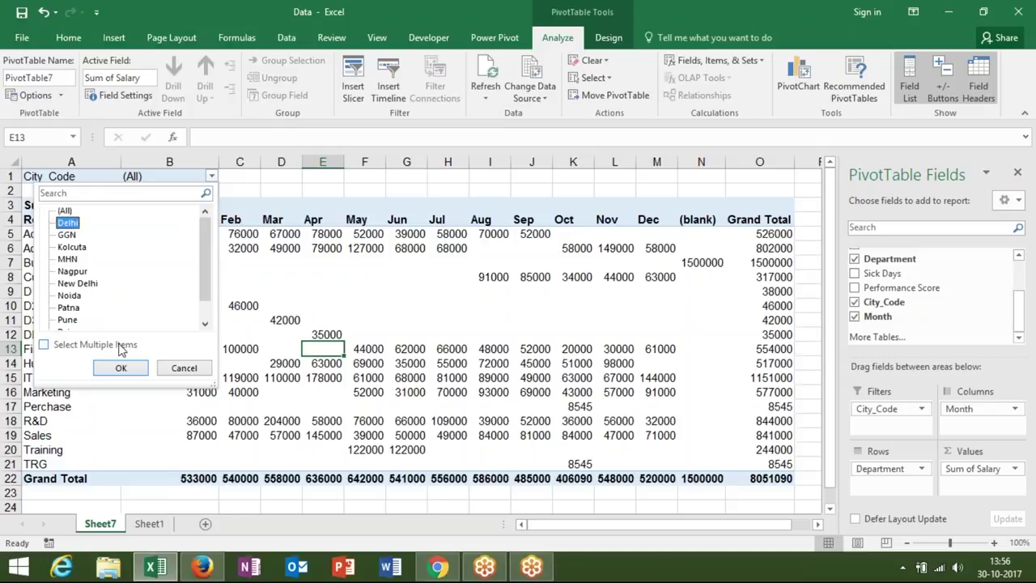
click(121, 369)
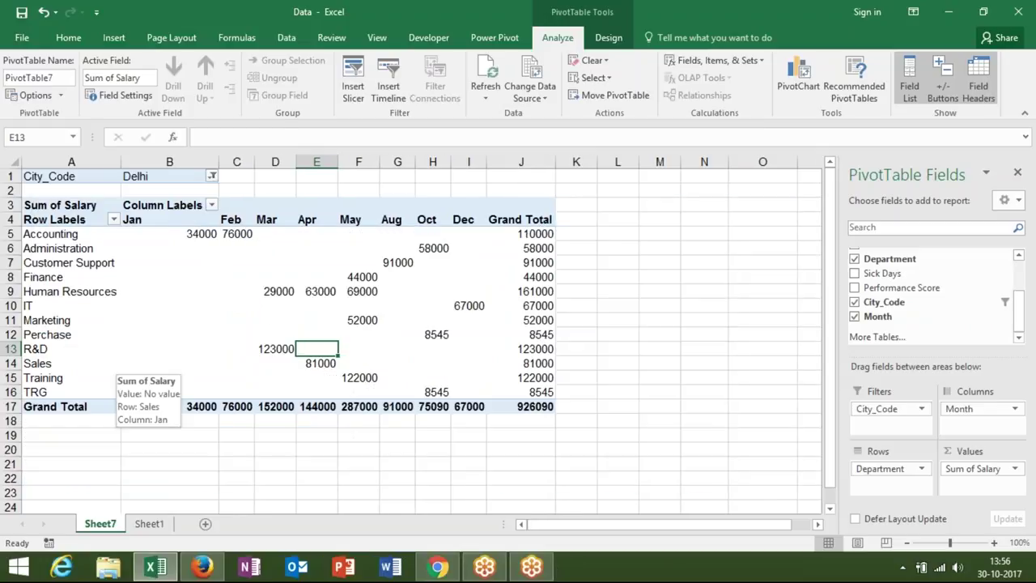
click(211, 177)
mouse_move(208, 222)
mouse_down()
mouse_move(204, 265)
mouse_move(207, 226)
mouse_up()
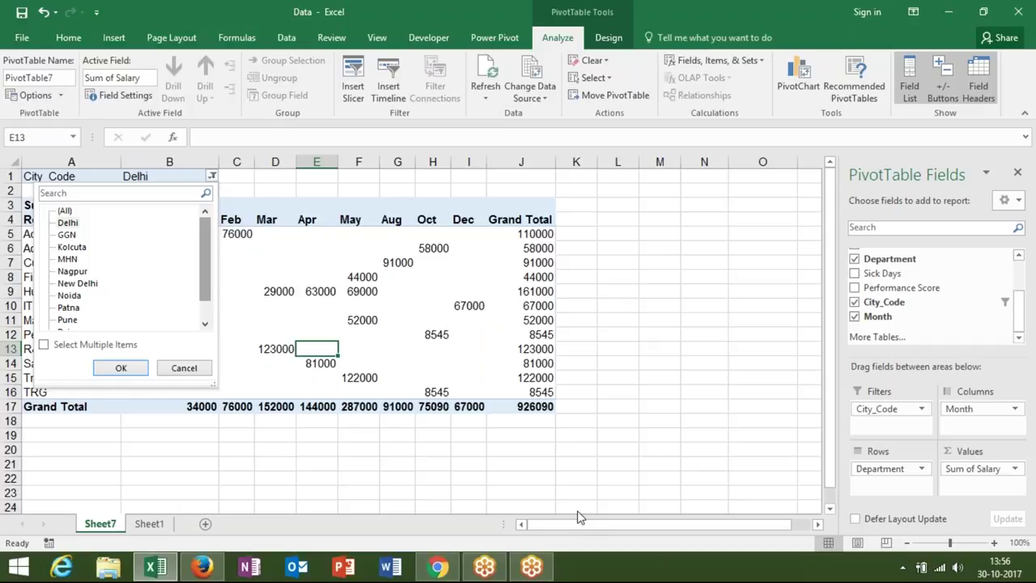
click(328, 342)
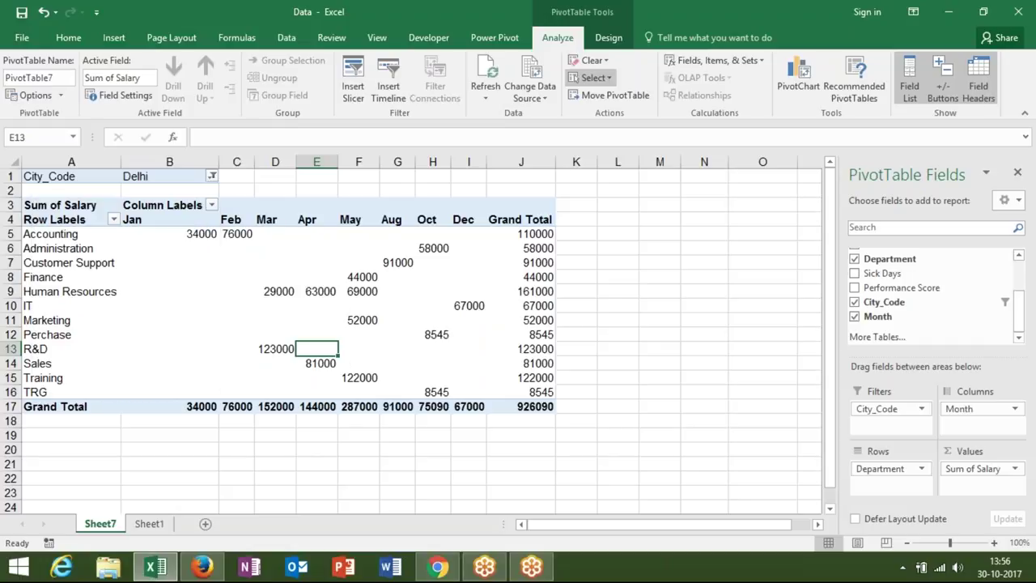
- Open the Options dropdown on the PivotTable Analyze ribbon
click(608, 38)
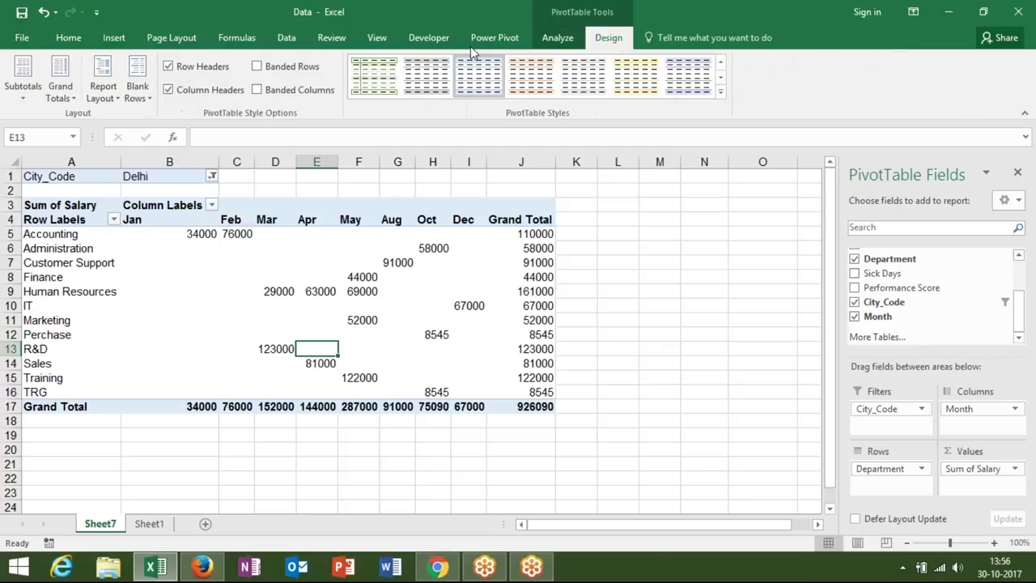
click(563, 45)
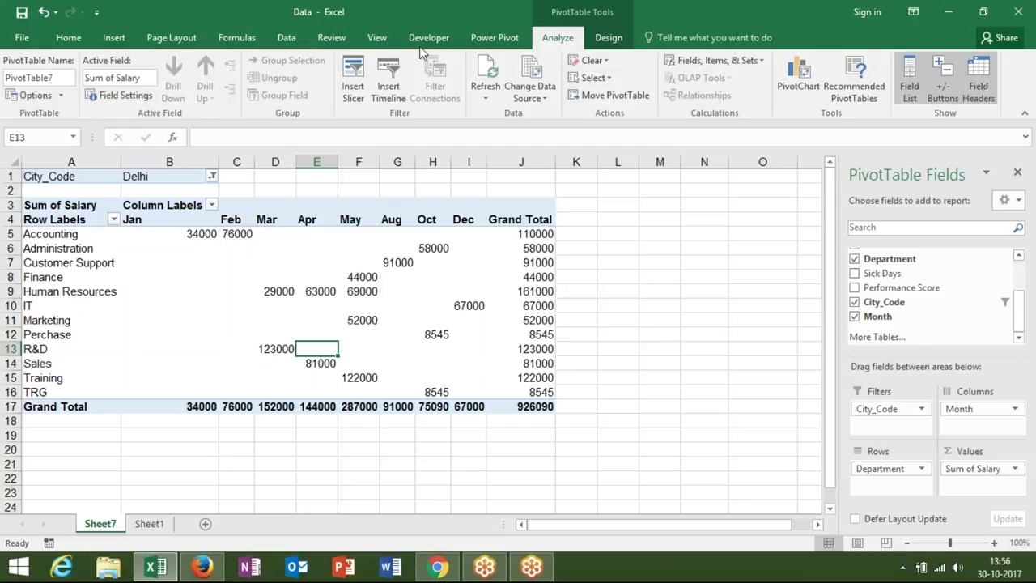
click(60, 96)
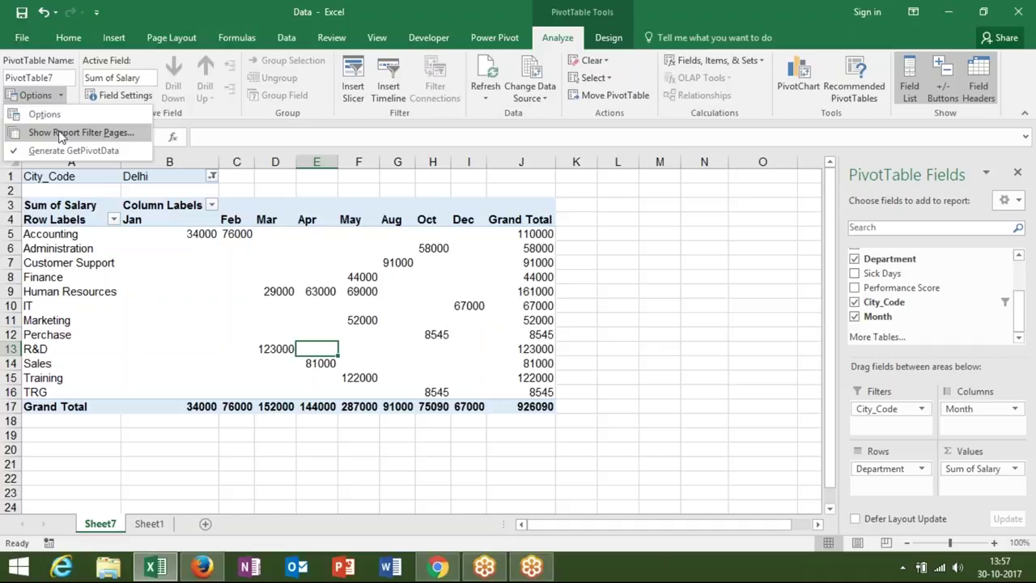
- Show report filter pages for City_Code and browse the Kolcuta, MHN, Nagpur, New Delhi and Noida sheets
click(61, 133)
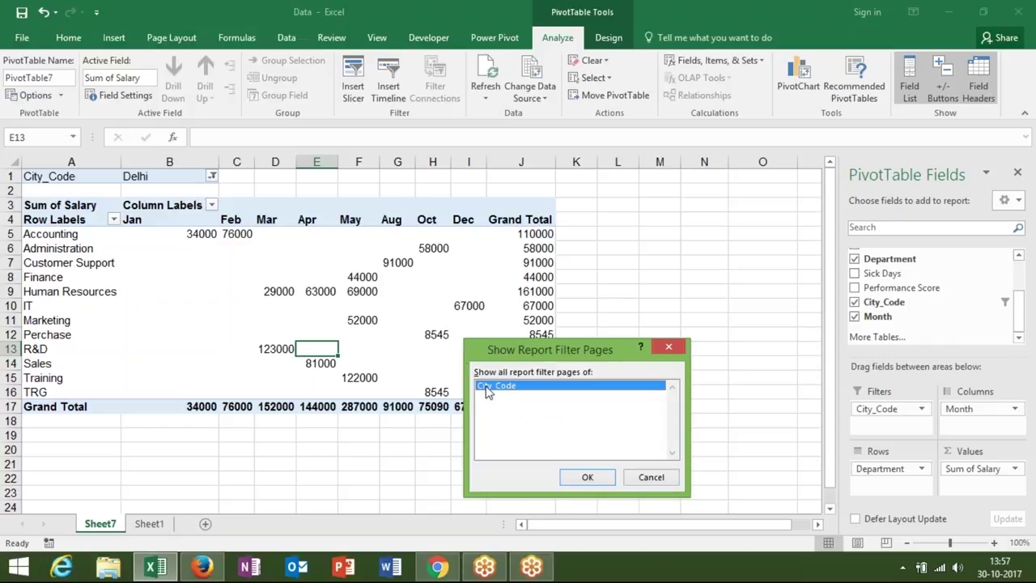
click(582, 478)
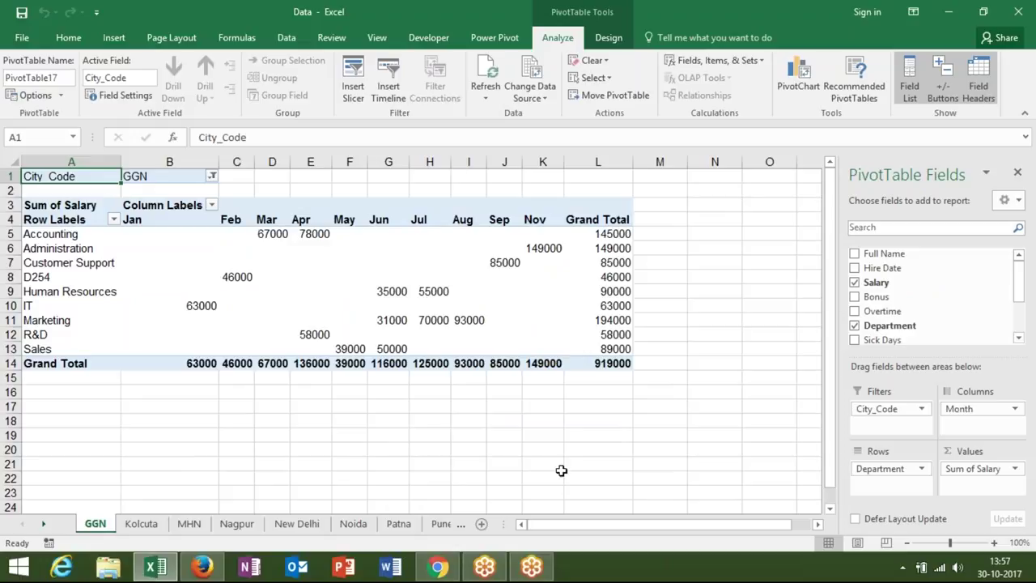
click(140, 524)
click(189, 524)
click(236, 524)
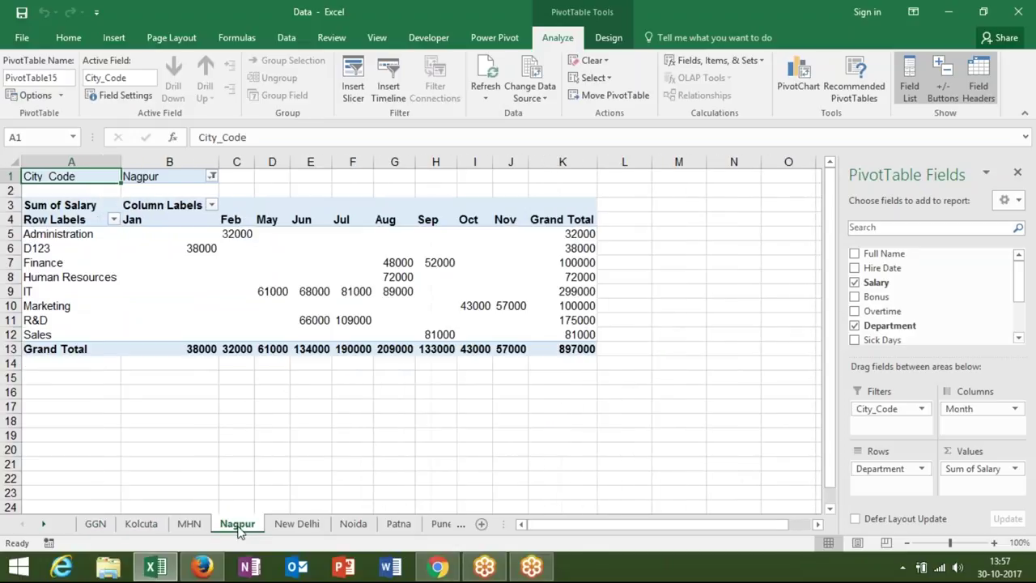
click(296, 524)
click(353, 525)
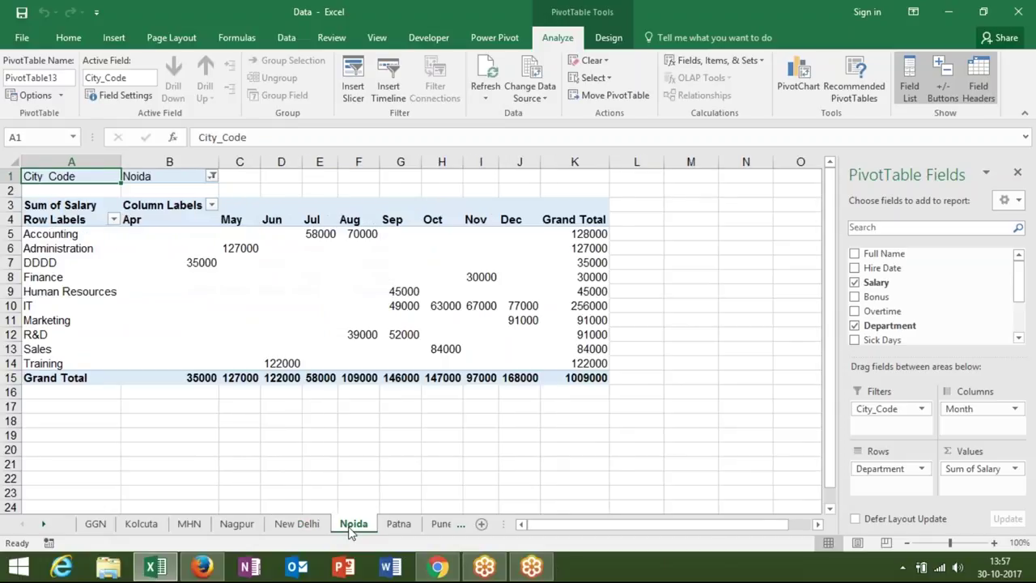
click(91, 524)
- Reopen the pivot options and report filter pages dialog, cancelling both without changes
click(31, 95)
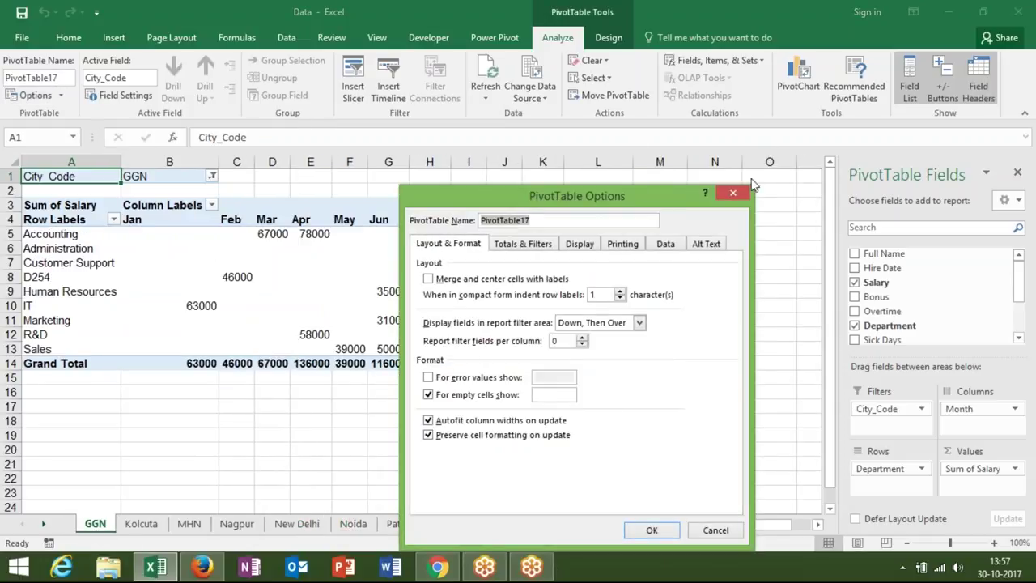
key(Escape)
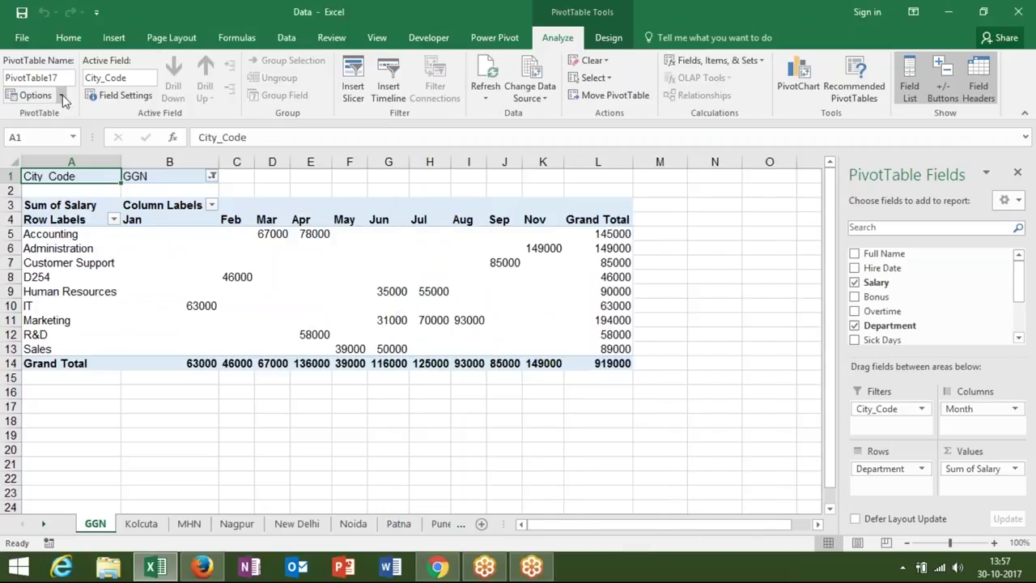
click(60, 95)
click(58, 132)
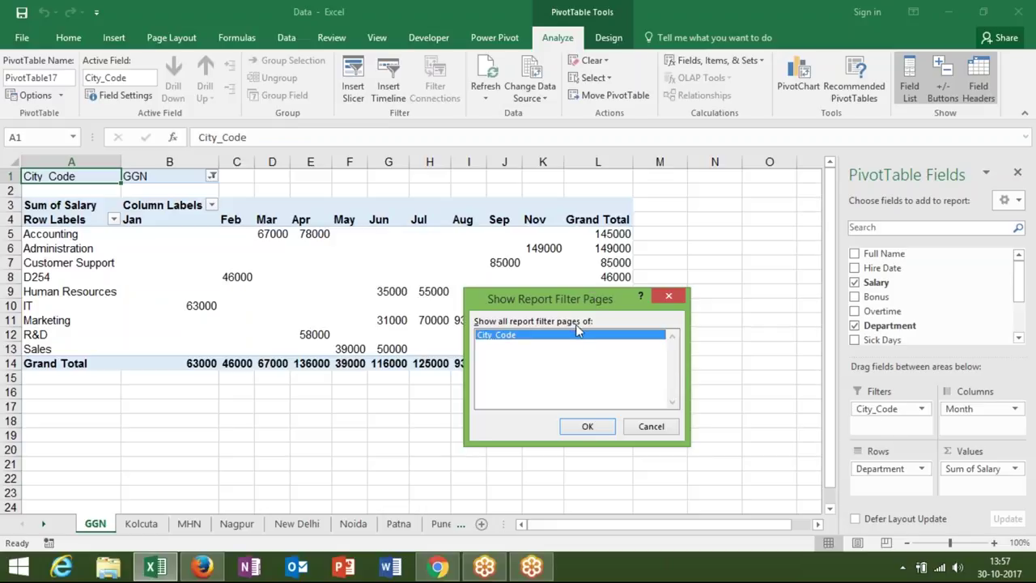
click(639, 426)
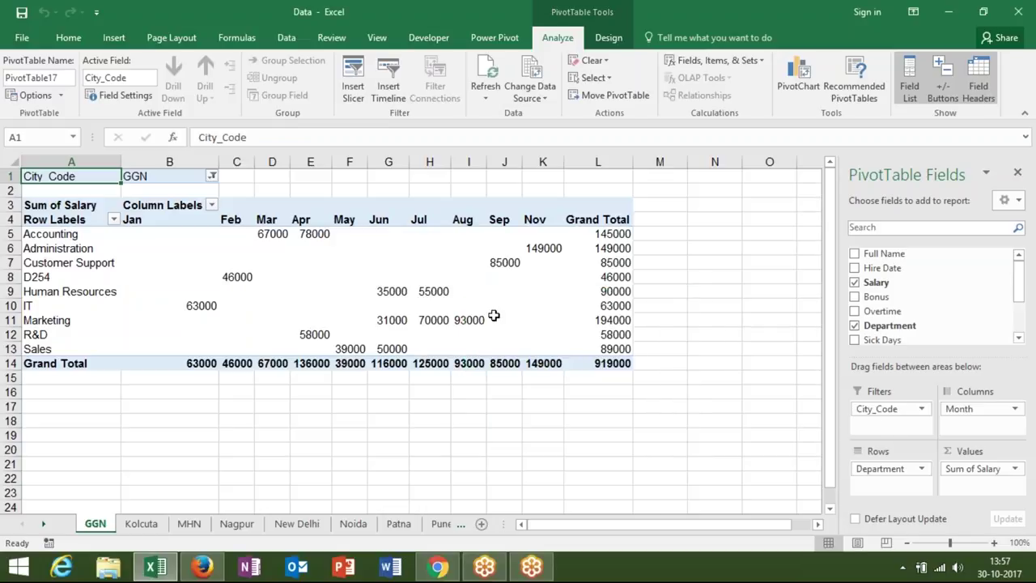
click(457, 275)
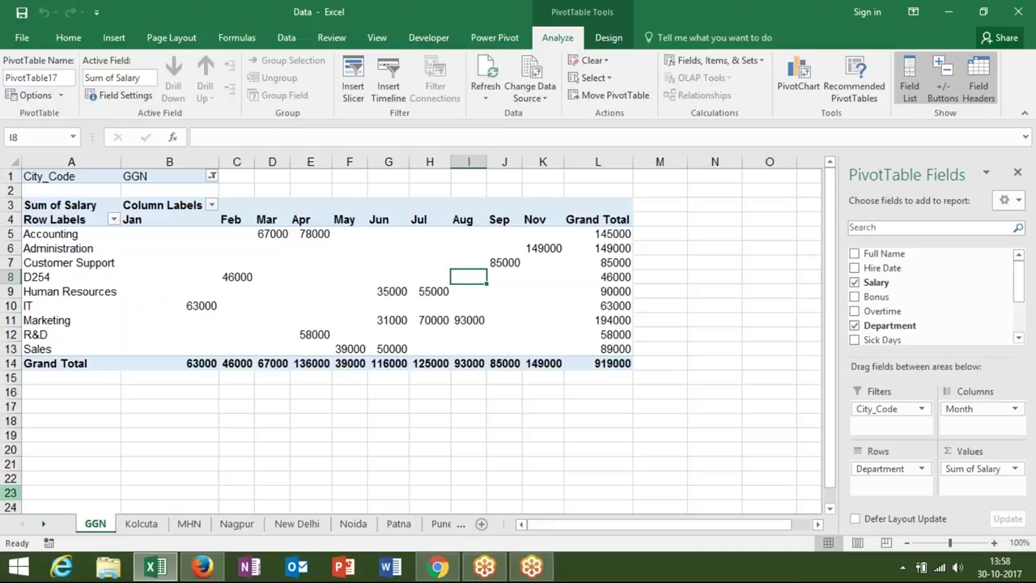
click(45, 526)
click(45, 526)
click(249, 405)
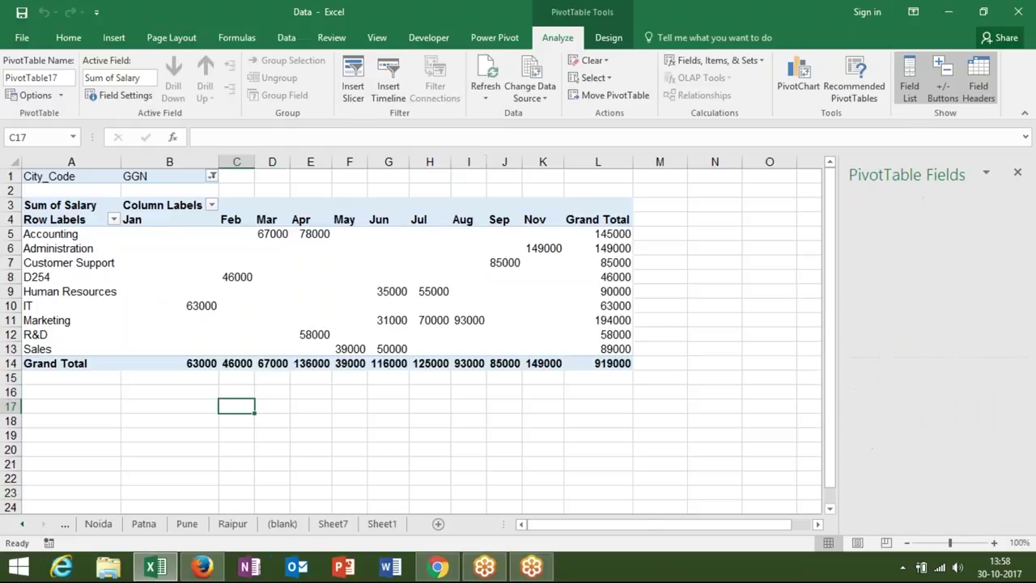
- Close the Data workbook without saving and refresh the desktop
click(1021, 13)
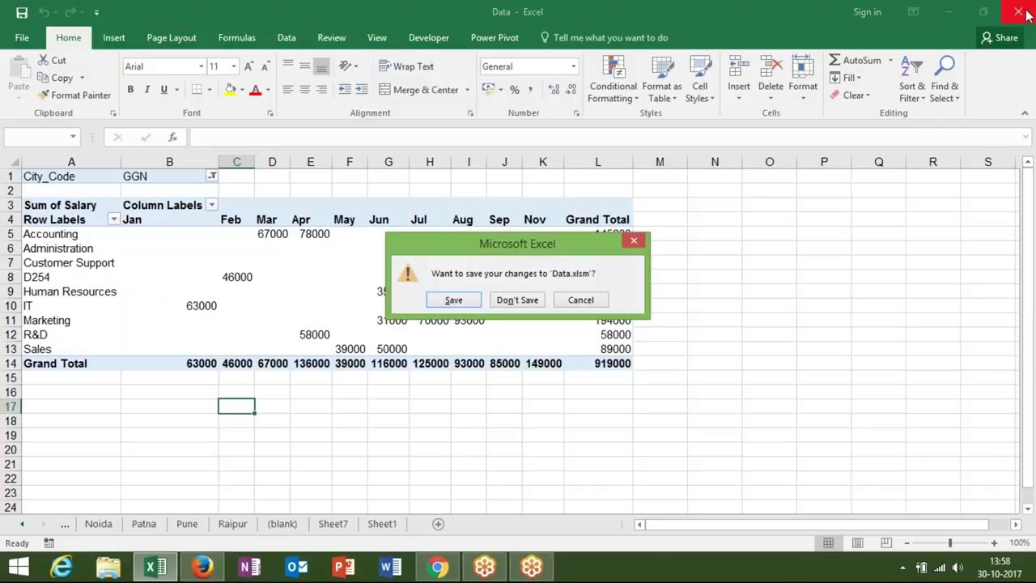
click(509, 300)
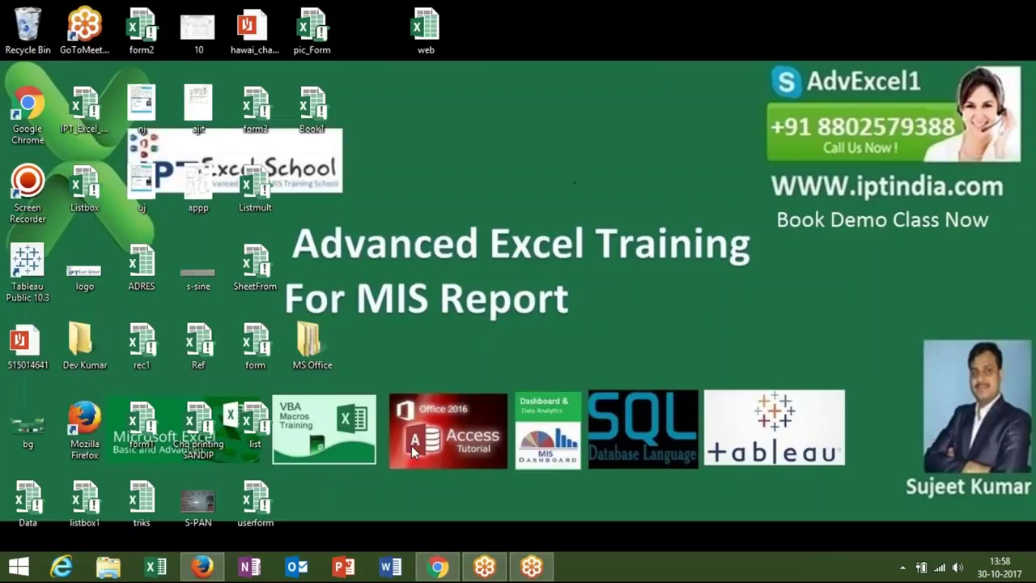
right_click(409, 234)
click(481, 282)
right_click(481, 285)
click(511, 329)
- Relaunch Excel and create a new blank workbook
click(156, 567)
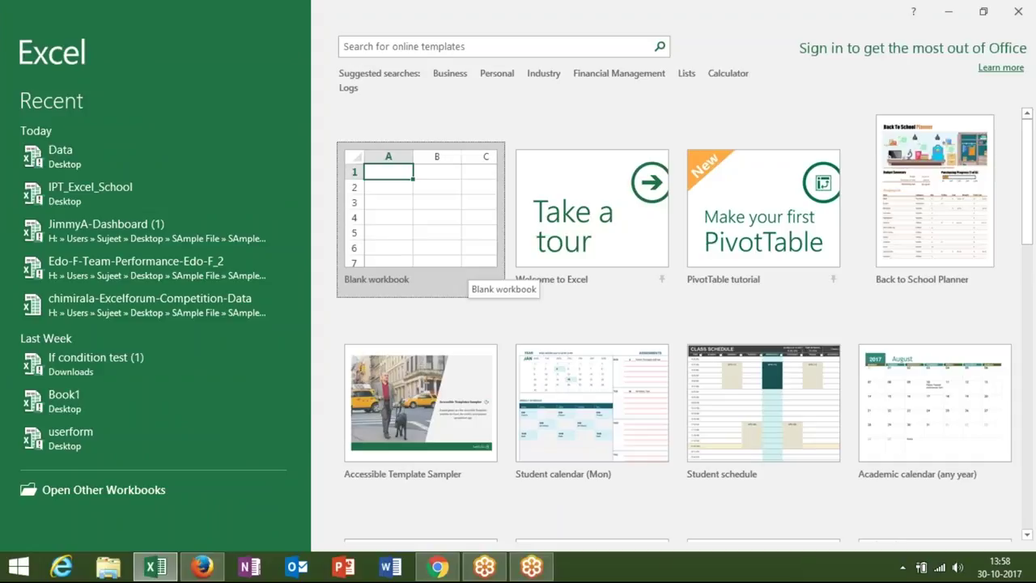
click(413, 220)
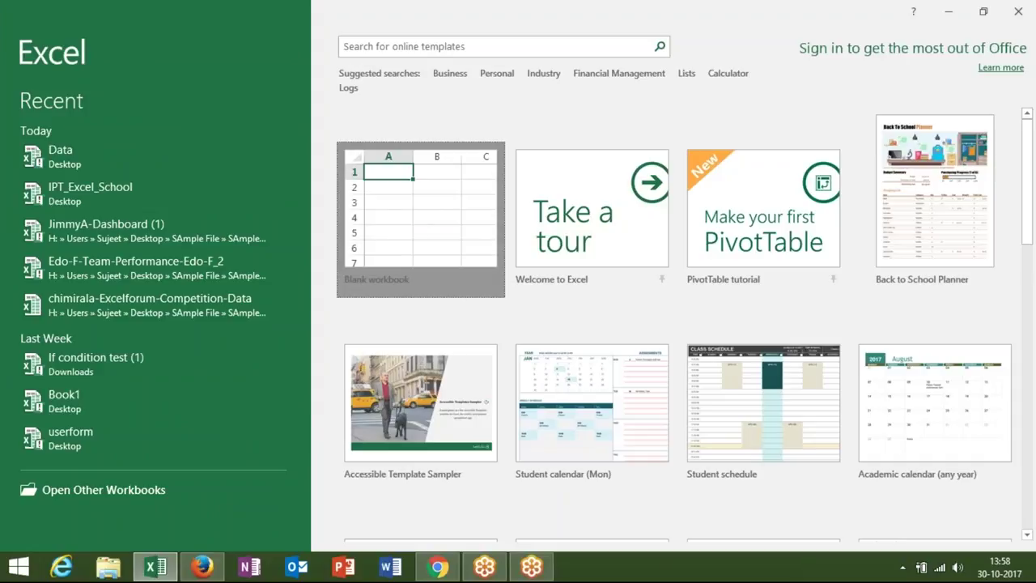
click(413, 222)
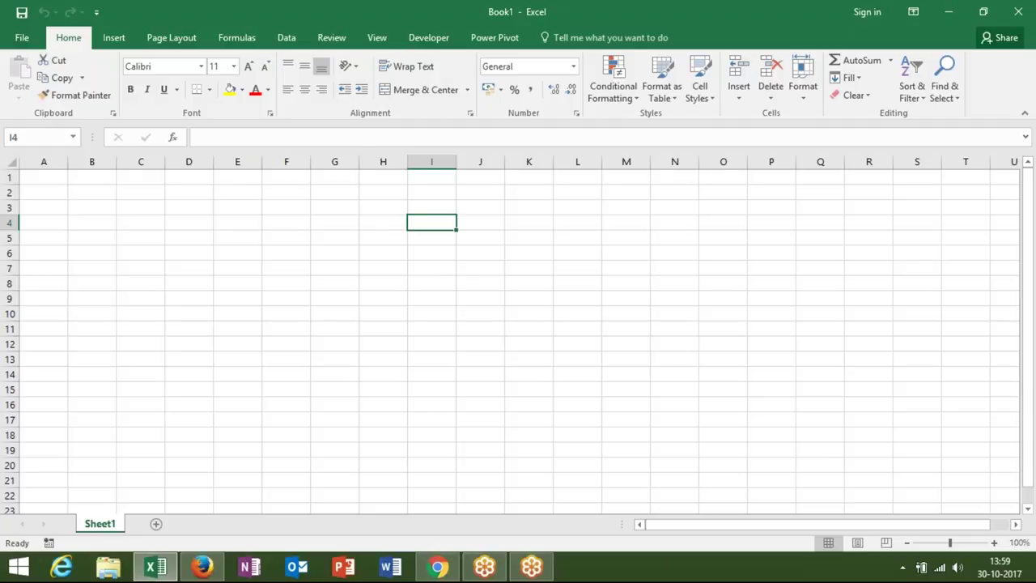
- Start a PivotTable at A1 of Book1 that uses an external data source connection
click(44, 175)
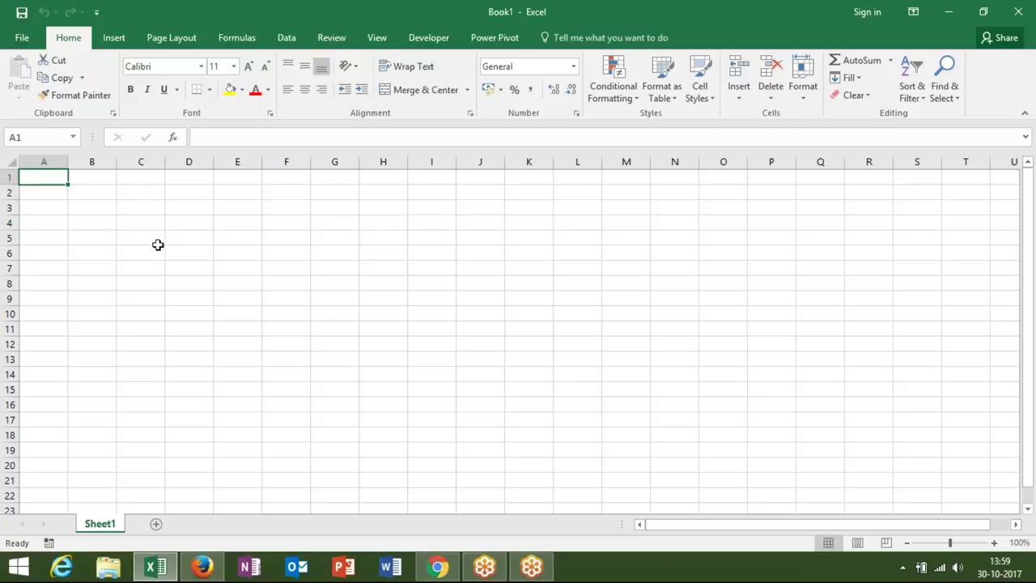
click(114, 41)
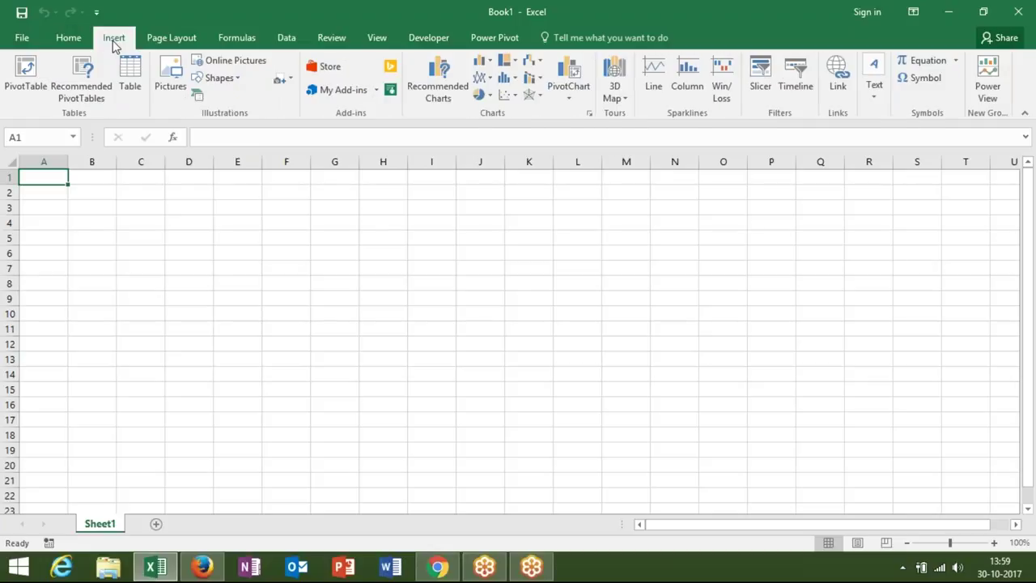
click(29, 72)
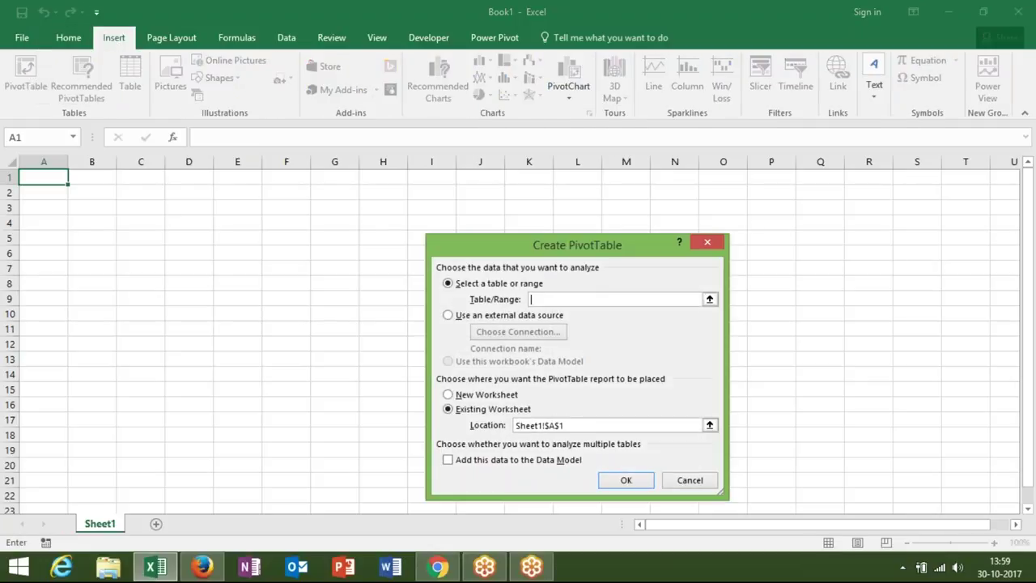
drag(526, 247, 421, 178)
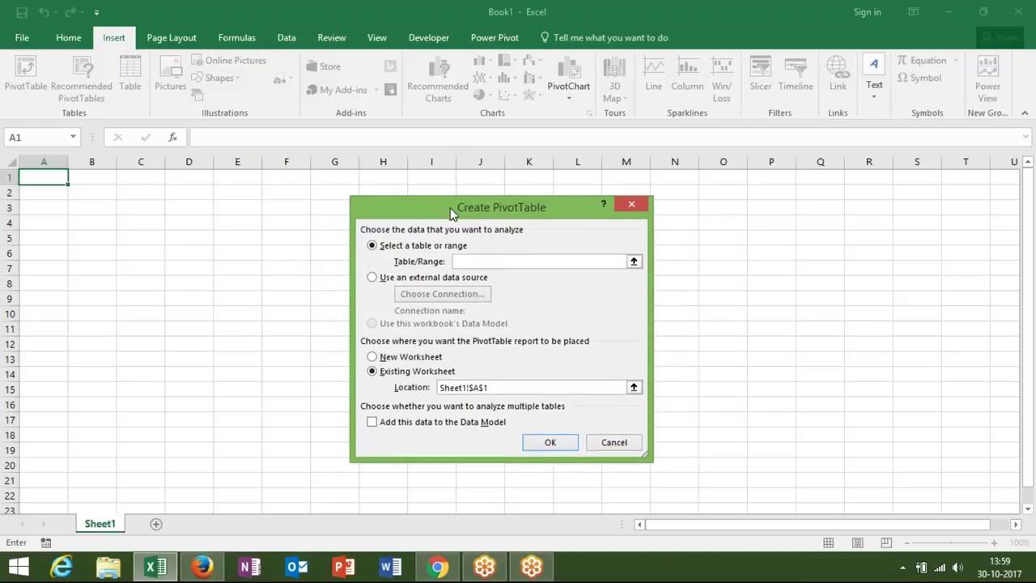
click(385, 248)
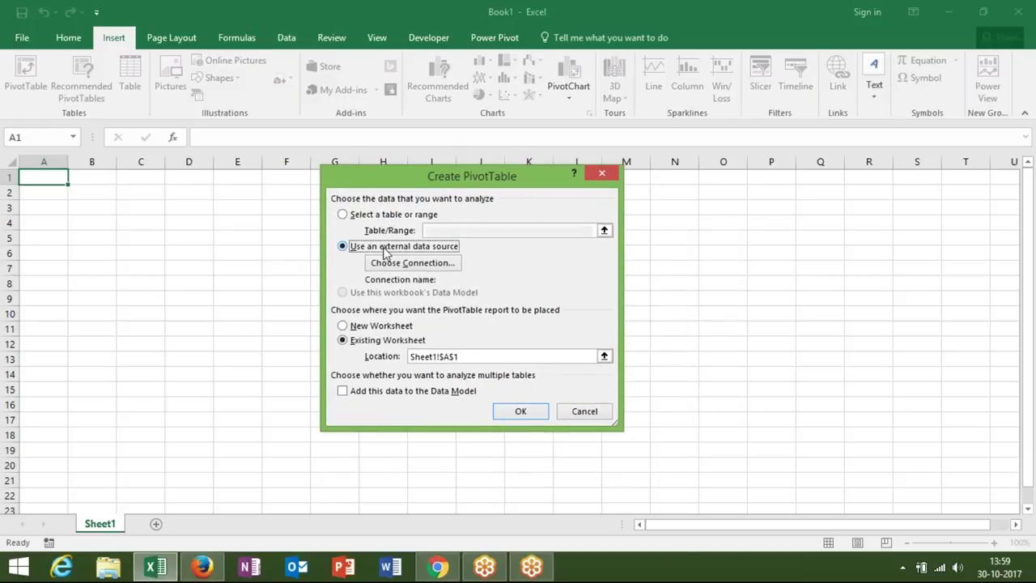
click(387, 263)
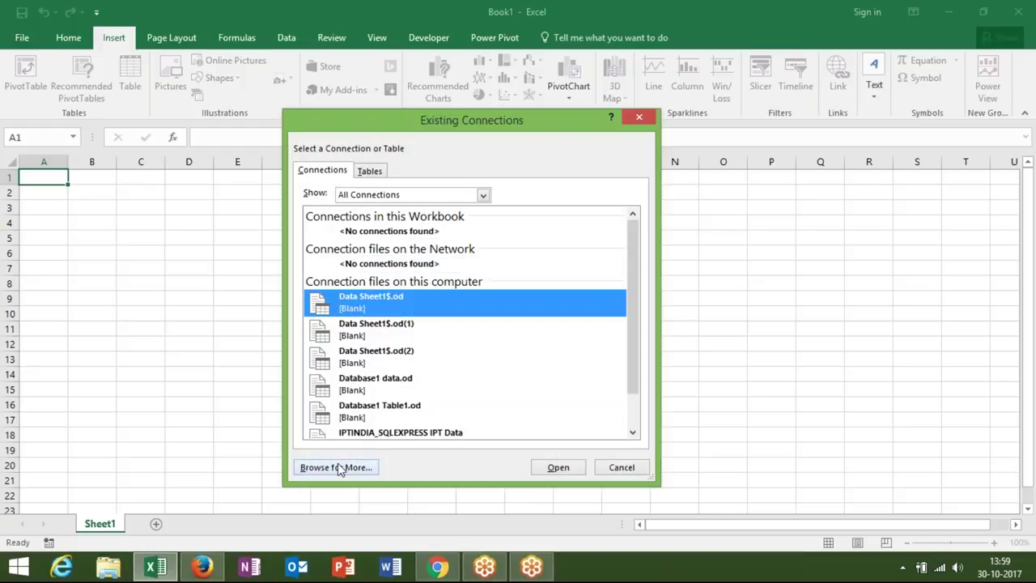
click(340, 467)
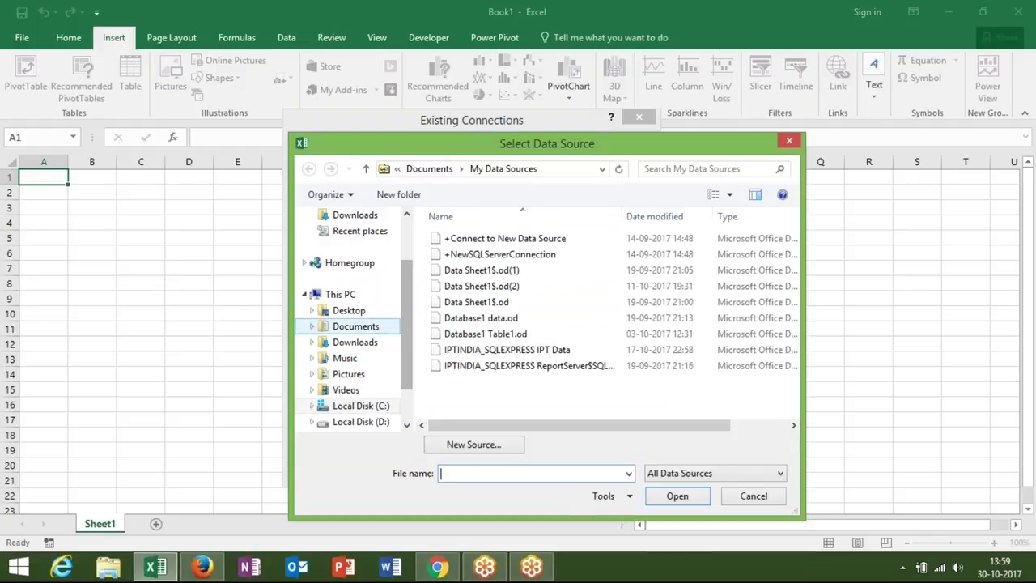
- Connect it to the Sheet1$ table of the Desktop Data workbook and create the PivotTable
click(353, 312)
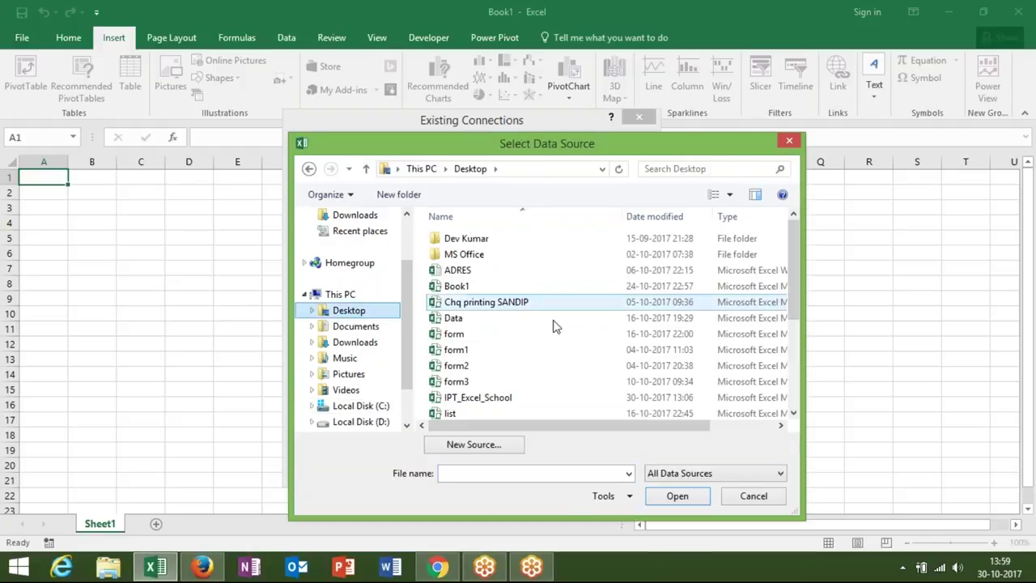
click(792, 411)
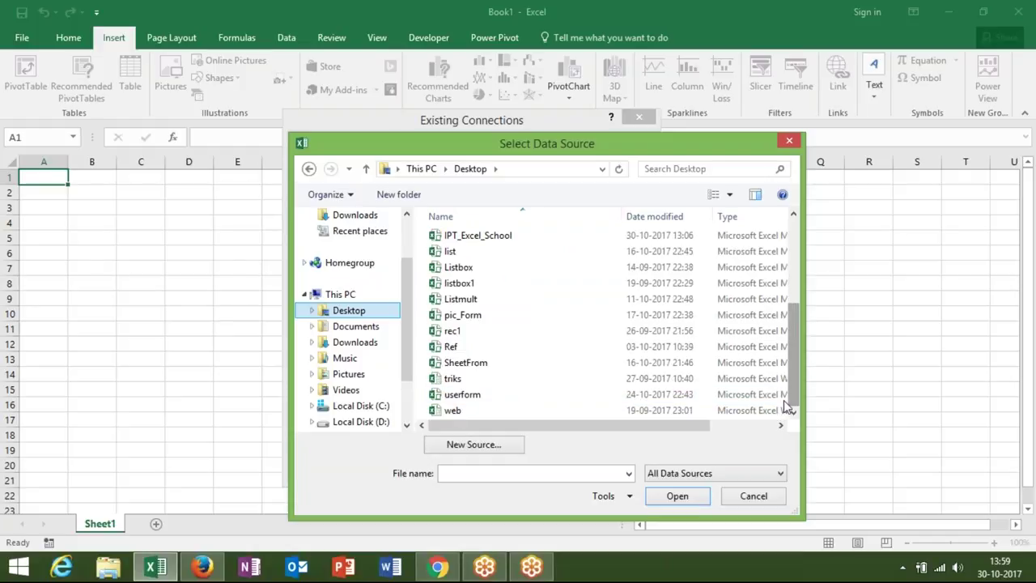
click(794, 216)
click(794, 215)
click(797, 216)
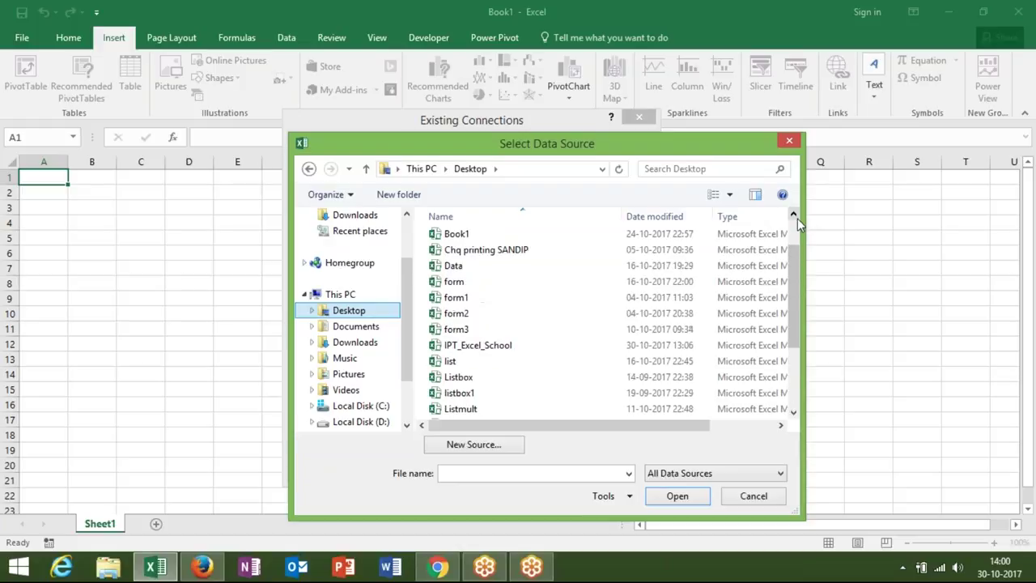
click(796, 217)
click(545, 289)
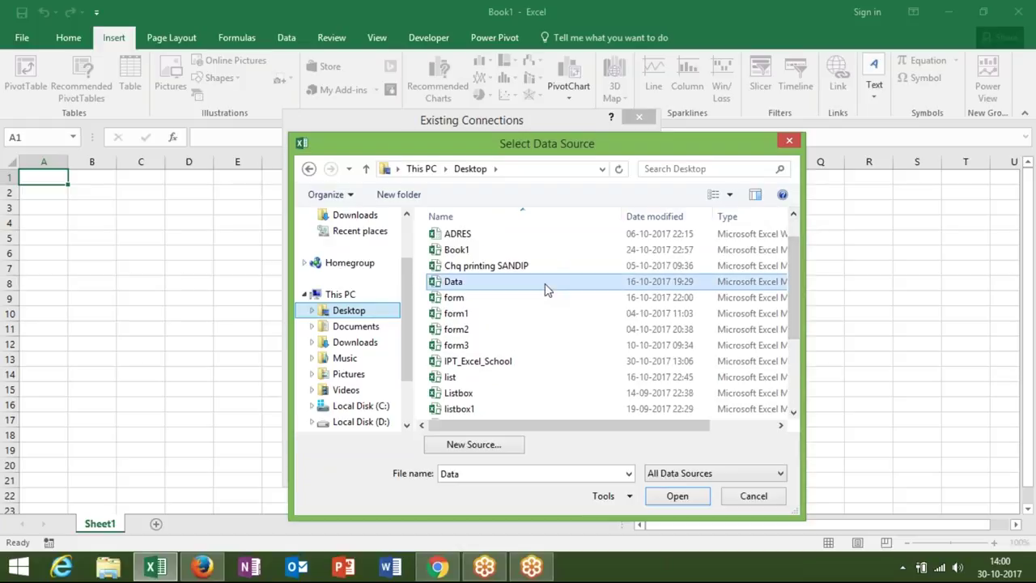
click(694, 497)
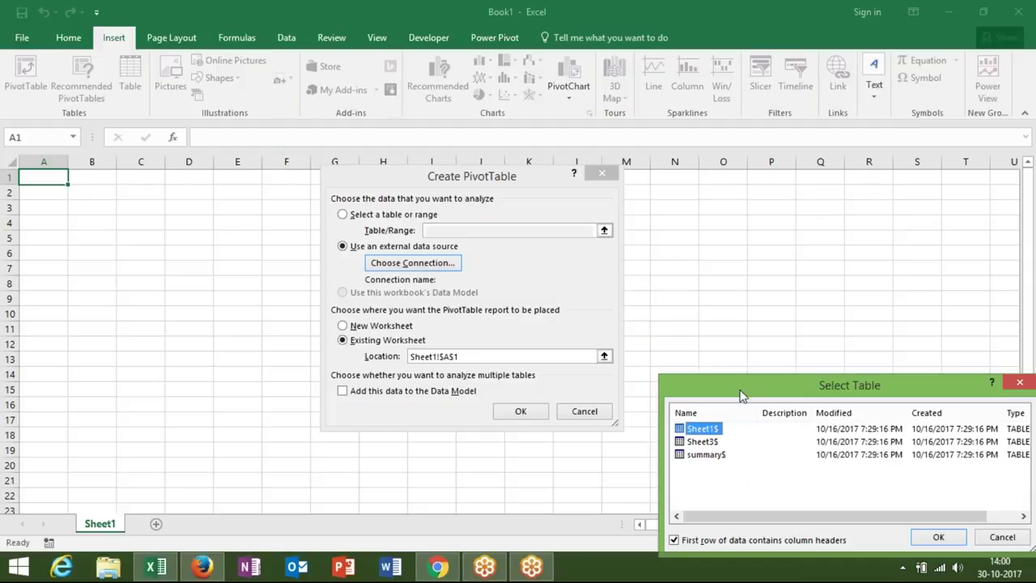
drag(733, 387, 519, 243)
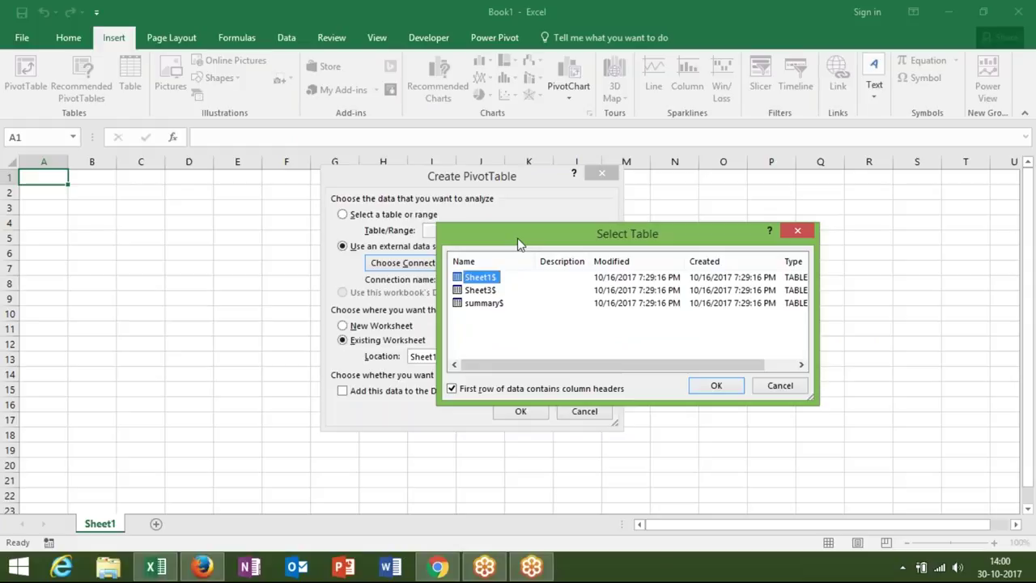
click(716, 385)
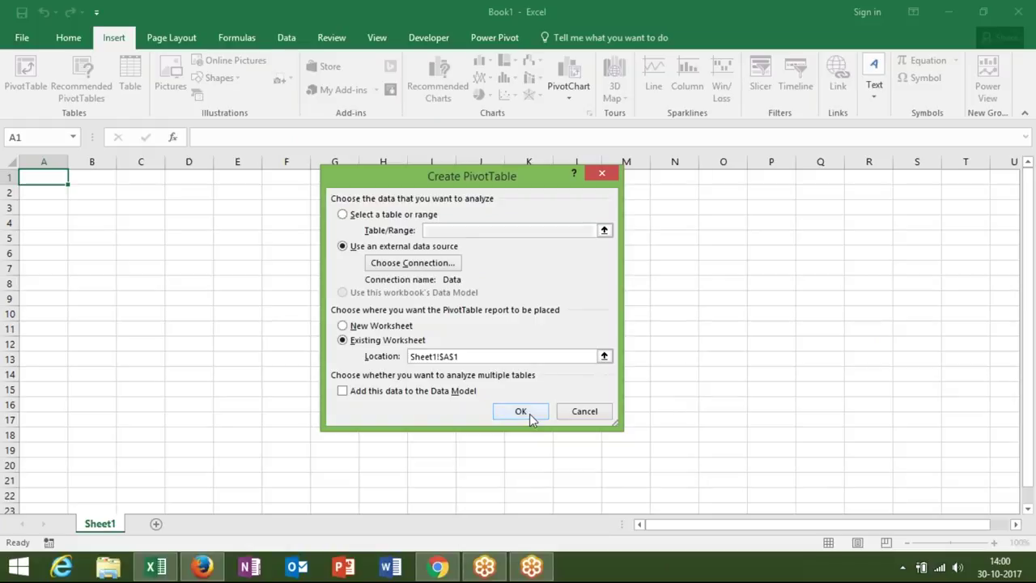
click(522, 412)
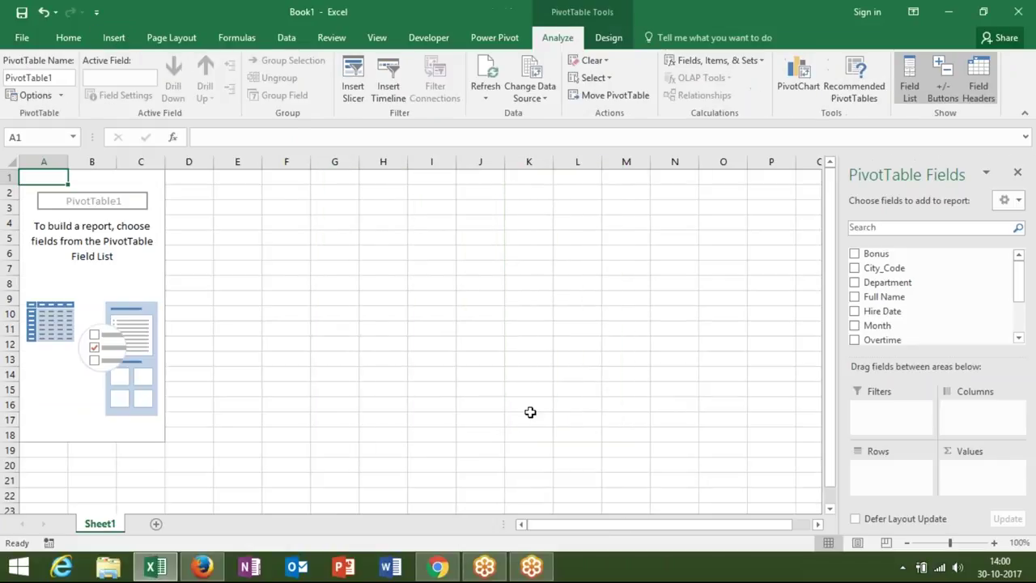
- Close Book1 without saving its PivotTable, then open Data from the Recent list
click(1007, 40)
click(135, 249)
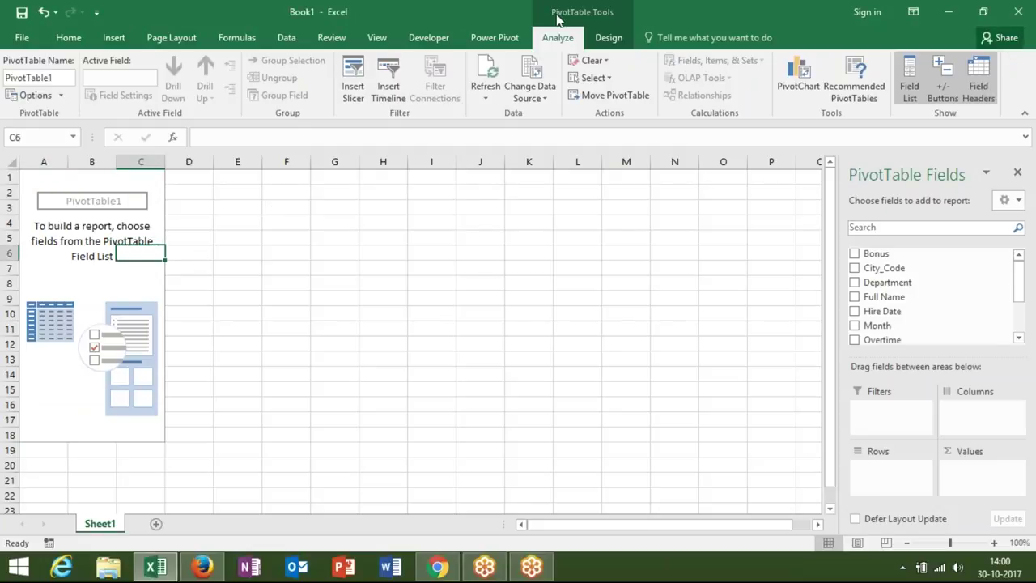
double_click(481, 17)
click(778, 166)
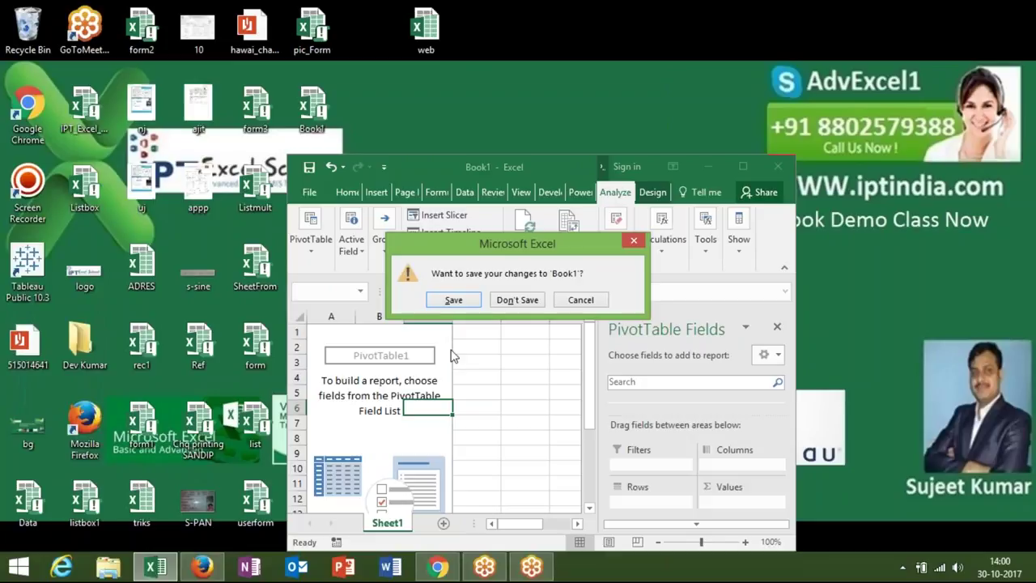
click(518, 297)
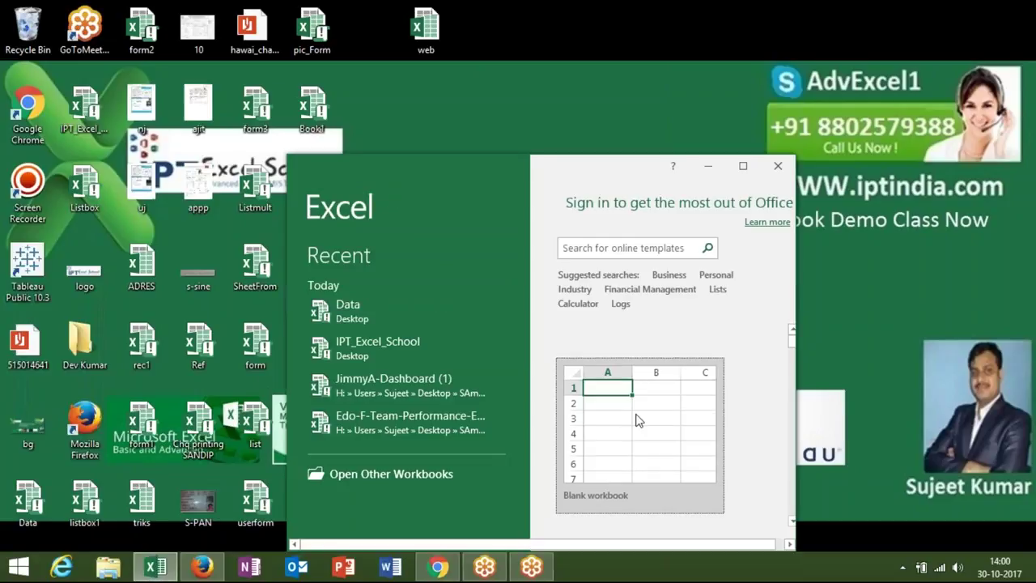
click(403, 316)
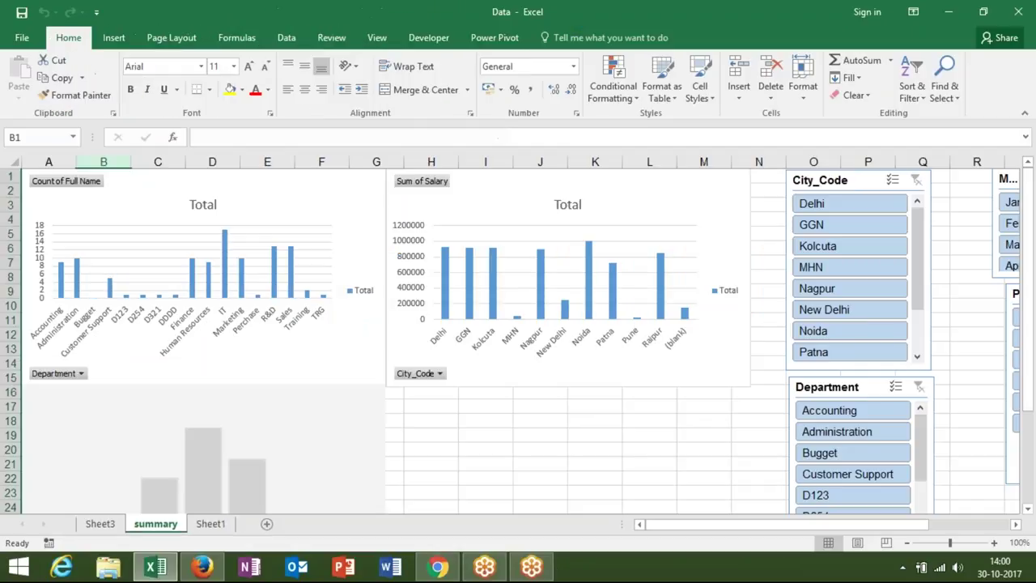
- Jump to the last rows of the employee data on Sheet1
click(204, 531)
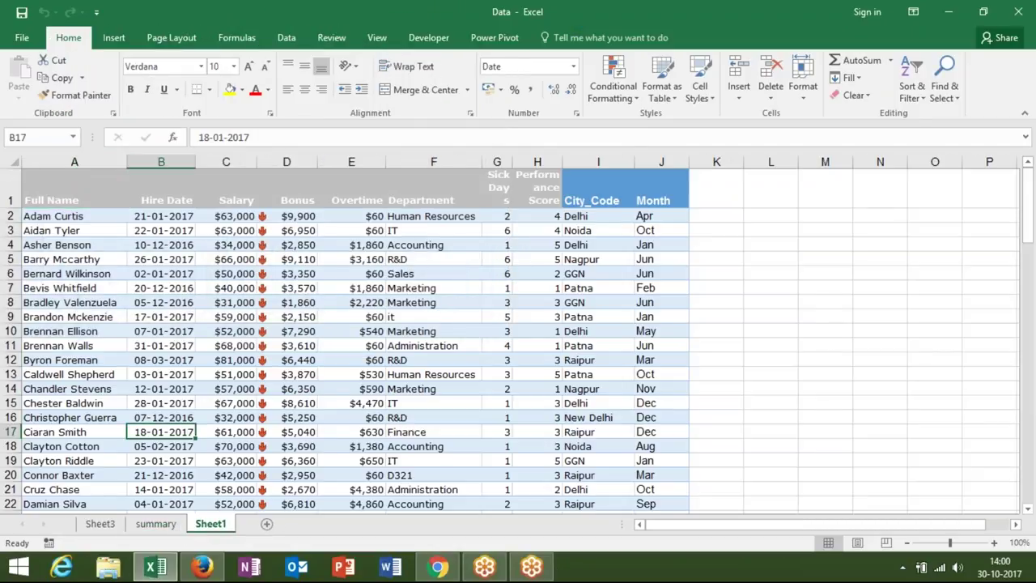
click(74, 432)
key(ctrl+Down)
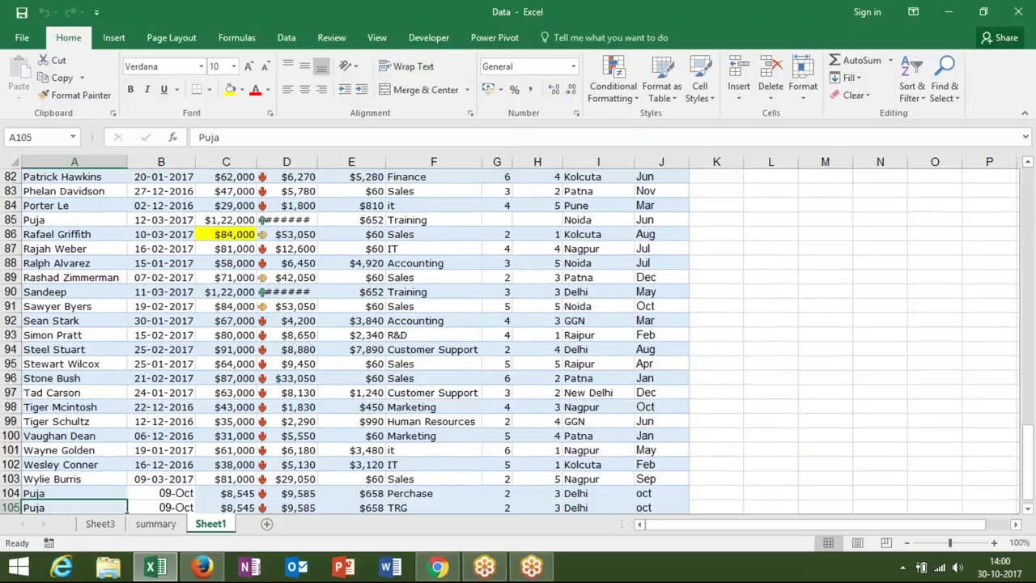
key(Down)
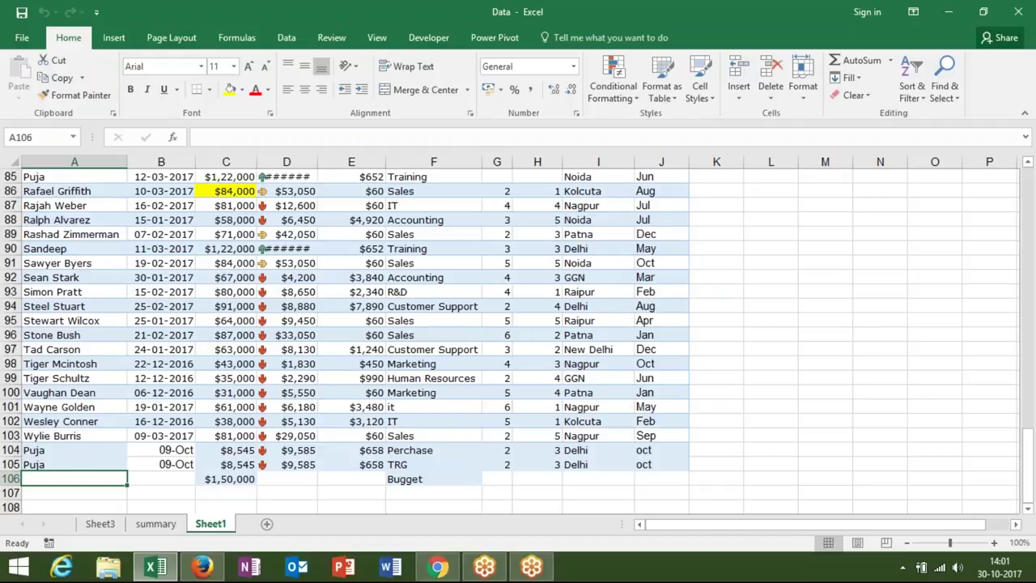
- Select the Marketing count in Sheet3's department PivotTable to work on its data source
drag(403, 277, 403, 335)
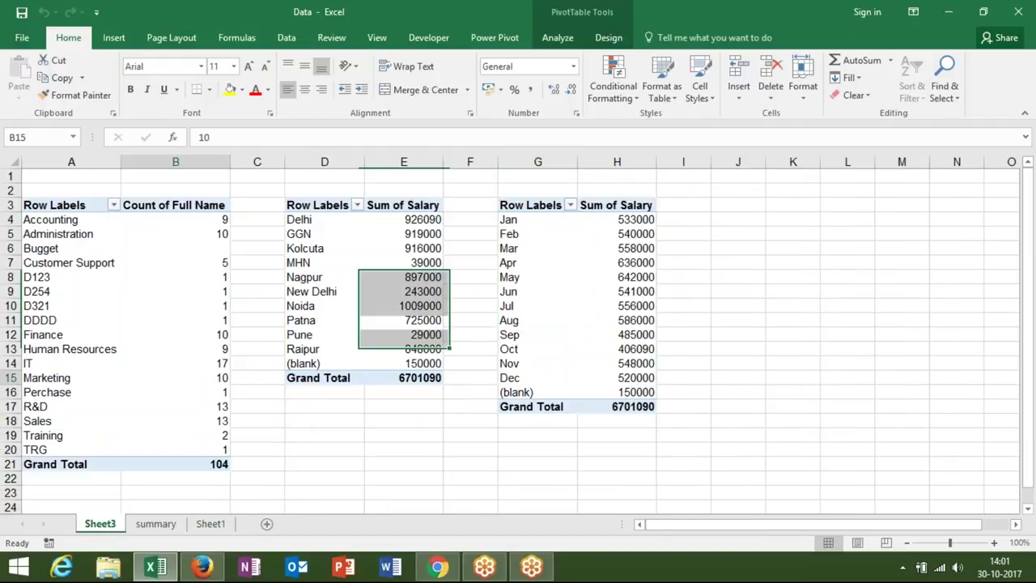
click(175, 378)
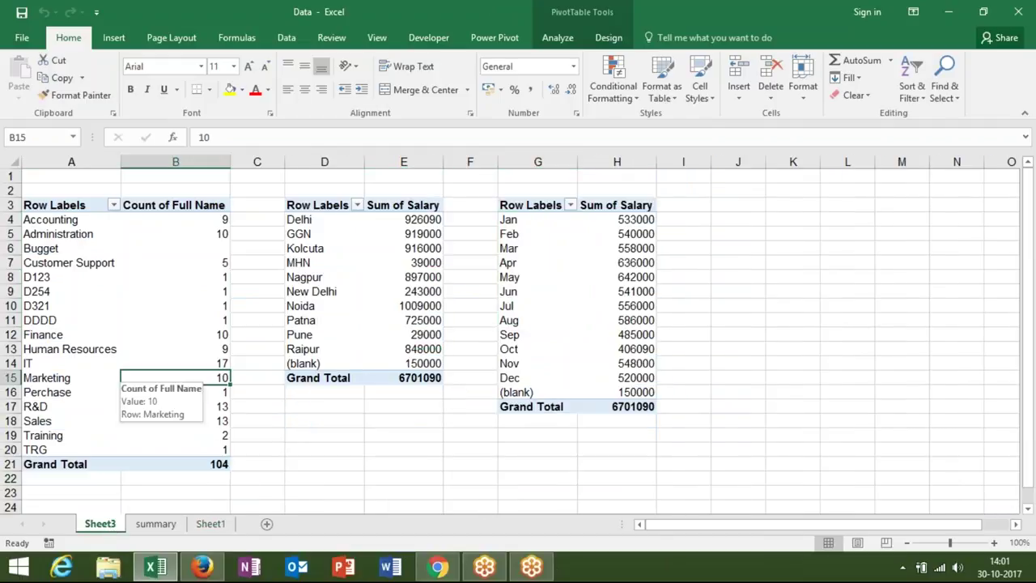
click(548, 46)
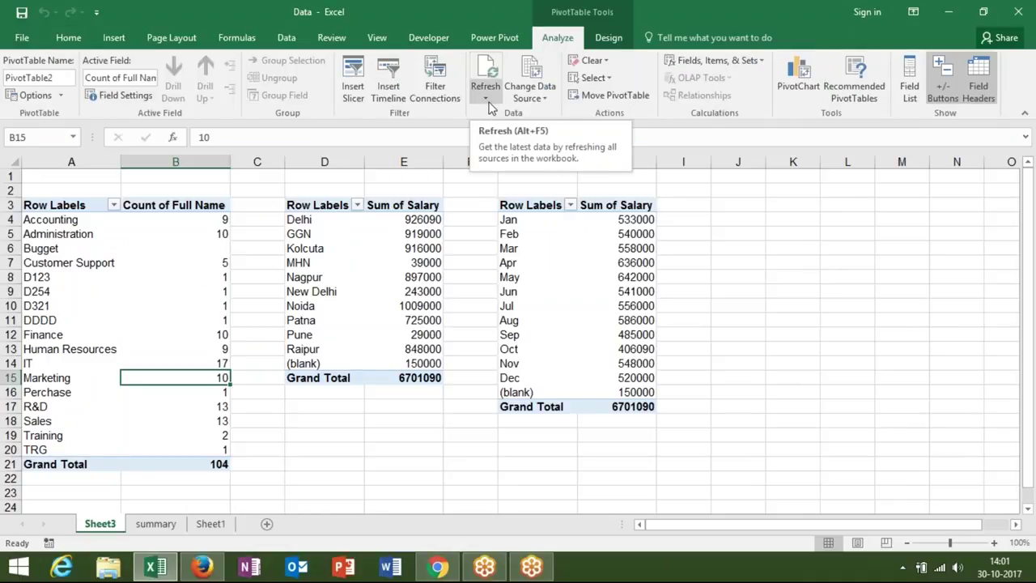
- Confirm the PivotTable source range Sheet1!$A$1:$J$106, then return to Sheet1
click(527, 102)
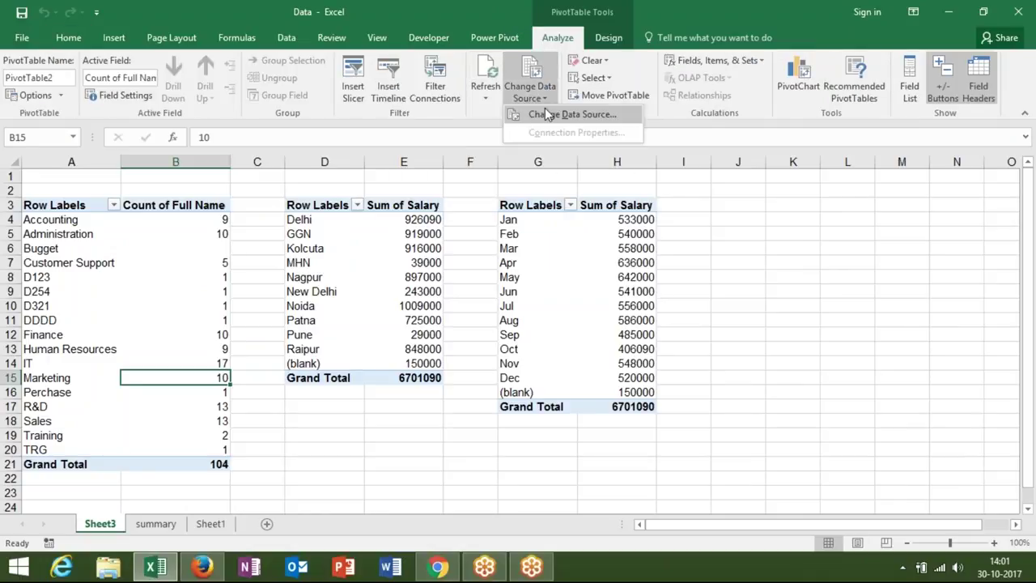
click(547, 111)
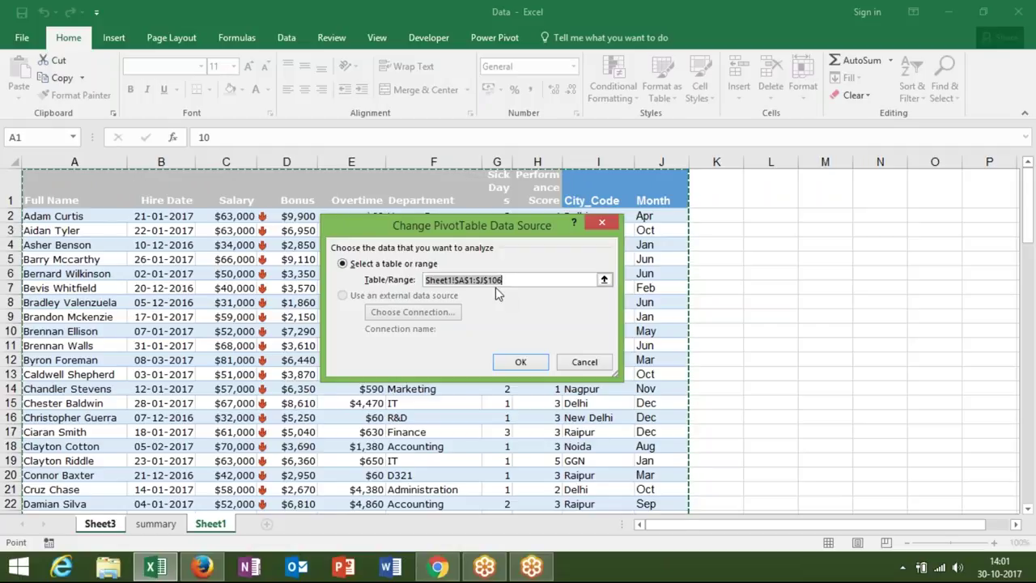
click(495, 287)
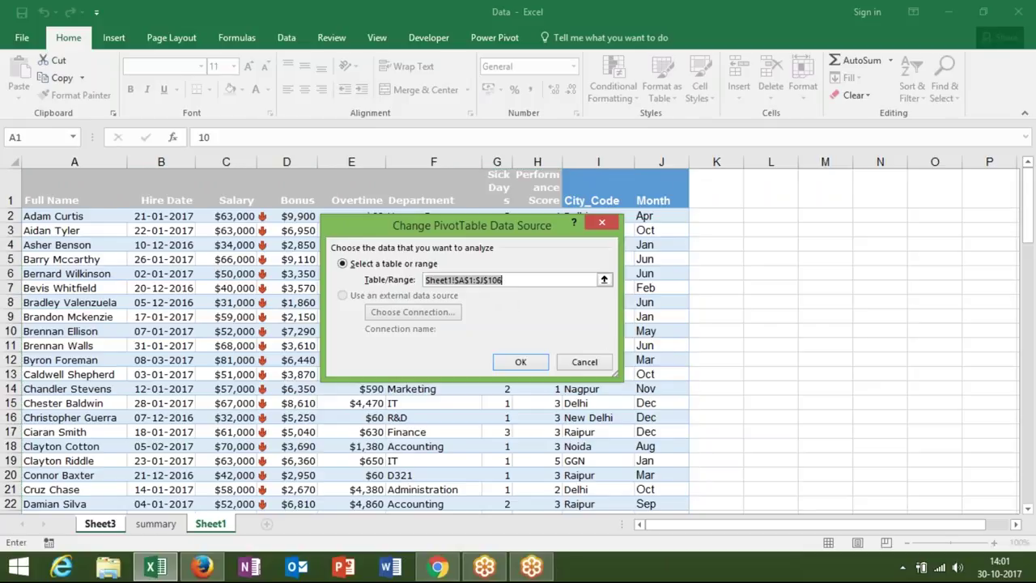
click(585, 362)
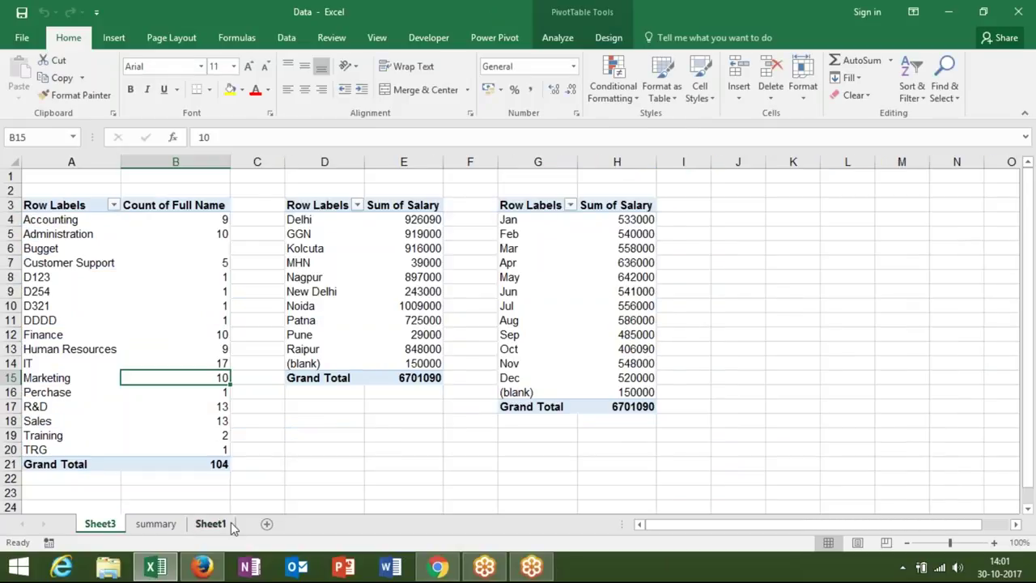
click(230, 522)
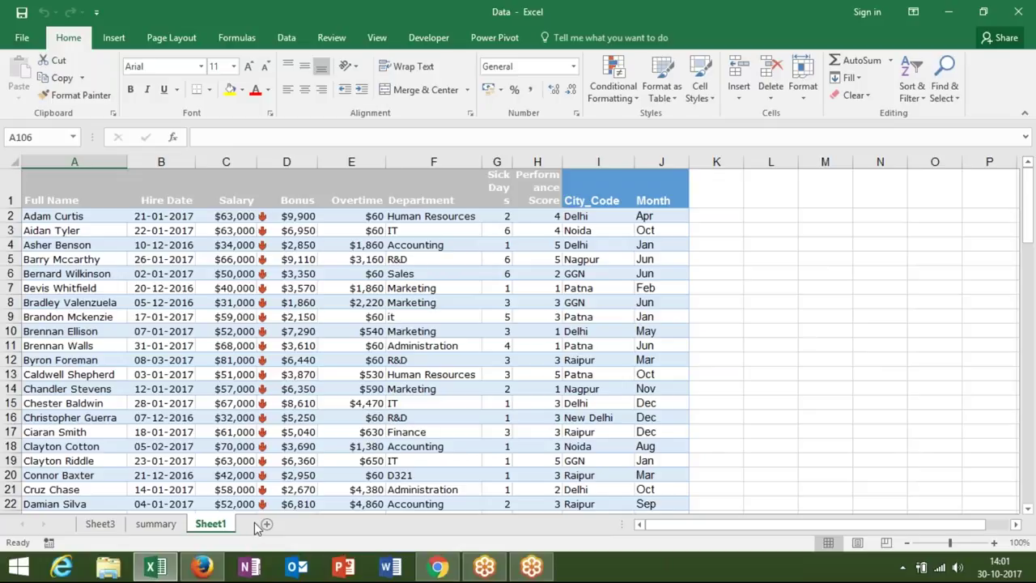
click(266, 524)
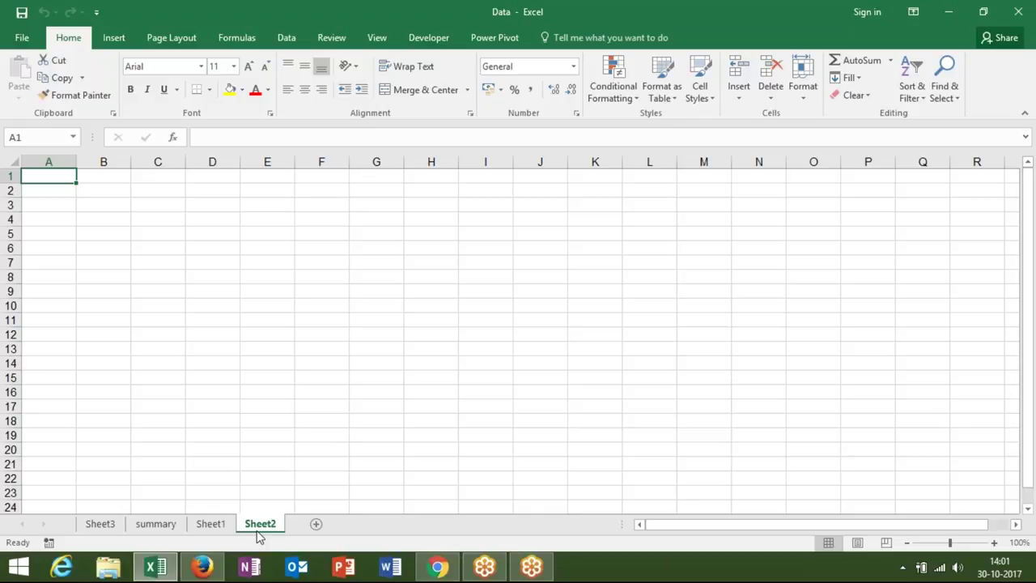
click(111, 41)
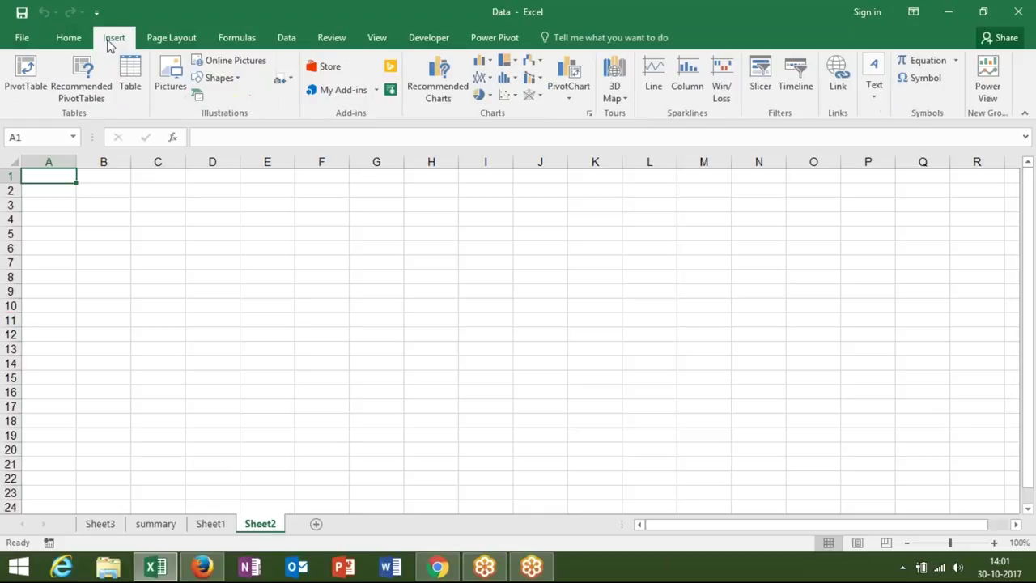
click(35, 93)
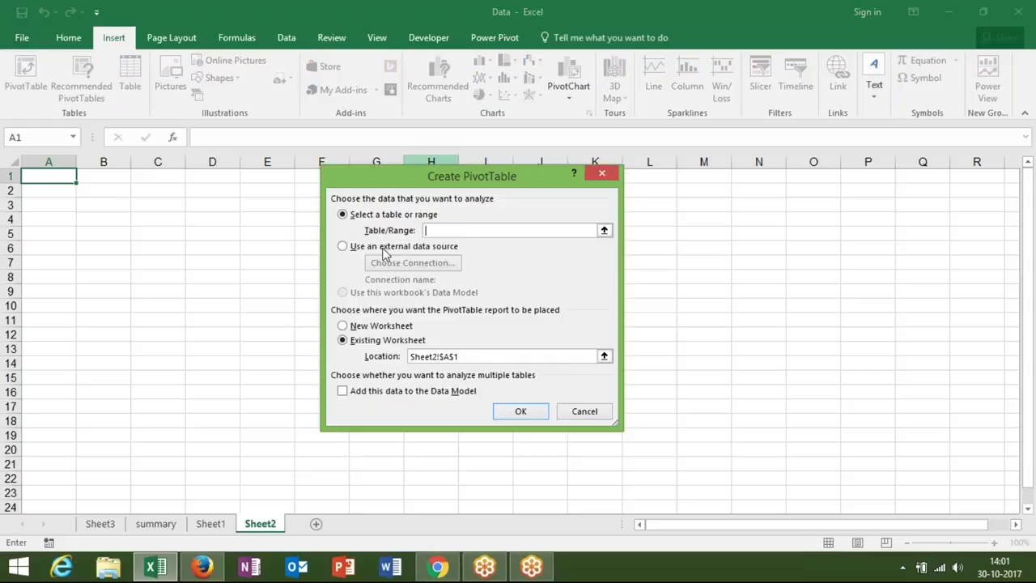
click(385, 255)
click(390, 263)
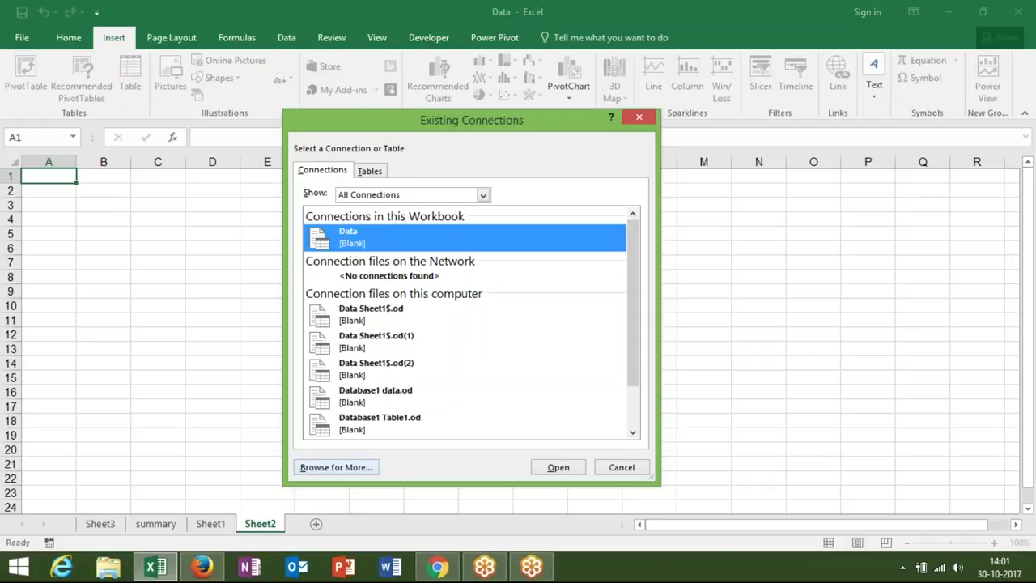
click(336, 467)
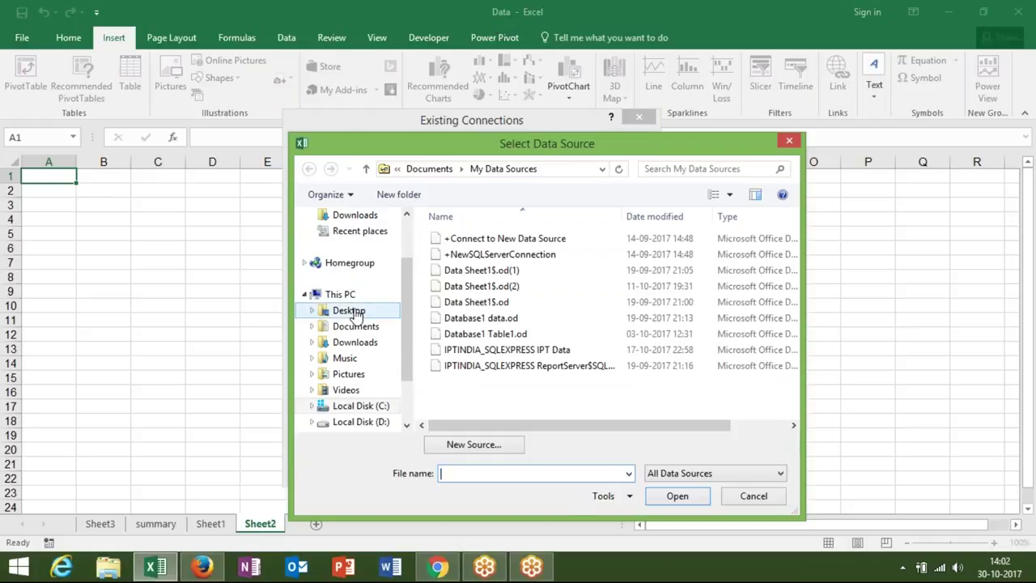
click(357, 313)
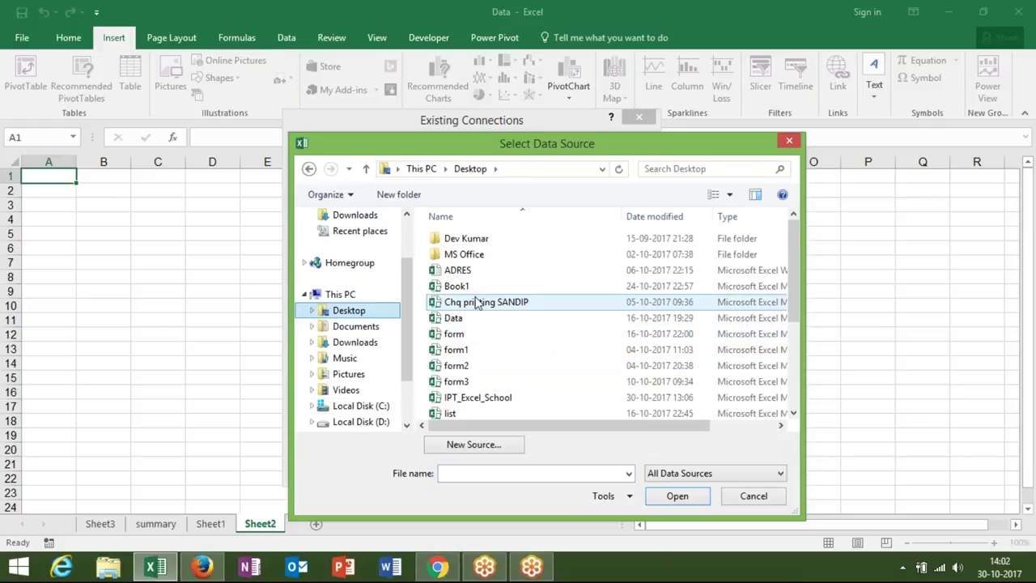
double_click(455, 319)
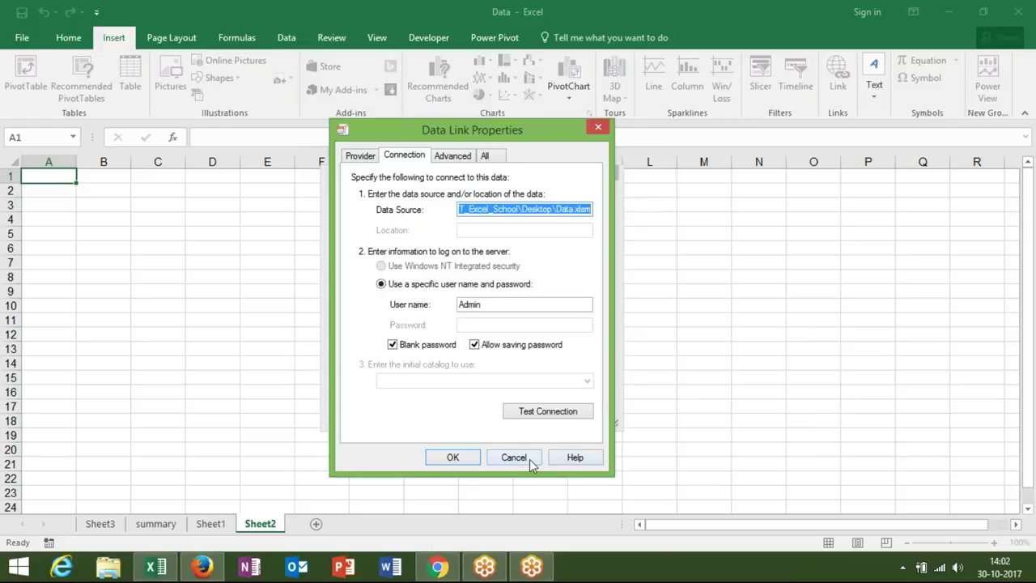
click(530, 458)
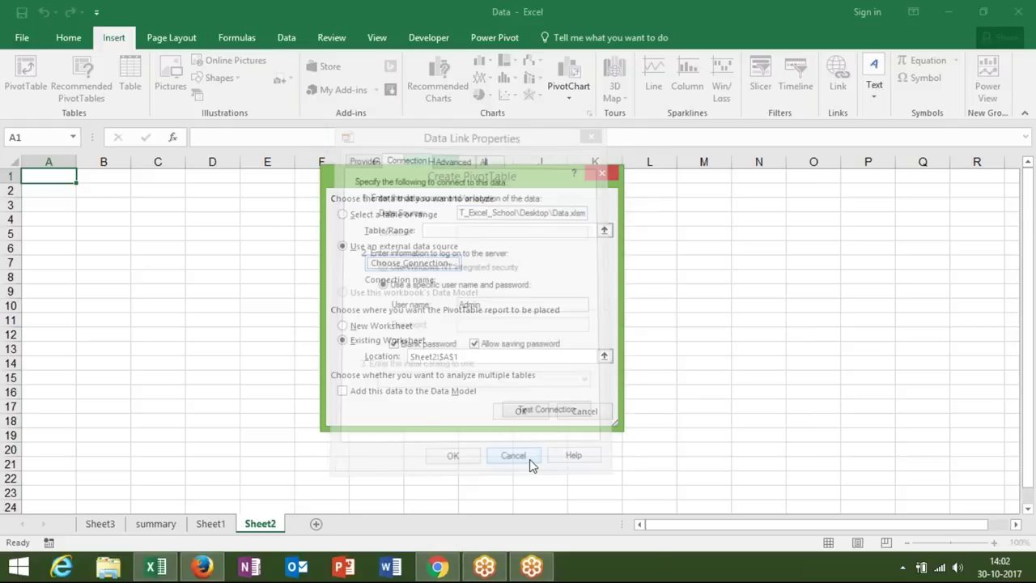
click(610, 174)
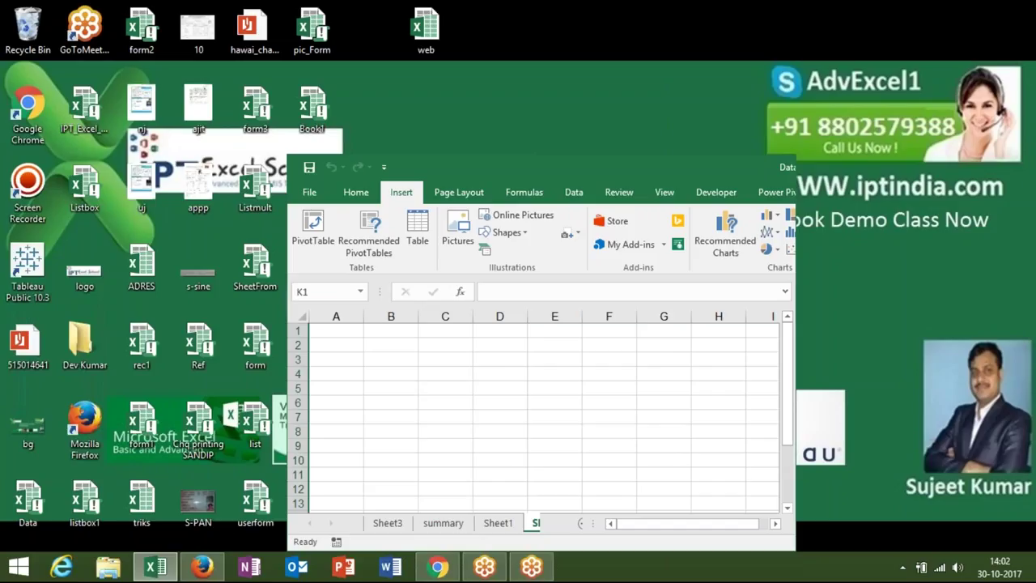
- Close Data without saving, reopen it from Recent, and maximize the window
click(779, 167)
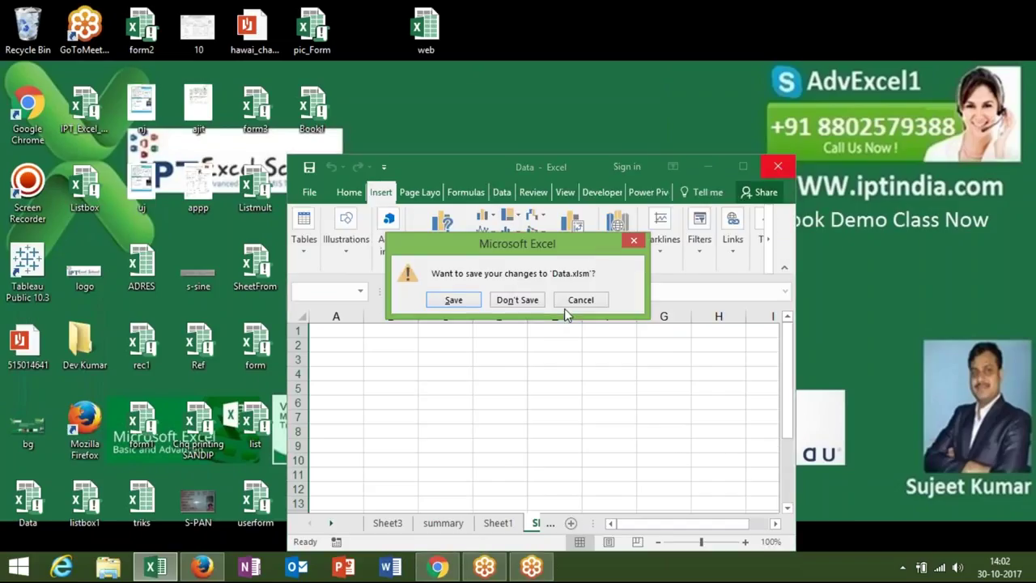
click(518, 301)
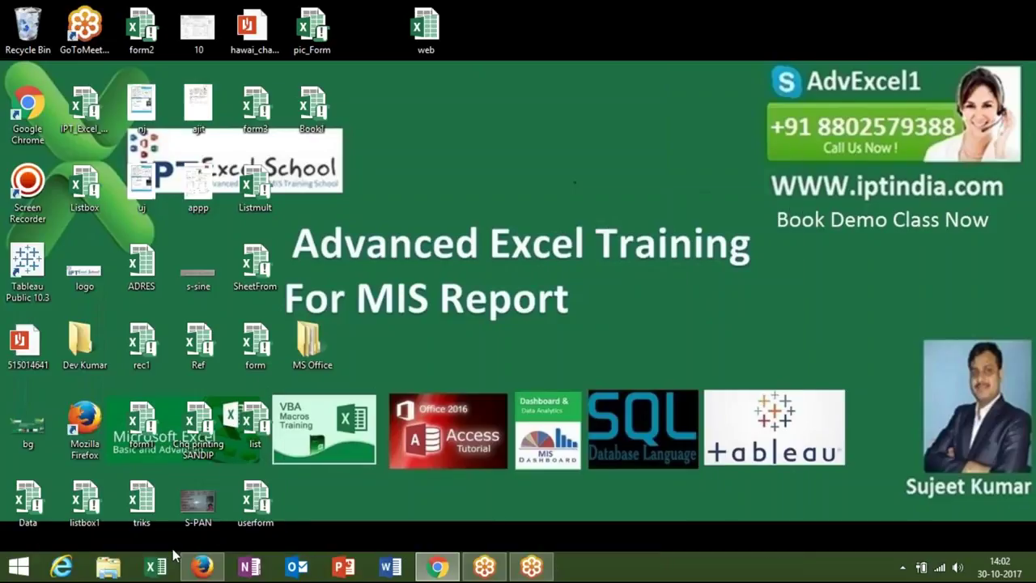
click(159, 567)
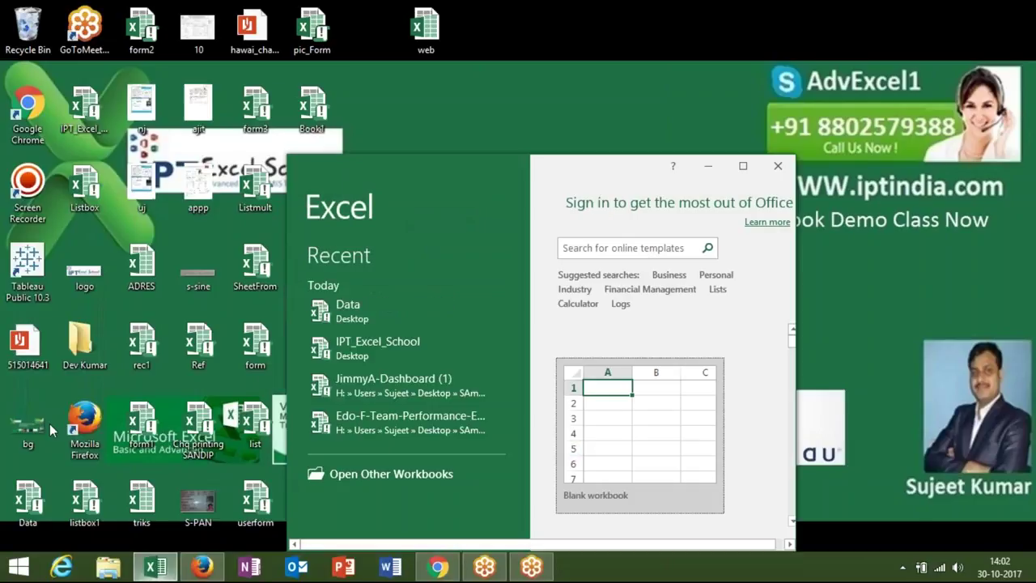
click(369, 316)
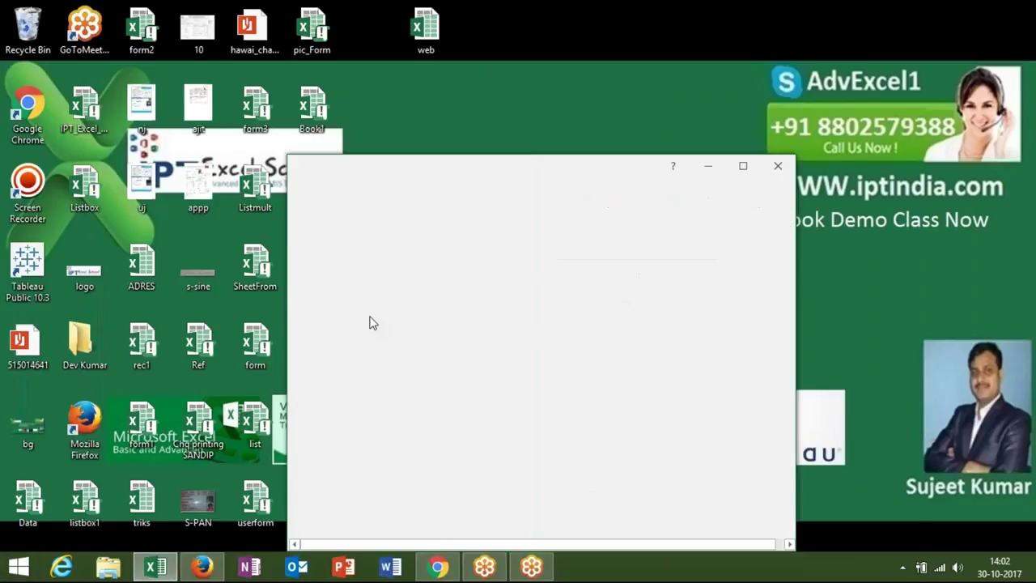
click(741, 168)
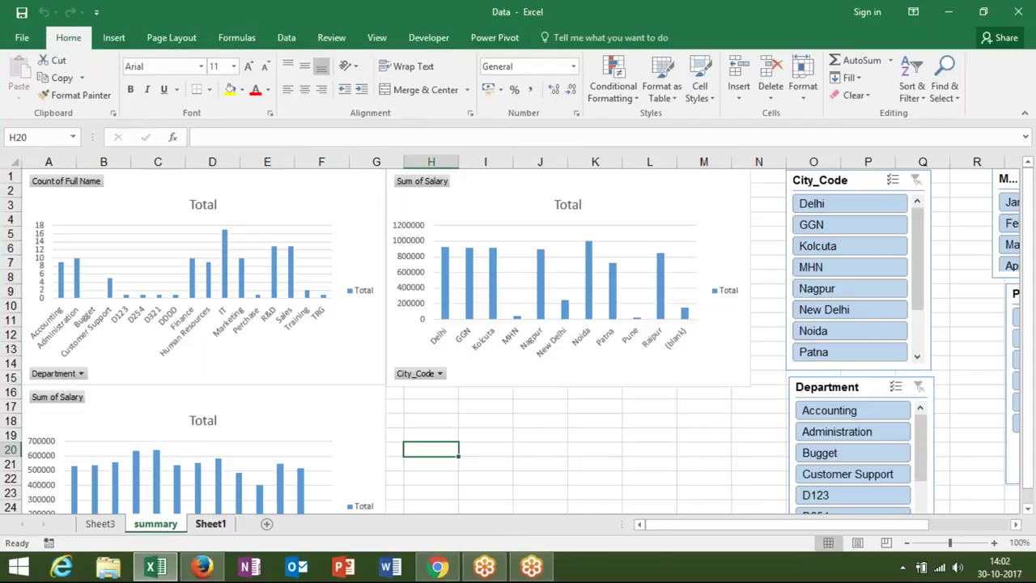
- Delete the grouped summary and Sheet3 sheets, then add a blank Sheet2
click(210, 524)
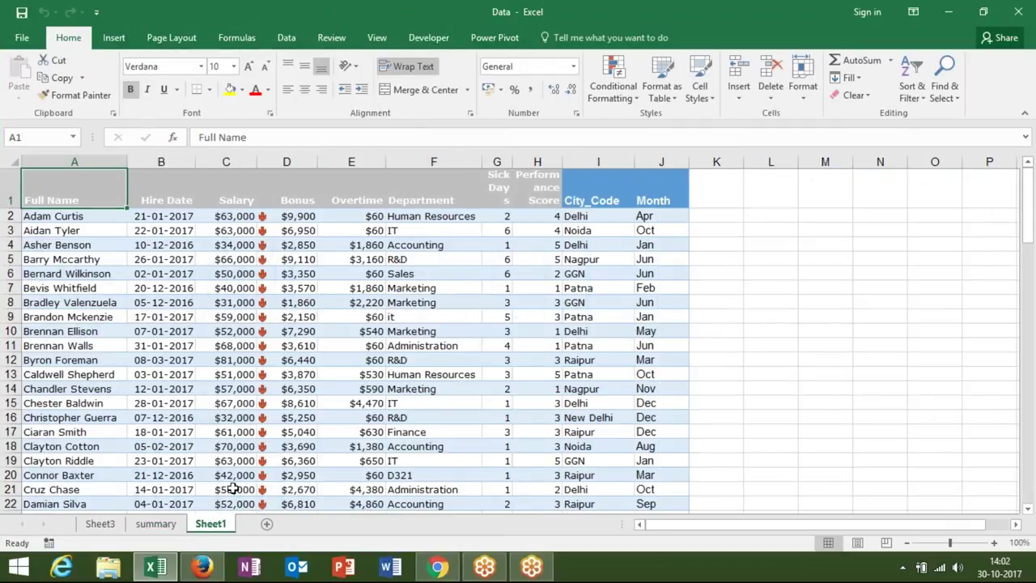
click(157, 526)
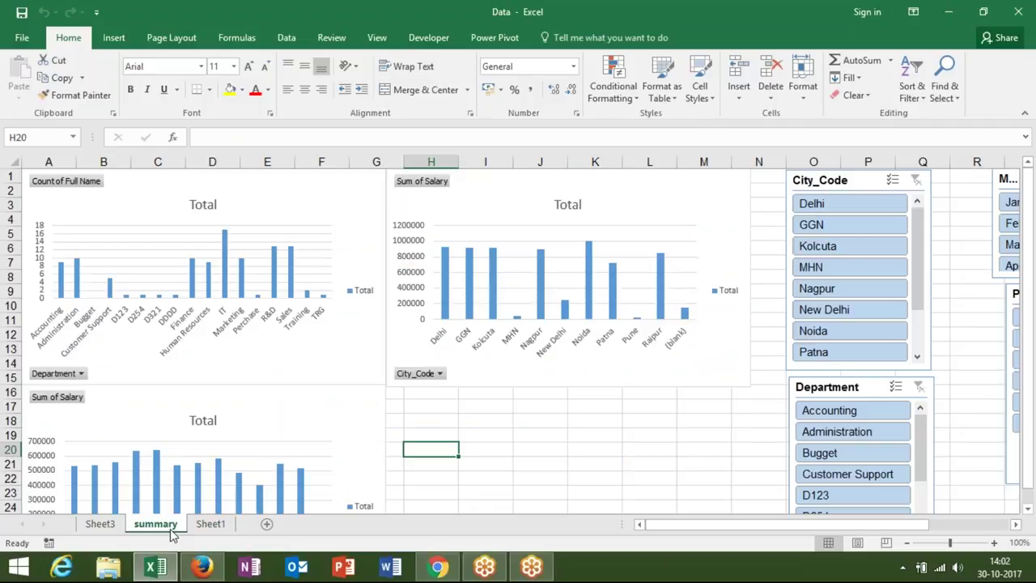
ctrl+click(101, 523)
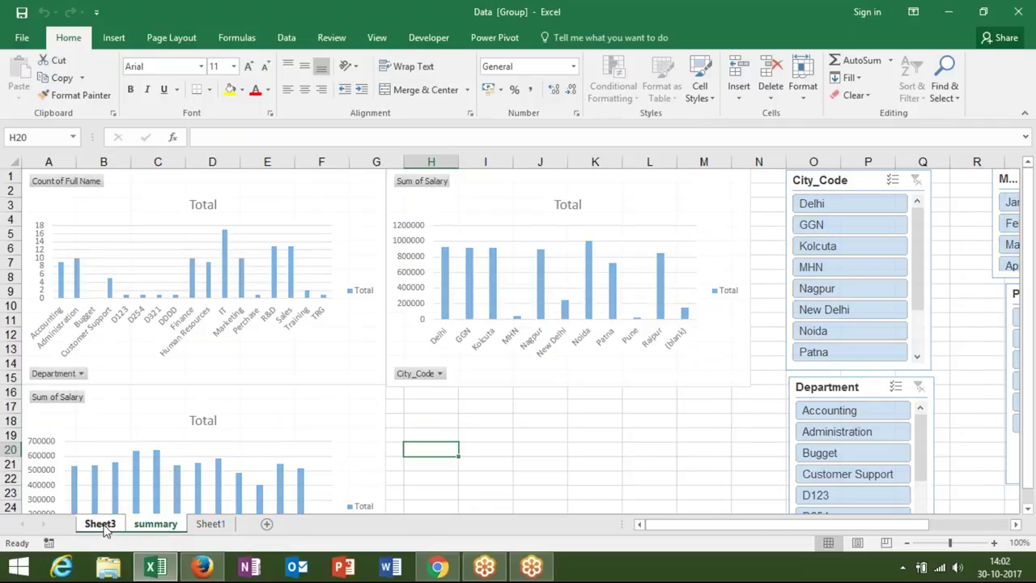
right_click(105, 522)
click(139, 348)
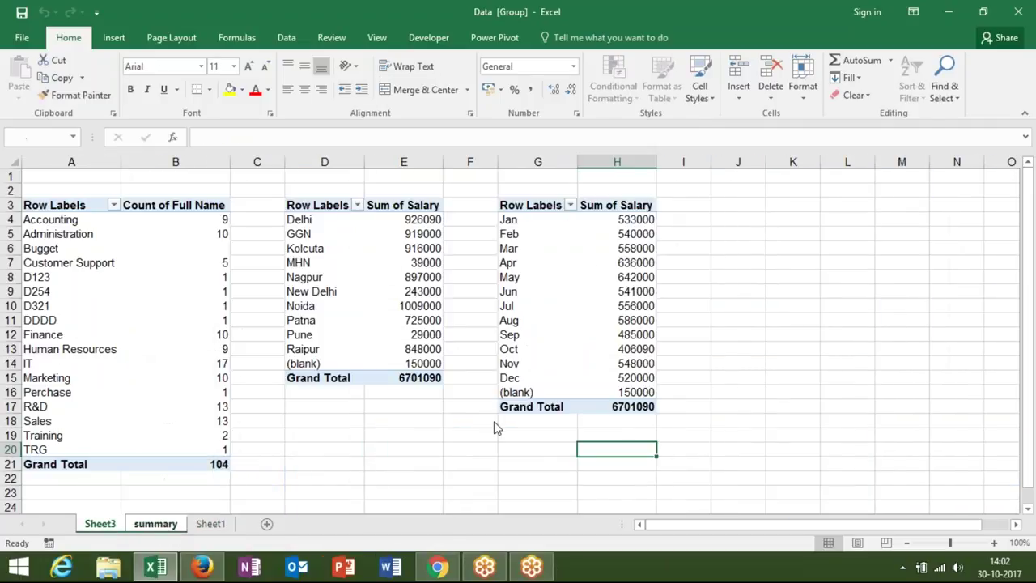
click(492, 325)
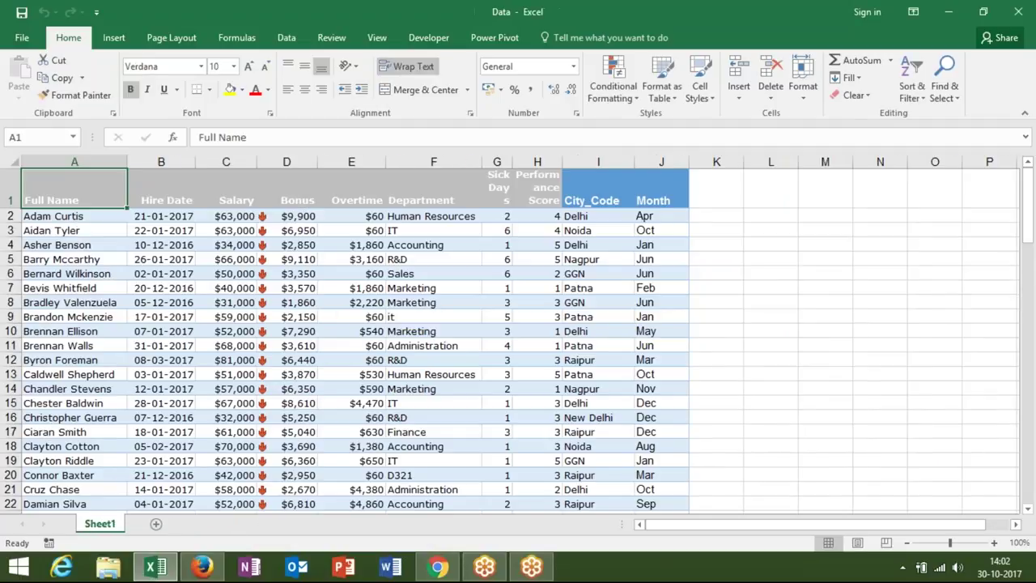
click(156, 524)
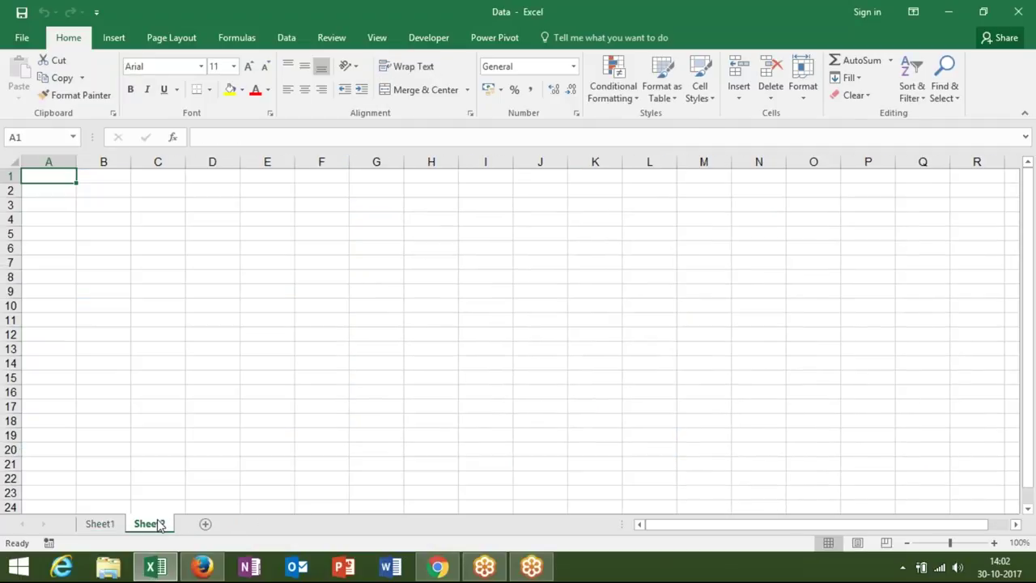
- Start a PivotTable from an external connection to the Desktop Data workbook
click(115, 38)
click(20, 73)
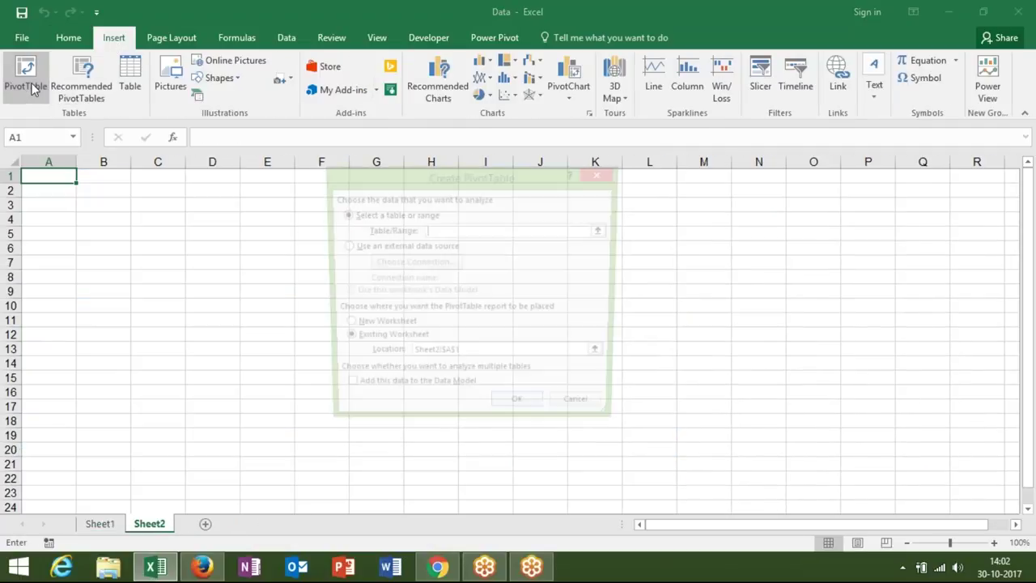
click(433, 247)
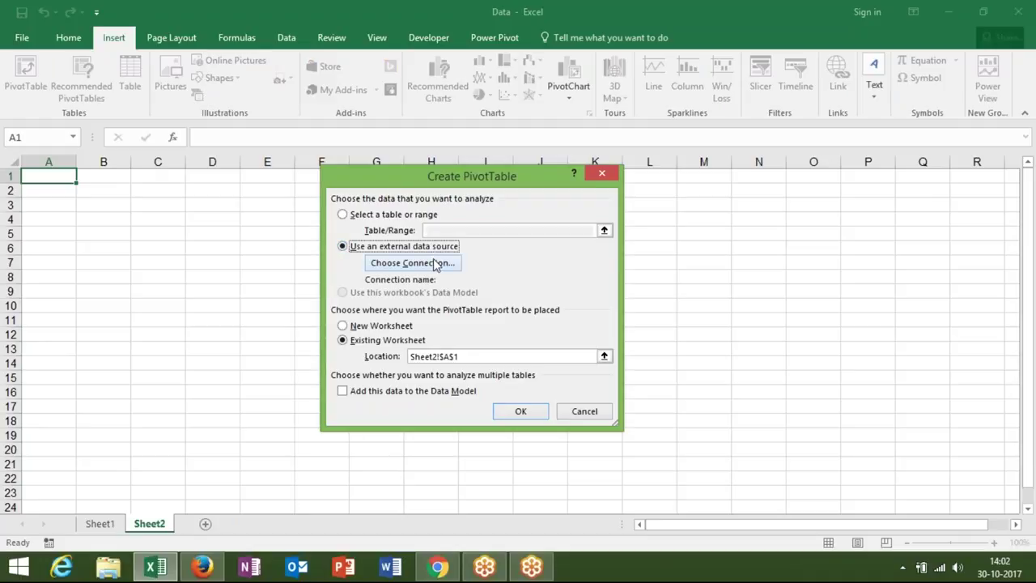
click(435, 263)
click(334, 467)
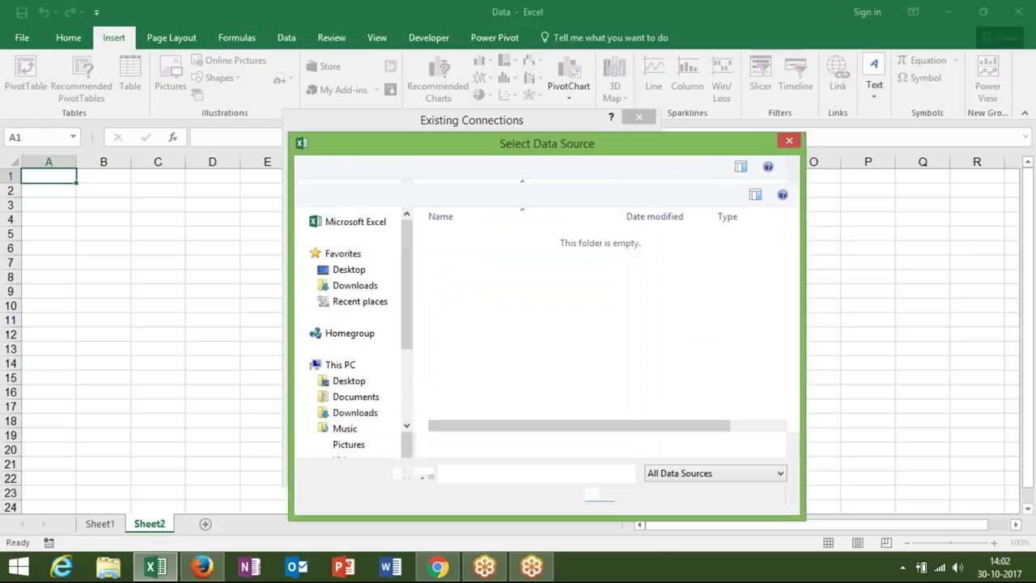
click(353, 316)
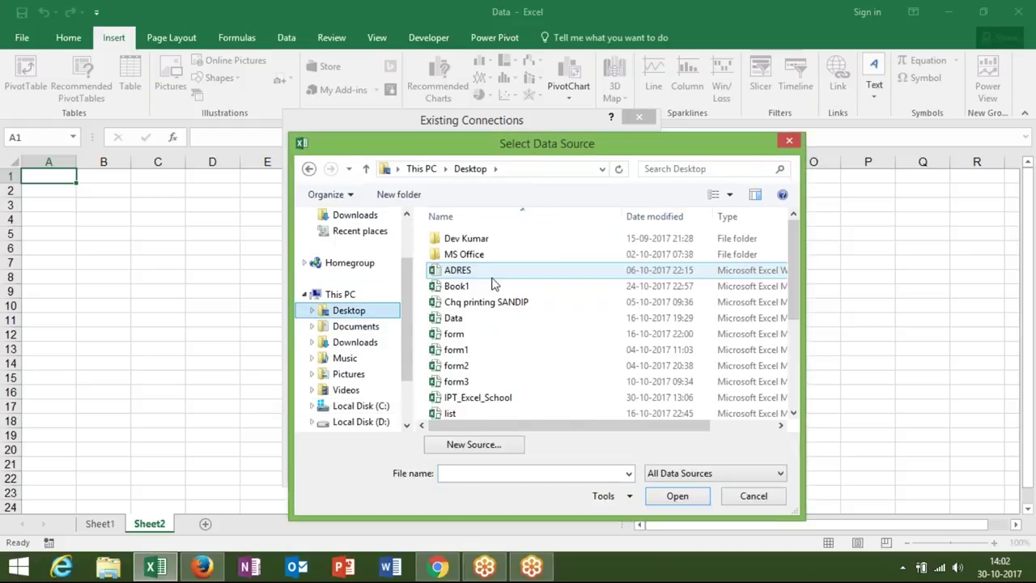
click(477, 318)
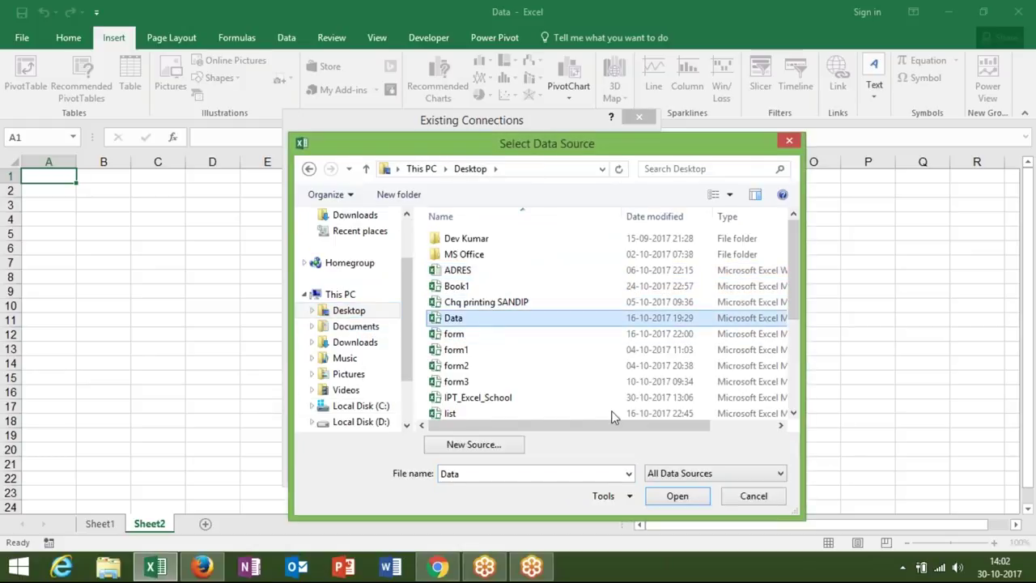
click(679, 497)
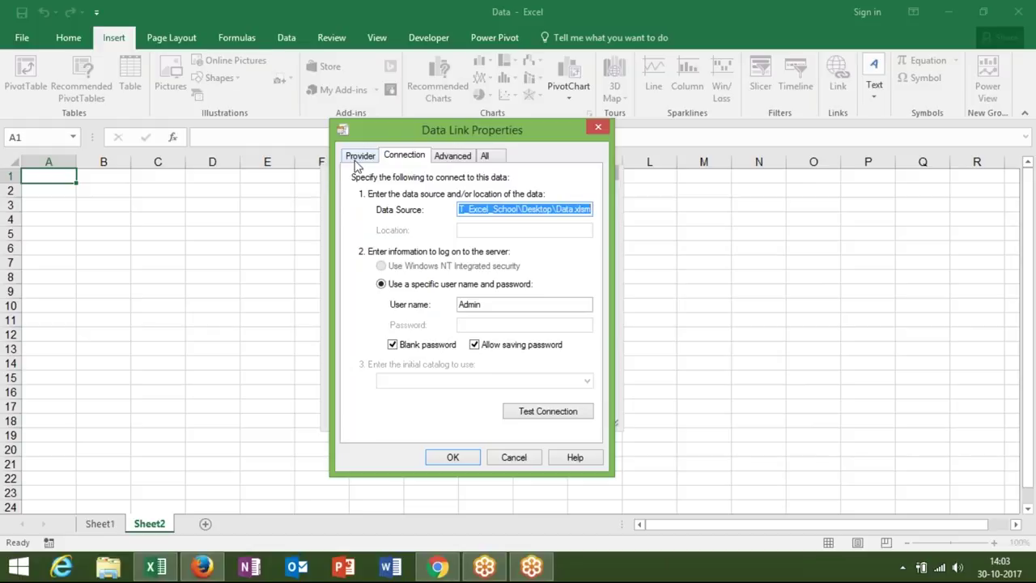
- Try the Access Database Engine provider, dismiss the invalid-source error, cancel, and return to Sheet1
click(357, 158)
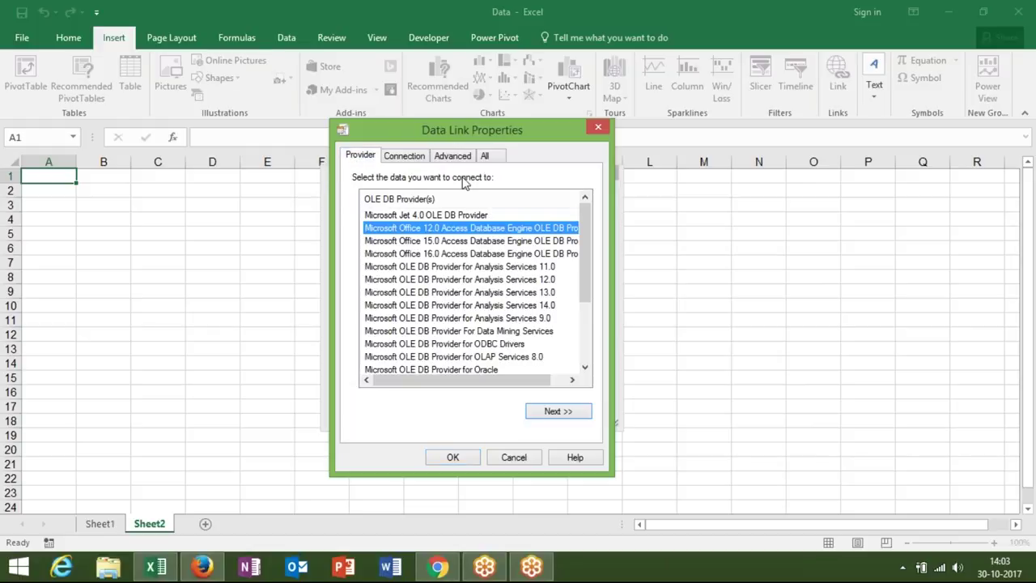
click(454, 458)
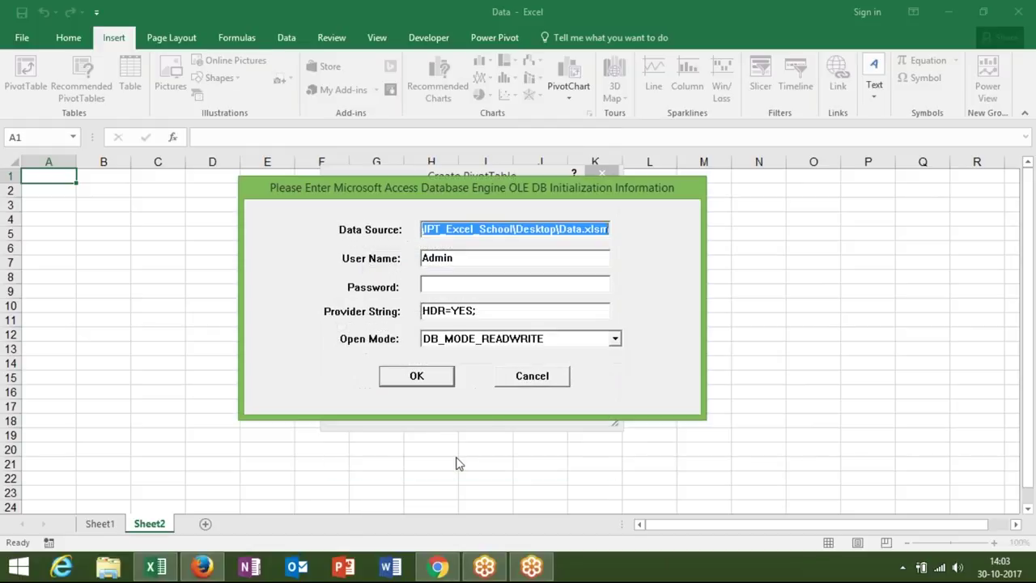
click(412, 380)
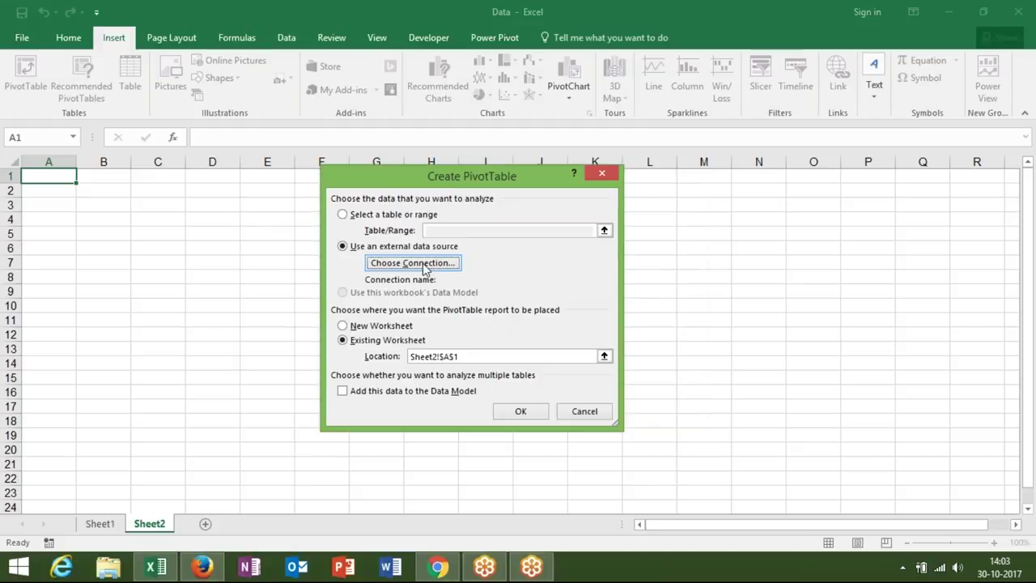
click(522, 413)
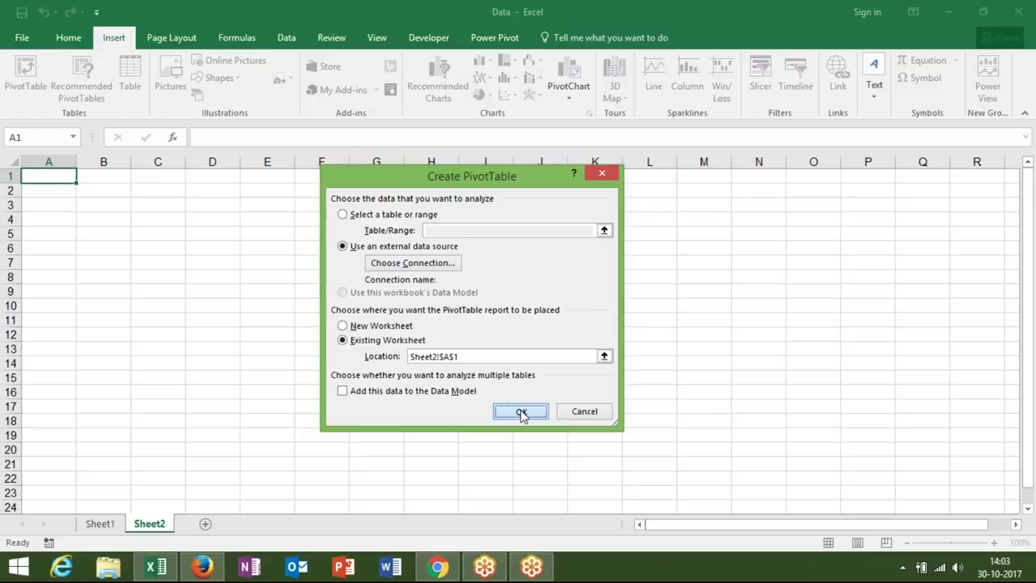
click(533, 332)
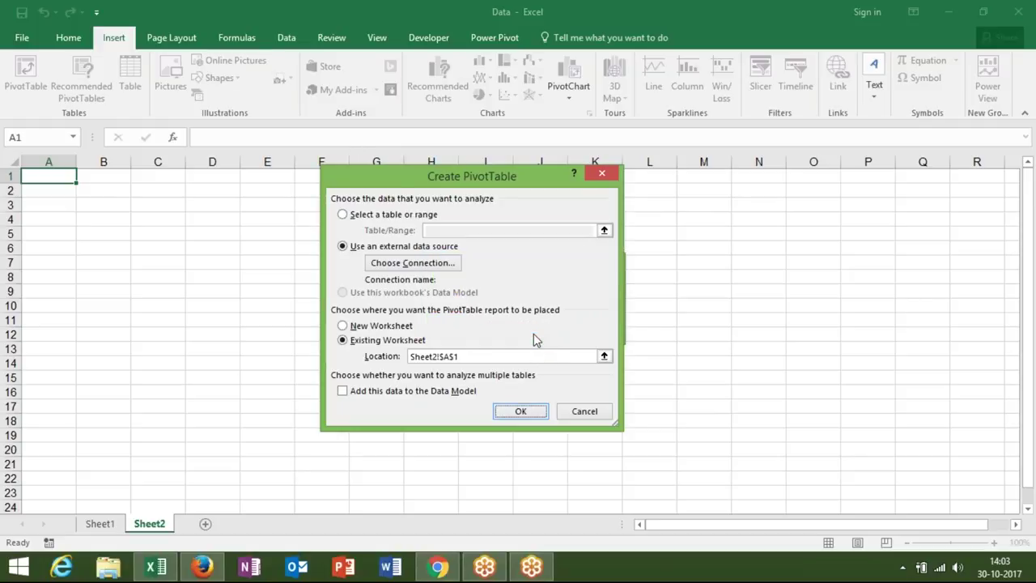
click(581, 414)
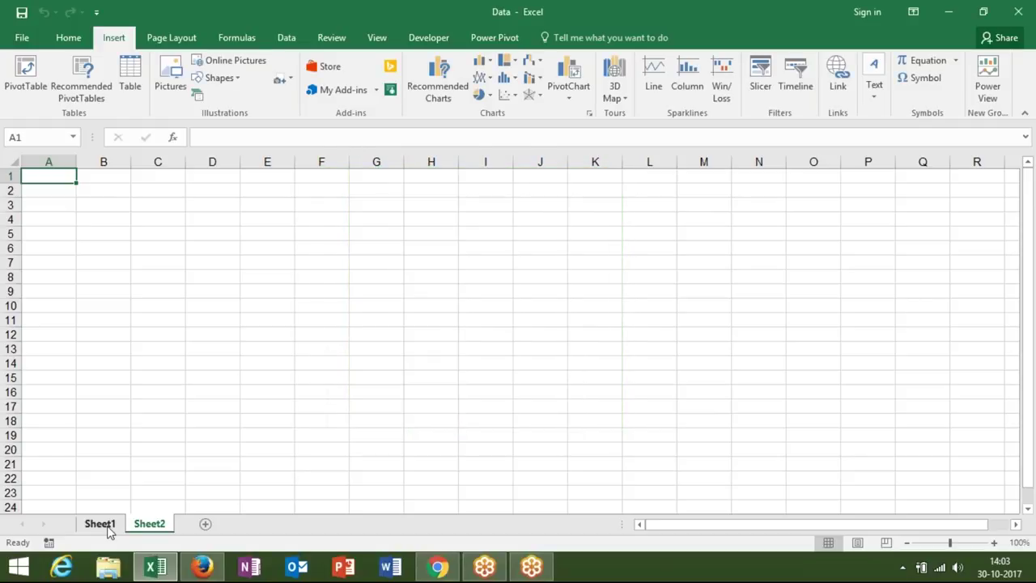
click(107, 527)
- Copy the employee table A1:J105 into a new workbook and close Data without saving
key(ctrl+shift+Right)
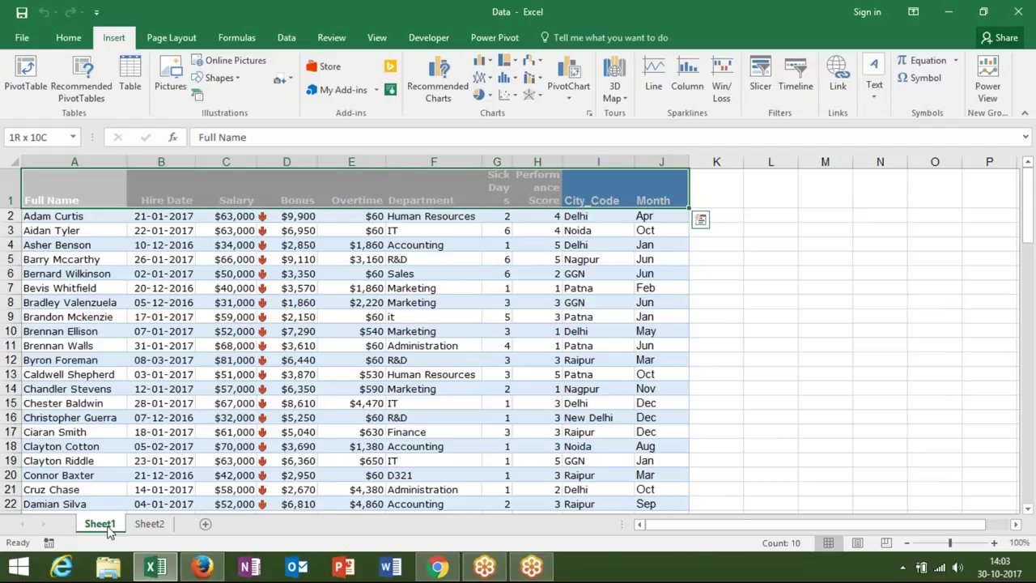
key(ctrl+shift+Down)
key(ctrl+c)
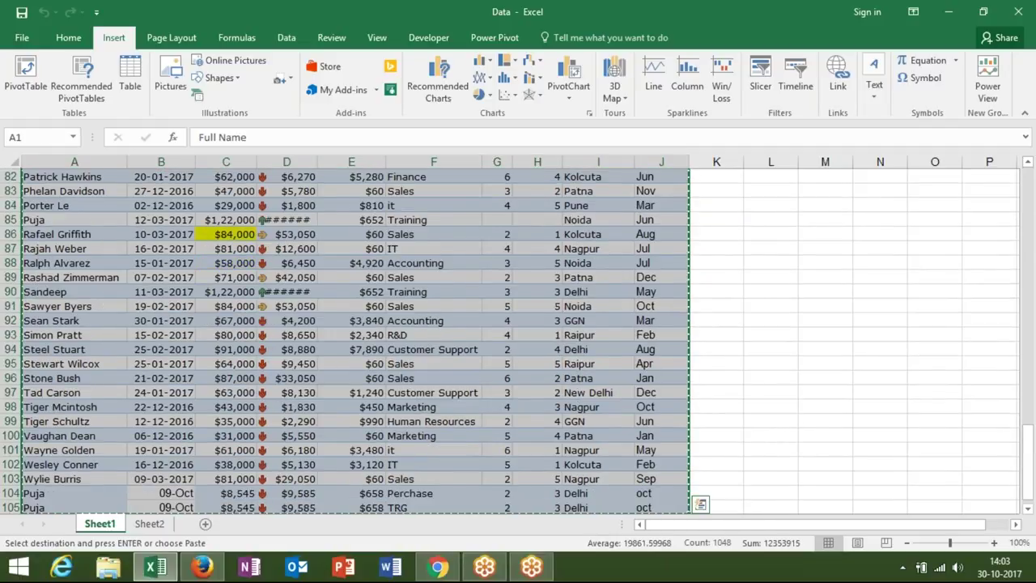
key(Return)
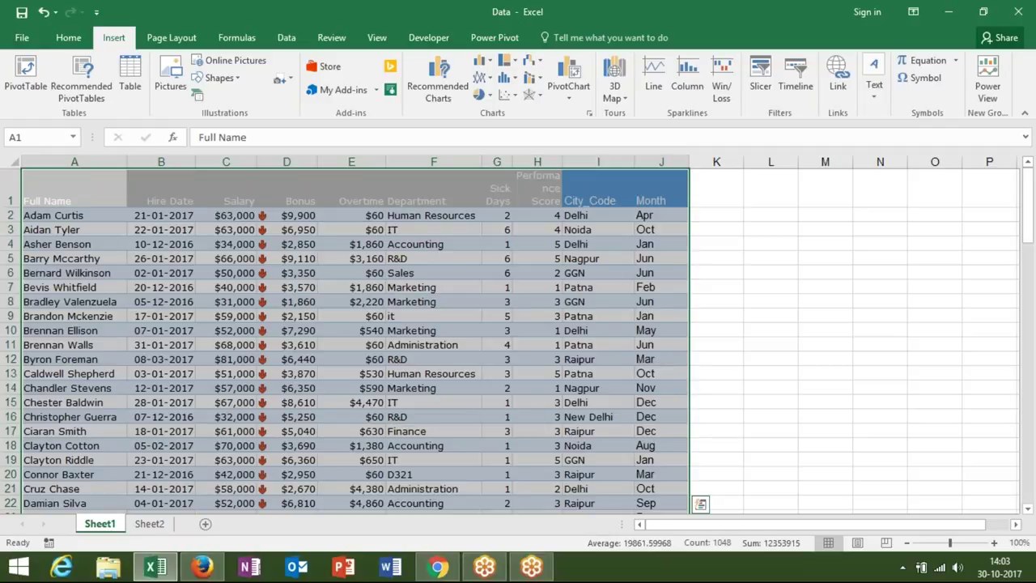
key(ctrl+c)
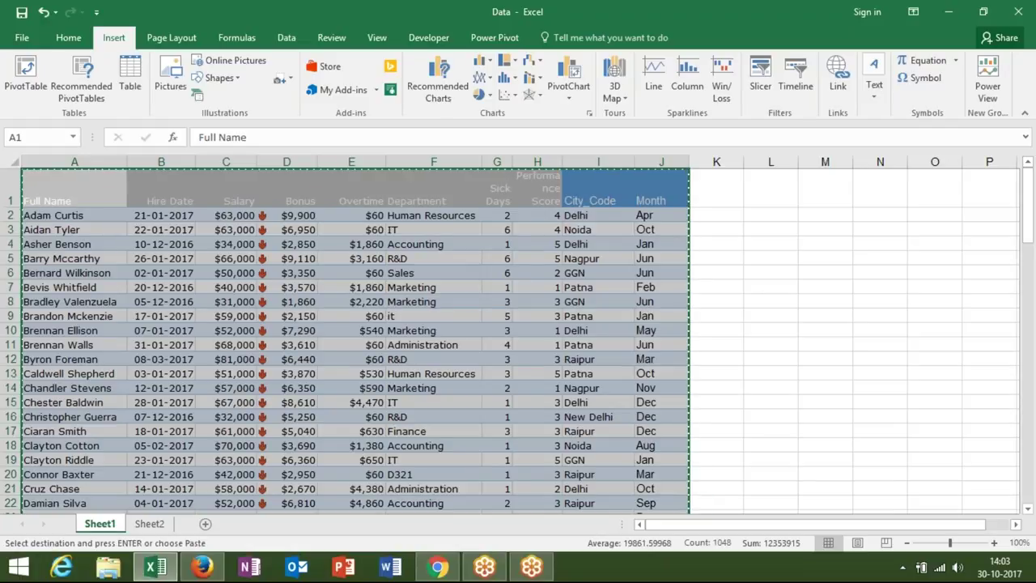
key(ctrl+n)
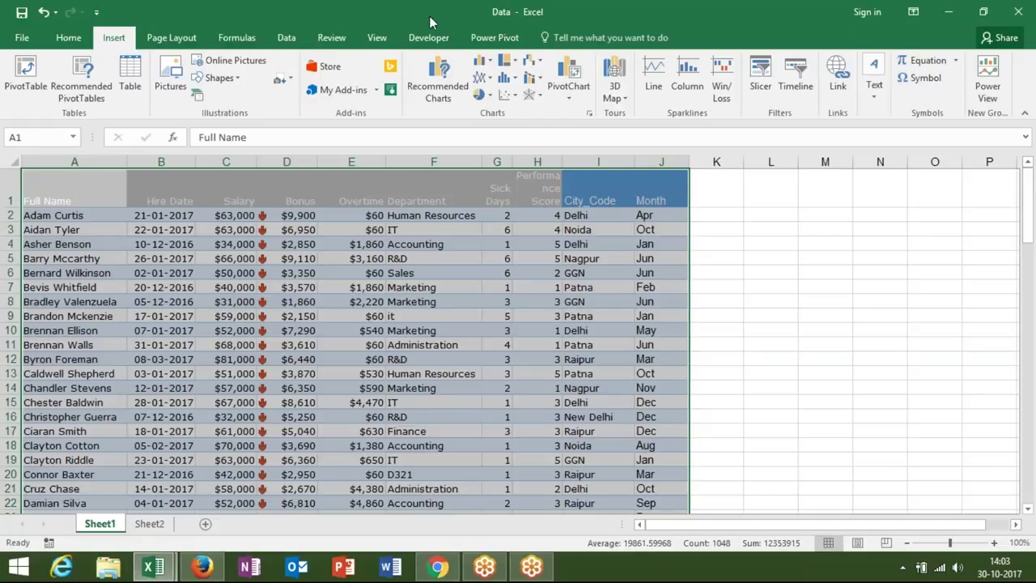
double_click(429, 16)
click(780, 169)
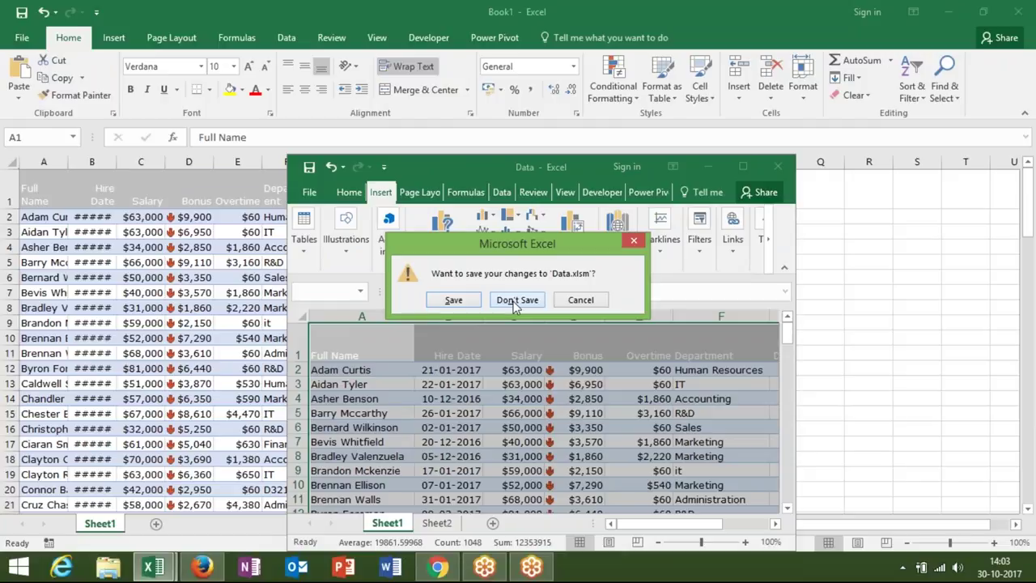
click(516, 299)
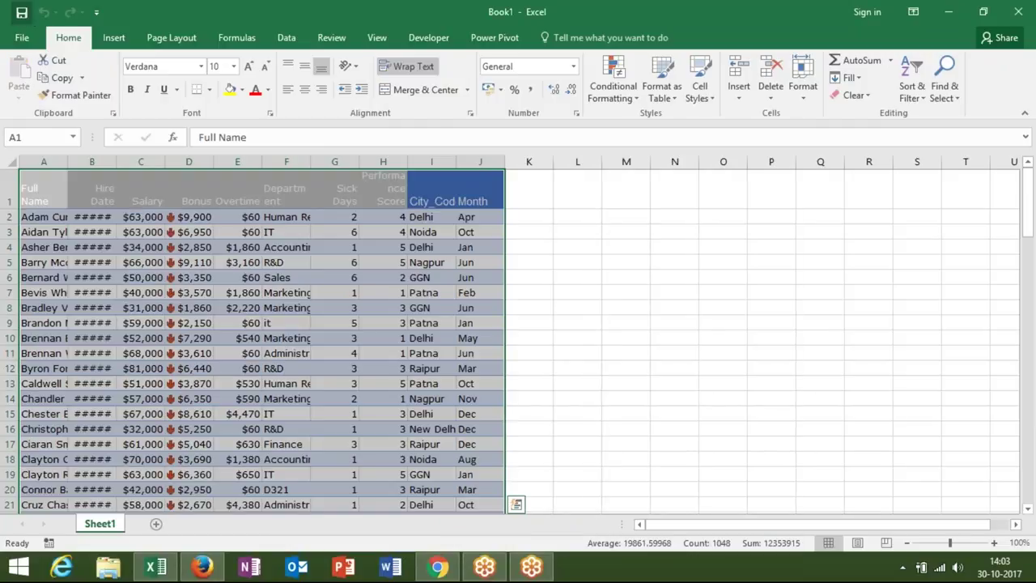
- Save the new workbook to the Desktop as dt
key(ctrl+s)
click(165, 237)
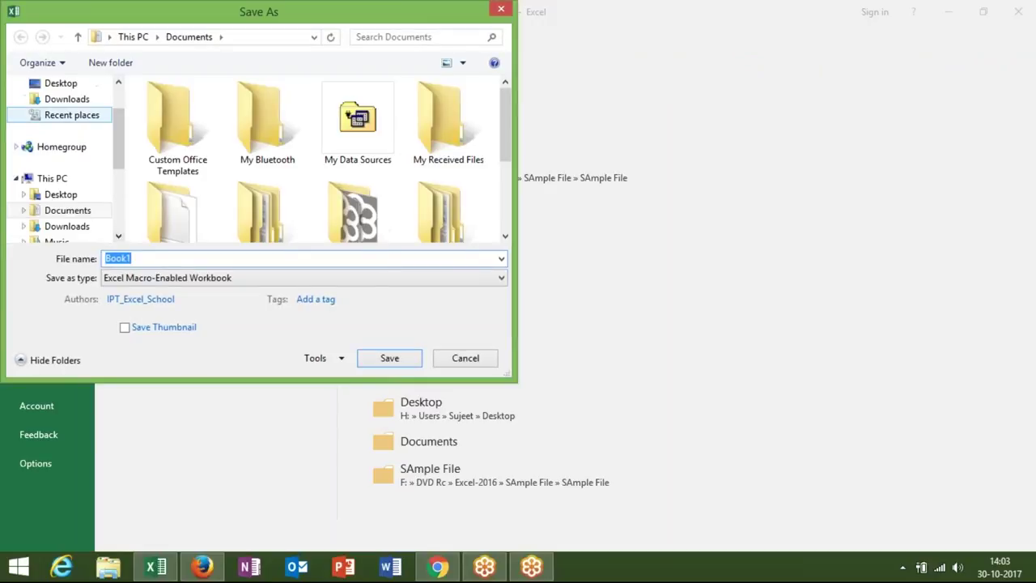
click(65, 84)
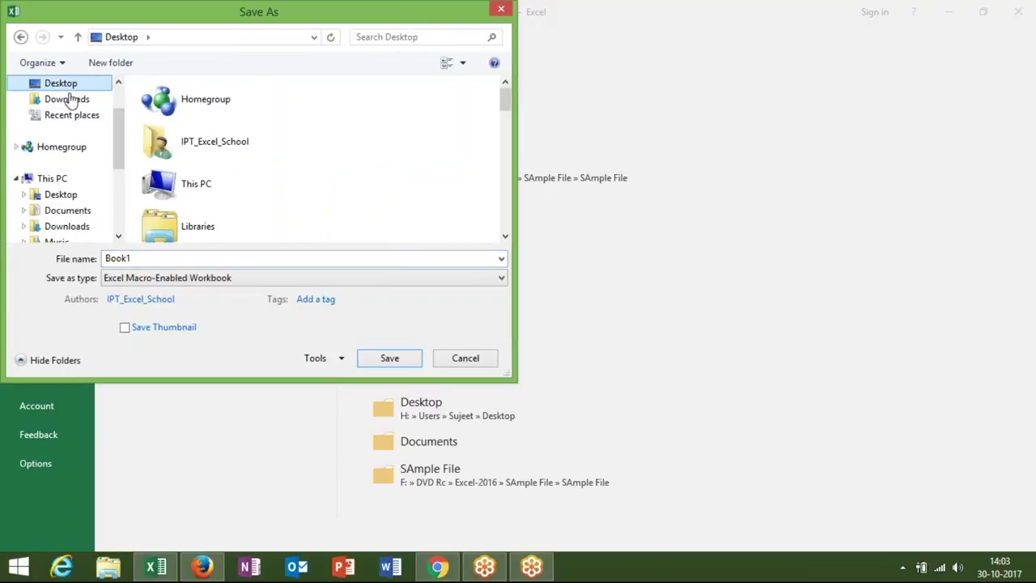
click(117, 258)
text(dt)
click(379, 359)
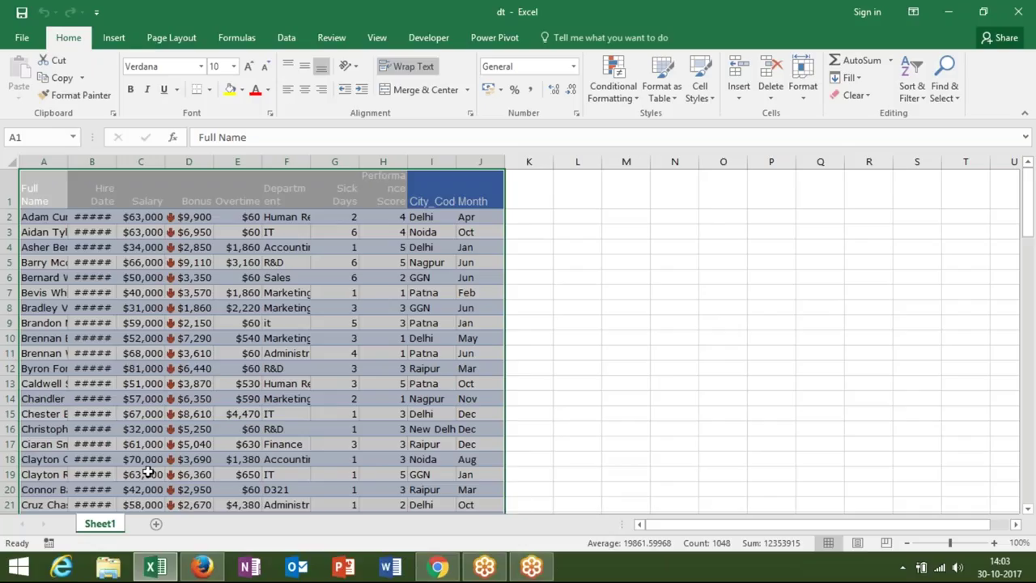
- On a new Sheet2, create an empty PivotTable at A1 linked to dt's Sheet1$ table
click(155, 525)
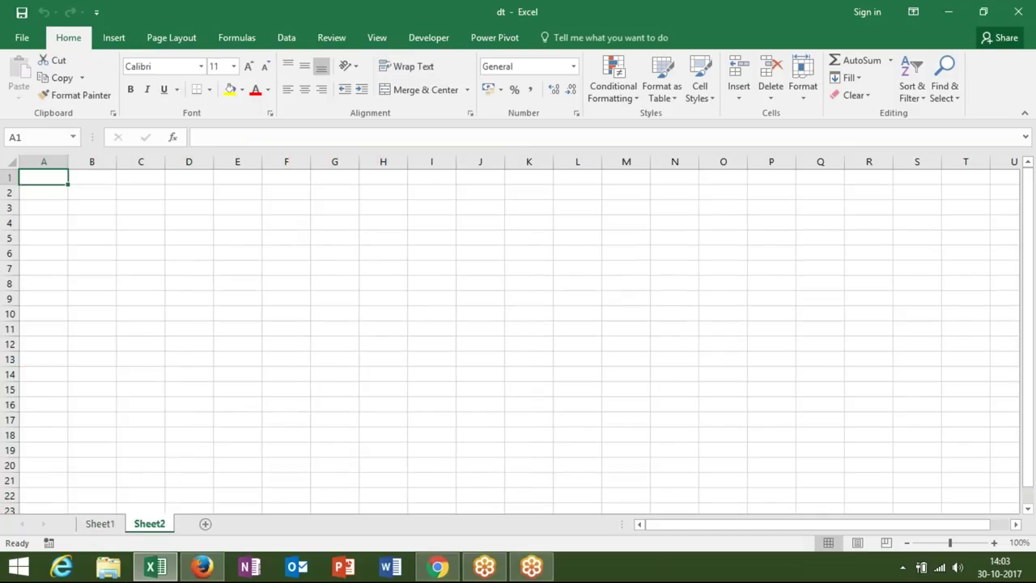
click(113, 38)
click(28, 81)
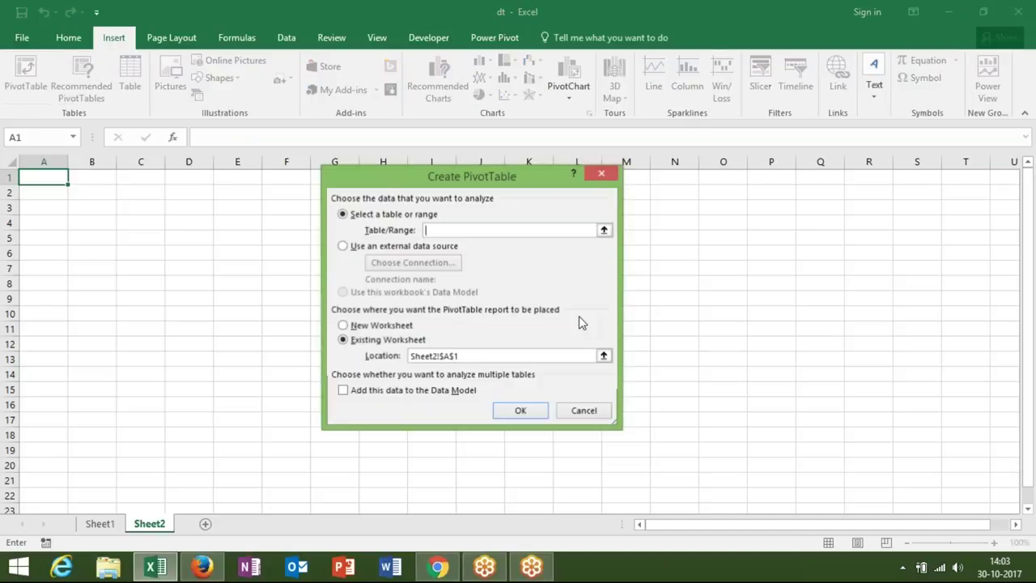
click(438, 246)
click(431, 263)
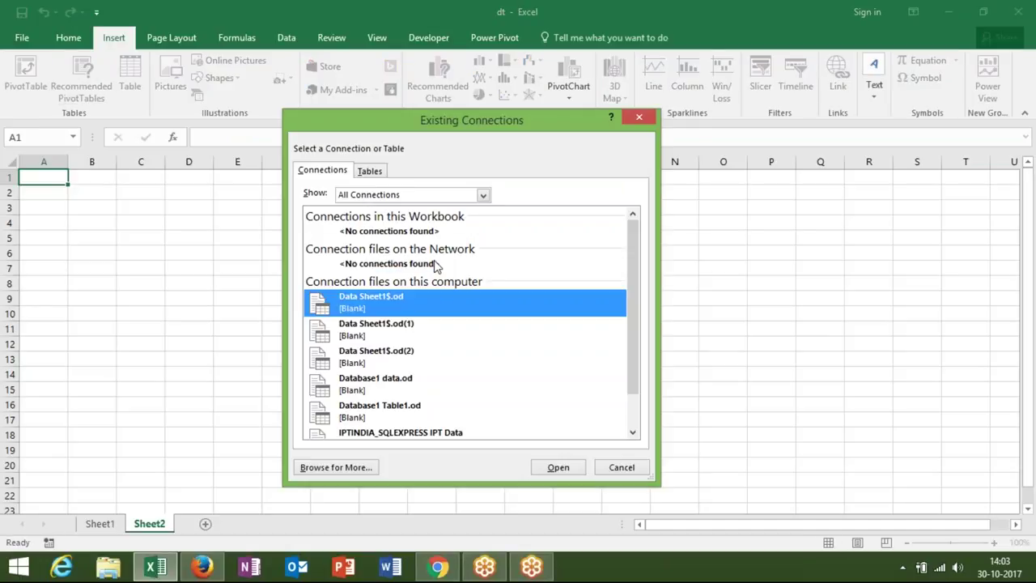
click(340, 469)
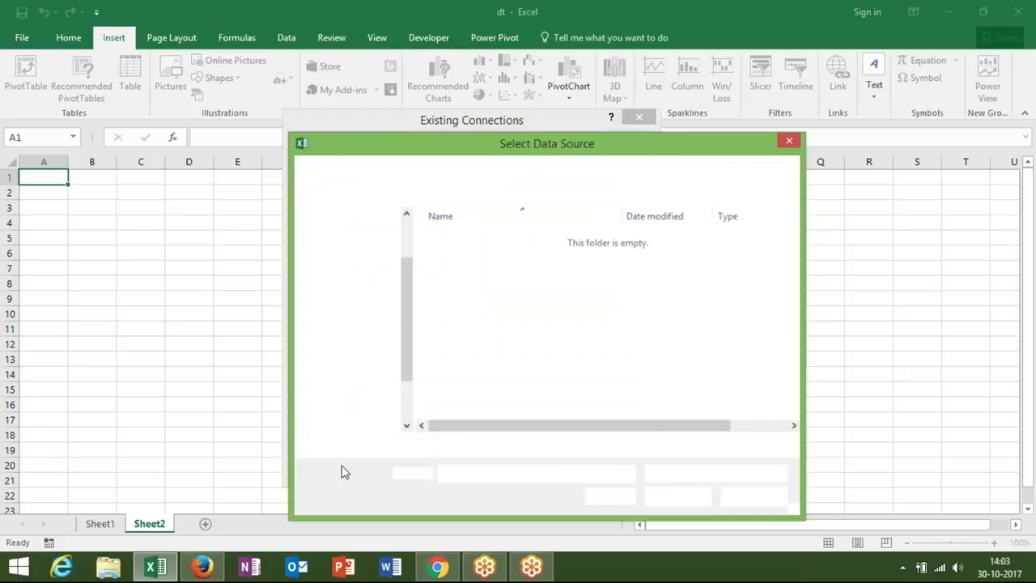
click(344, 311)
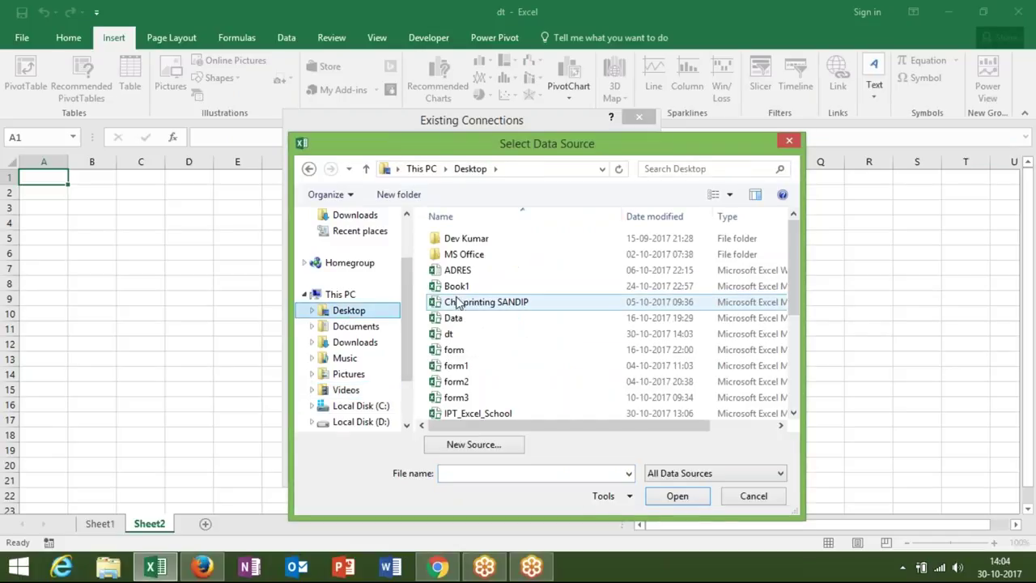
double_click(450, 333)
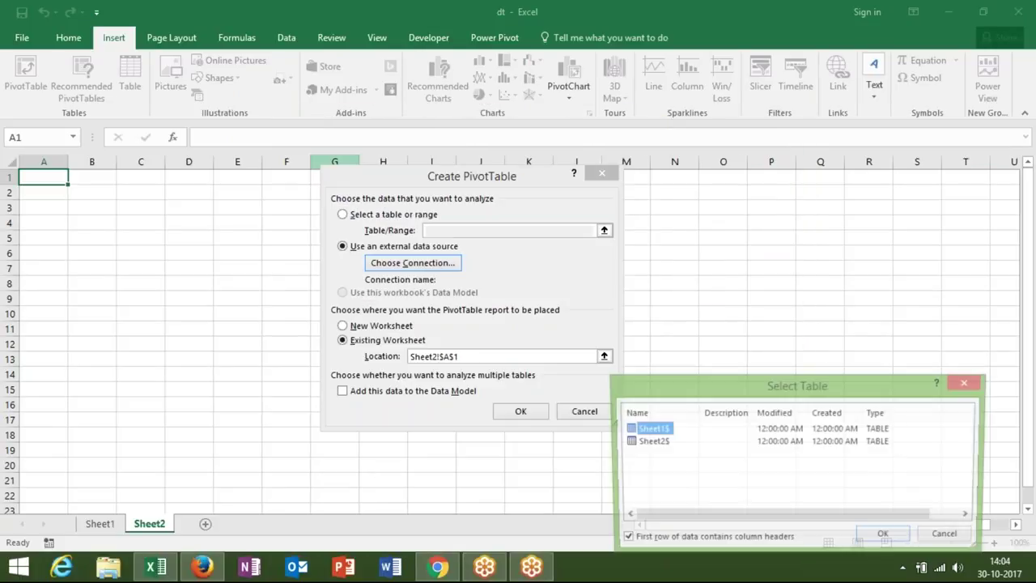
drag(721, 377, 638, 293)
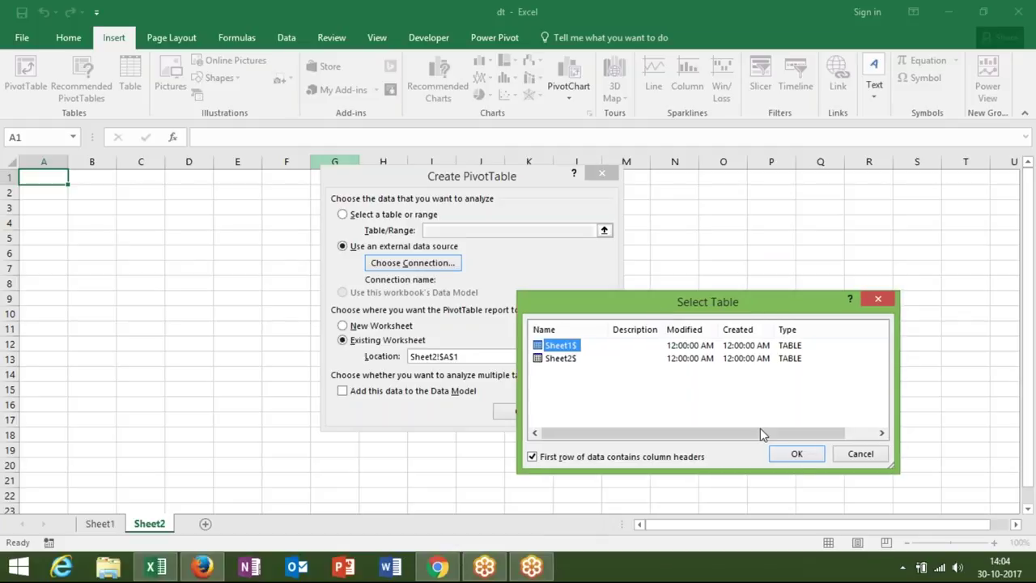
click(798, 455)
click(529, 411)
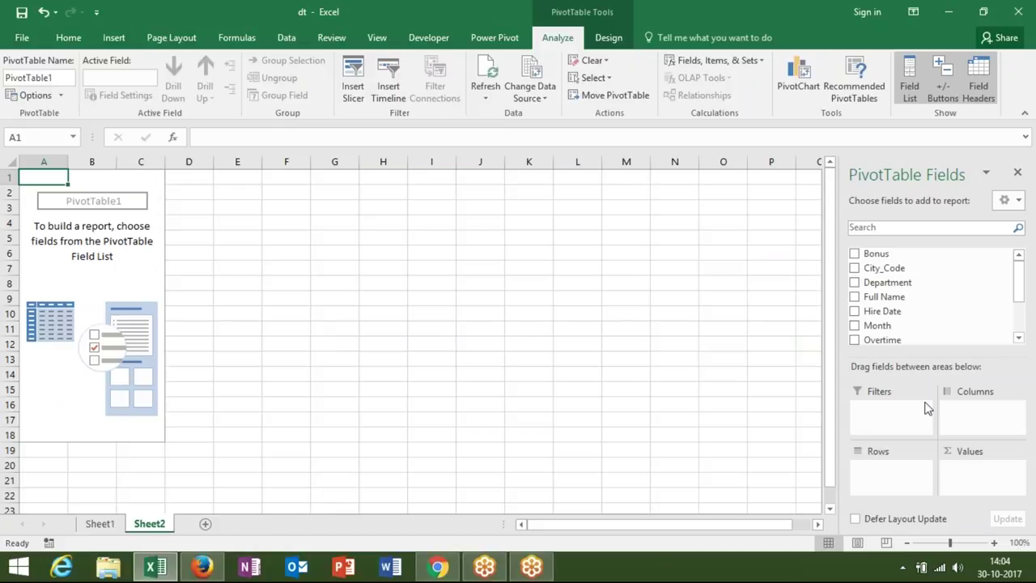
- Place Month in Rows and Salary in Values of the PivotTable
drag(1018, 282, 1020, 309)
drag(909, 267, 892, 469)
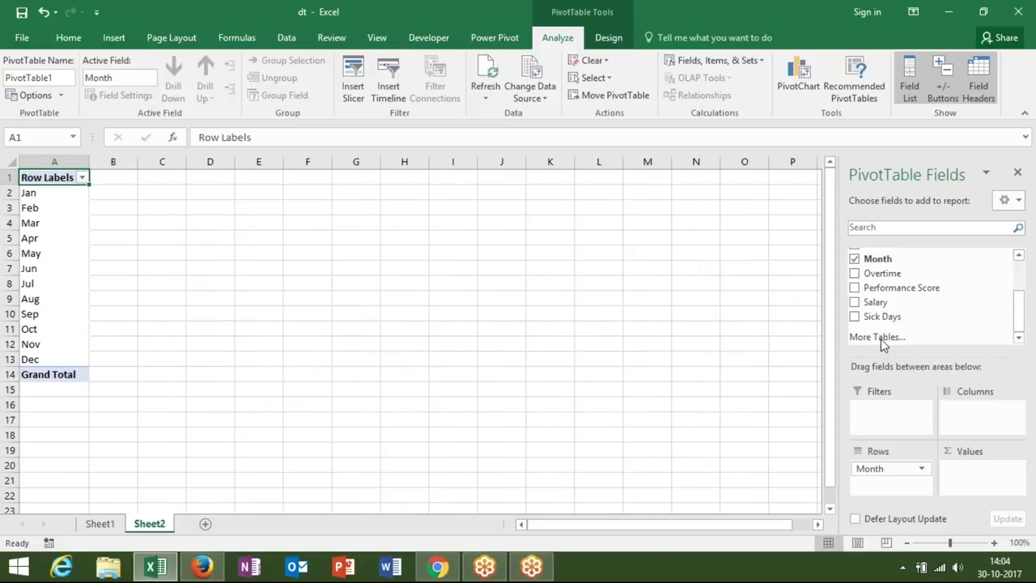
drag(876, 302, 959, 487)
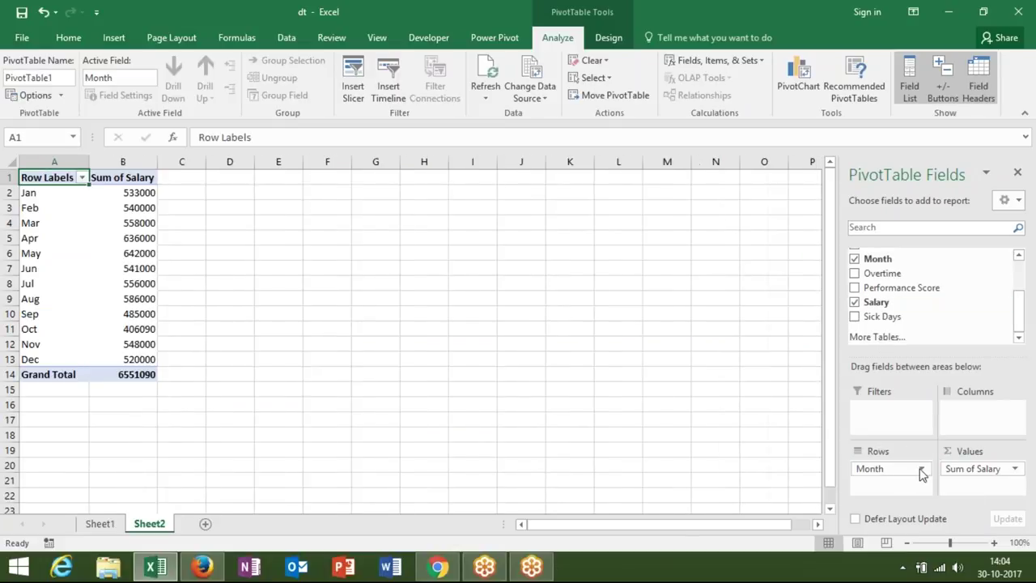
- Check the last data row on Sheet1, then refresh the PivotTable to a 6551090 Grand Total
click(100, 523)
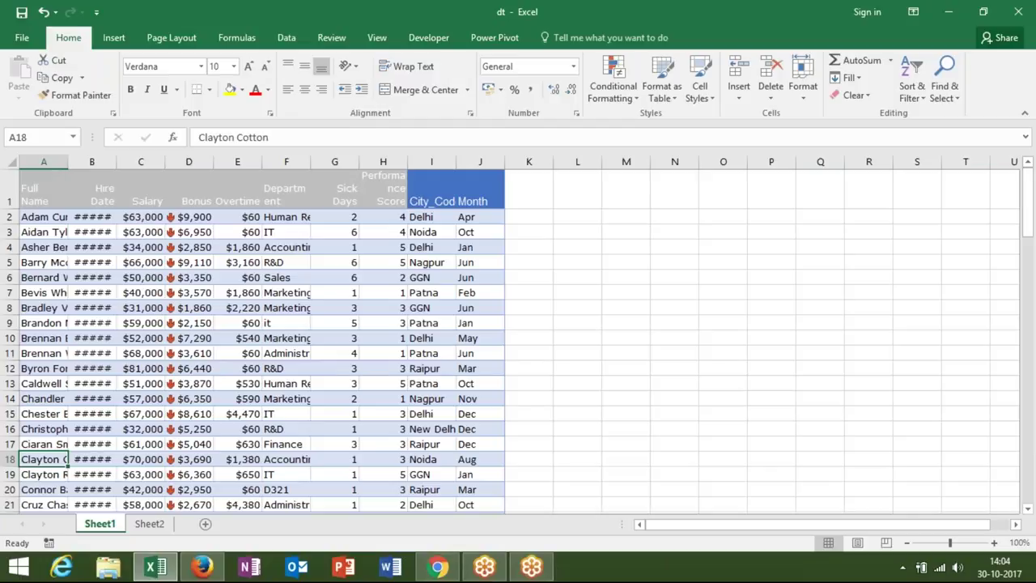
key(ctrl+Down)
key(ctrl+Up)
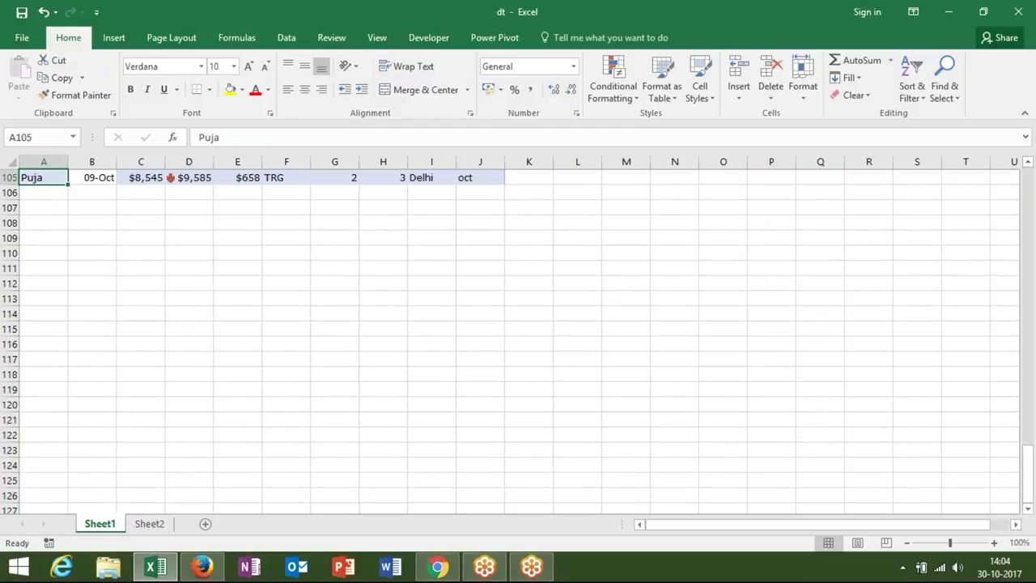
click(155, 525)
click(120, 308)
right_click(121, 307)
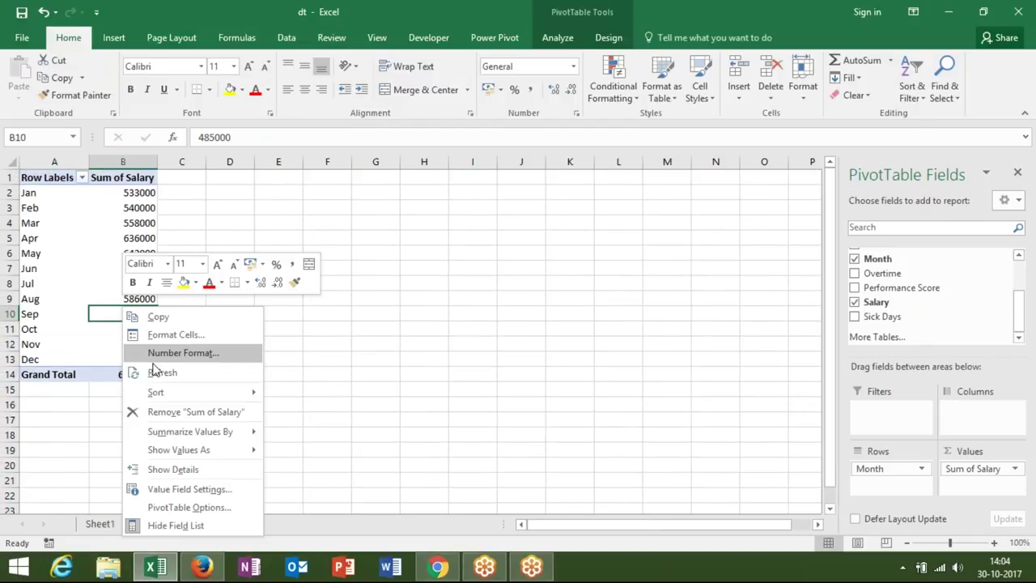
click(218, 373)
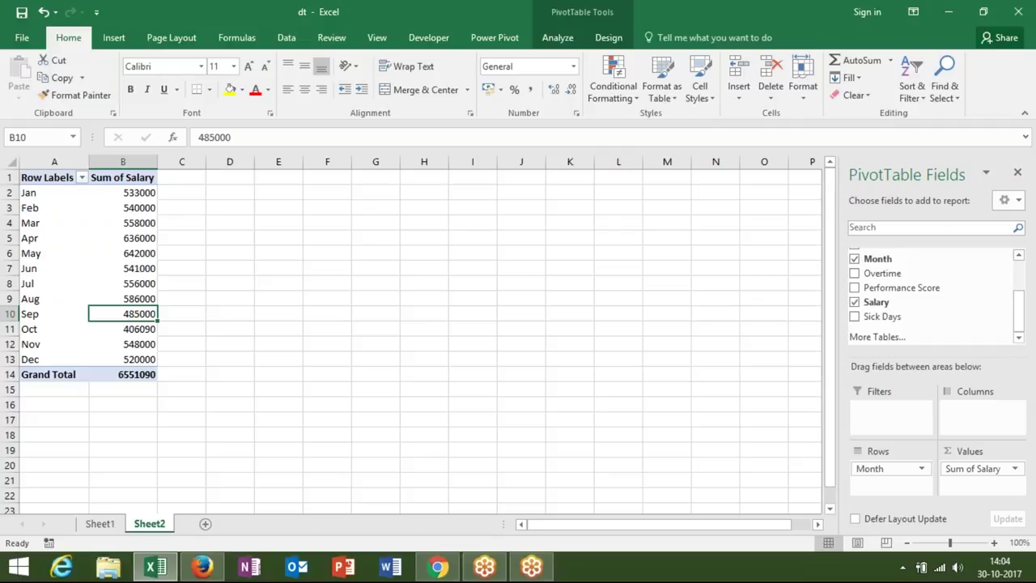
- On a new Sheet3, start a PivotTable at A1 from an external connection file
click(205, 523)
key(Down)
key(Down)
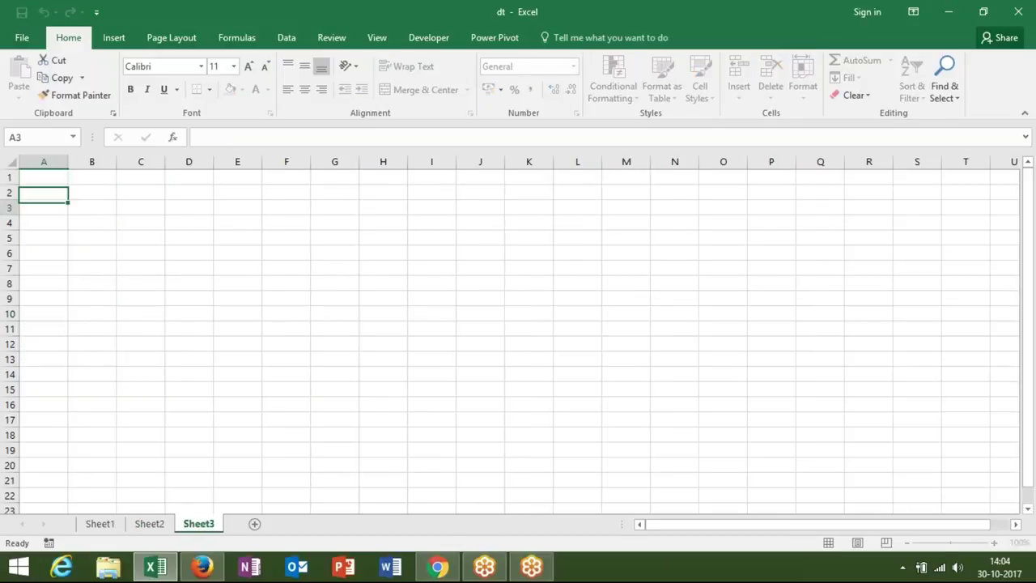
click(45, 179)
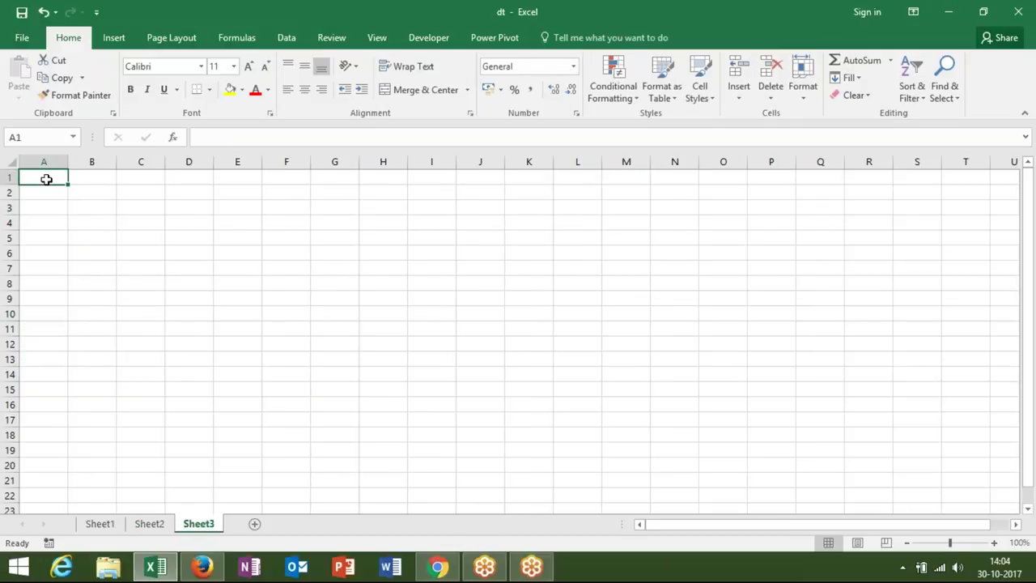
click(107, 44)
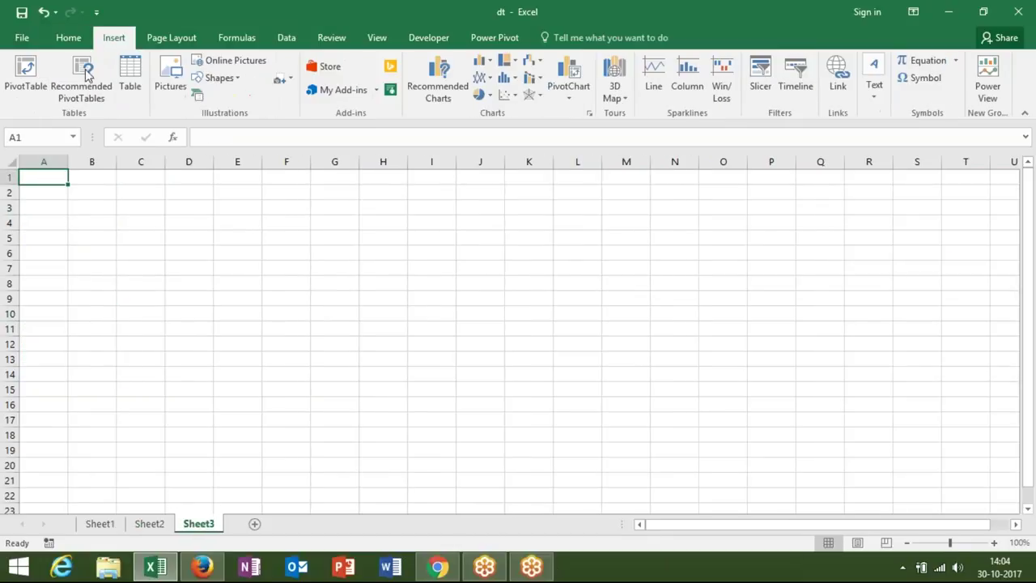
click(40, 78)
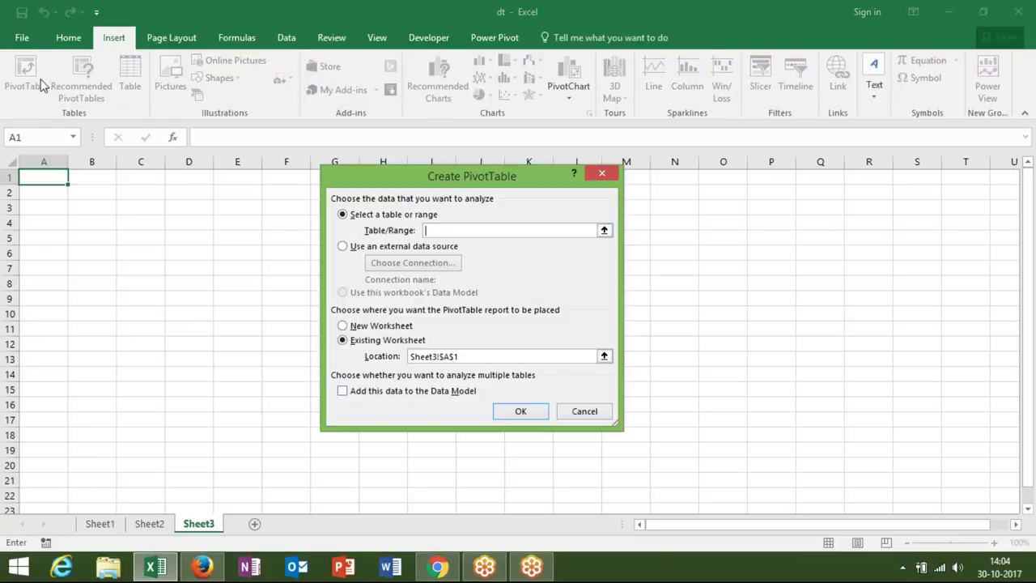
click(342, 247)
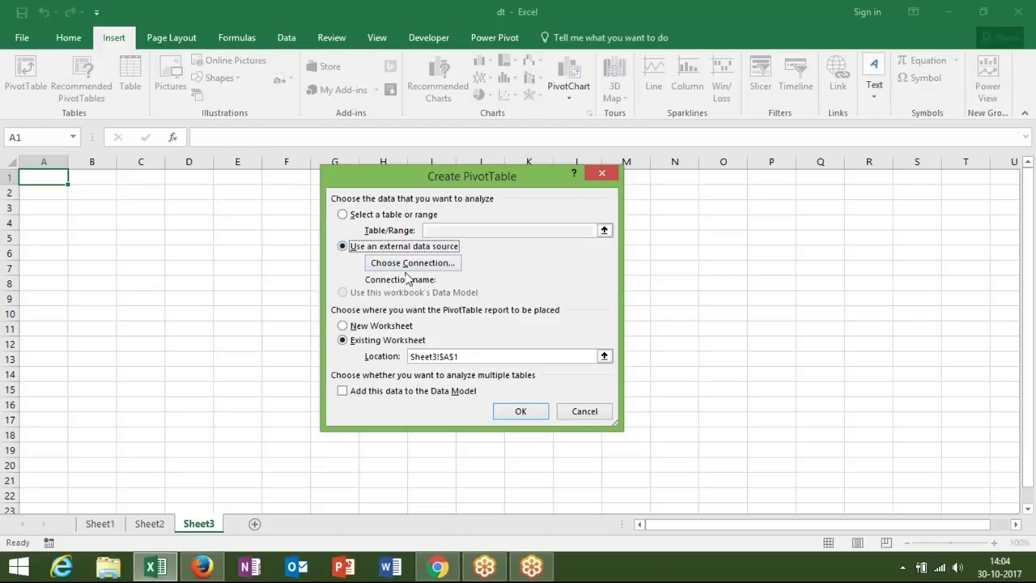
click(411, 263)
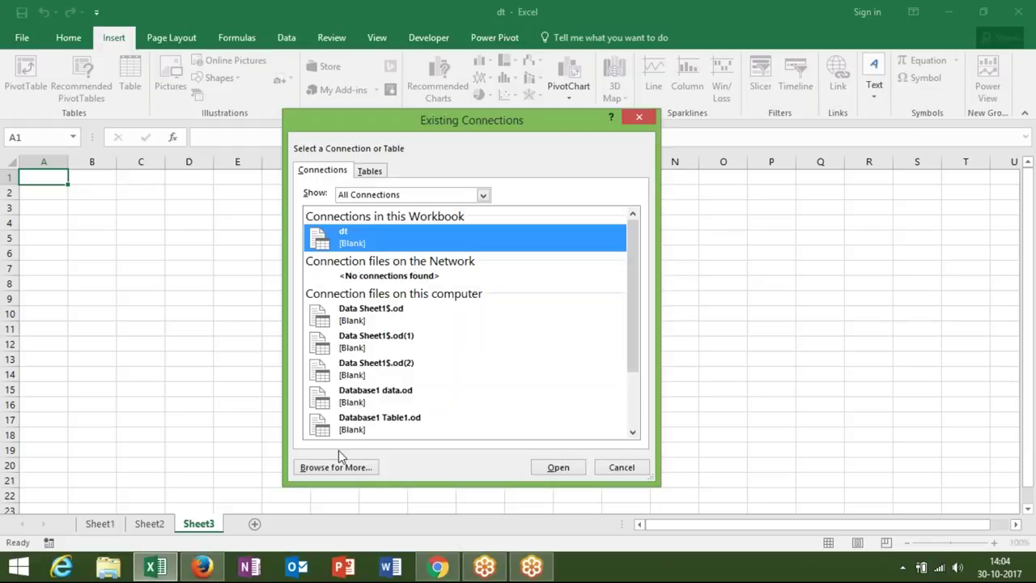
click(334, 469)
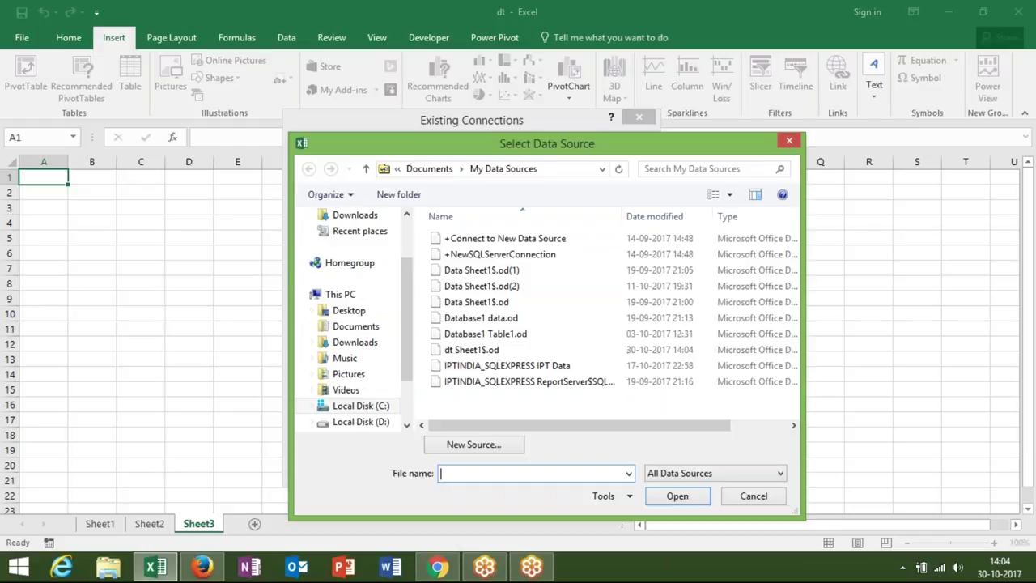
- Connect it to Database1's data table in Documents, create the PivotTable, and add a blank Sheet4
click(351, 311)
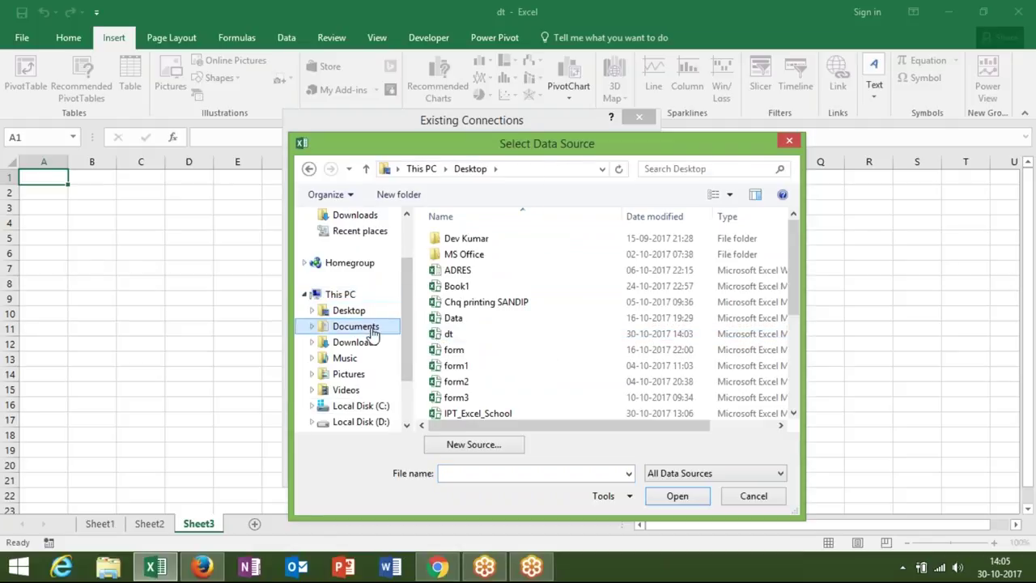
click(374, 332)
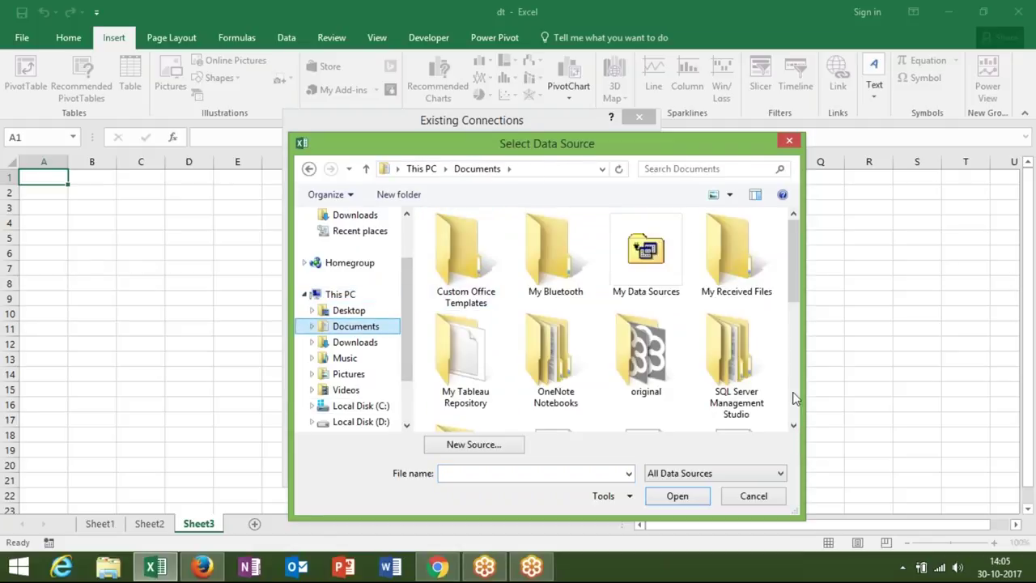
scroll(793, 397, down, 1)
scroll(794, 396, down, 1)
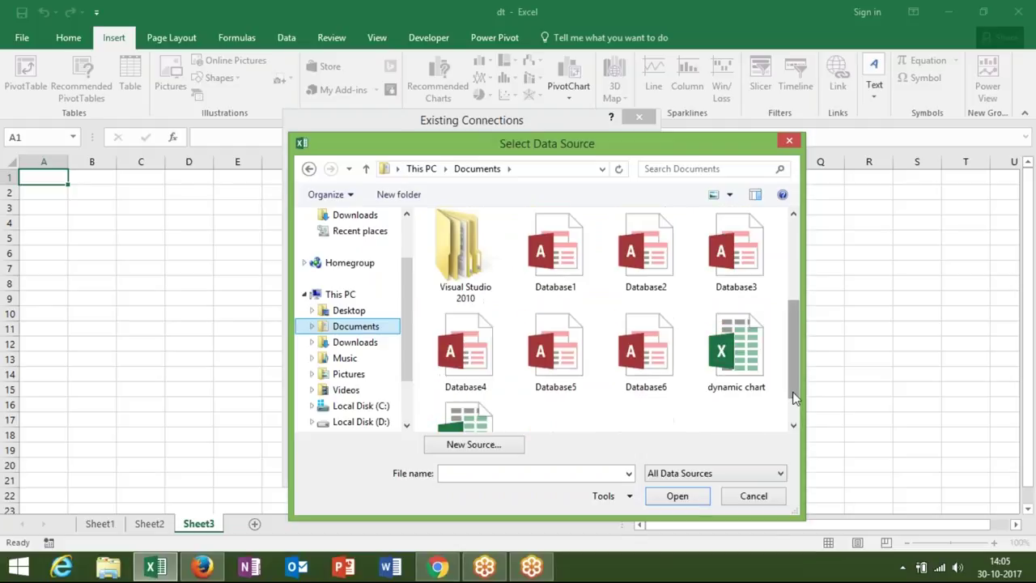
double_click(553, 254)
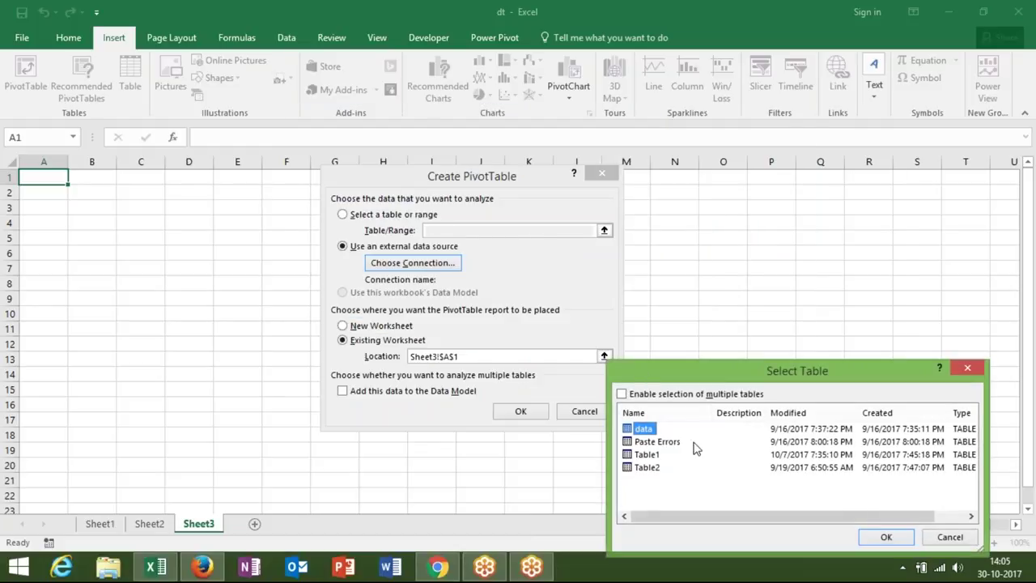
click(902, 538)
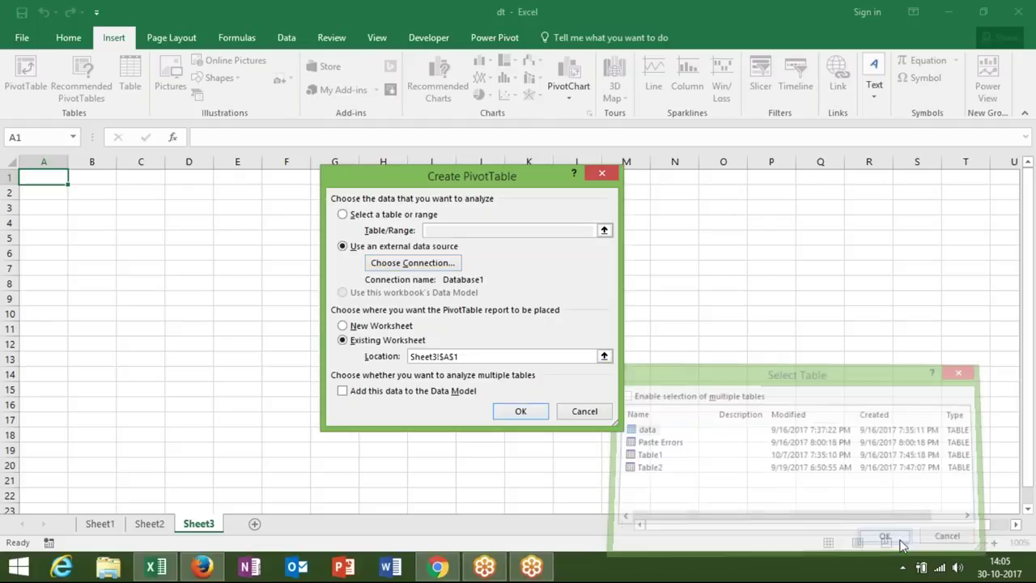
click(520, 411)
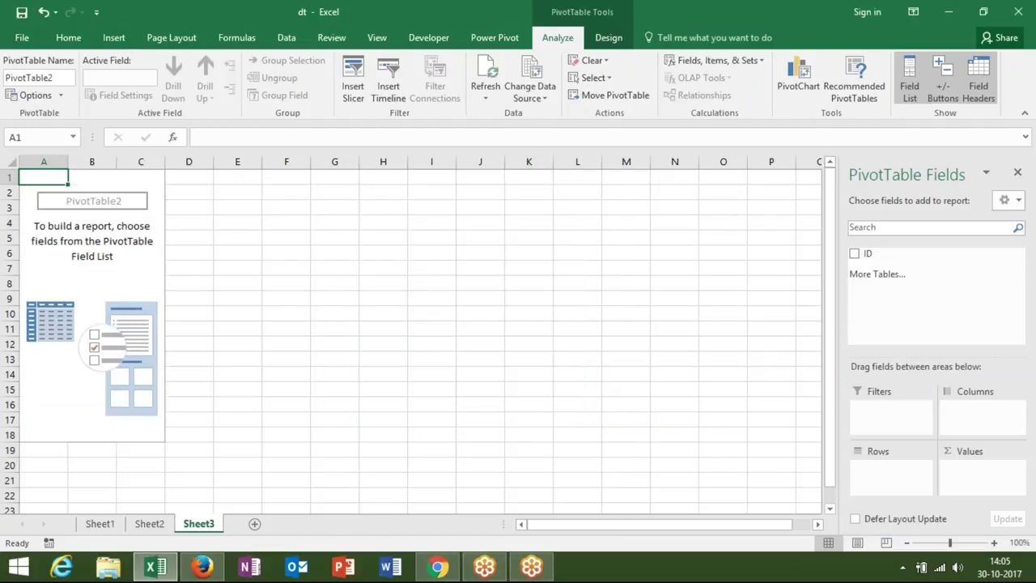
click(254, 523)
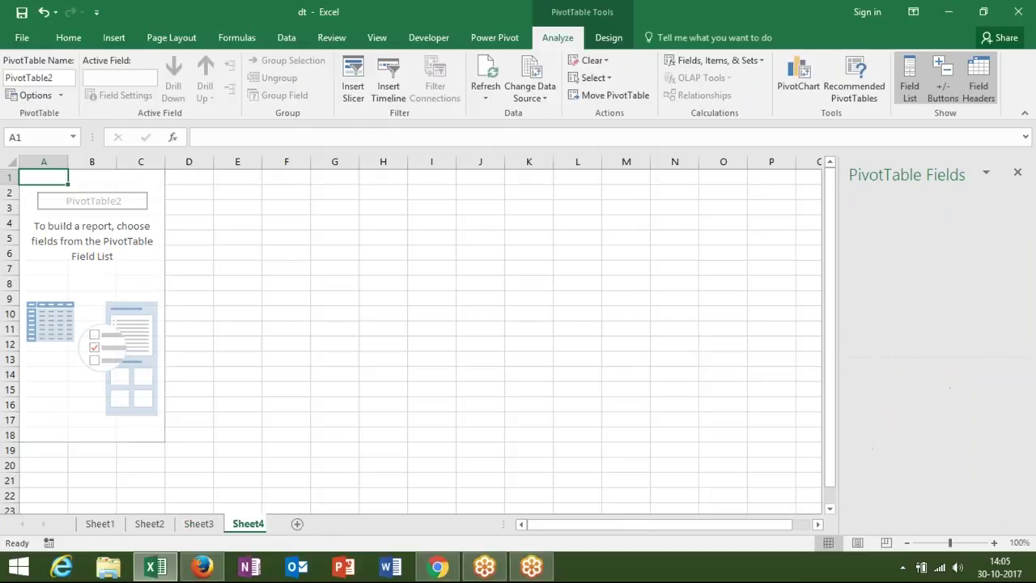
click(114, 38)
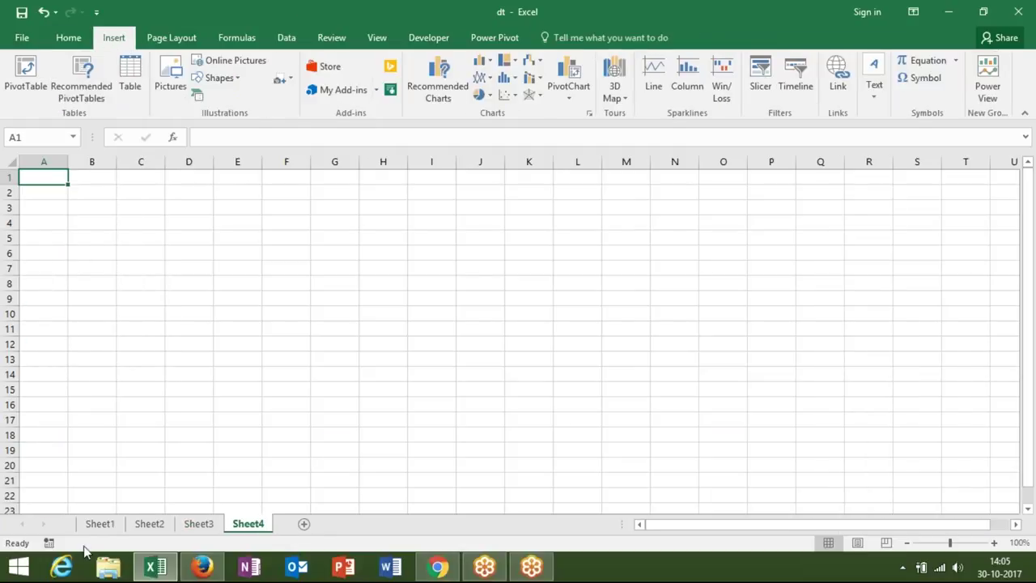
- Launch SQL Server 2014 Management Studio from the Start search, then return to Excel
click(26, 576)
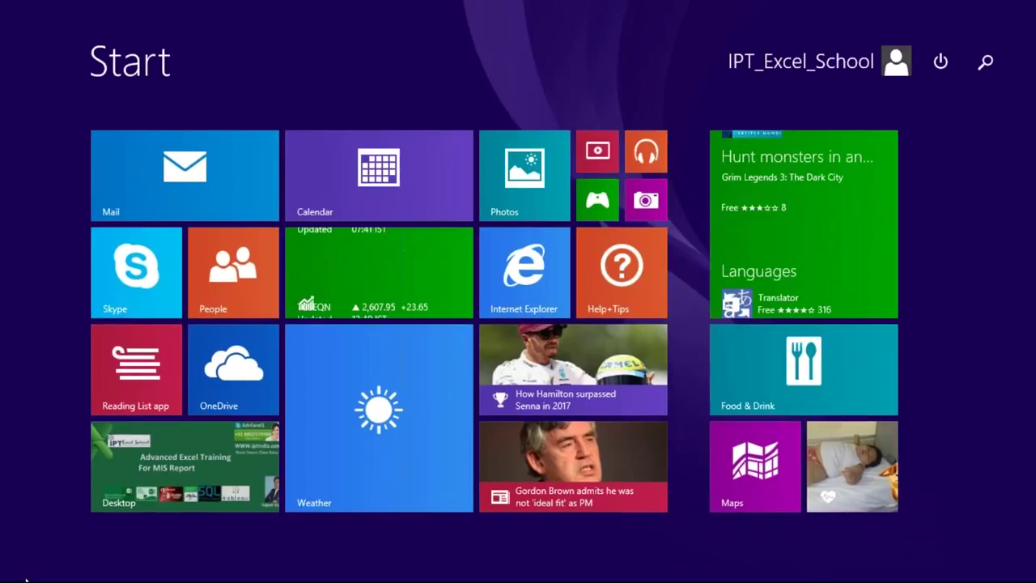
key(super+s)
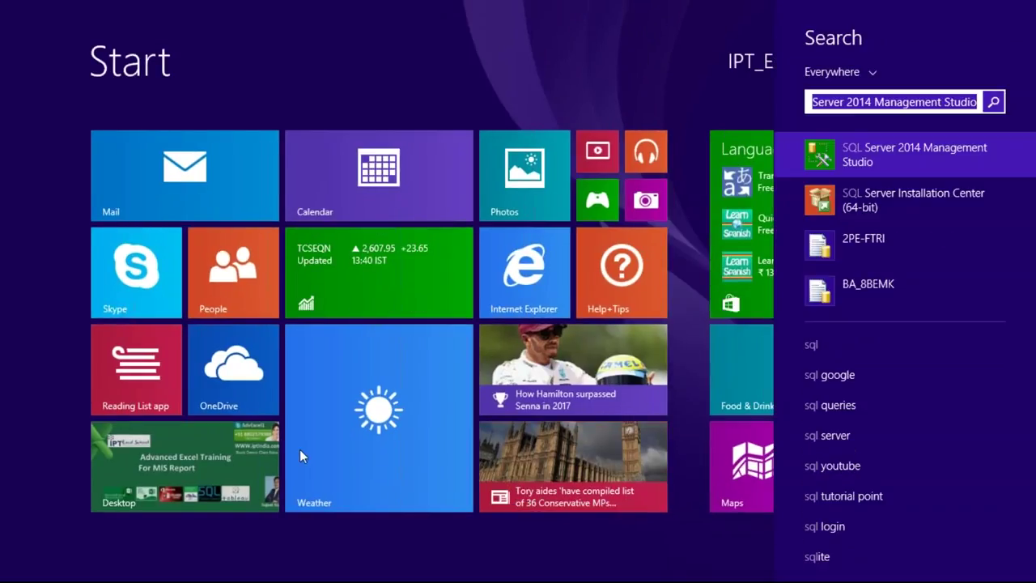
click(817, 169)
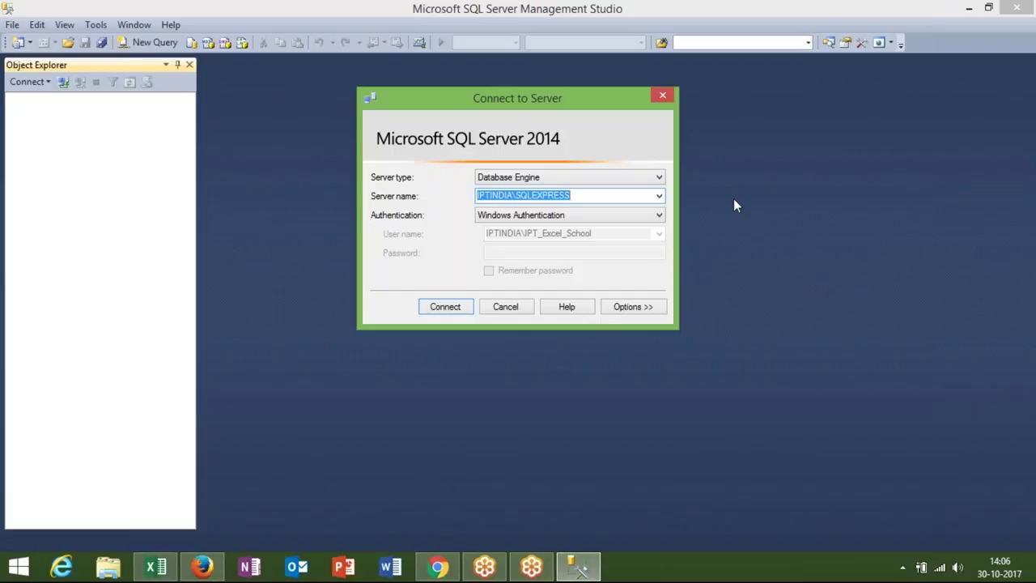
key(alt+Tab)
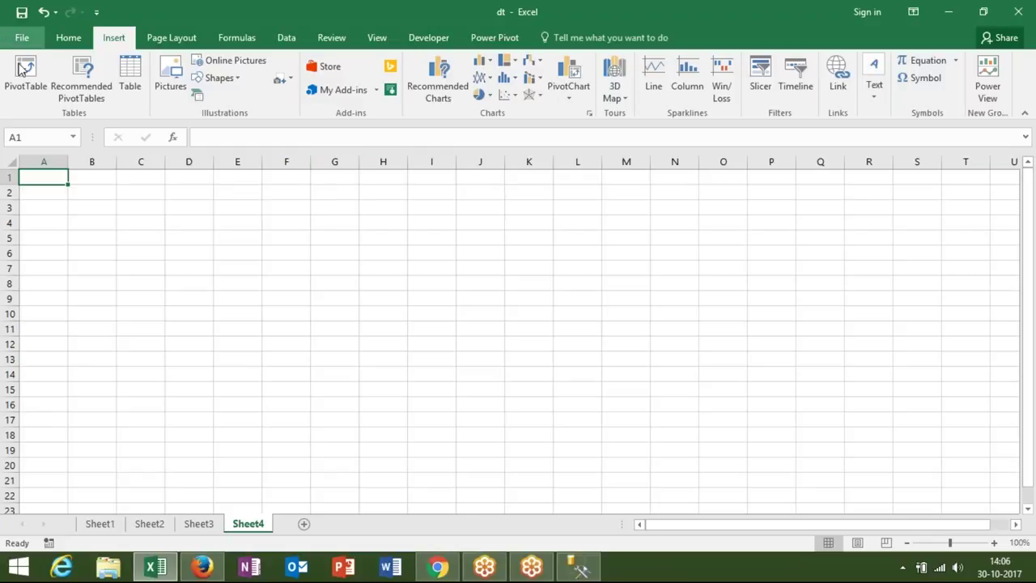
- Start a PivotTable from an external data source and open a new source via Browse for More
click(22, 70)
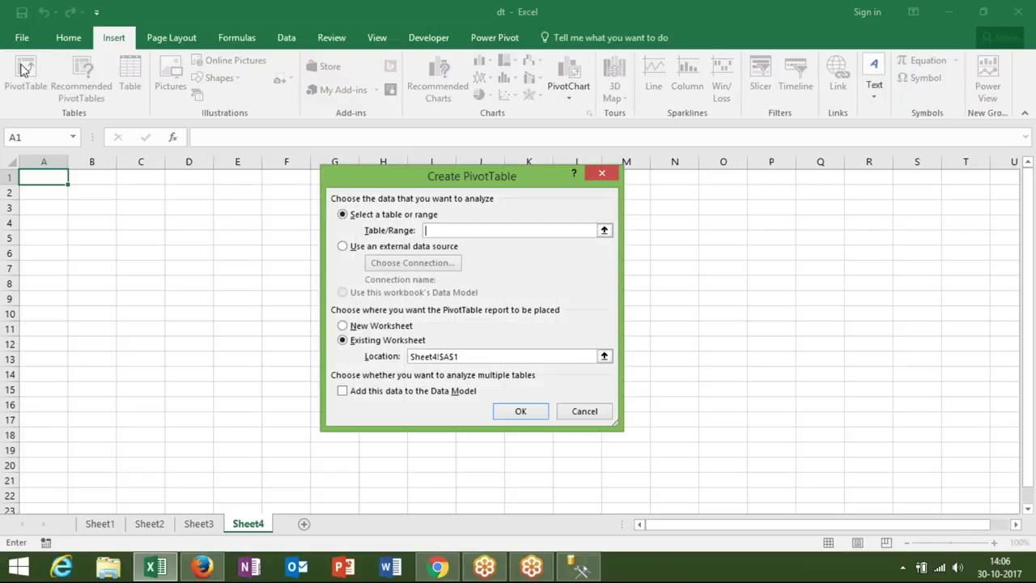
click(360, 250)
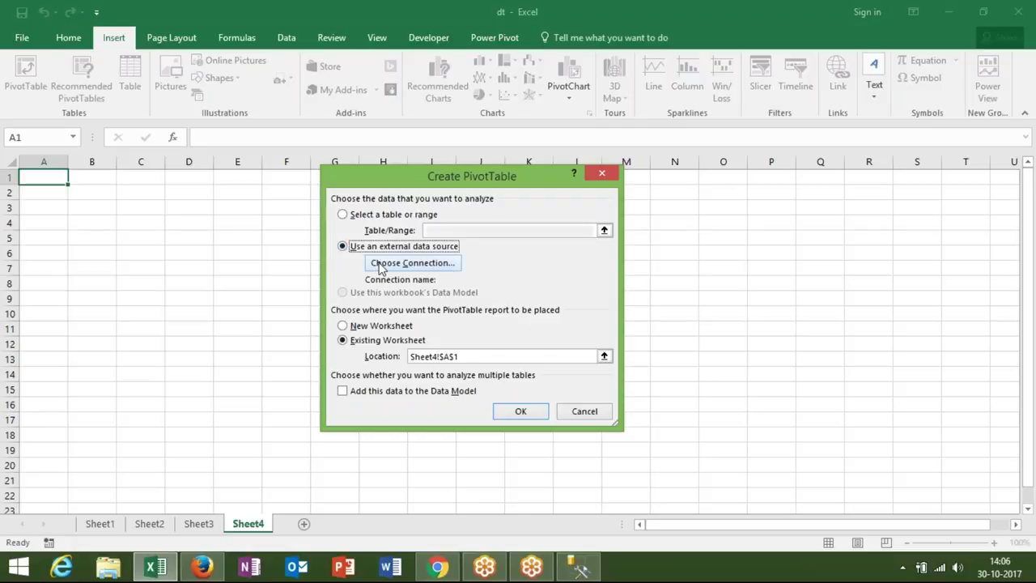
click(381, 266)
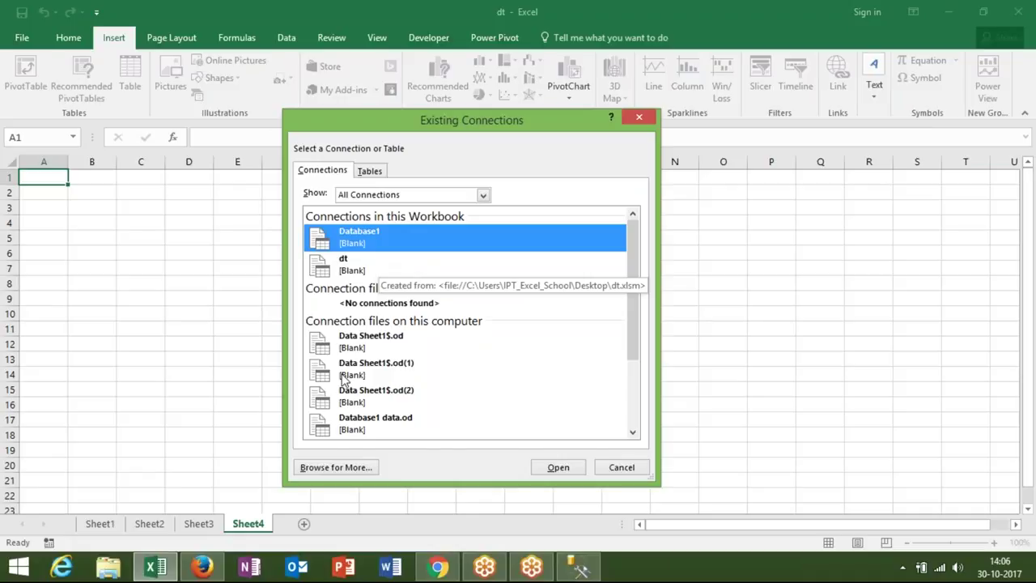
click(323, 470)
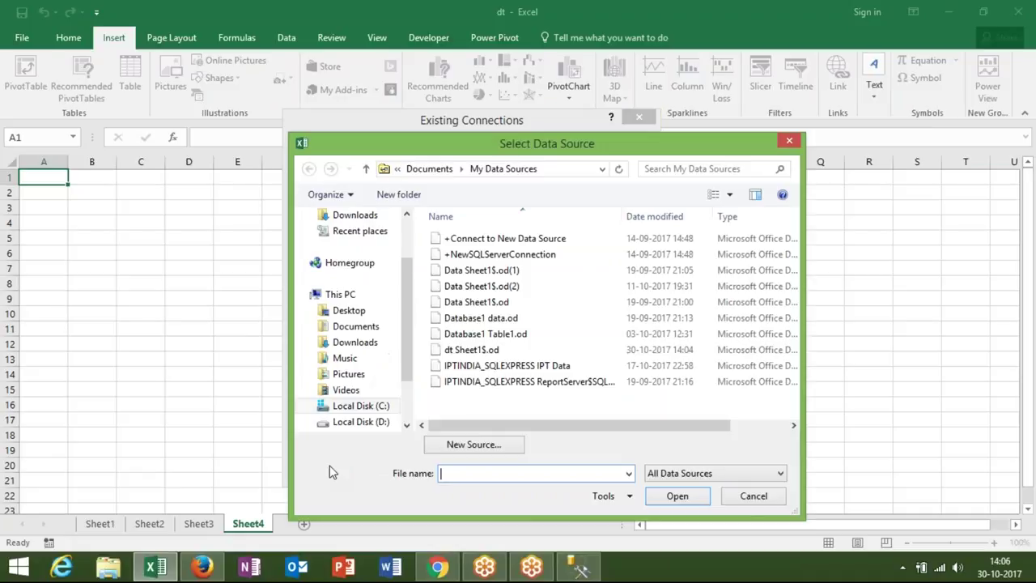
click(466, 452)
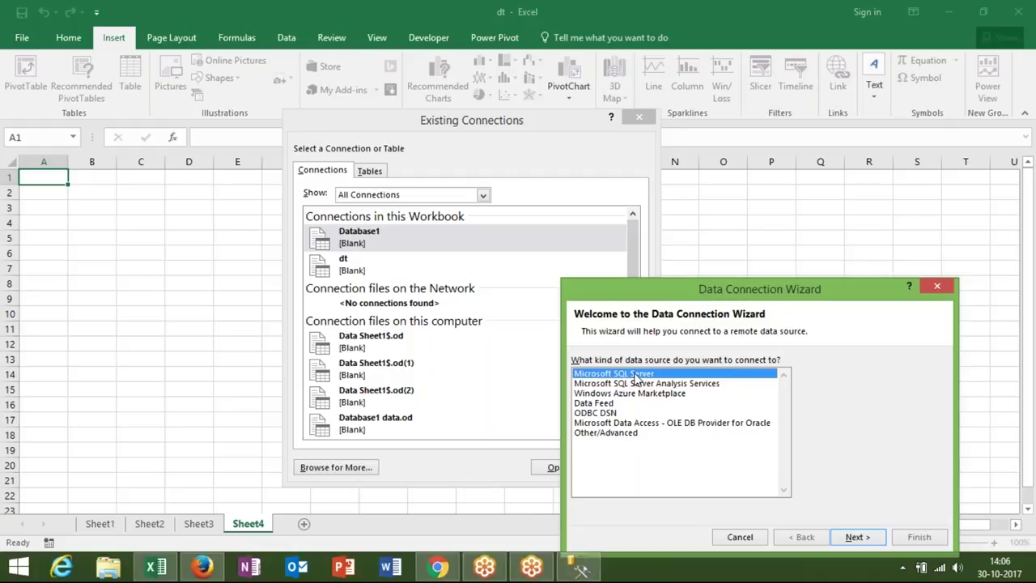
- Connect to SQL Server IPTINDIA\SQLEXPRESS and select the IPT database's Data table
click(856, 538)
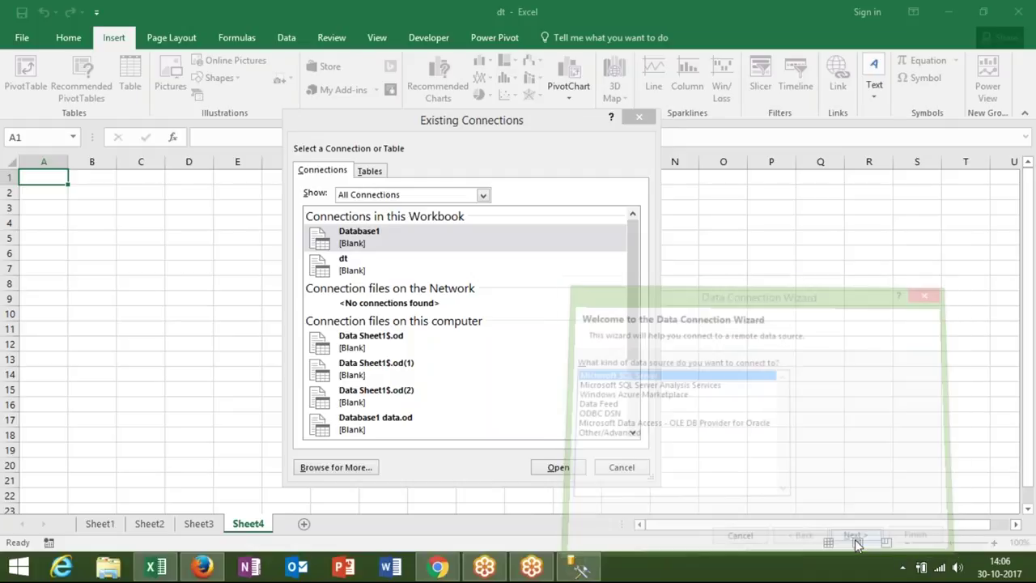
text(IPTINDIA\SQLEXPRESS)
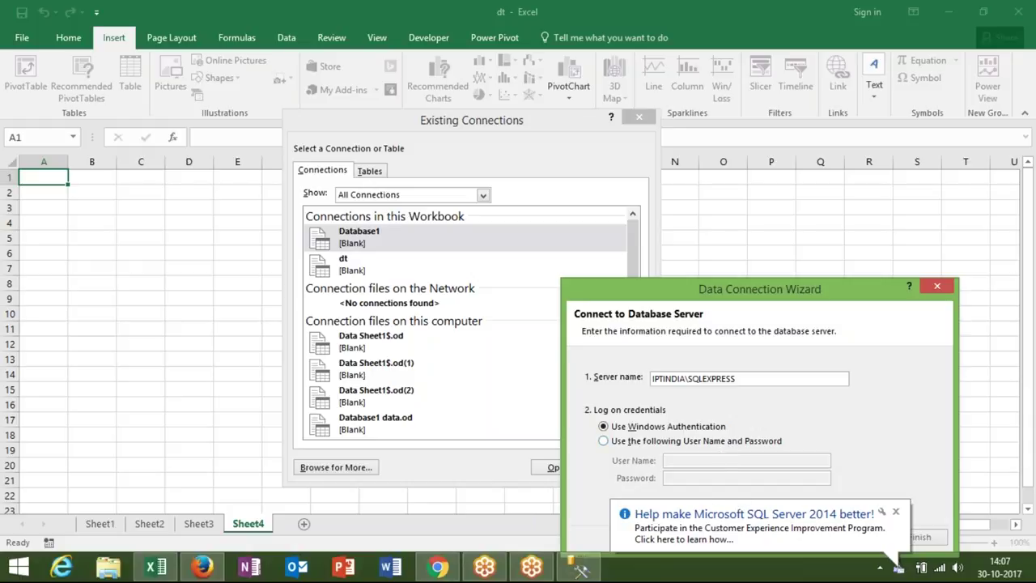
click(895, 512)
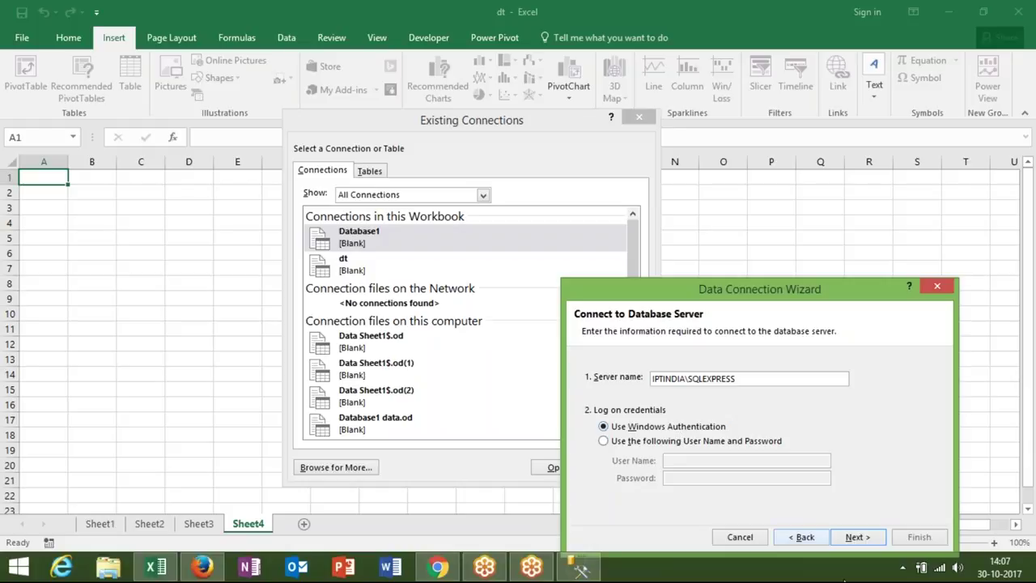
click(857, 536)
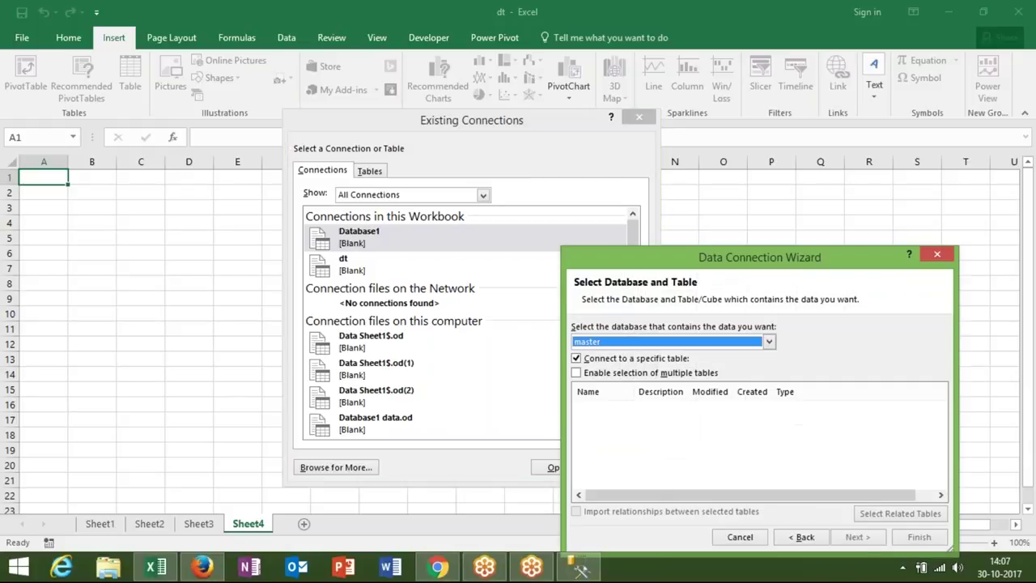
click(705, 344)
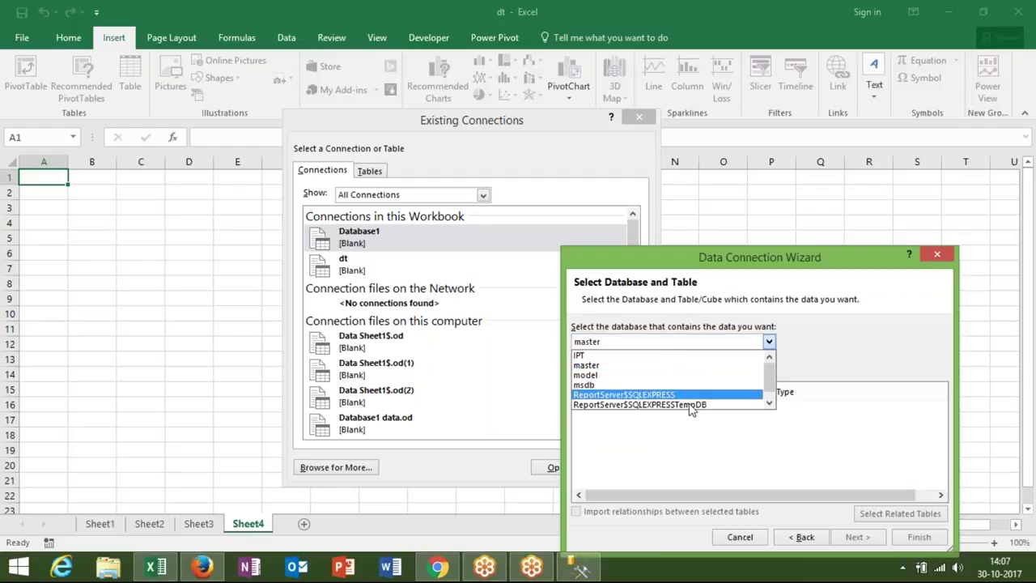
click(653, 346)
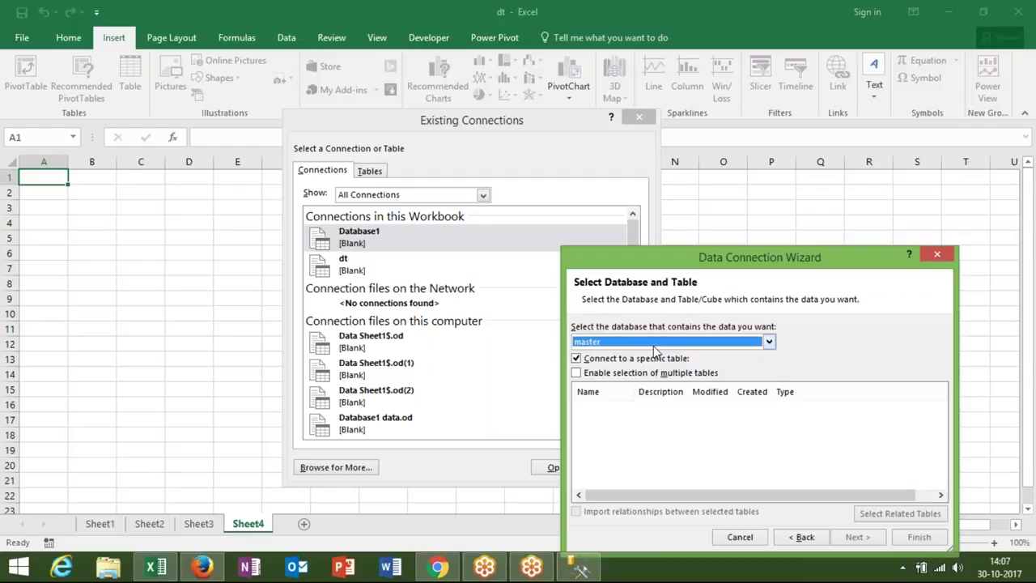
click(649, 343)
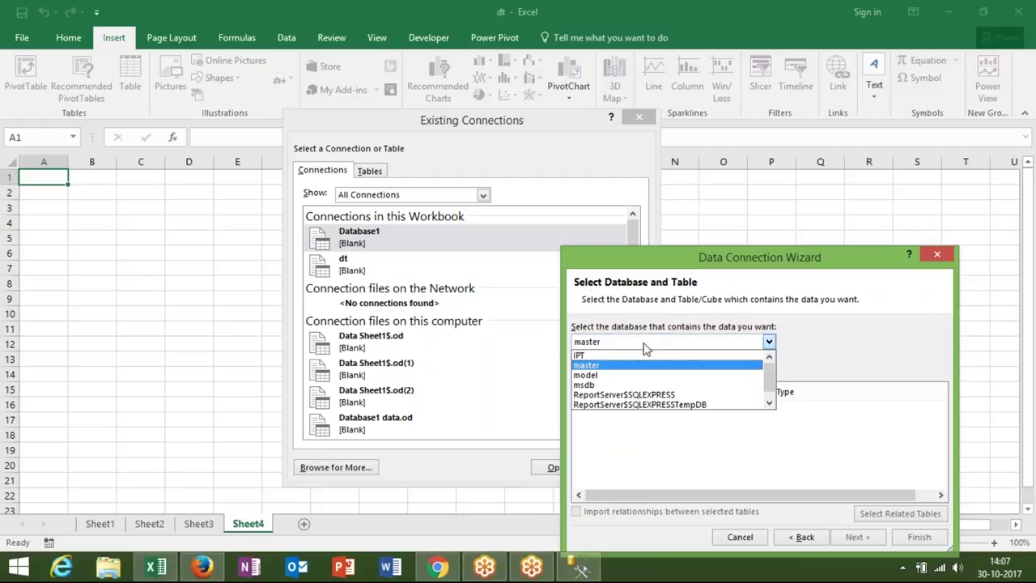
click(638, 356)
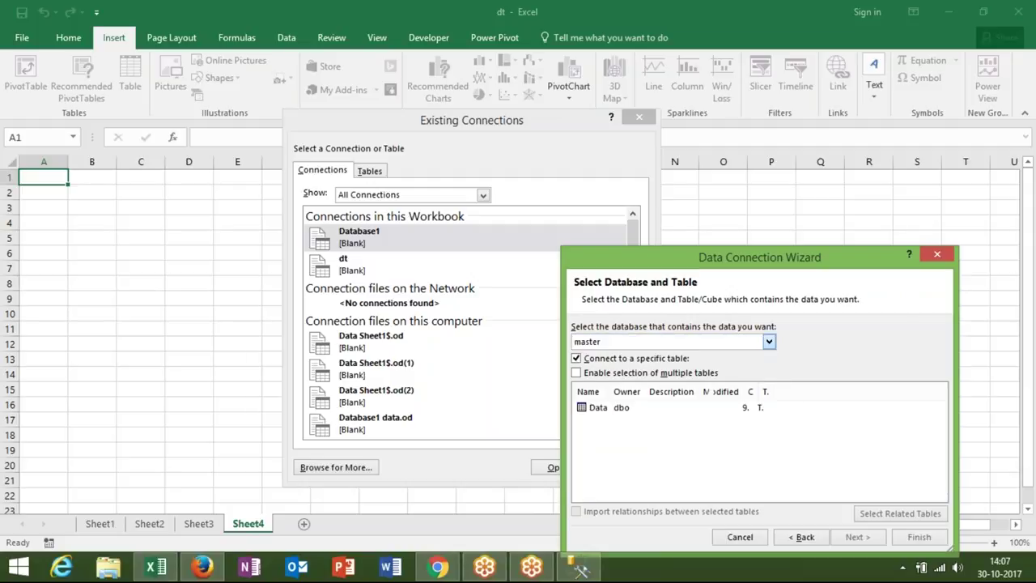
click(598, 407)
- Save the connection file, replacing the existing one, and place the PivotTable at Sheet4 A1
click(854, 537)
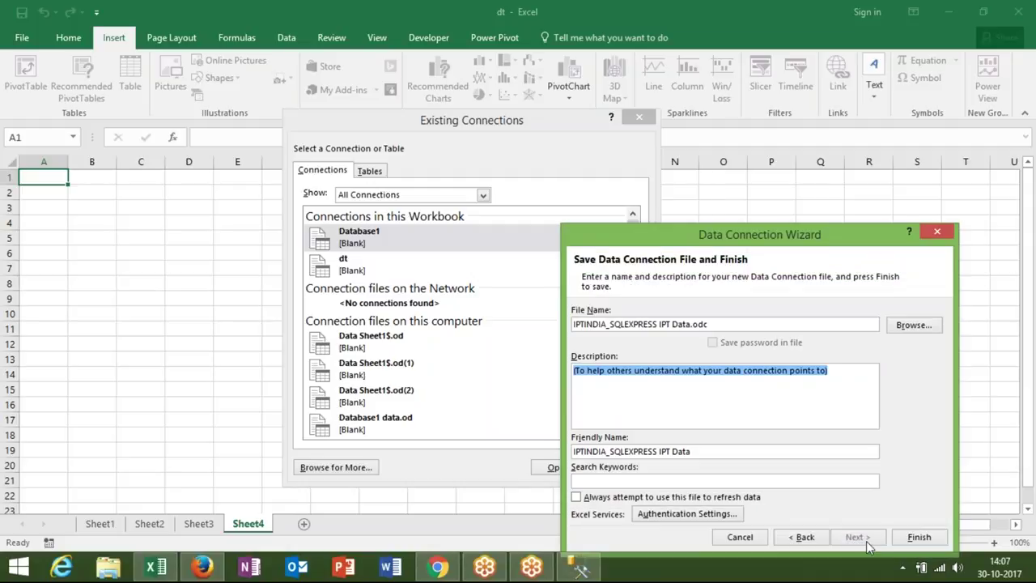
click(917, 538)
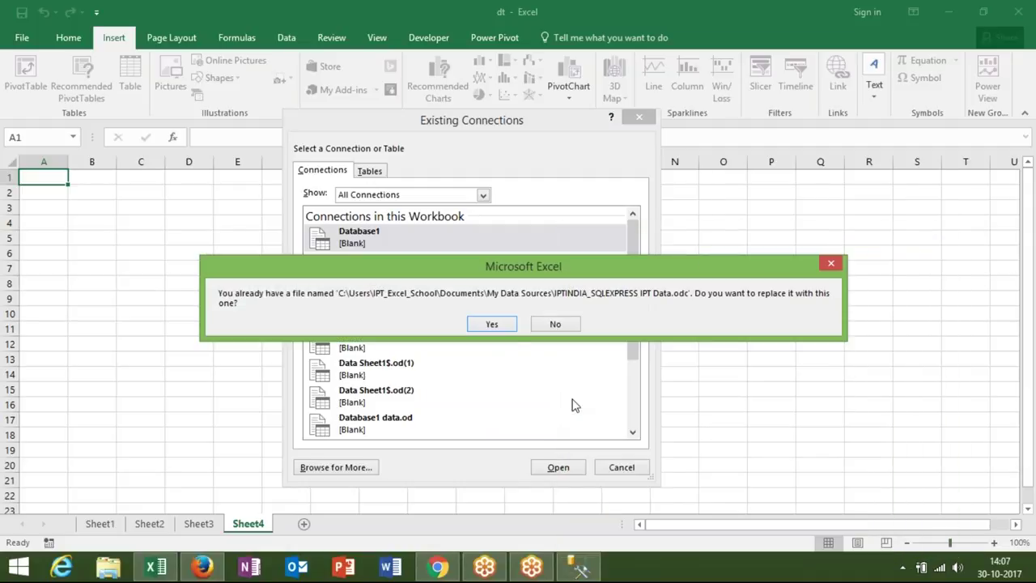
click(492, 324)
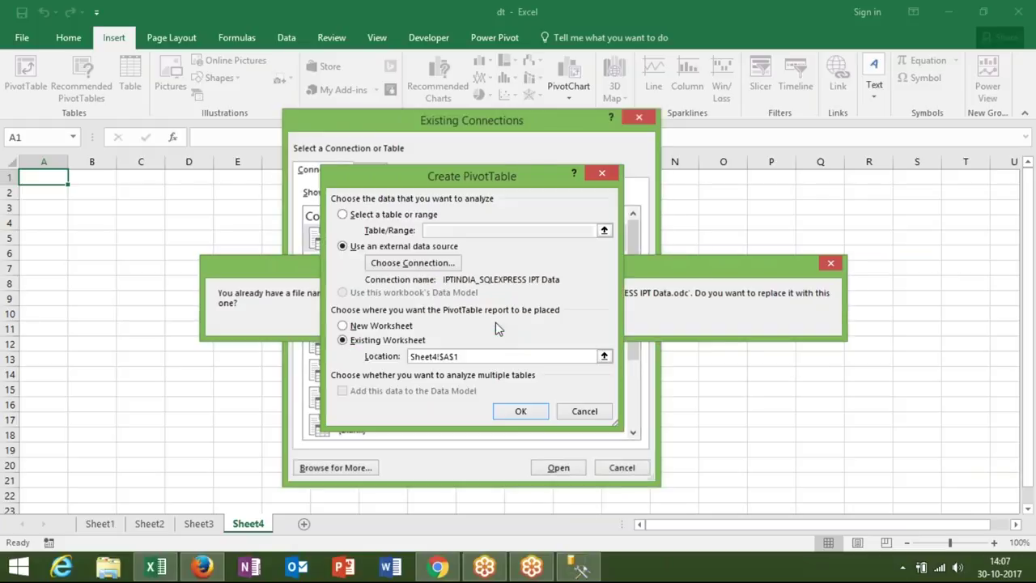
click(521, 411)
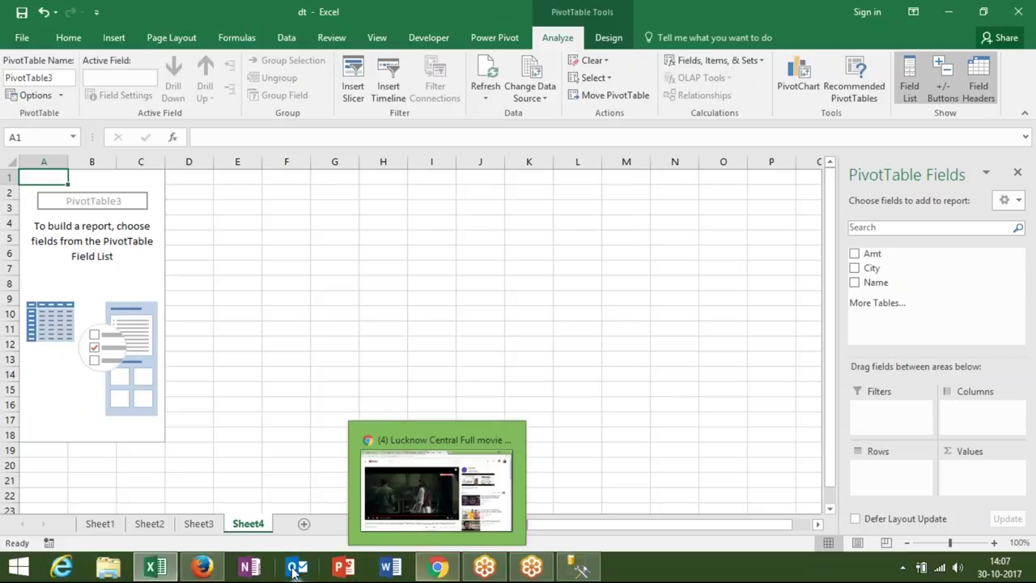
- Search Google in the browser for 'pivot table.xls'
click(214, 569)
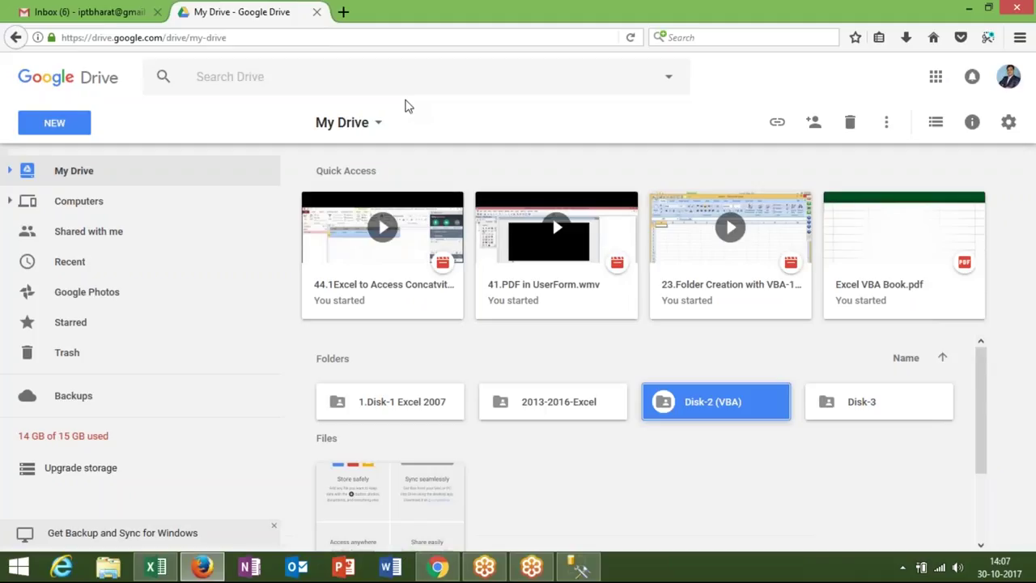
text(goo)
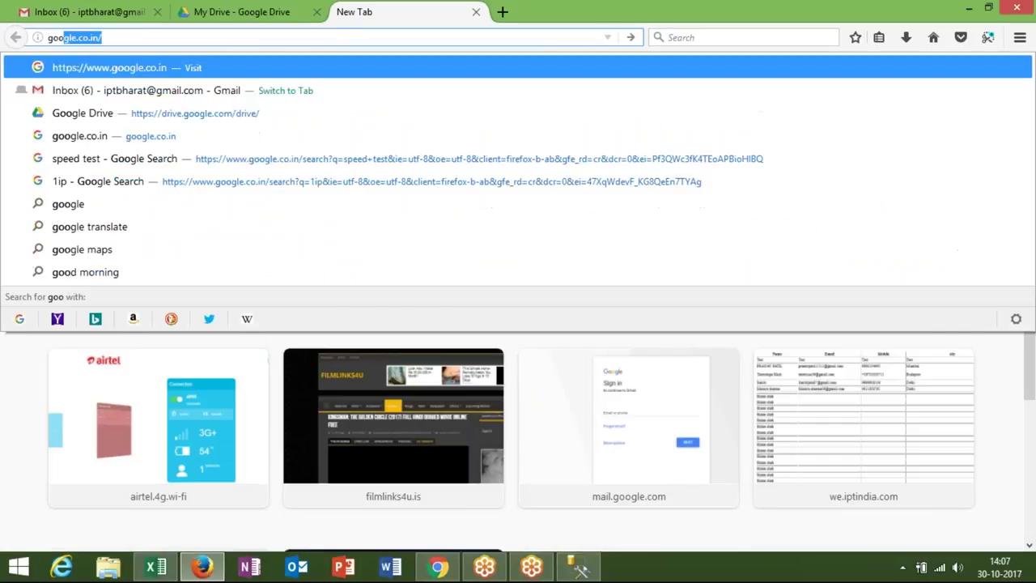
key(Escape)
key(Right)
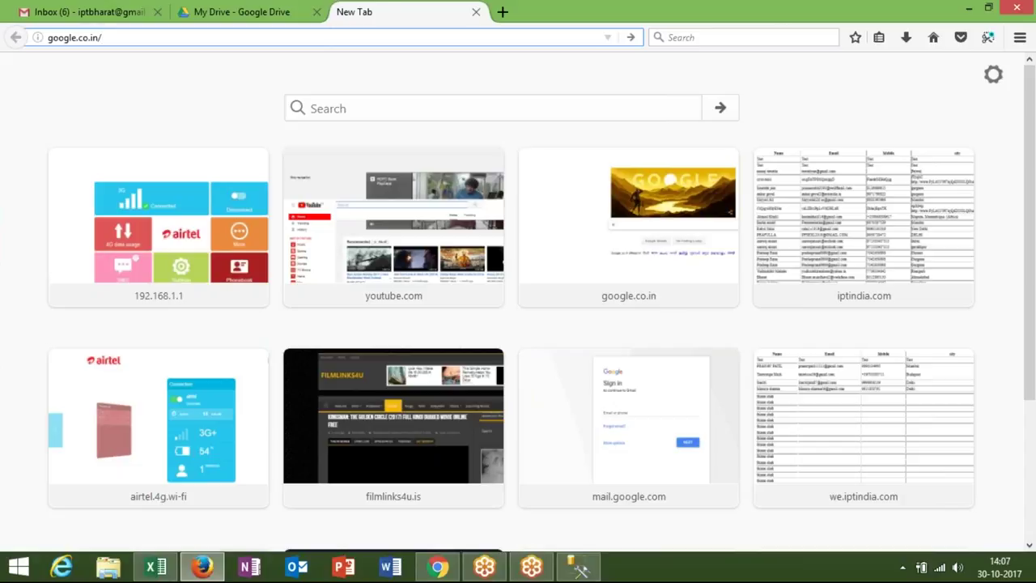
key(Return)
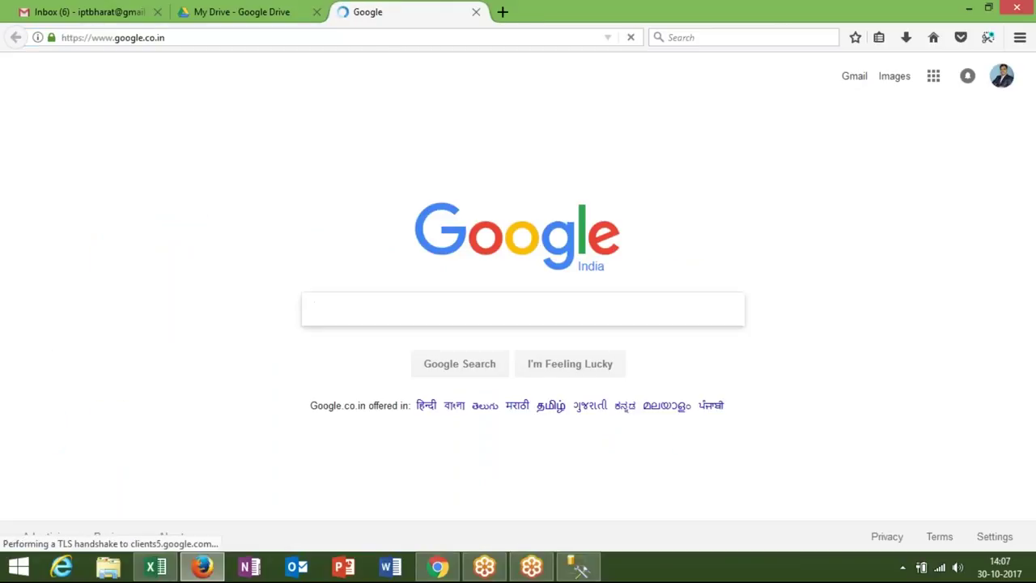
text(pivot)
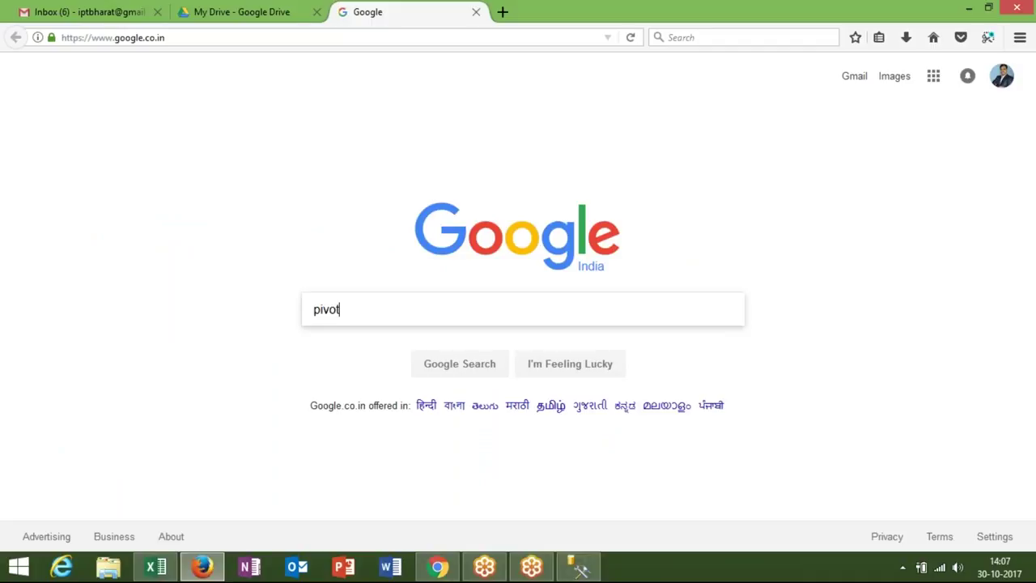
text( table)
key(Return)
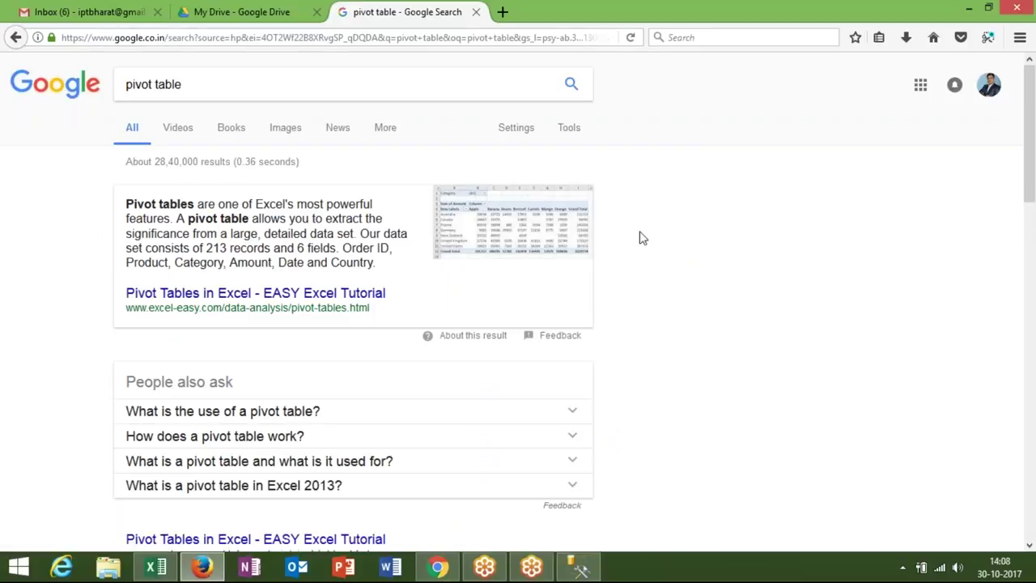
click(241, 84)
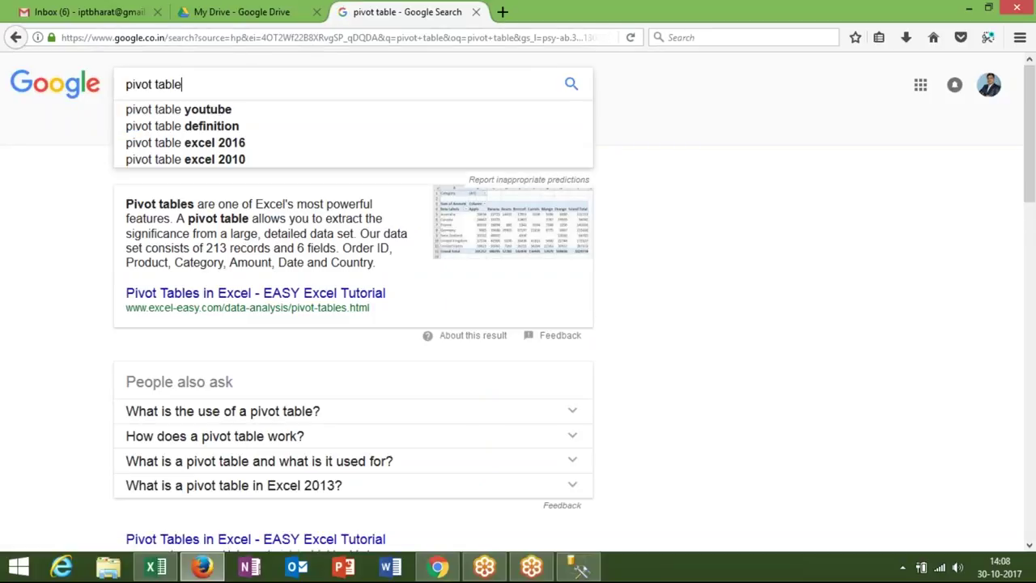
text(,xls)
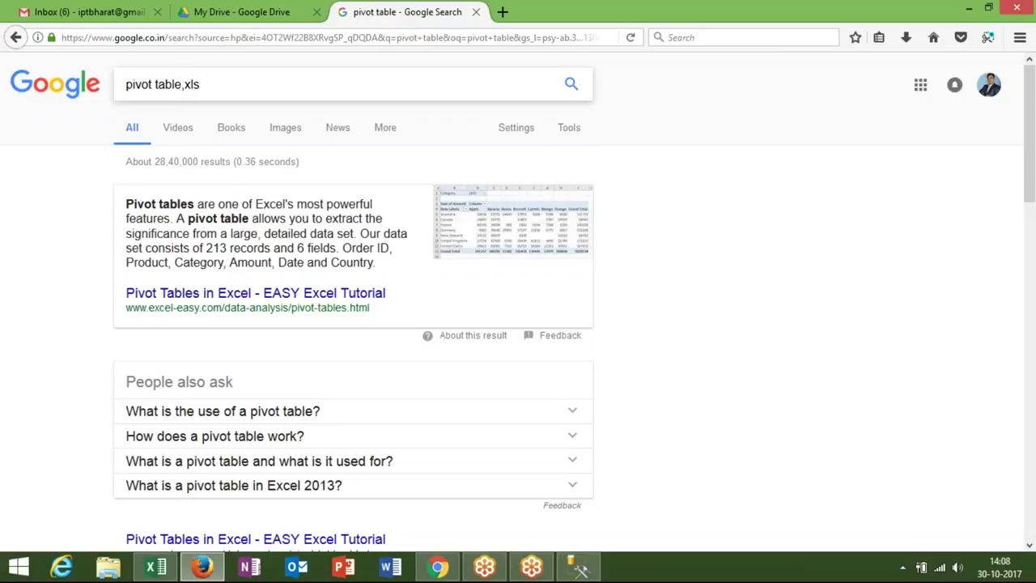
key(BackSpace)
key(BackSpace)
key(BackSpace)
key(BackSpace)
text(.xls)
key(Return)
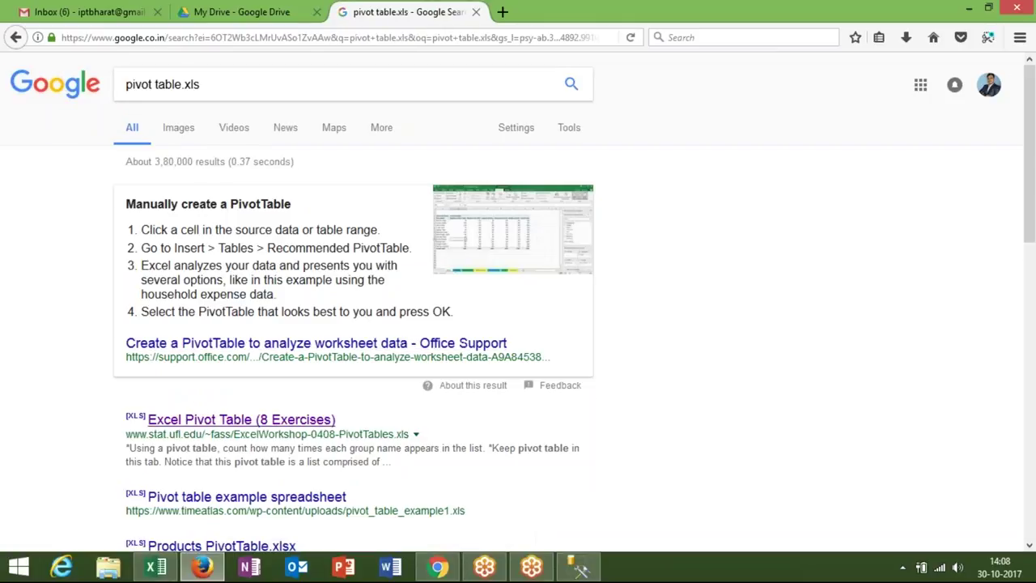
- Open the Excel Pivot Table result in a new tab and save the ExcelWorkshop-0408-PivotTables.xls file
right_click(193, 428)
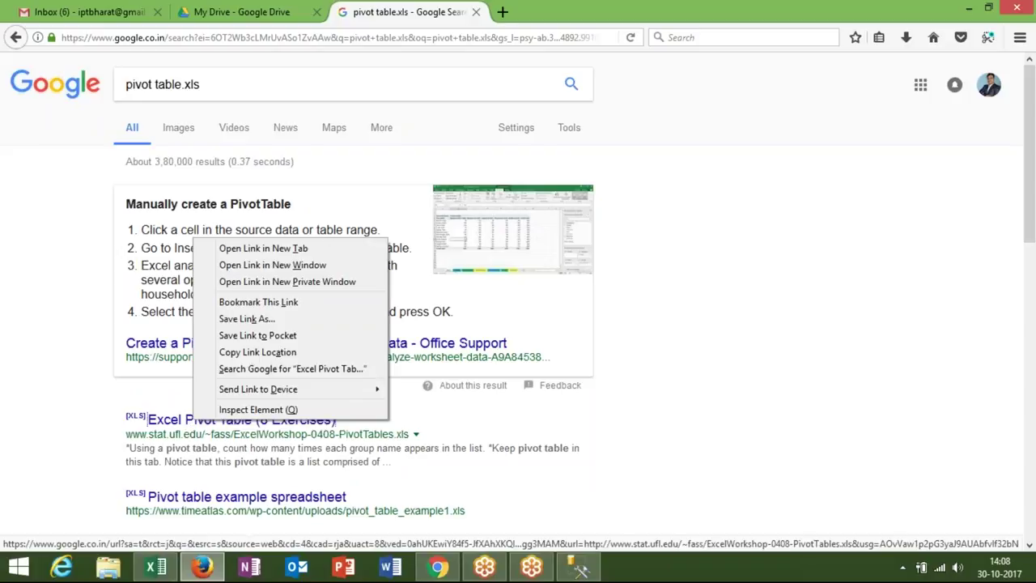
click(251, 252)
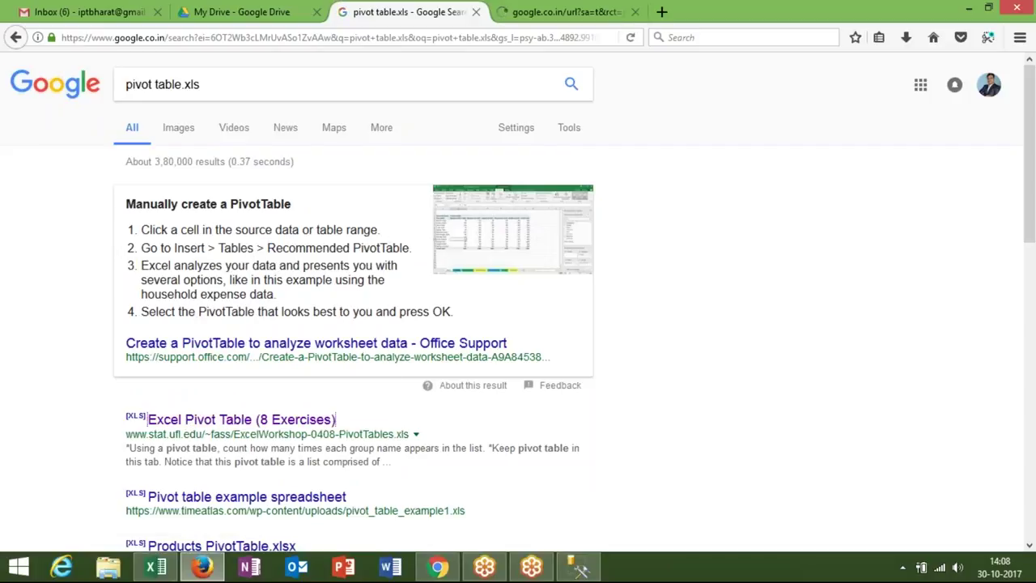
click(526, 21)
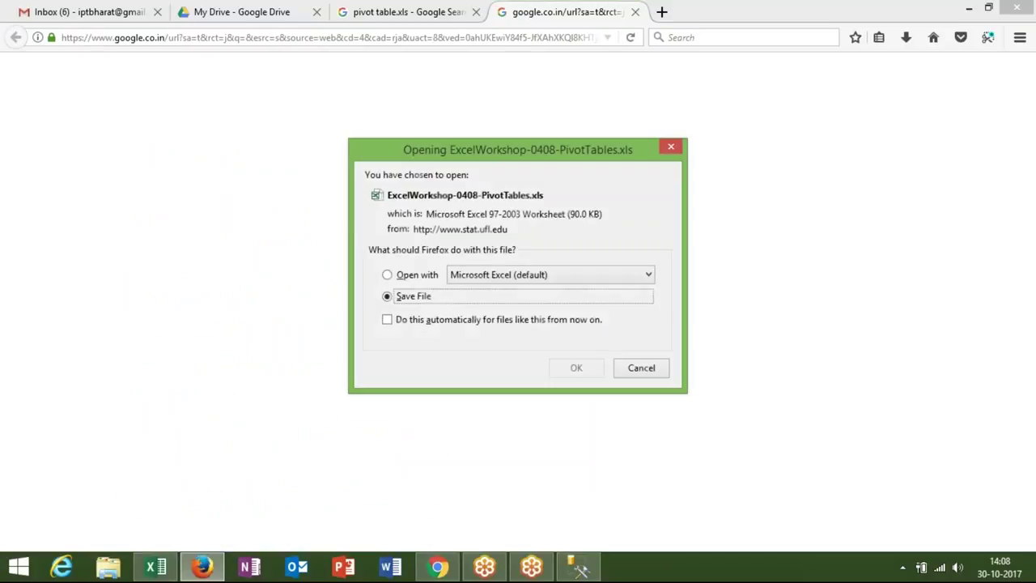
click(576, 369)
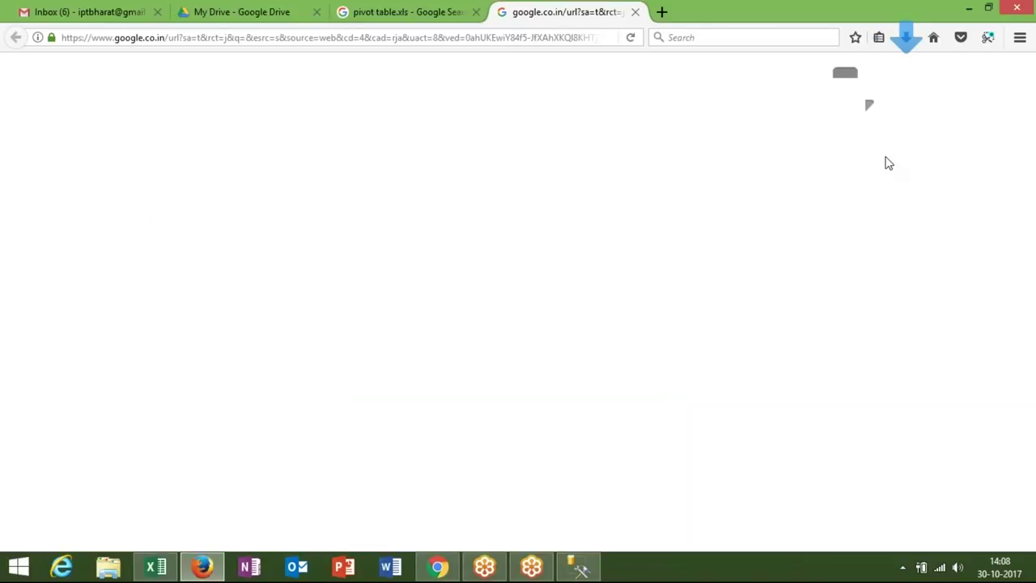
- Copy the downloaded workbook's download link and return to Excel
click(907, 40)
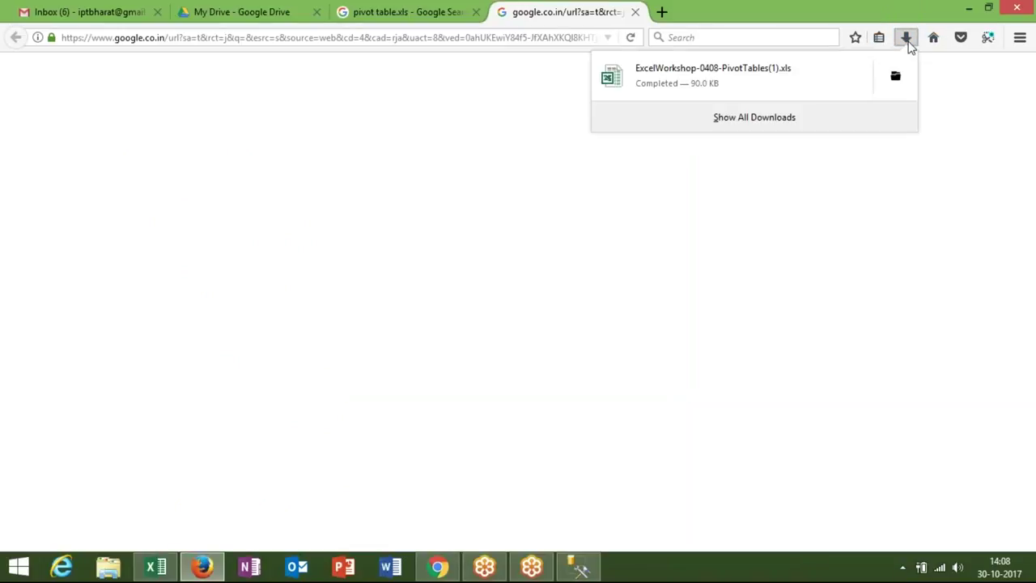
right_click(831, 82)
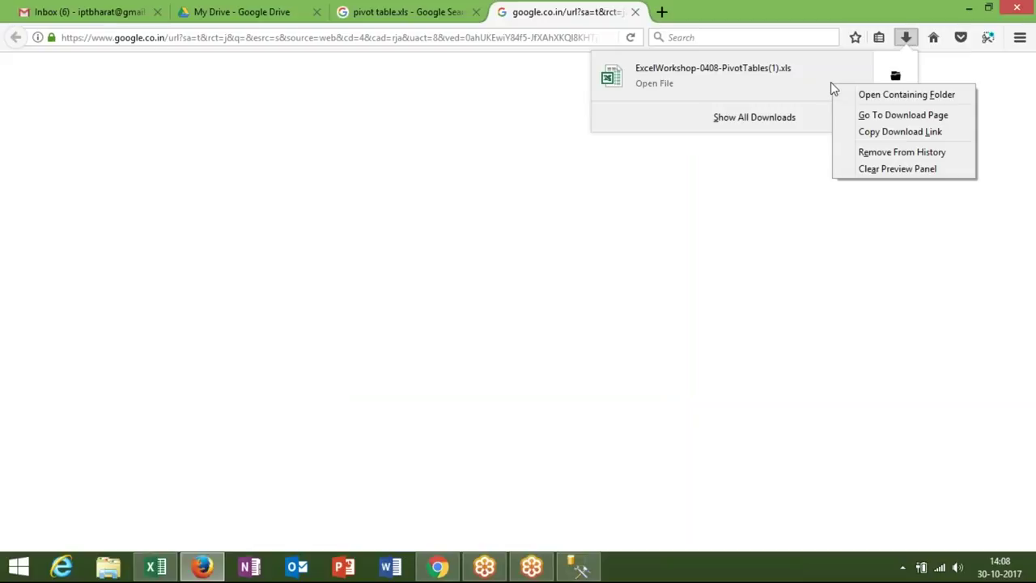
click(861, 138)
key(alt+Tab)
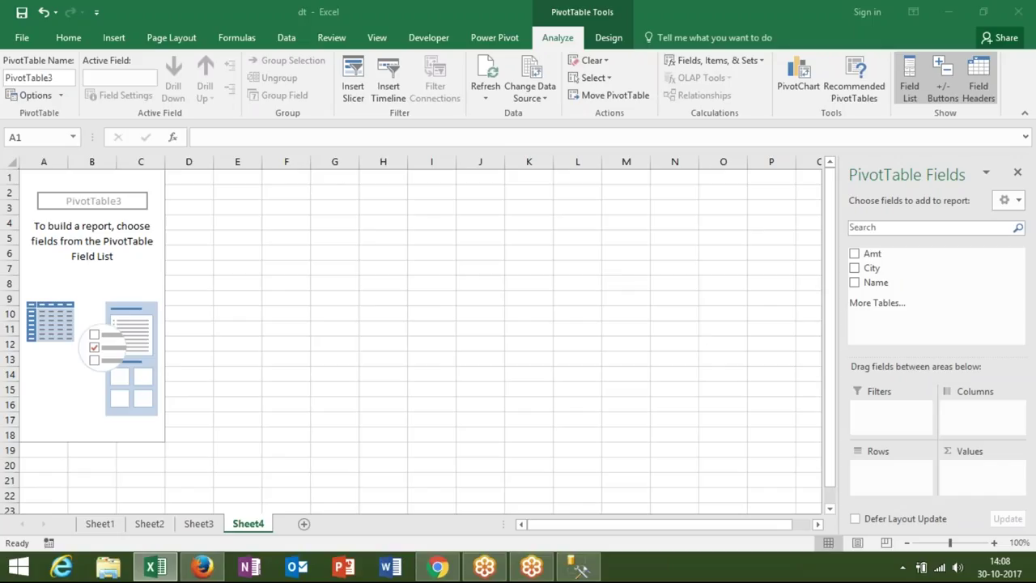
- Add a new worksheet and start a PivotTable from an external data source, browsing for a file
click(302, 525)
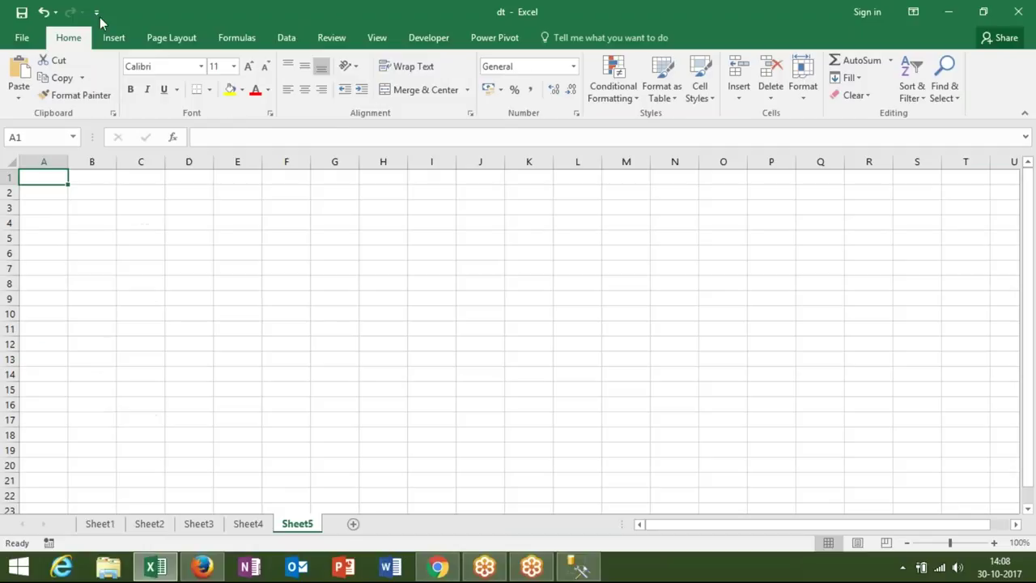
click(112, 36)
click(27, 81)
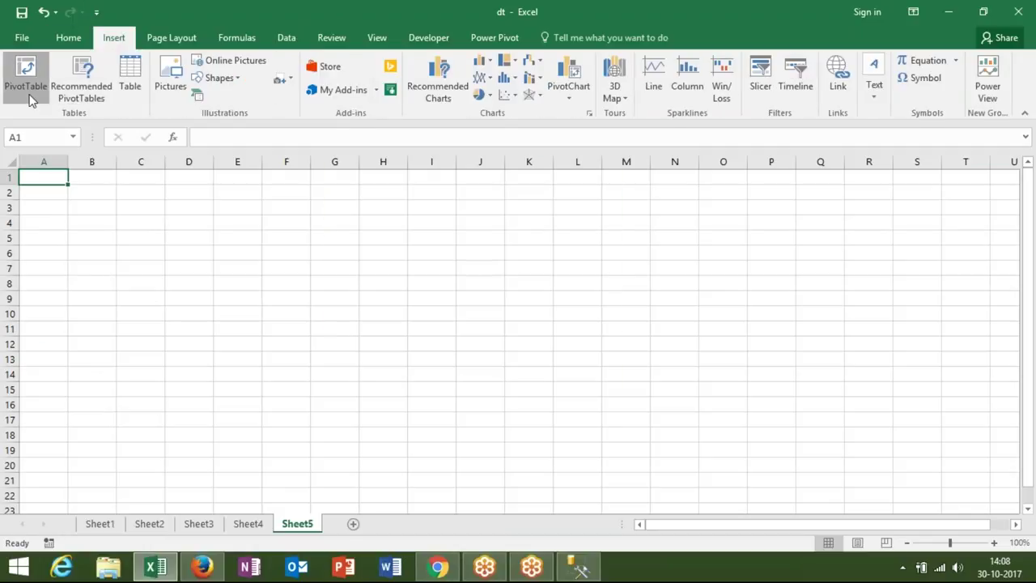
click(388, 246)
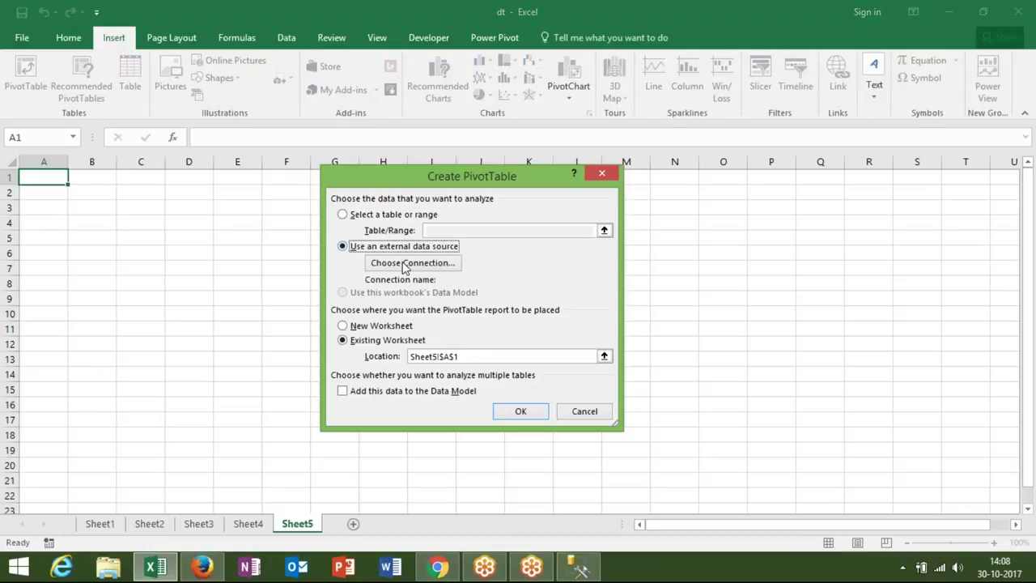
click(404, 263)
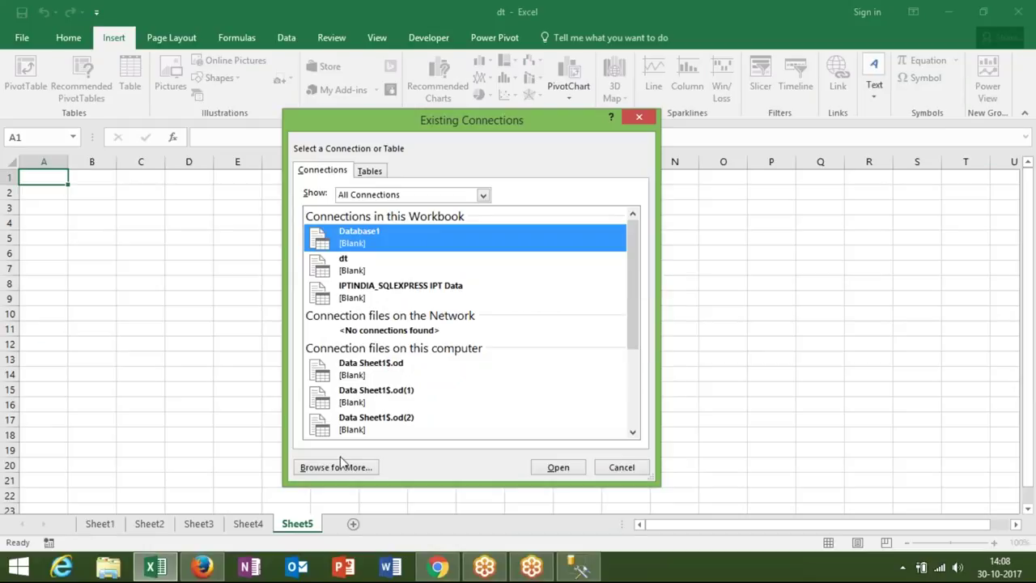
click(338, 467)
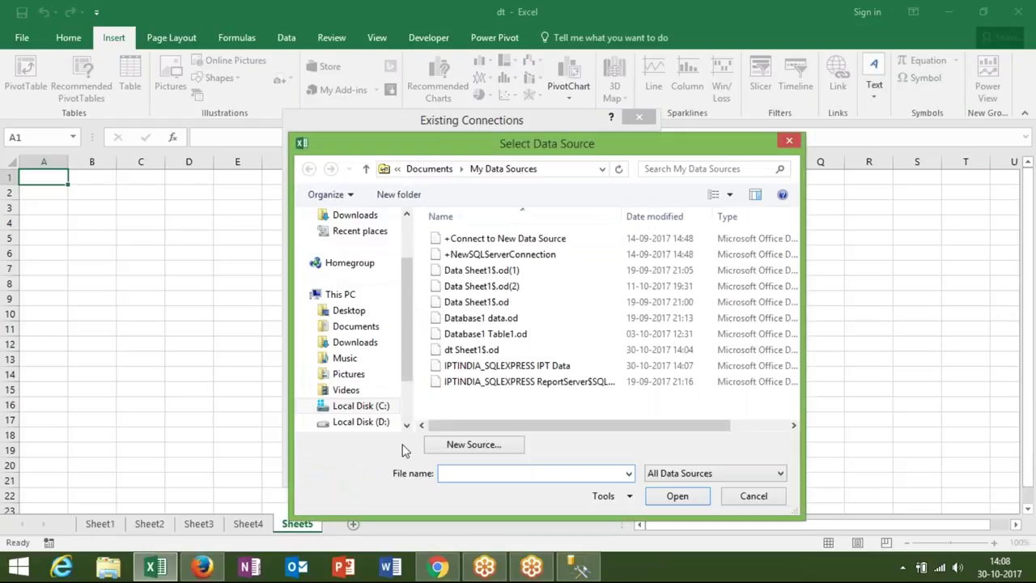
click(456, 449)
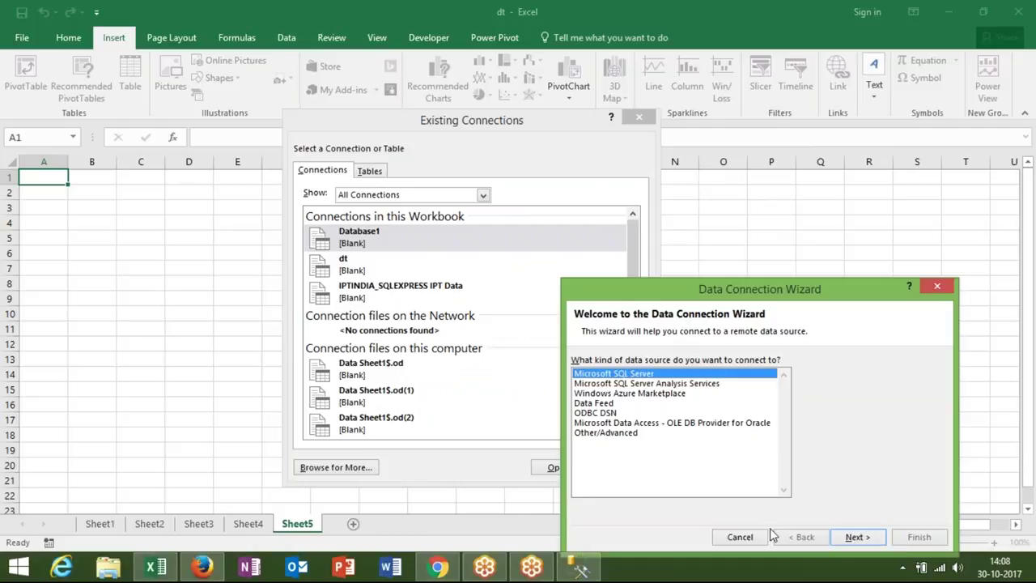
click(740, 537)
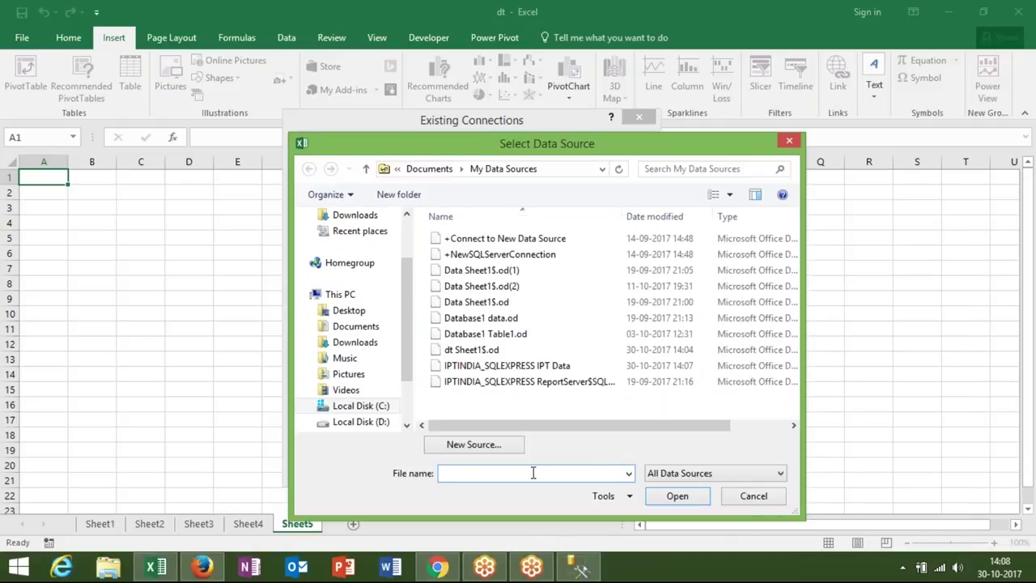
- Open the pasted online workbook link, choose the Ex2$ table, and create the PivotTable on Sheet5
key(ctrl+v)
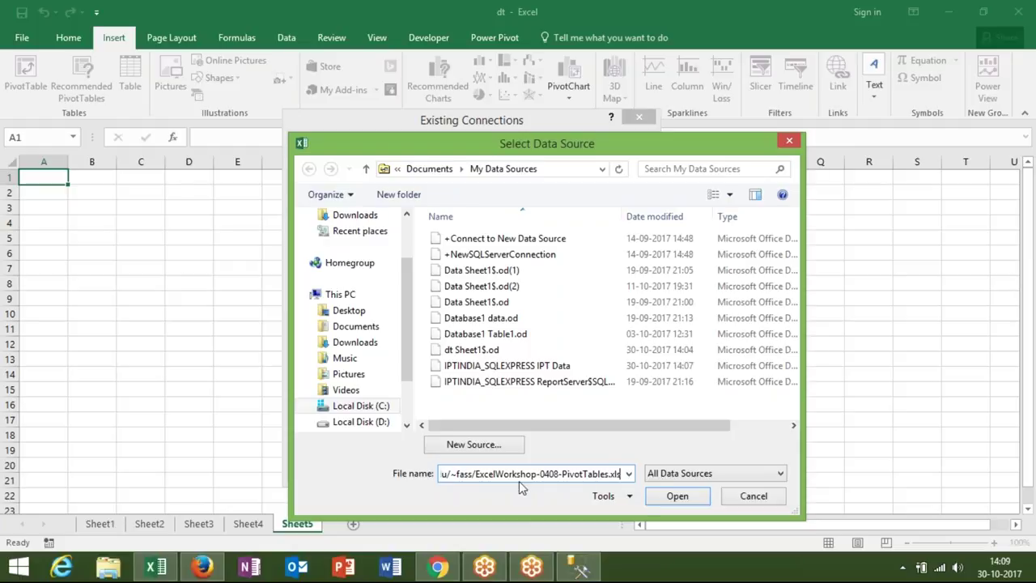
click(677, 501)
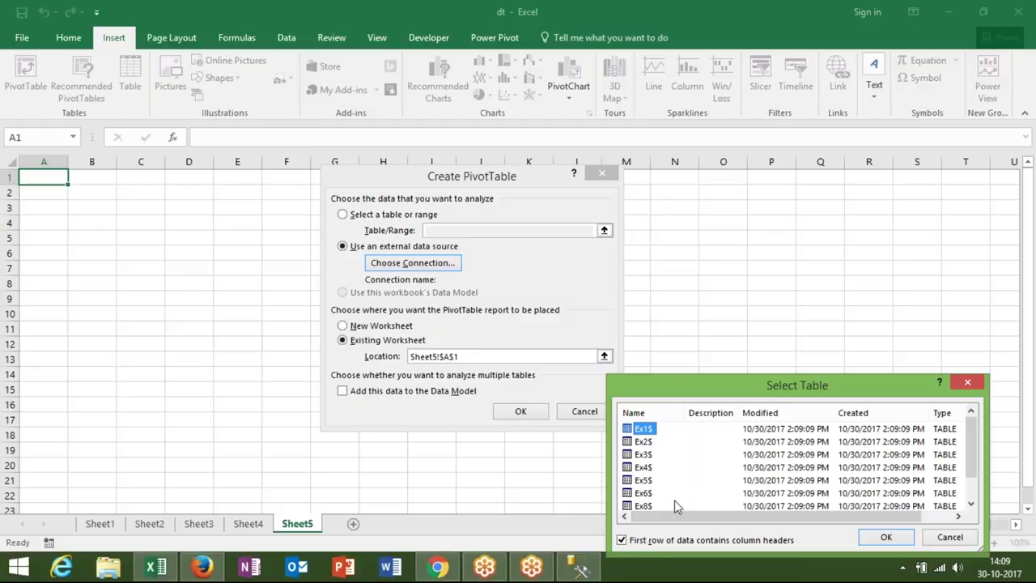
click(650, 444)
click(887, 537)
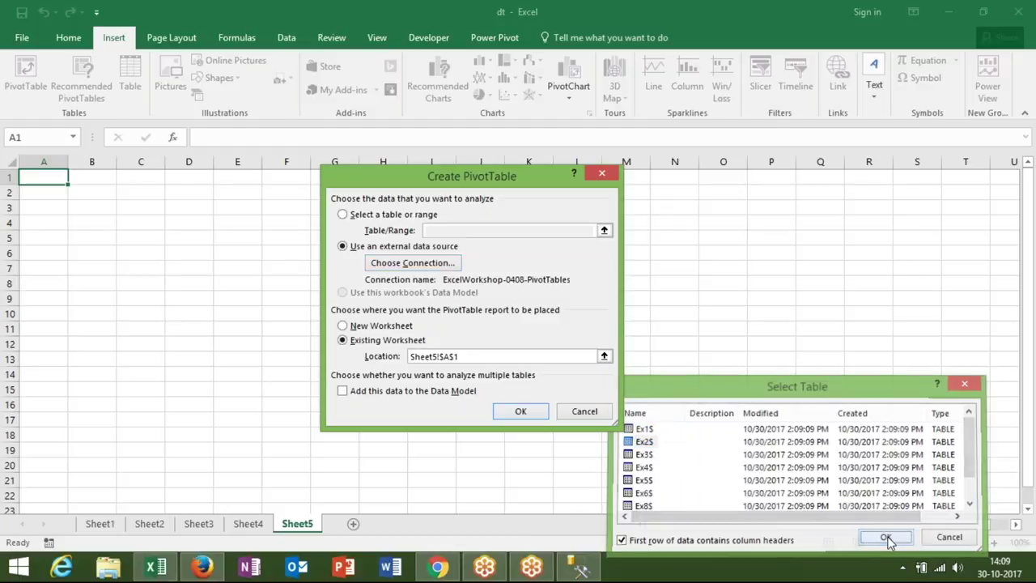
click(538, 412)
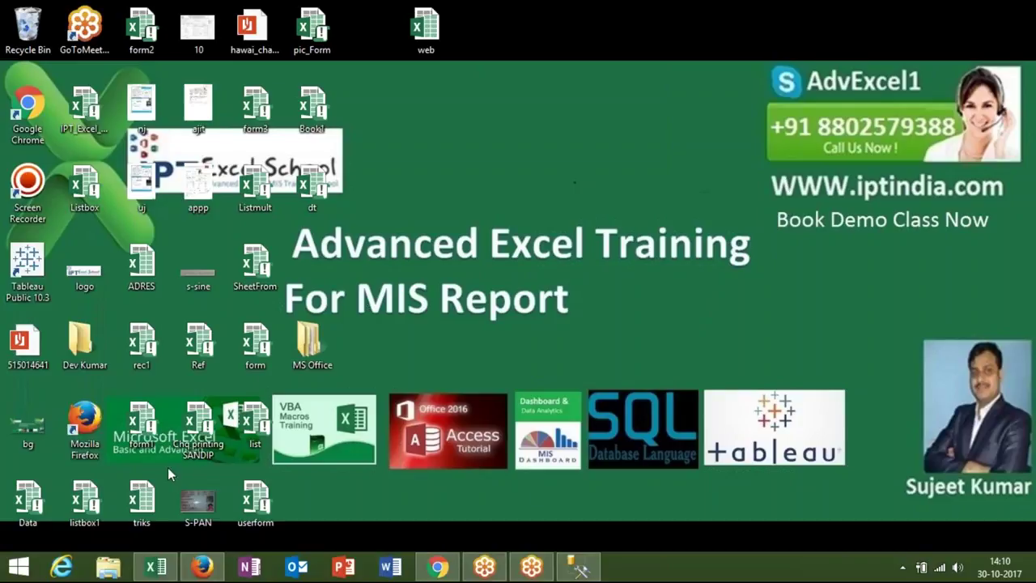
click(200, 566)
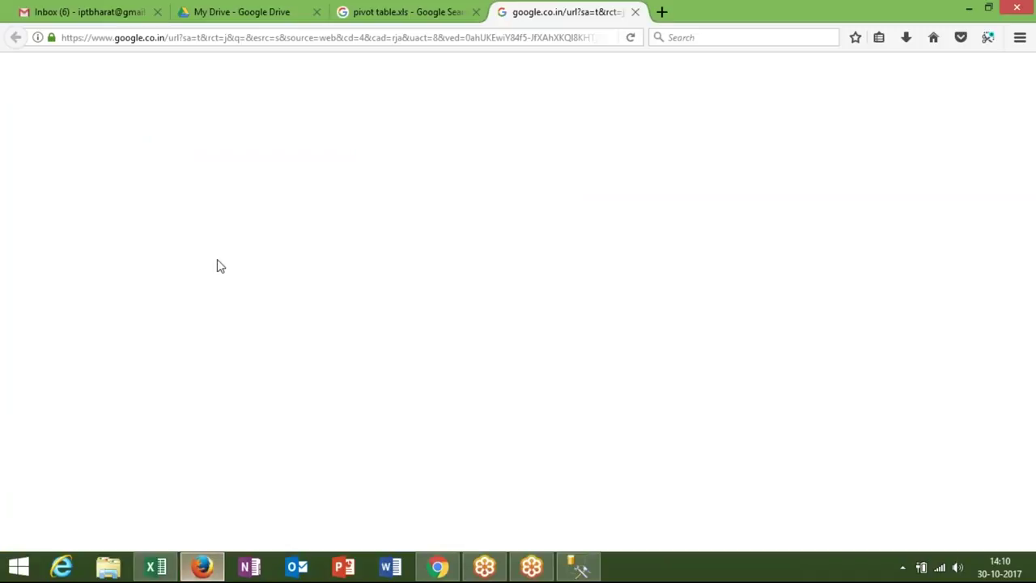
click(370, 12)
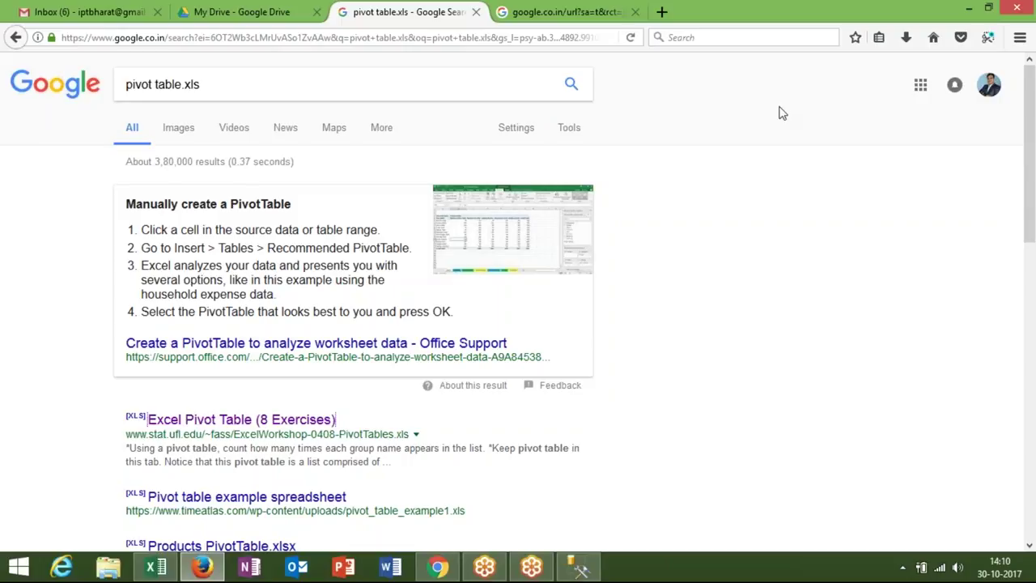
click(972, 8)
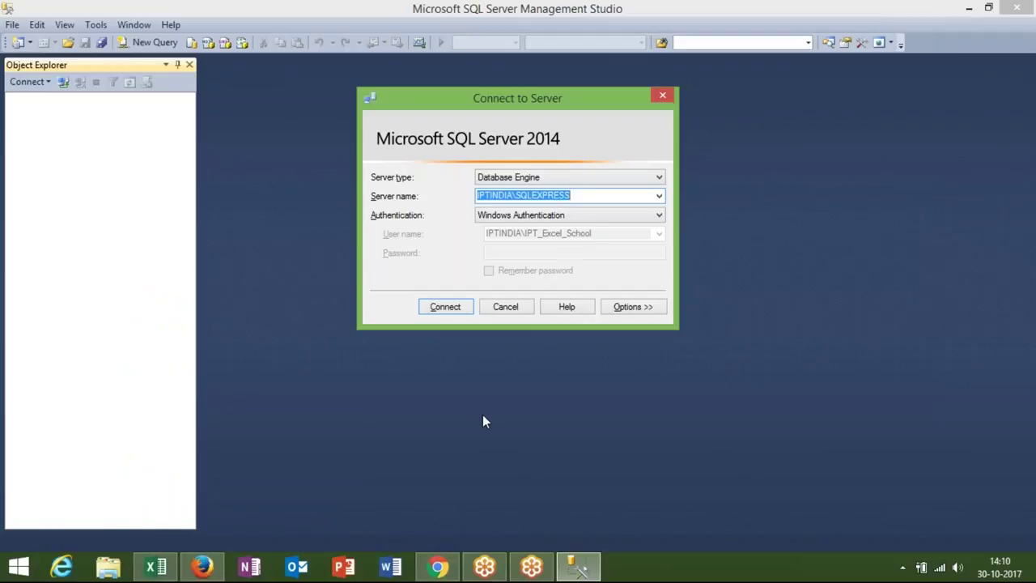
key(super+d)
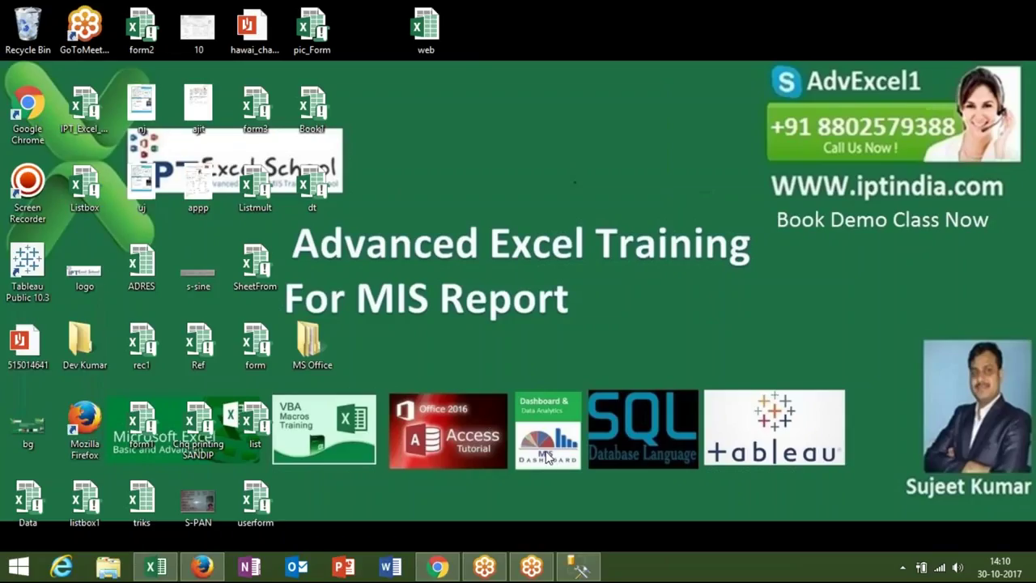